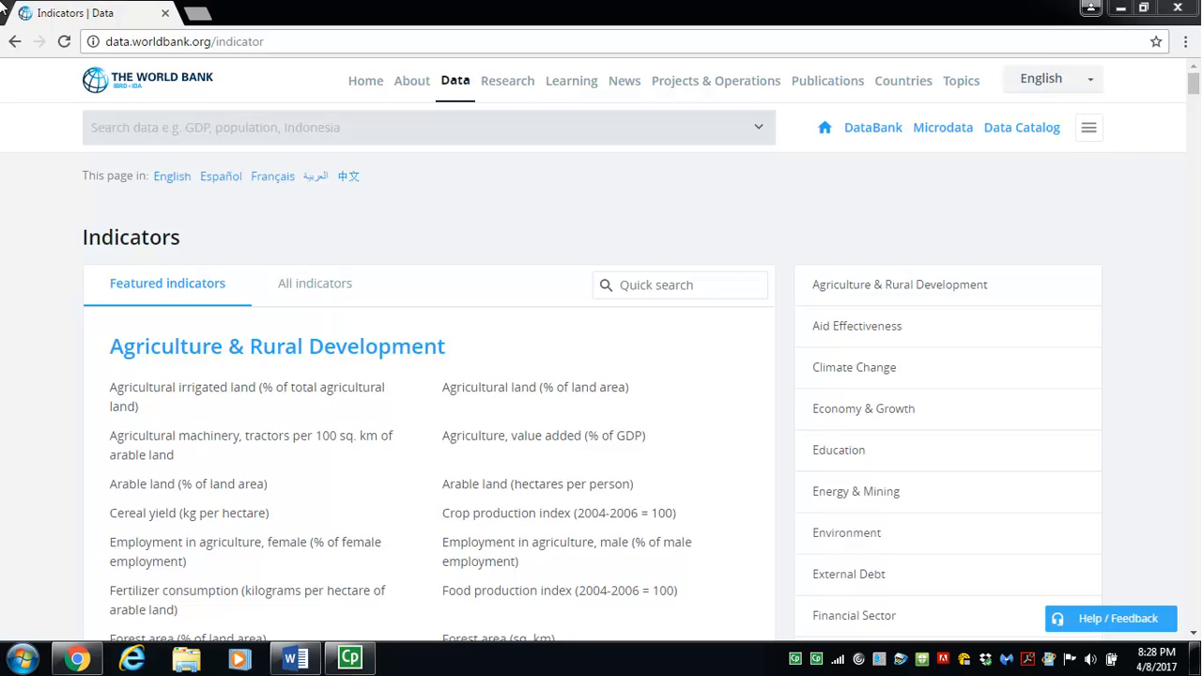
Open the Access to electricity (% of population) indicator from the Climate Change topic.
mouse_move(1196, 87)
mouse_down()
mouse_move(1196, 177)
mouse_move(1196, 84)
mouse_up()
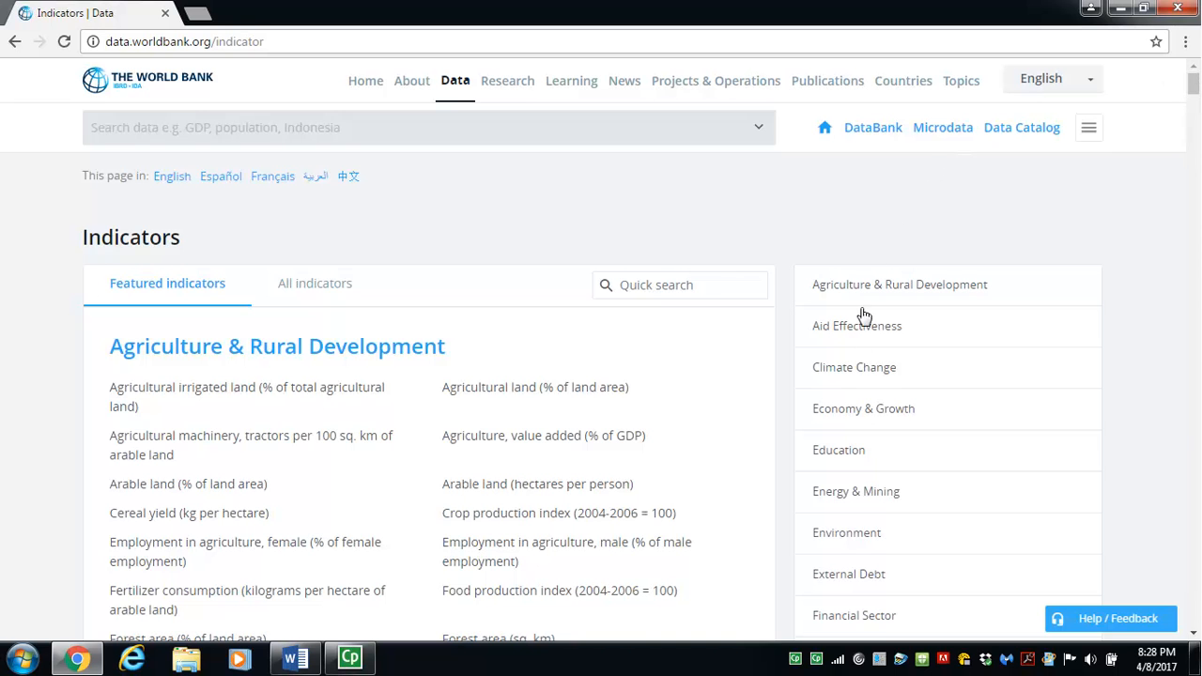
click(857, 370)
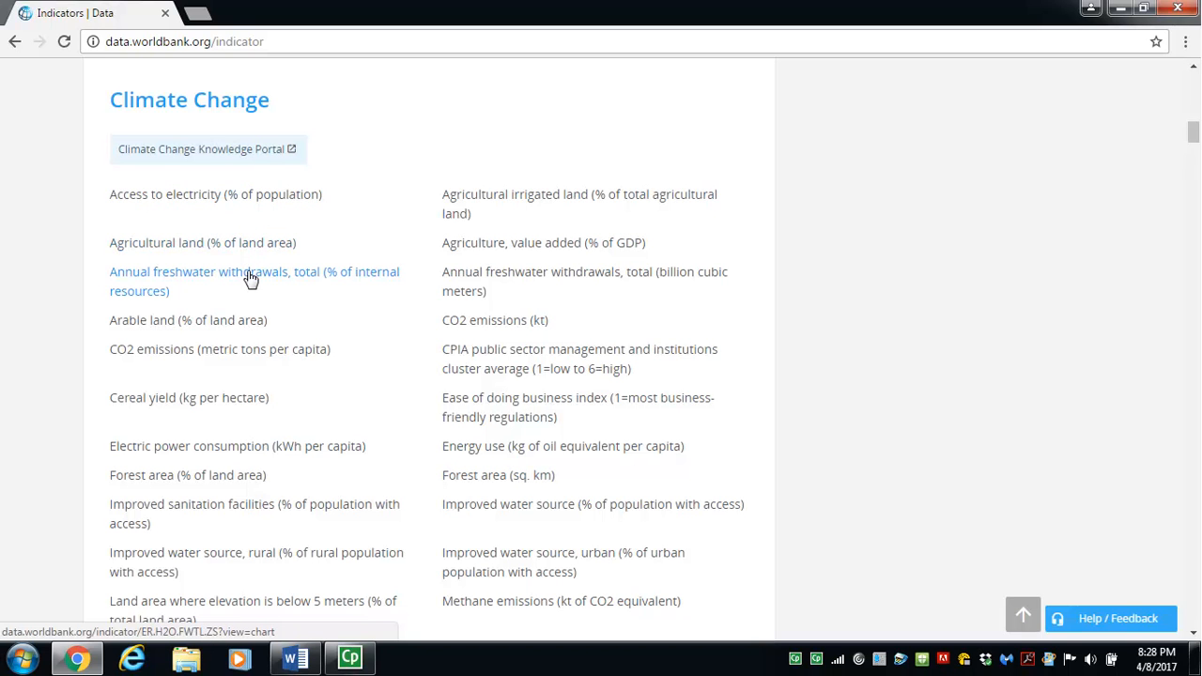
click(230, 199)
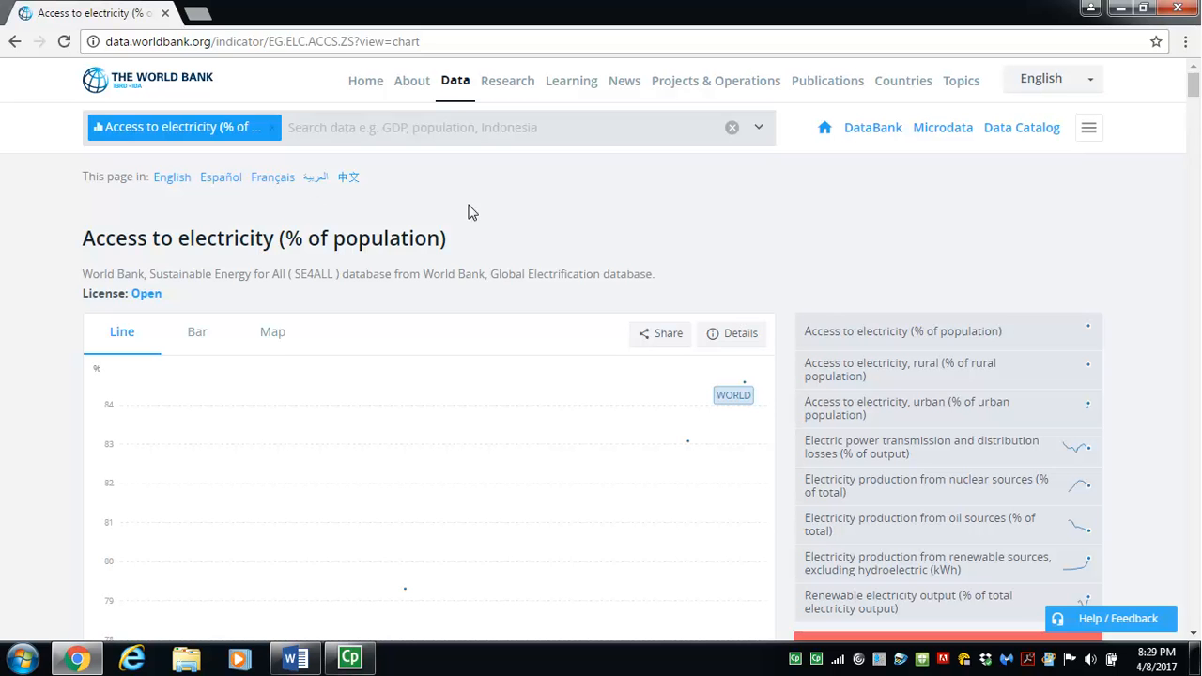
Inspect the World data points on the indicator's line chart, view the map version, and return to the line chart.
click(1195, 635)
click(1194, 635)
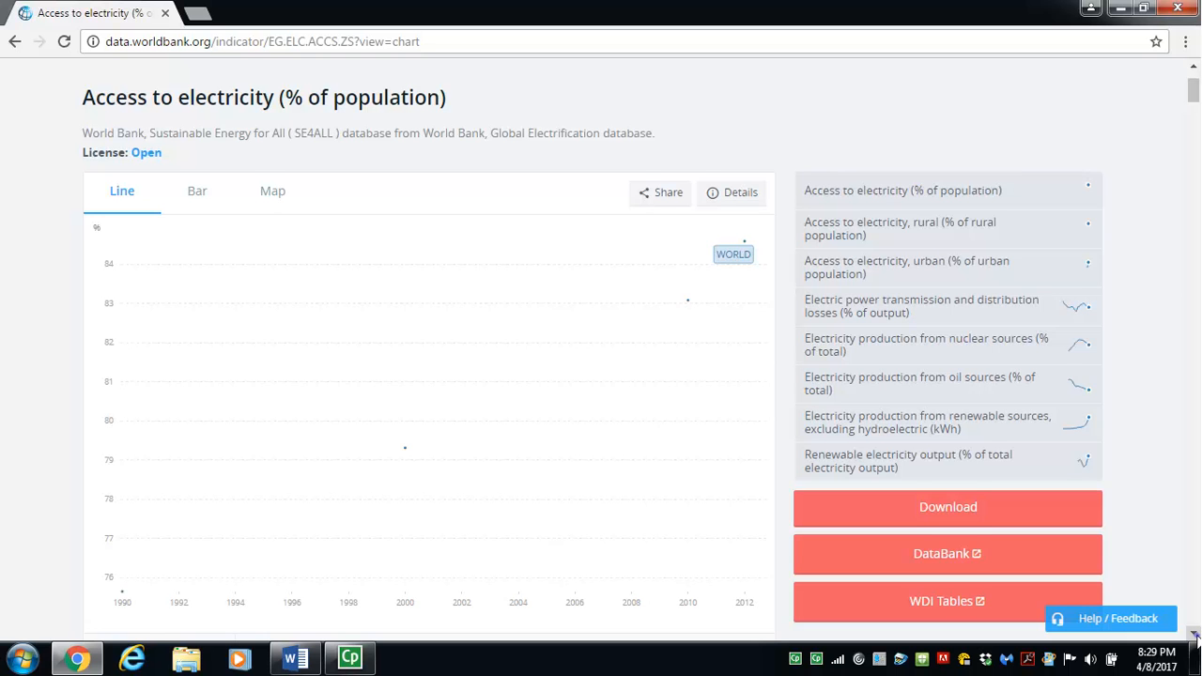
click(1195, 635)
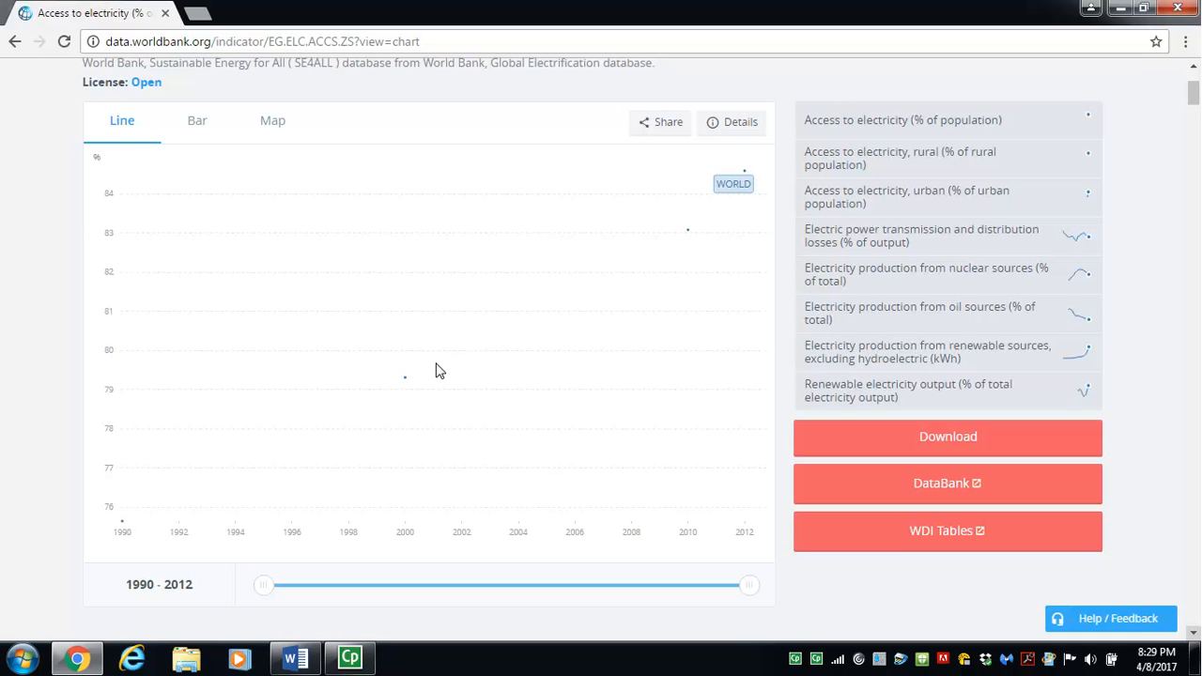
mouse_move(437, 370)
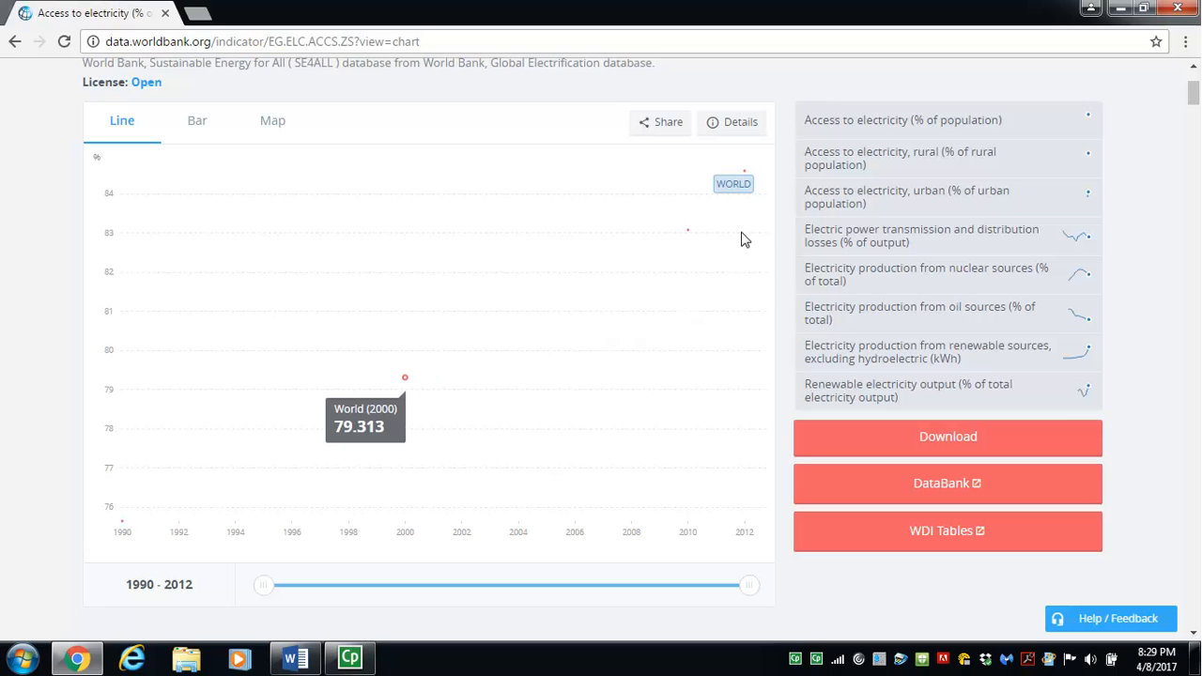
mouse_move(748, 194)
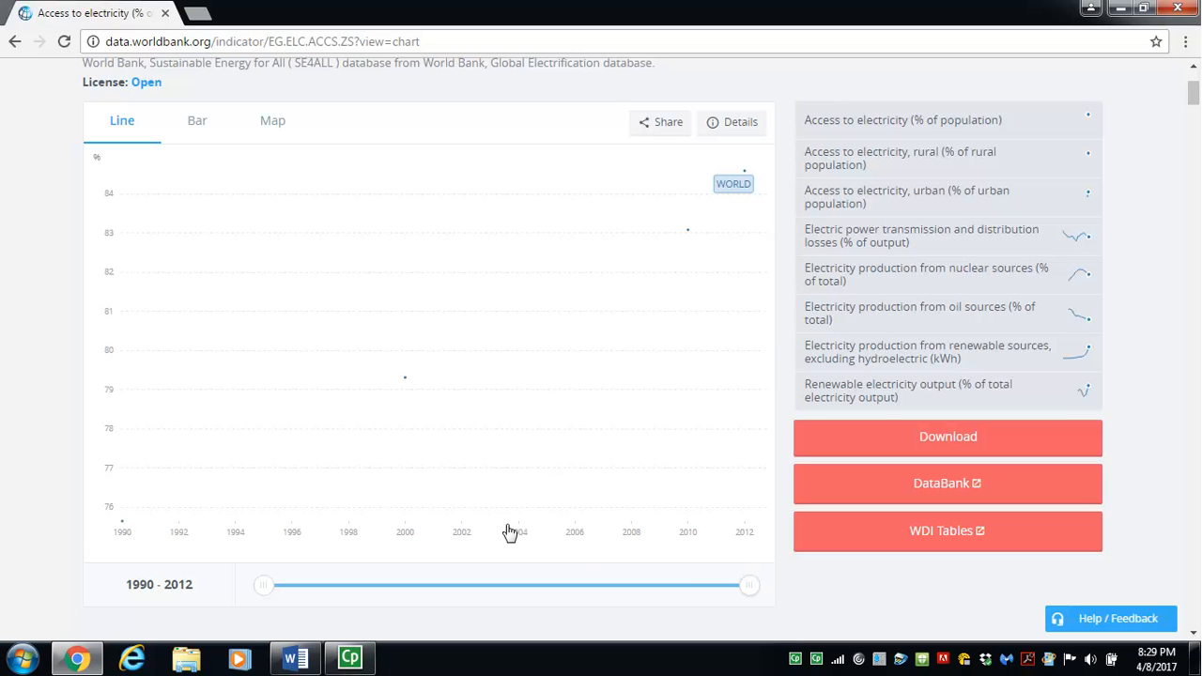
click(271, 132)
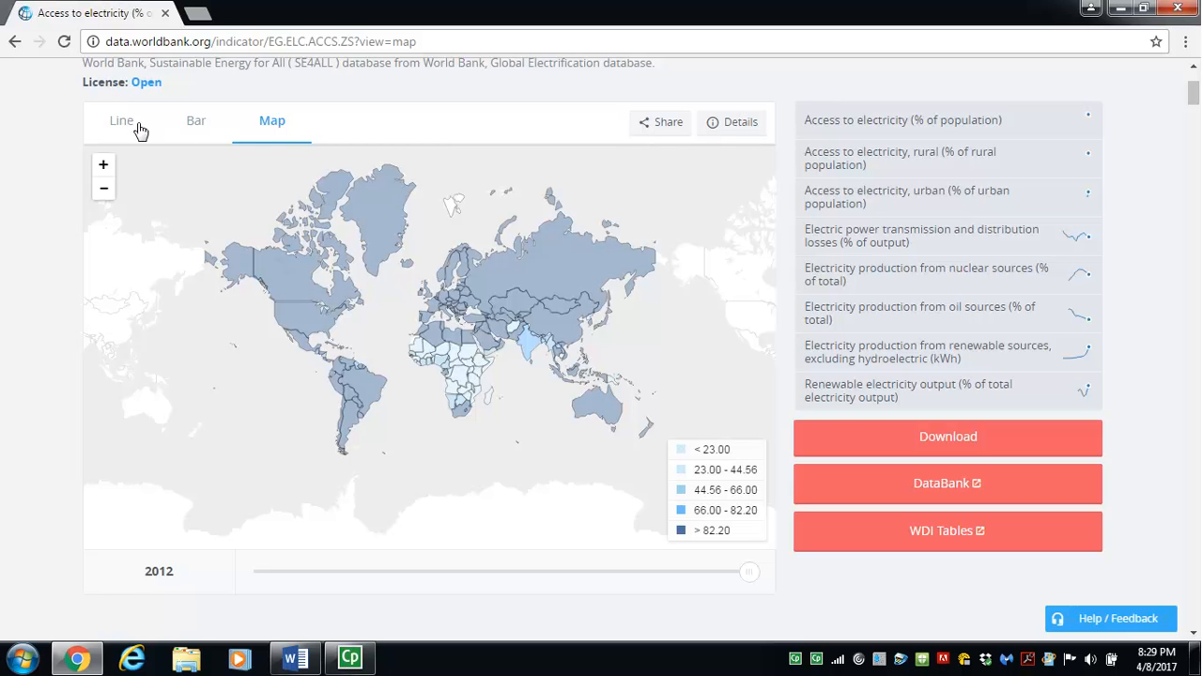
click(109, 122)
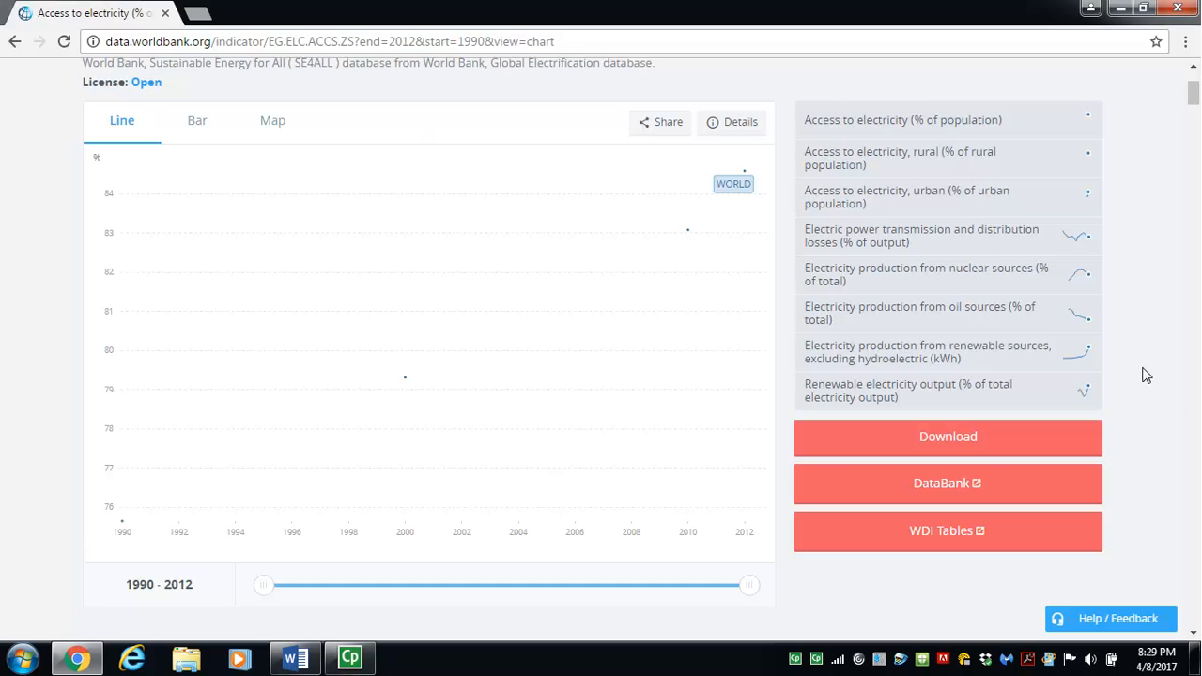
Try a 1994 start year and 2011, 2009 and 2010 end years for the country table, and restore the 1990–2012 range.
click(1197, 542)
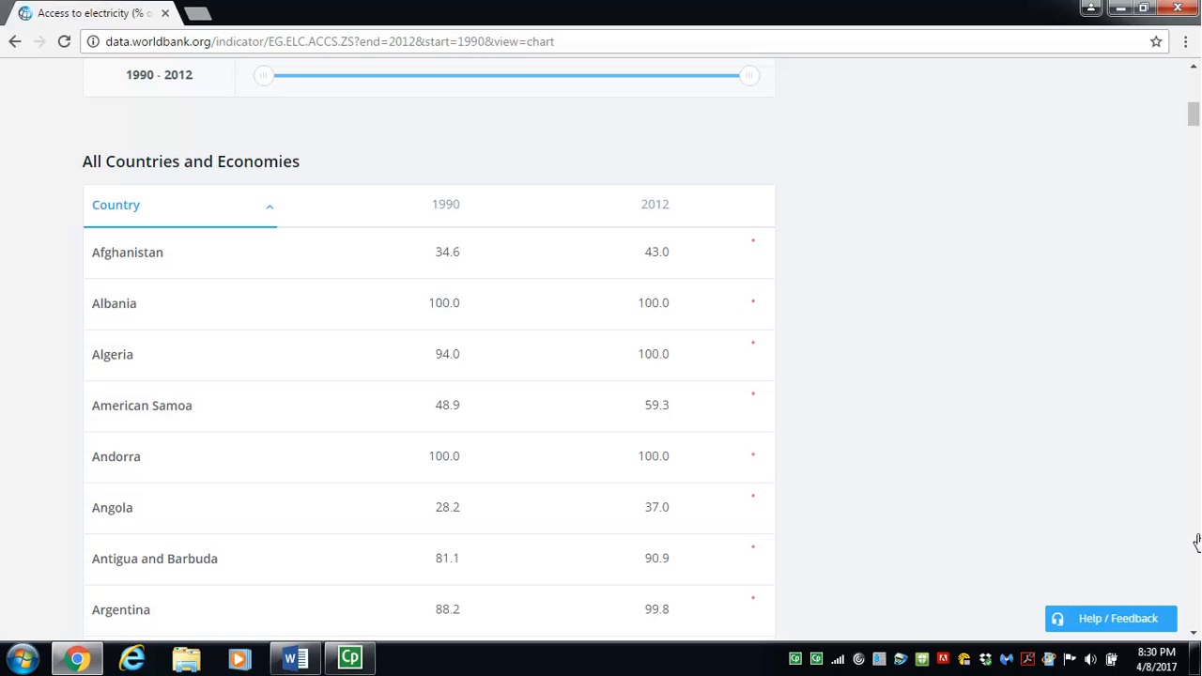
drag(269, 85, 361, 78)
click(254, 85)
drag(754, 79, 697, 85)
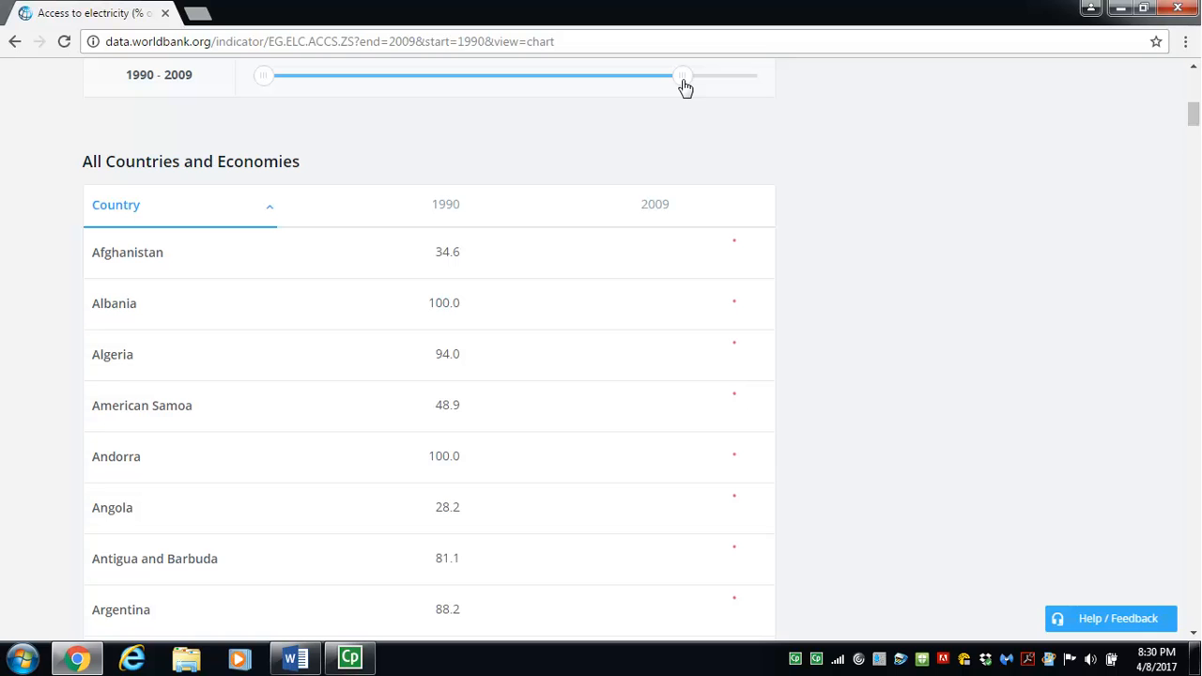
drag(687, 87, 701, 87)
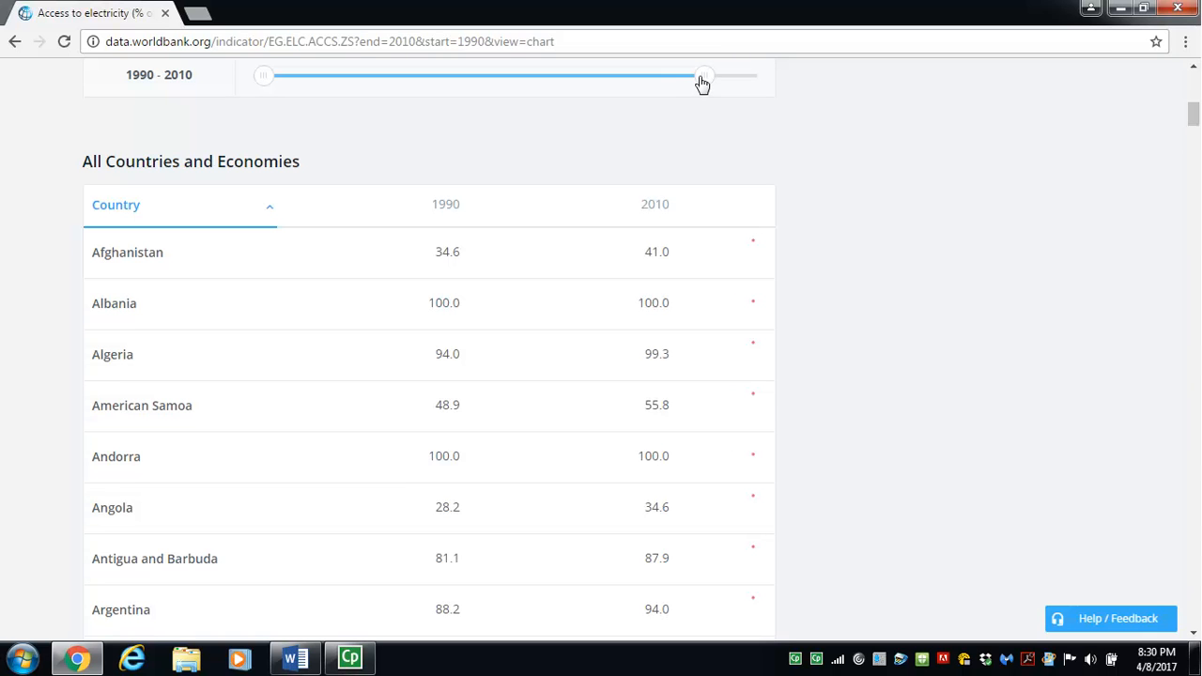
drag(711, 83, 794, 78)
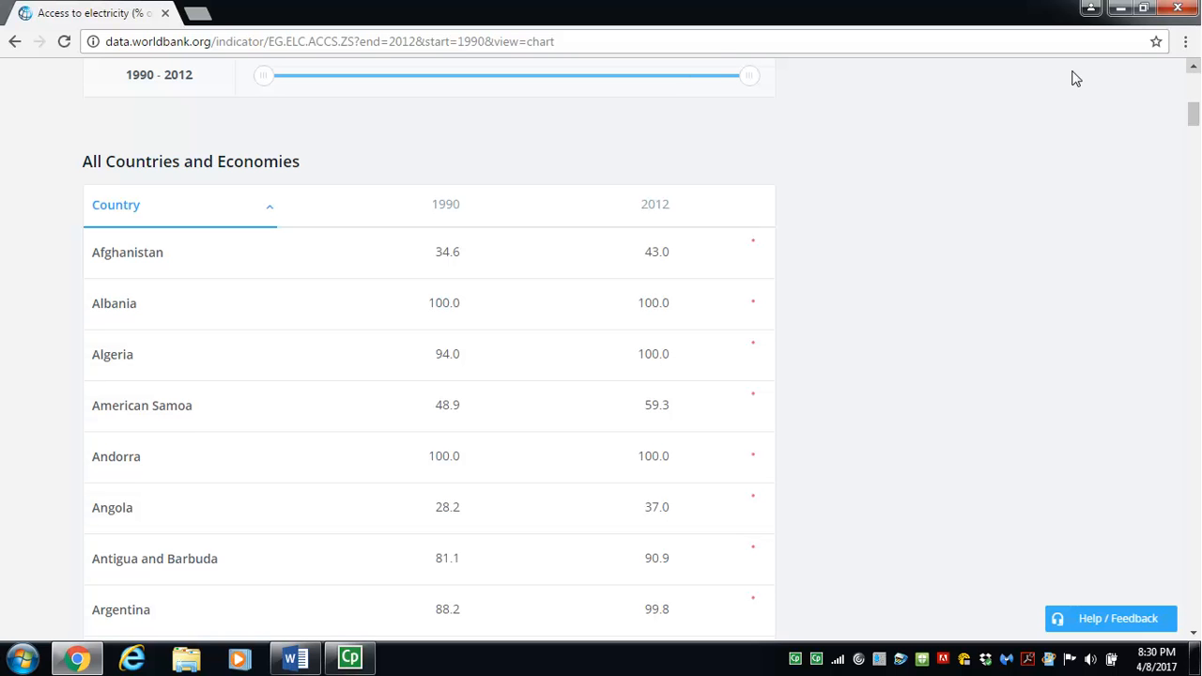
Return from the electricity indicator to the beginning of the Indicators listing page.
click(1194, 73)
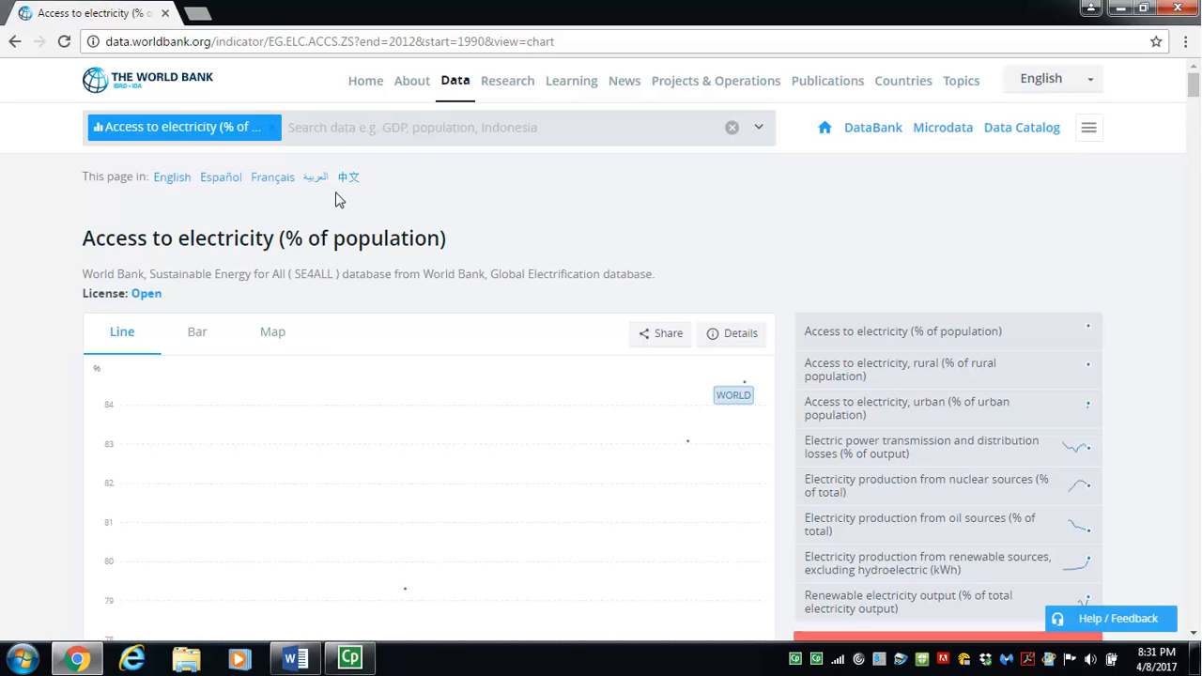
click(12, 44)
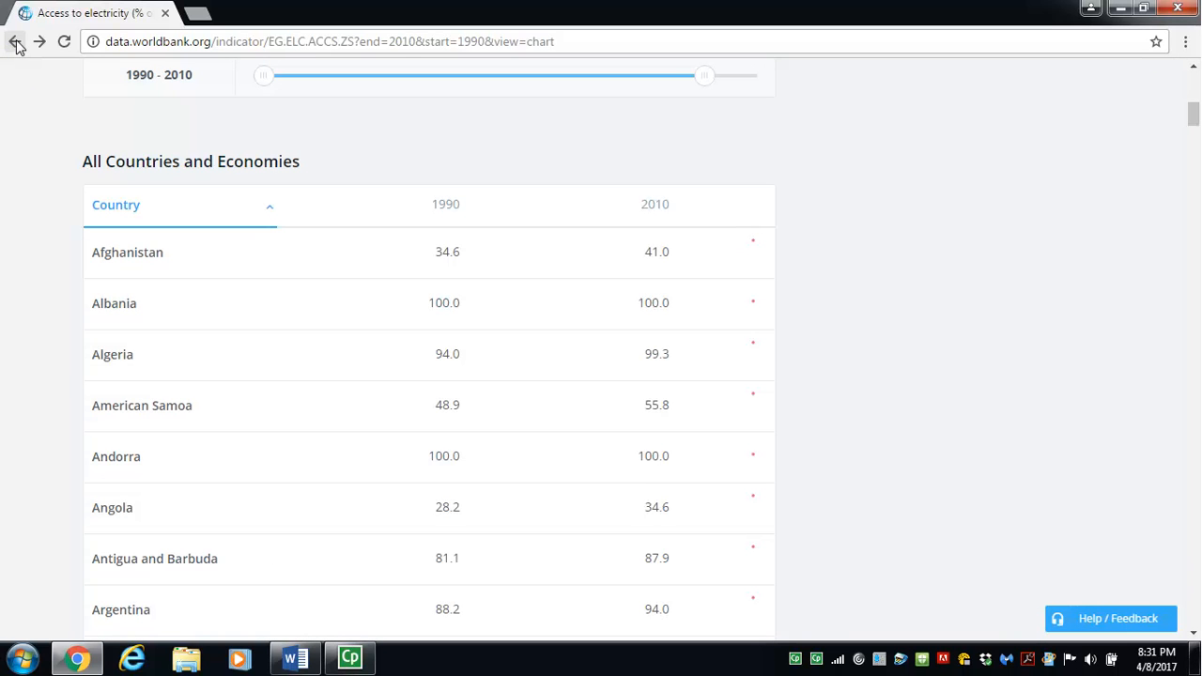
click(16, 43)
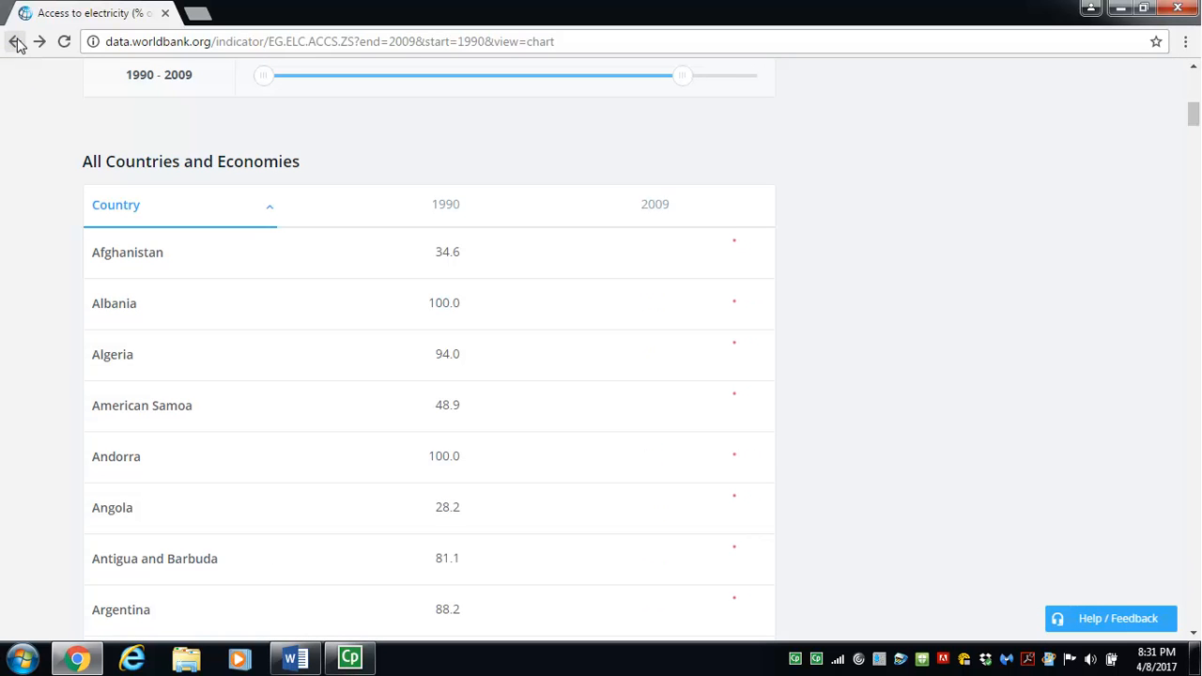
click(16, 42)
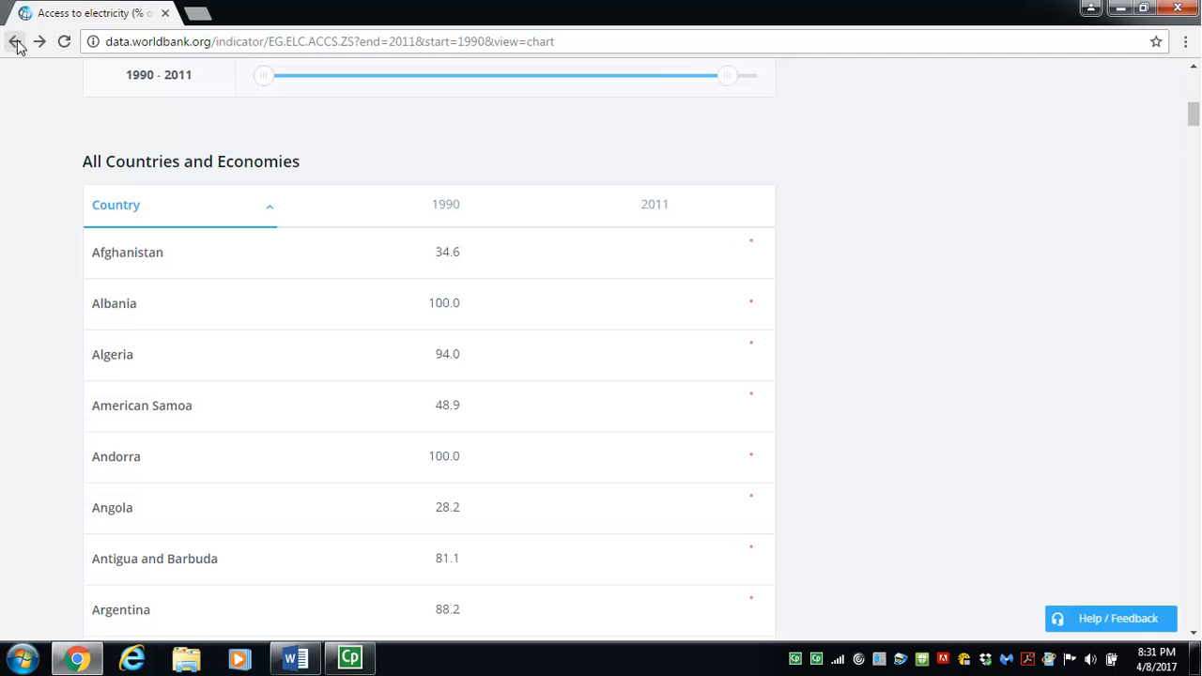
click(16, 42)
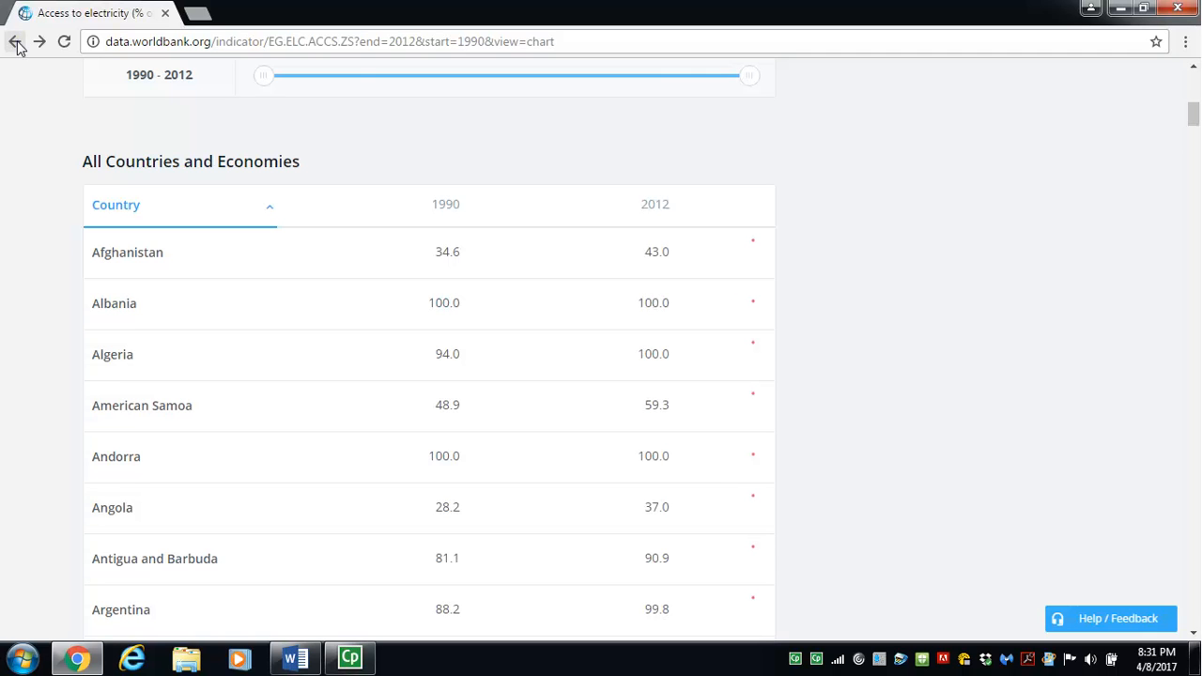
click(16, 42)
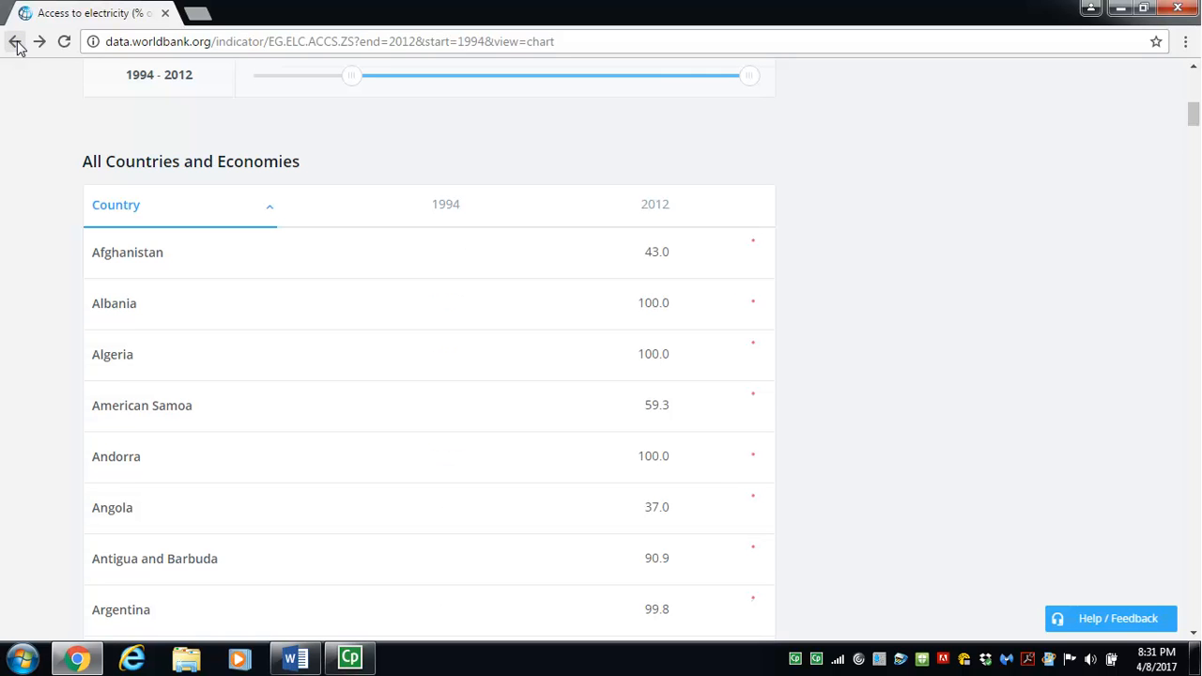
click(16, 43)
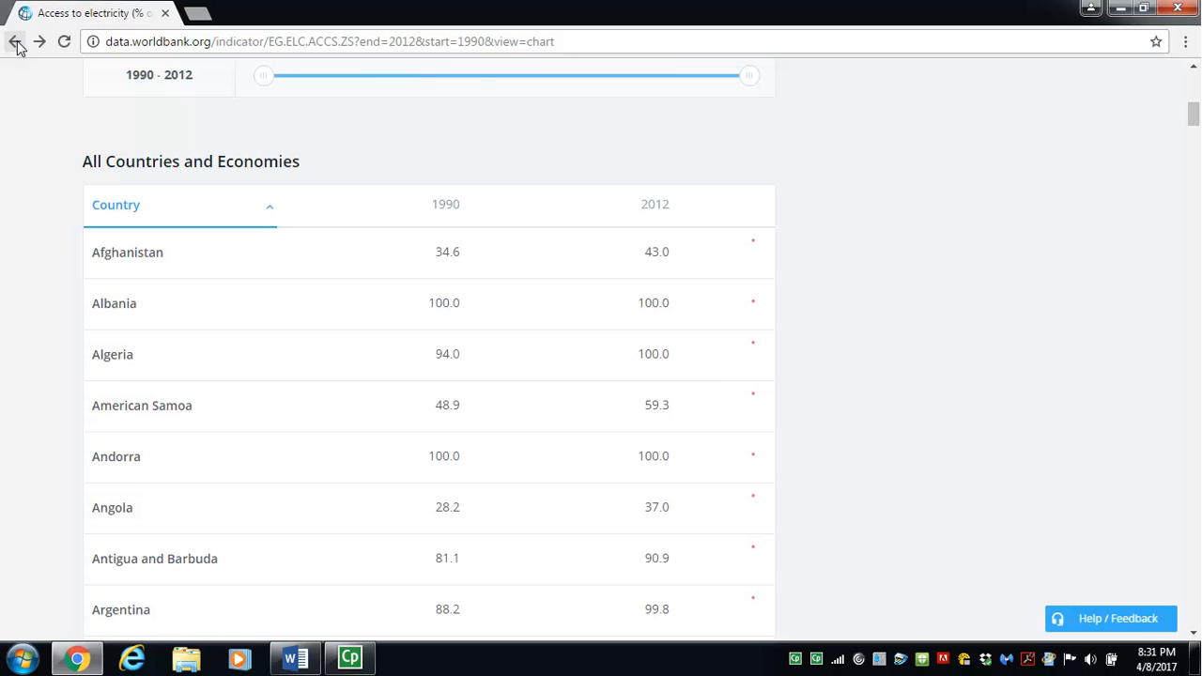
click(16, 42)
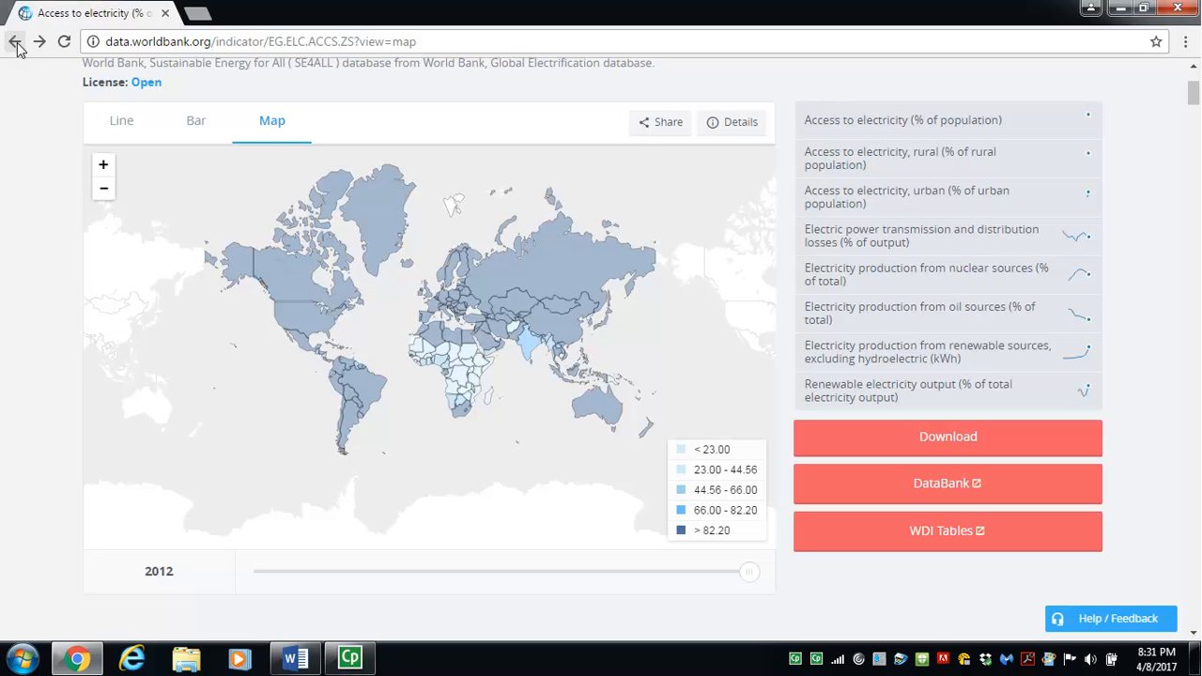
click(16, 42)
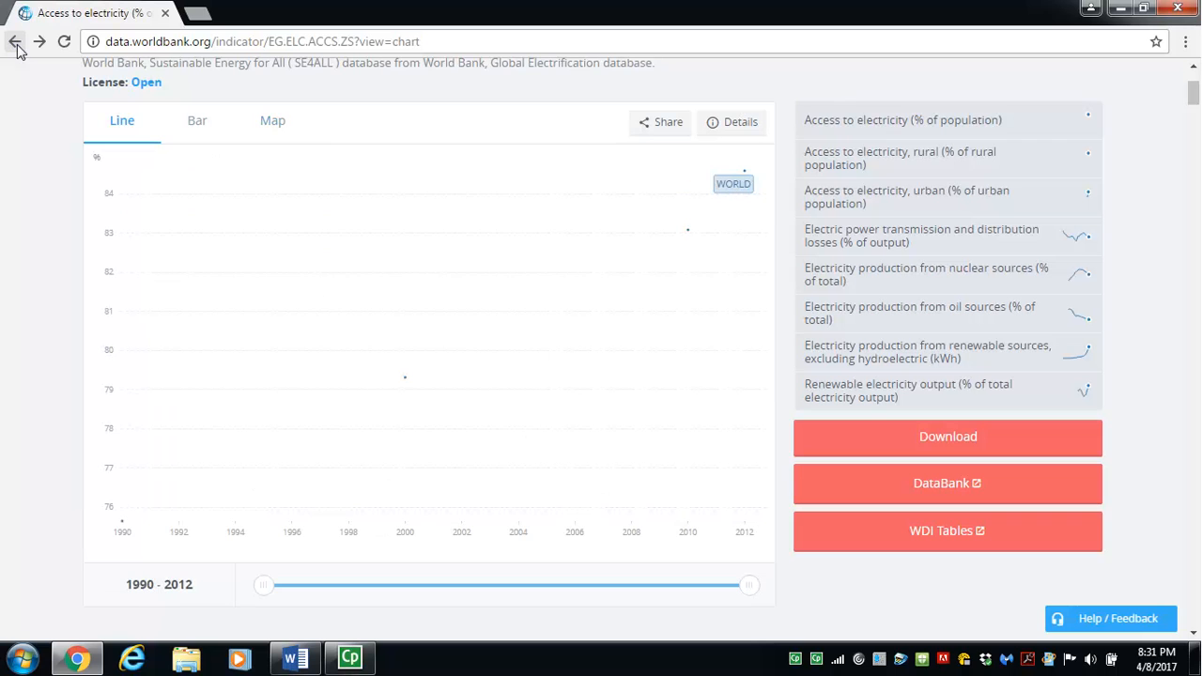
click(16, 42)
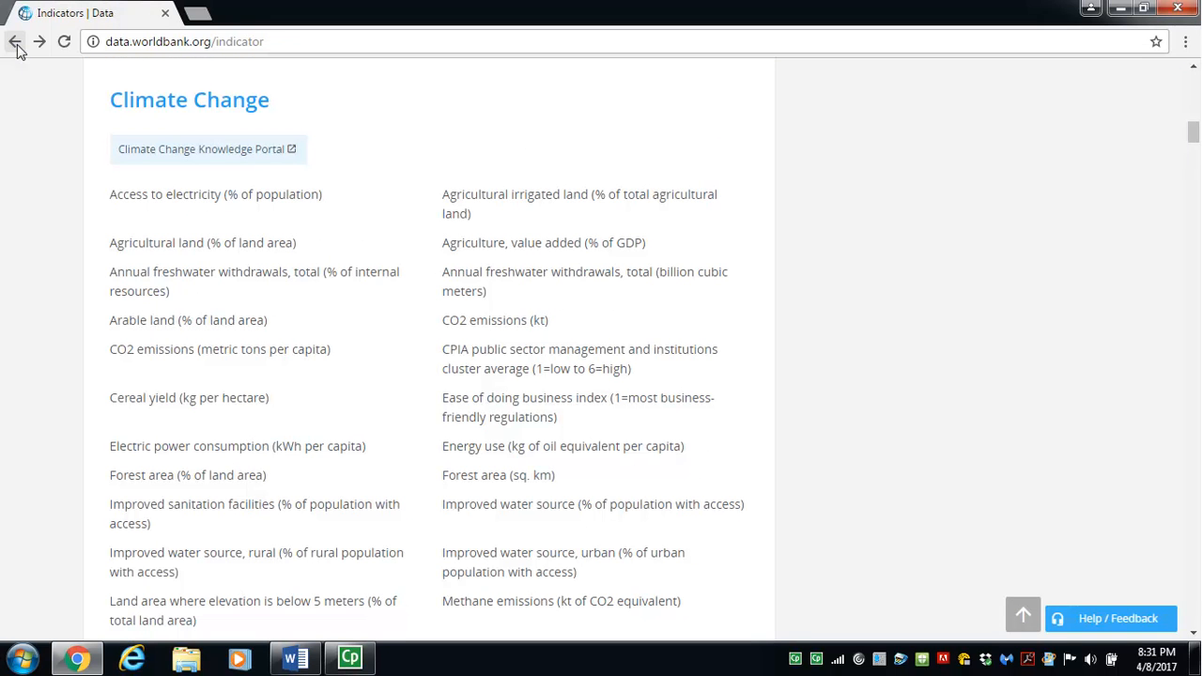
drag(1197, 137, 1195, 74)
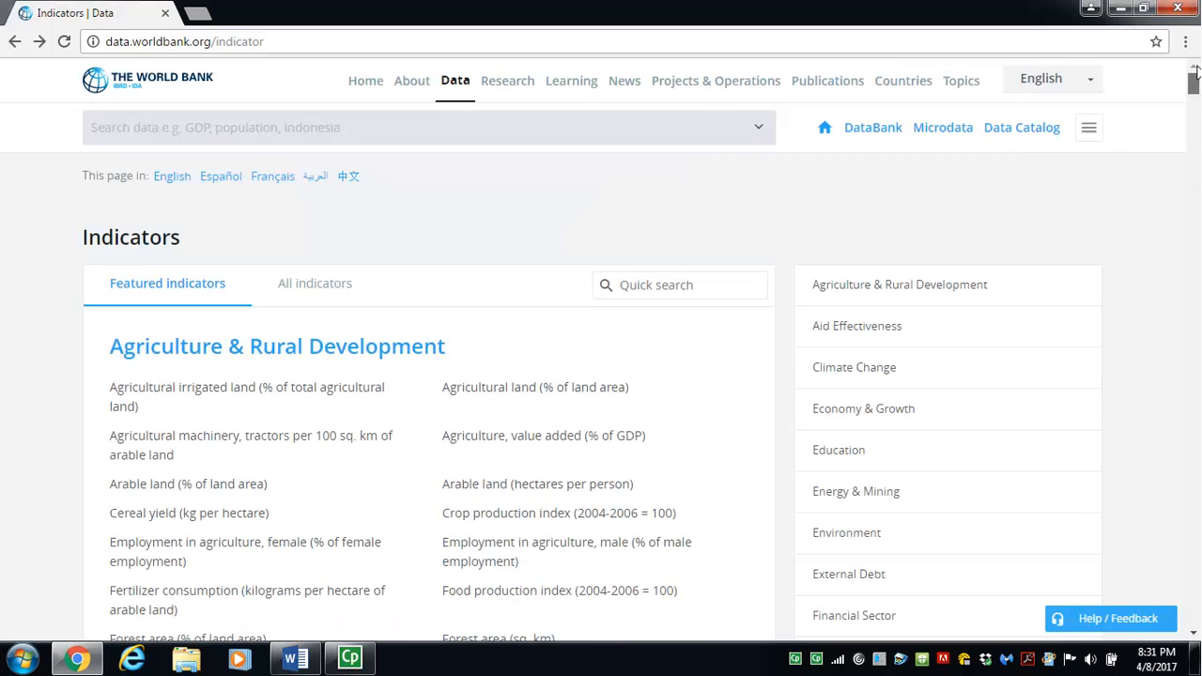
Open the World Development Indicators dataset in the Data Catalog and download its WDI (Excel)-ZIP file.
click(1013, 137)
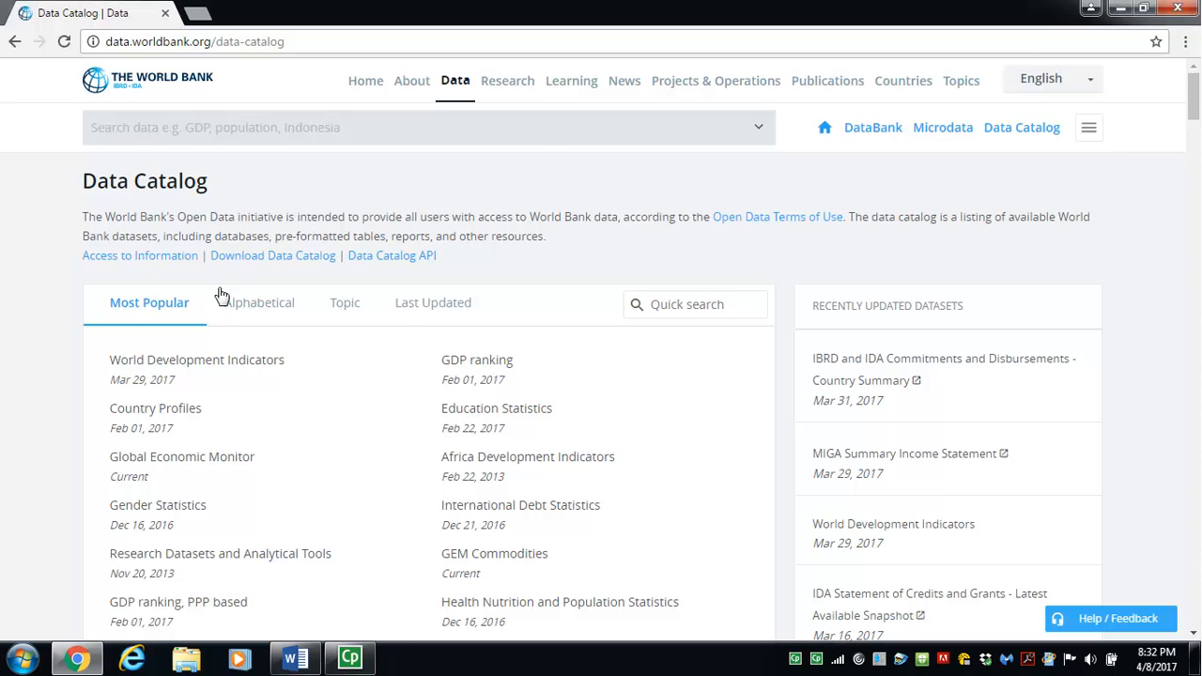
click(195, 364)
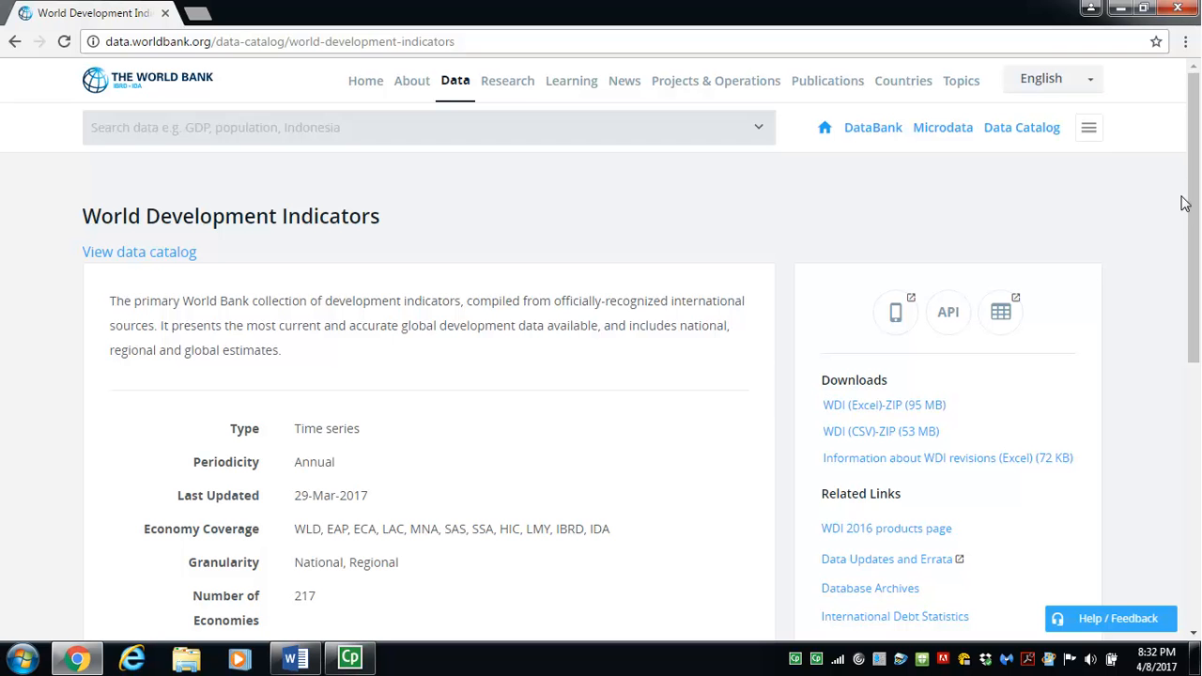
mouse_move(1196, 159)
mouse_down()
mouse_move(1200, 310)
mouse_move(1182, 142)
mouse_up()
click(837, 409)
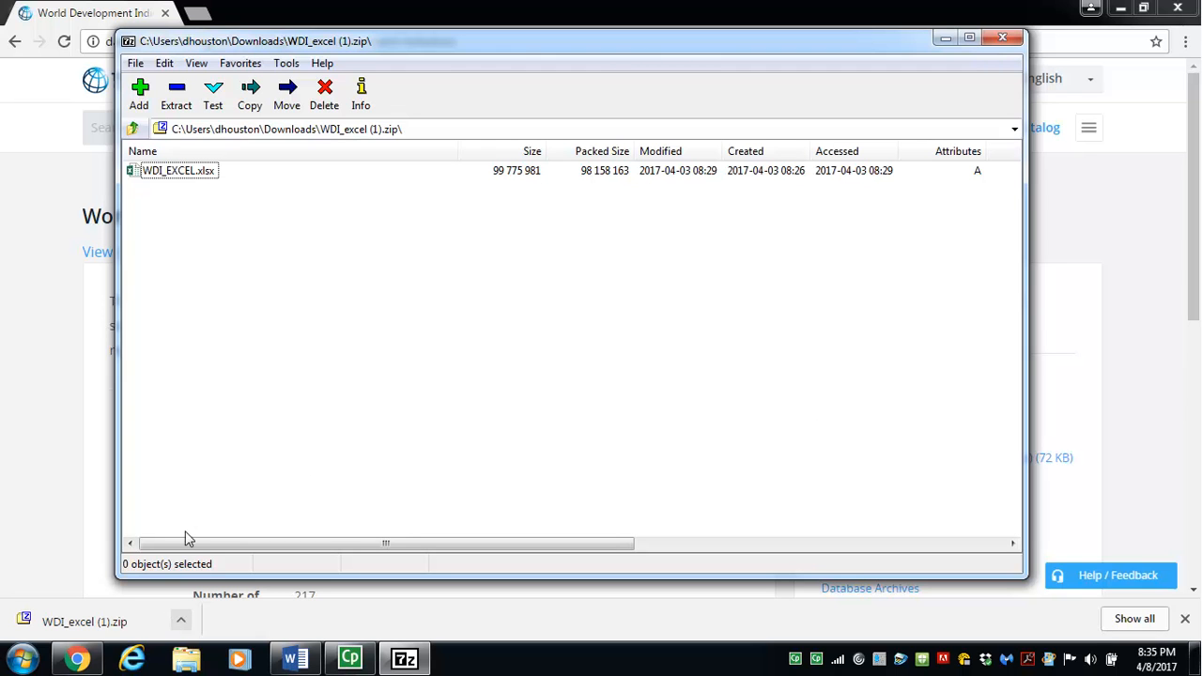
Extract WDI_EXCEL.xlsx from the downloaded ZIP archive into the Downloads folder.
click(197, 175)
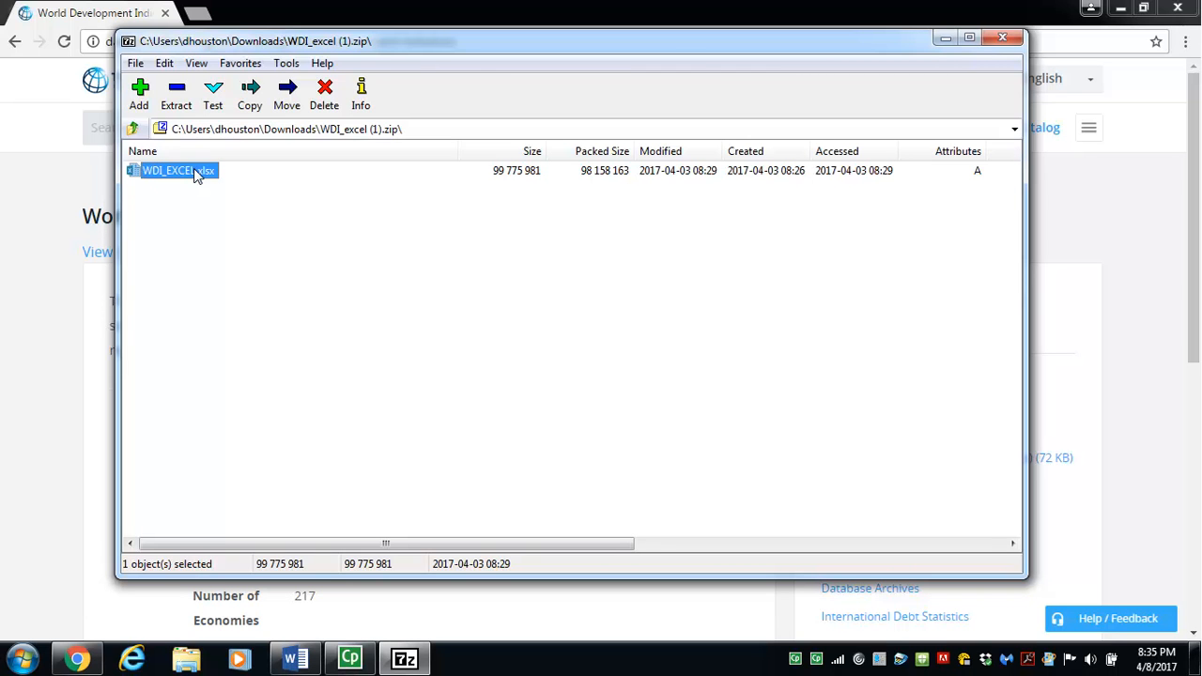
click(179, 92)
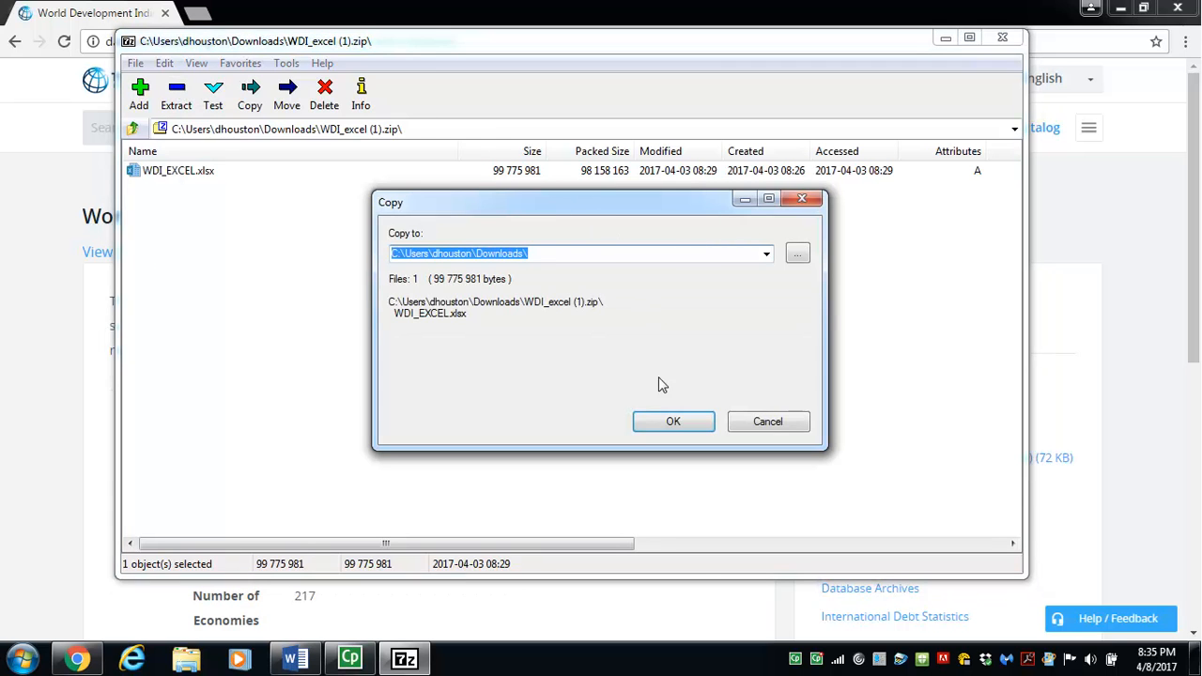
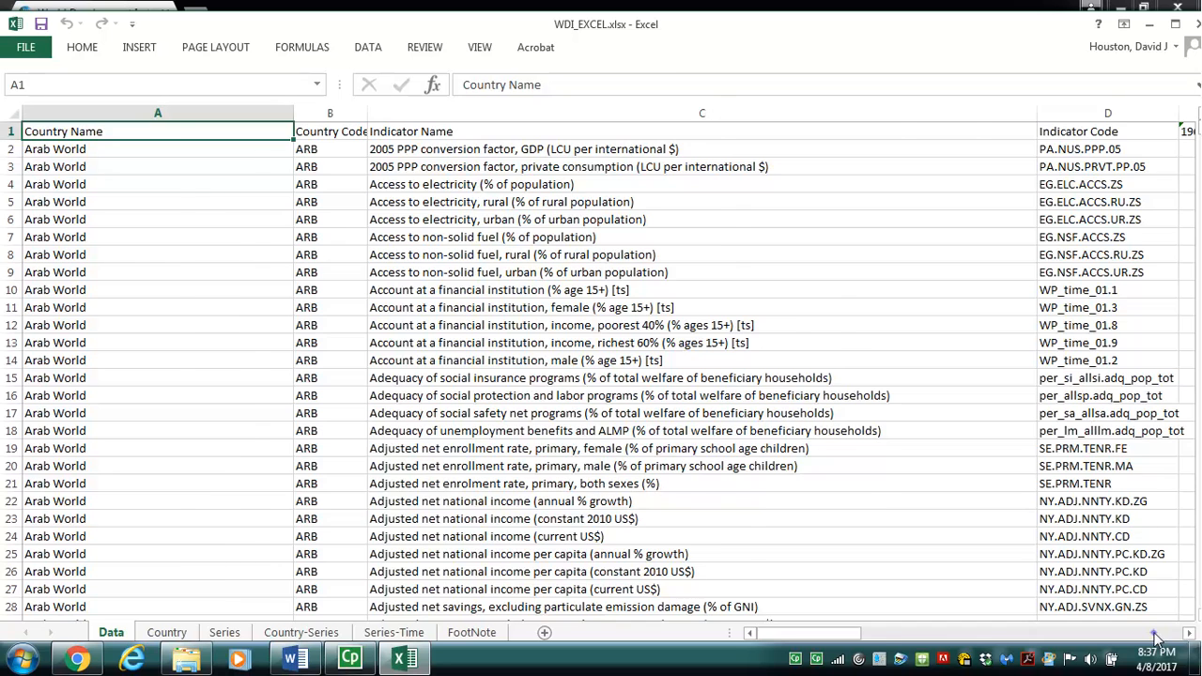
Examine the year columns of the Data sheet in WDI_EXCEL.xlsx through 2016, and return to the Country Name column.
click(1157, 634)
click(1157, 634)
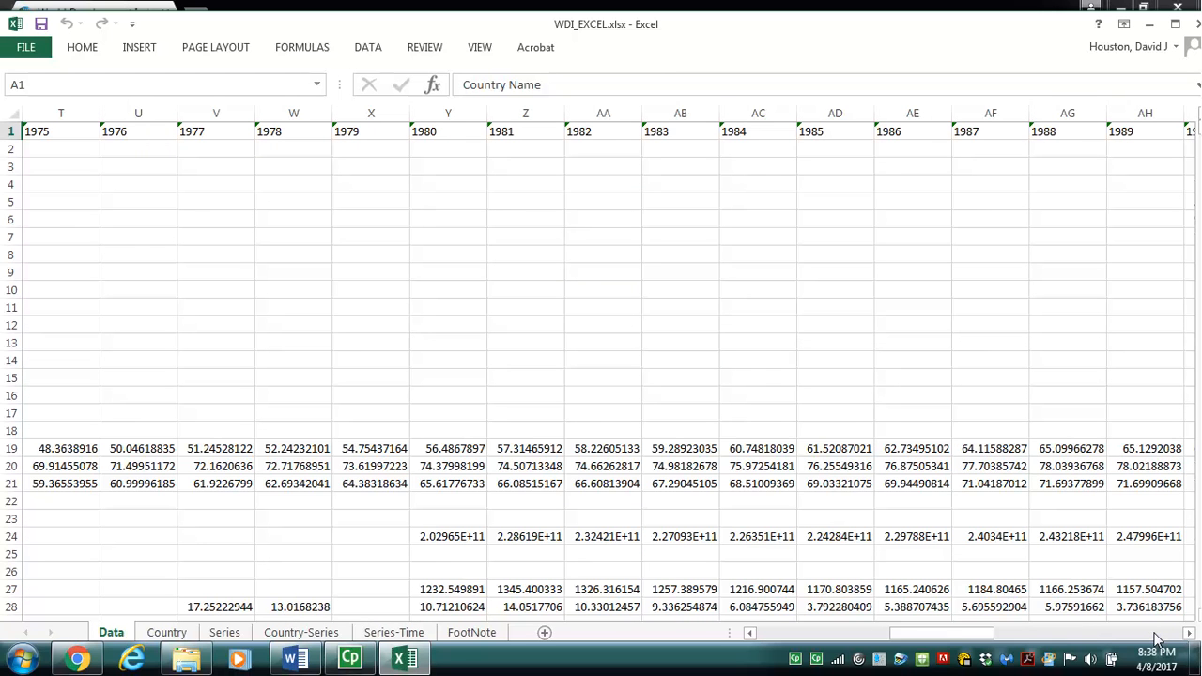
click(1158, 634)
click(1157, 634)
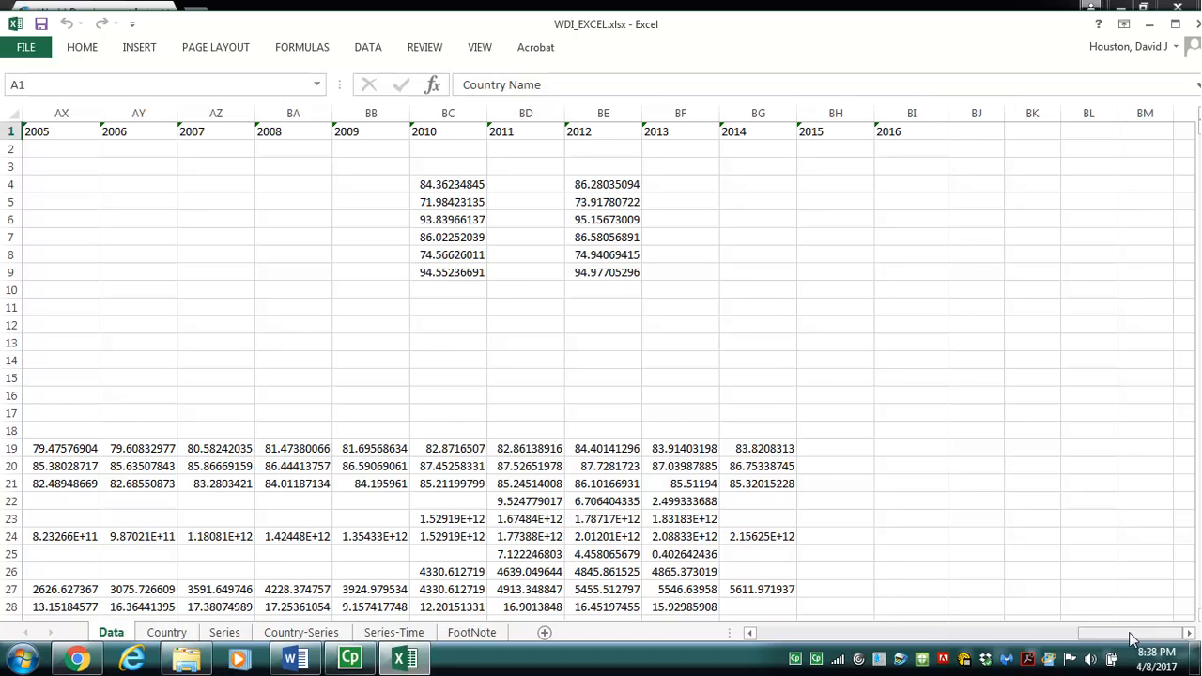
drag(1132, 639, 787, 637)
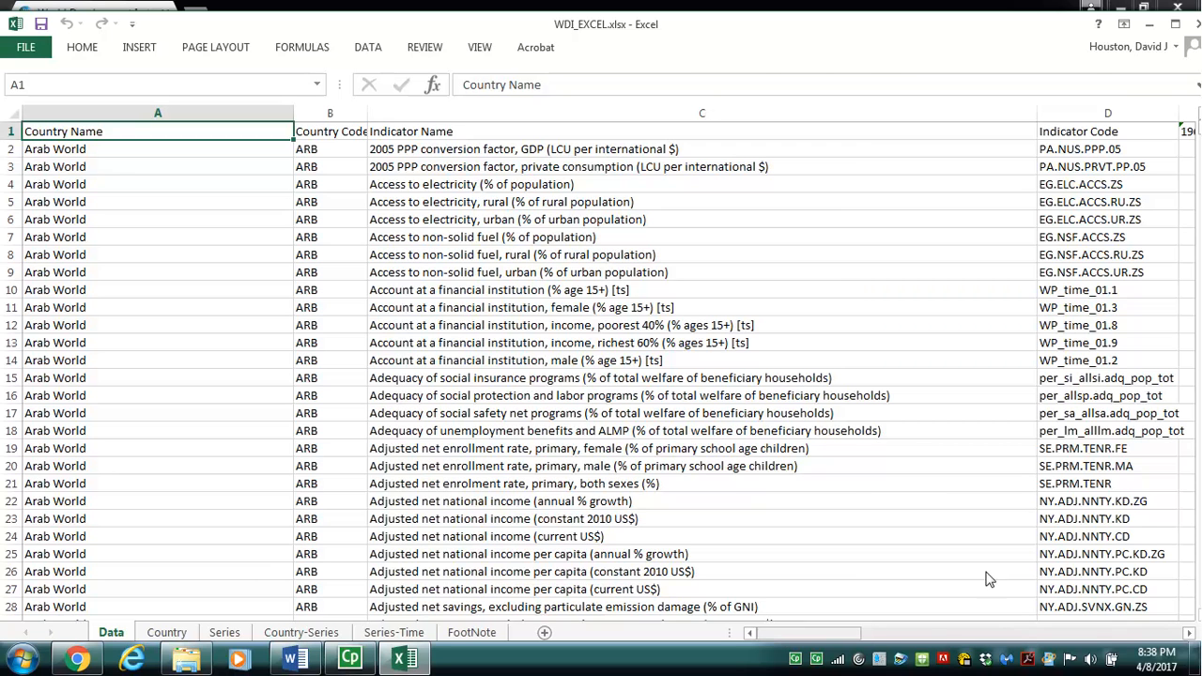
Maximize the Excel window and browse the indicator rows further down the Data sheet.
click(1173, 28)
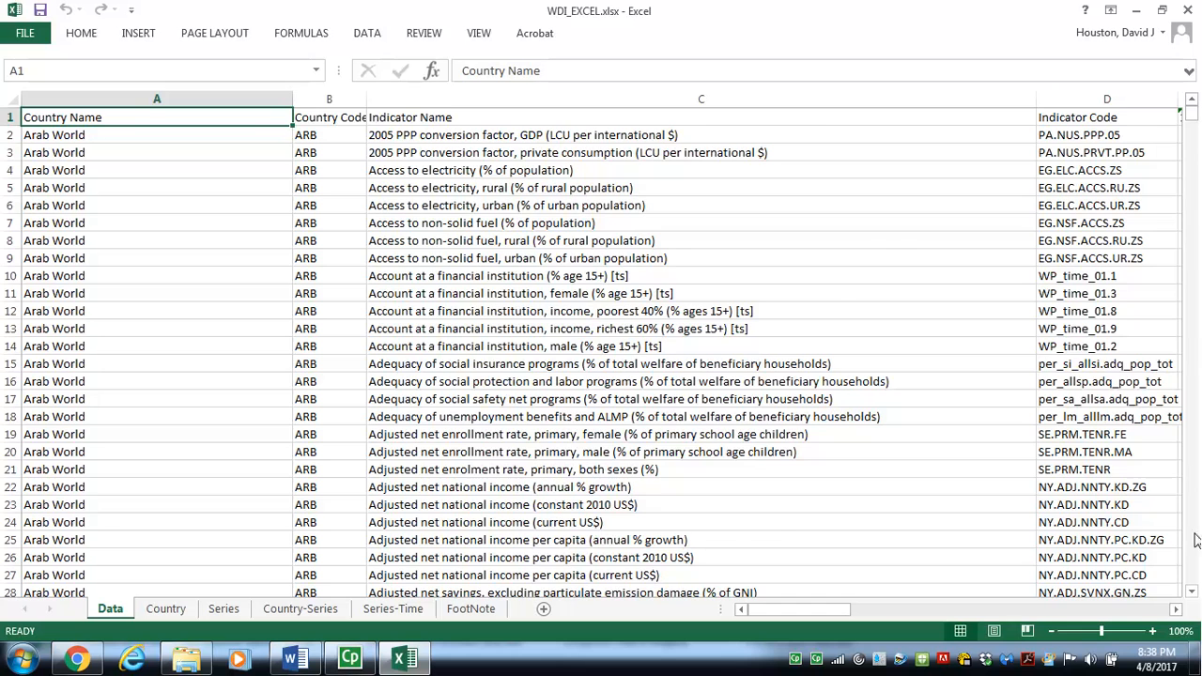
click(1196, 562)
click(1196, 562)
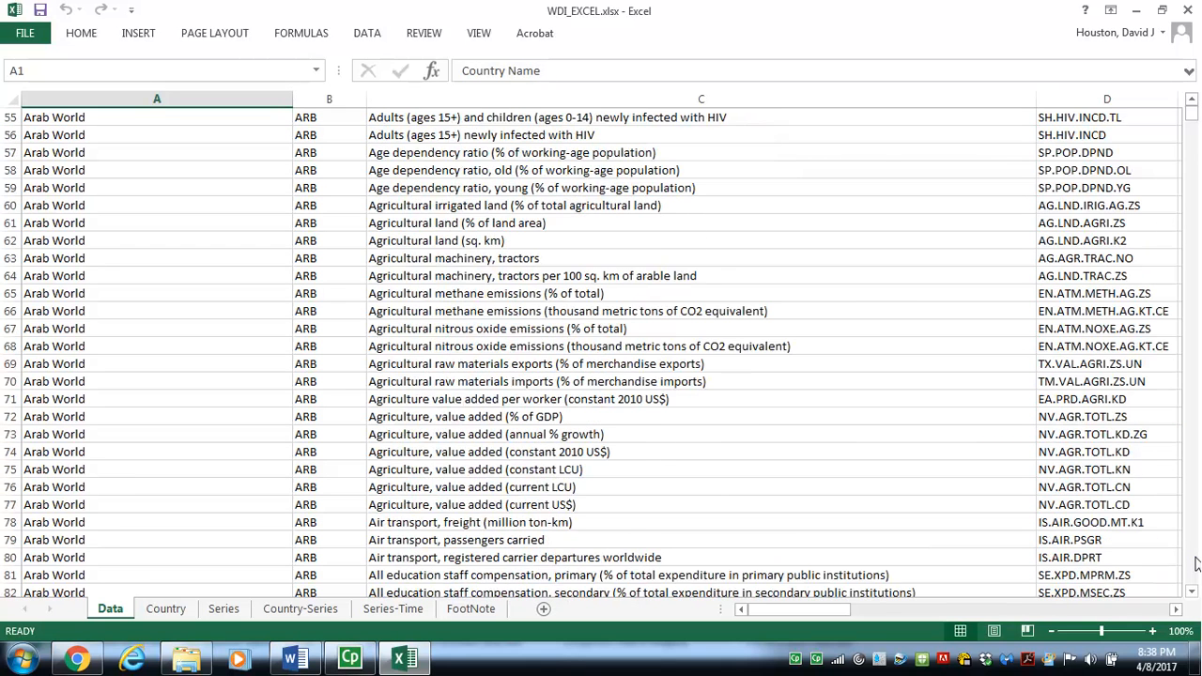
Examine the full list of Arab World indicators in the Data sheet, through to the start of the Caribbean small states rows.
click(1196, 562)
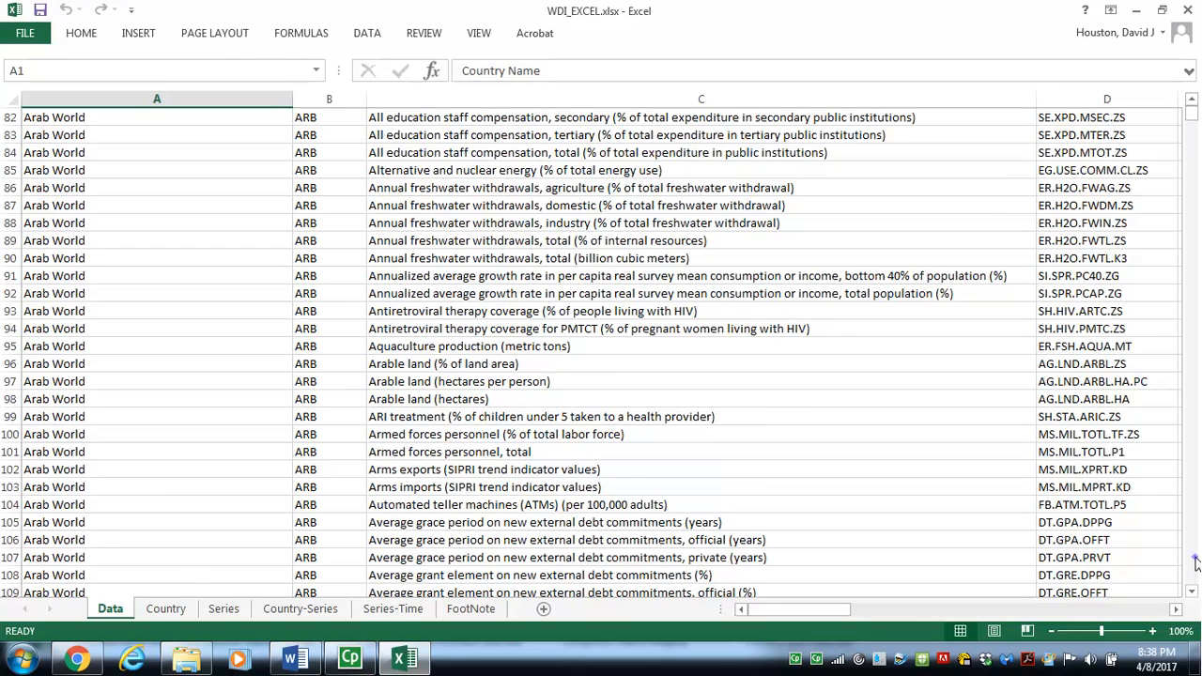
click(1196, 562)
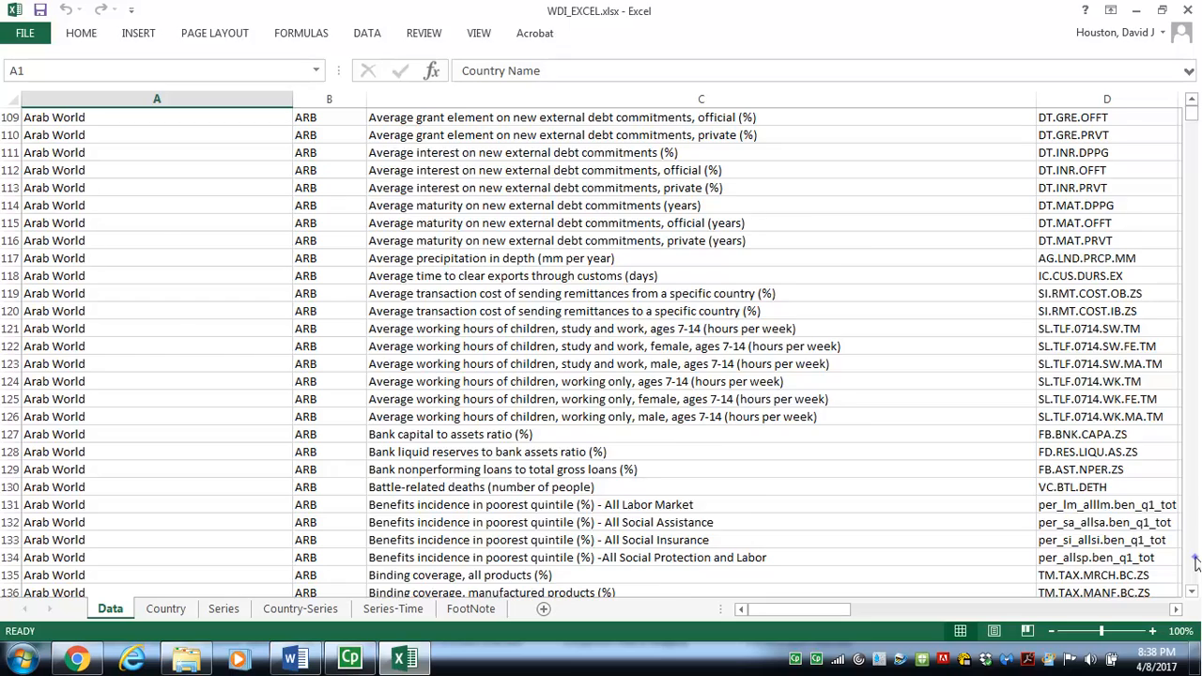
click(1196, 562)
click(1196, 562)
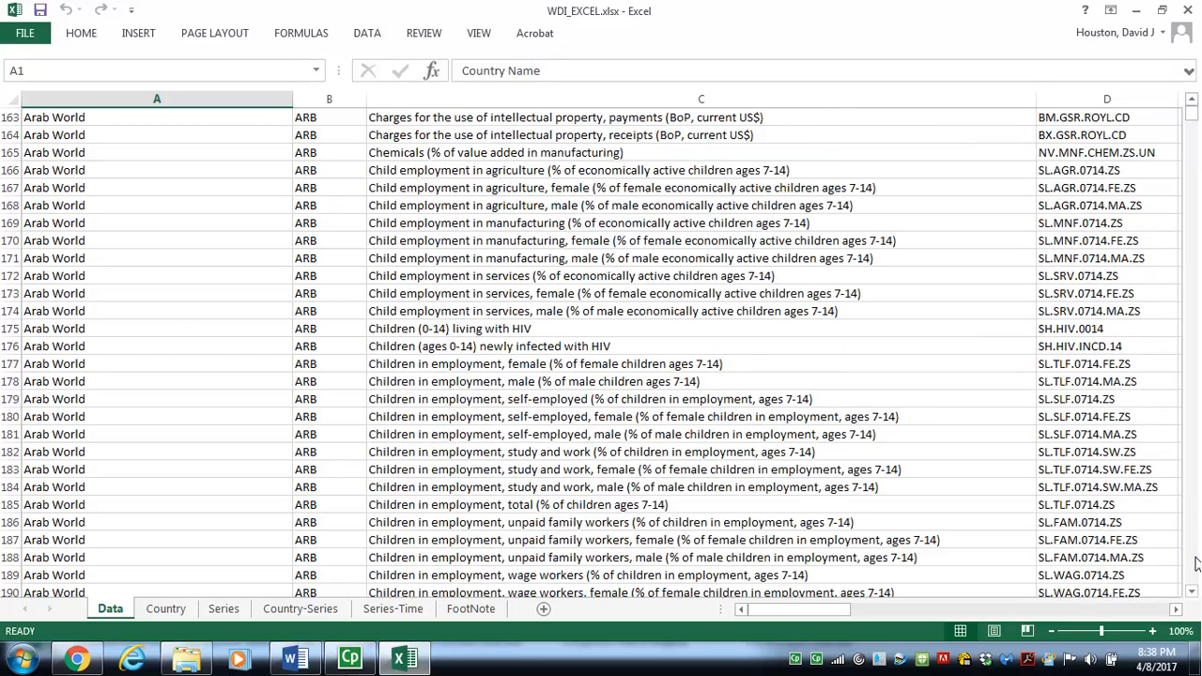
click(1196, 562)
click(1195, 562)
click(1196, 562)
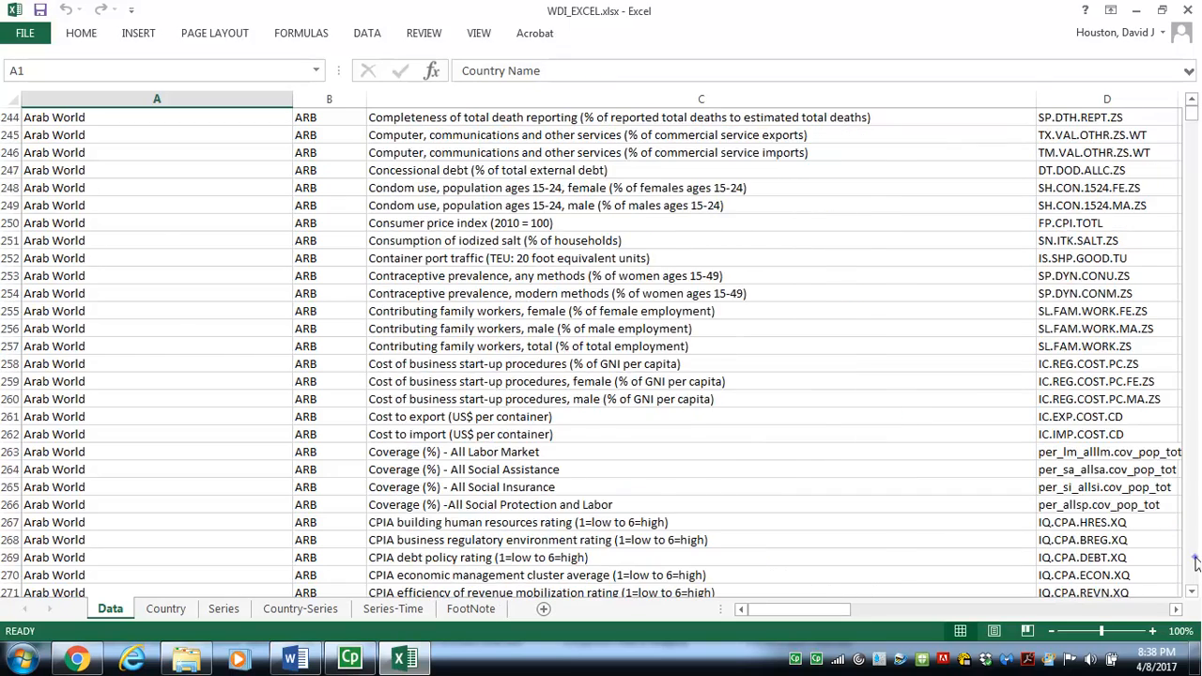
click(1196, 561)
click(1196, 562)
click(1196, 561)
click(1195, 562)
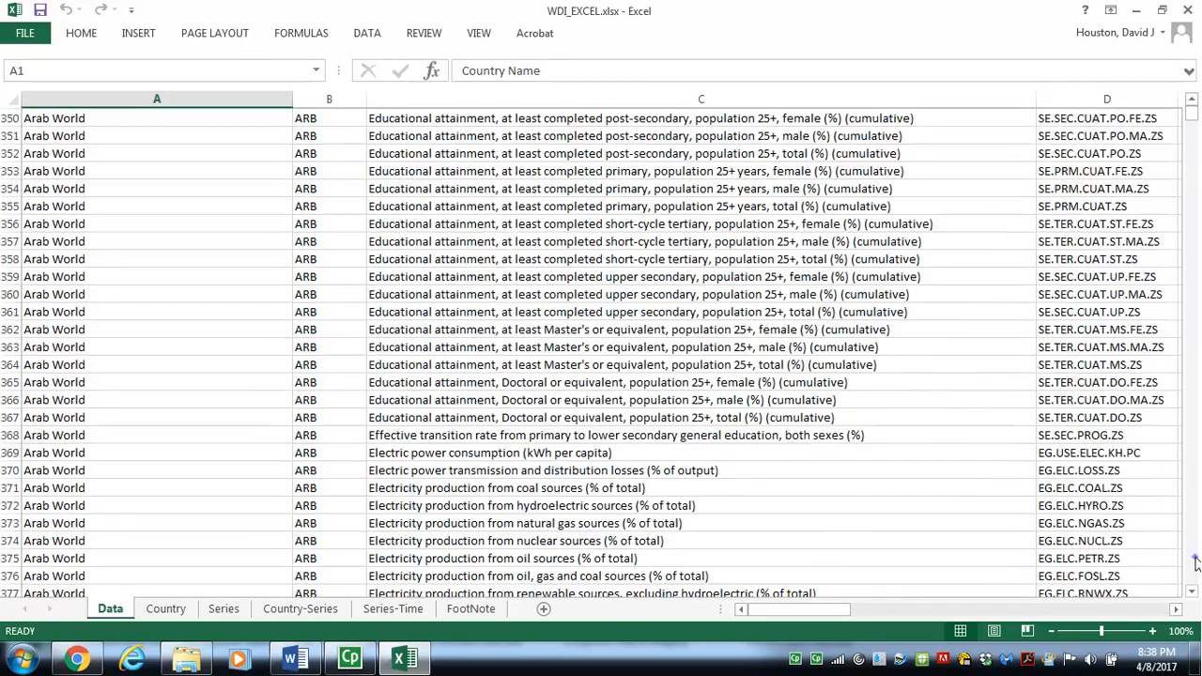
click(1195, 561)
click(1196, 562)
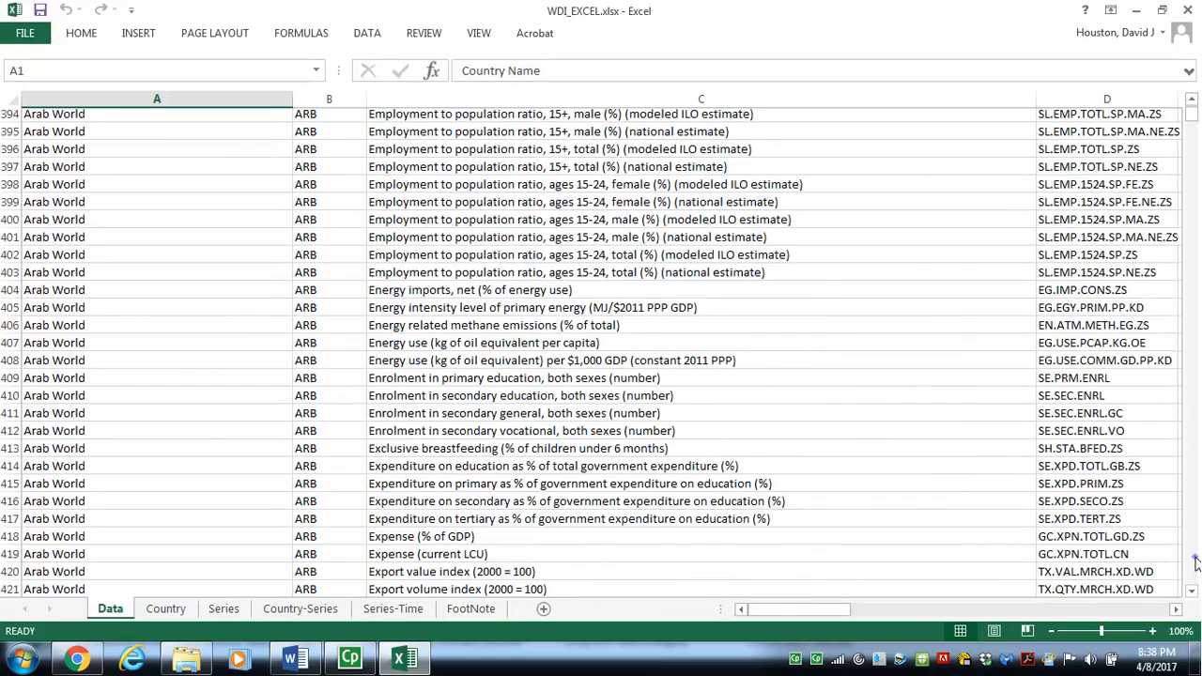
click(1196, 562)
click(1195, 562)
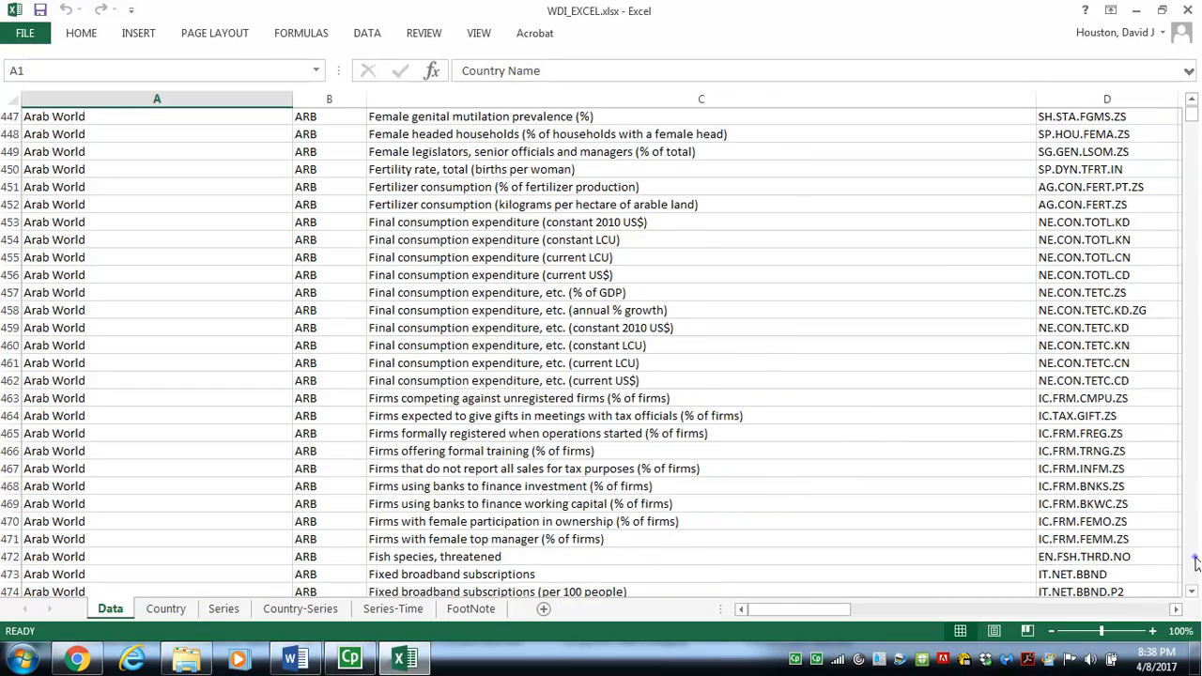
click(1196, 562)
click(1195, 561)
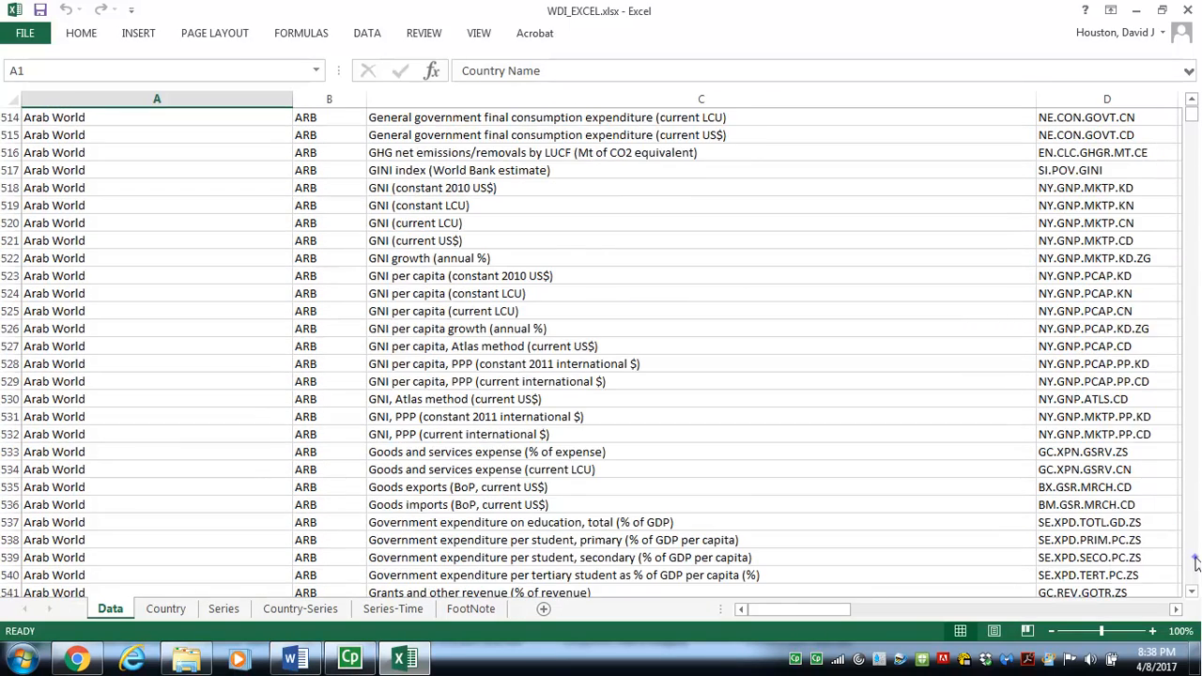
click(1196, 562)
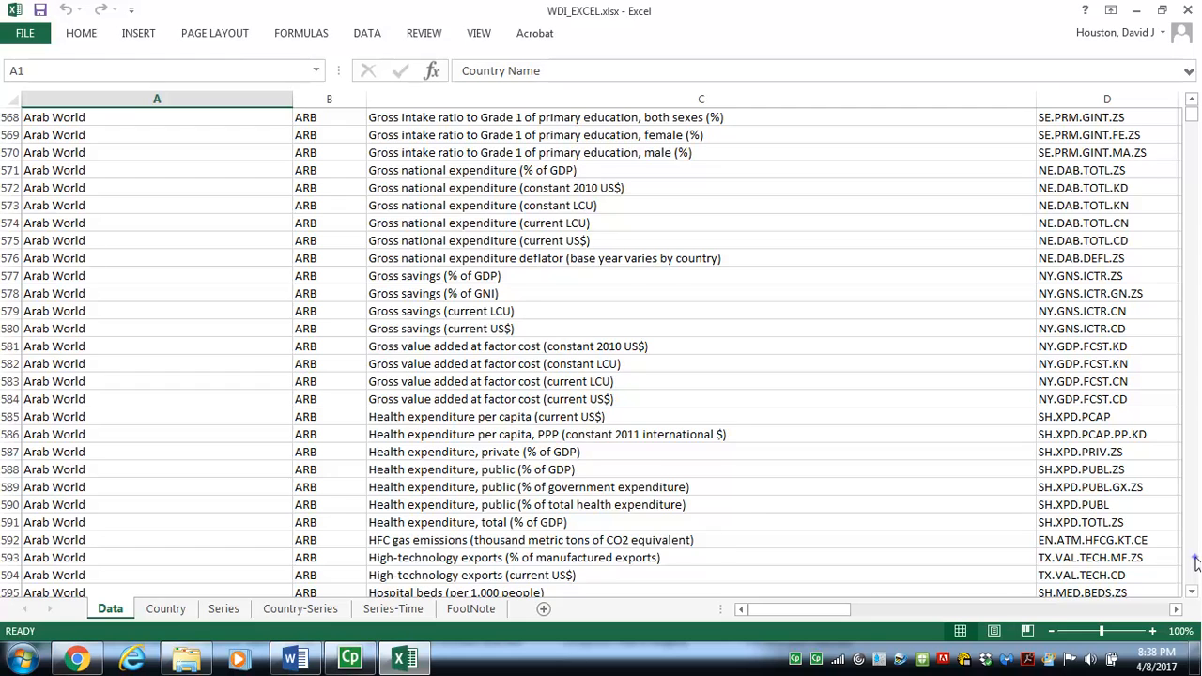
click(1195, 562)
click(1195, 561)
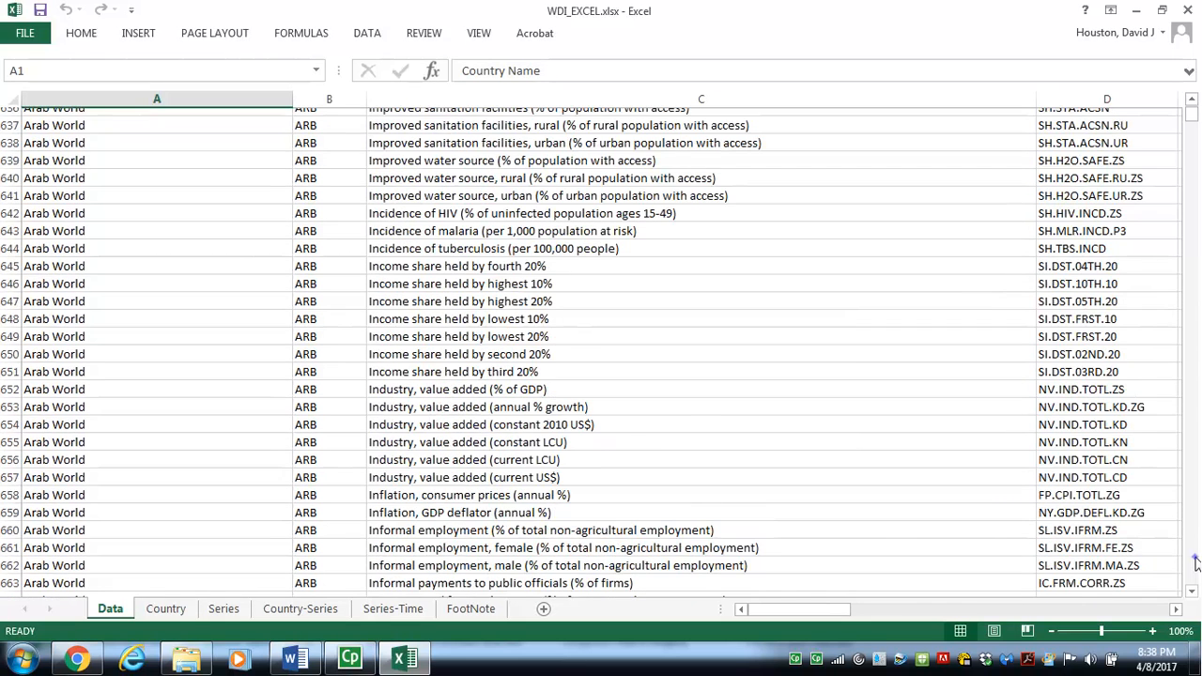
click(1196, 562)
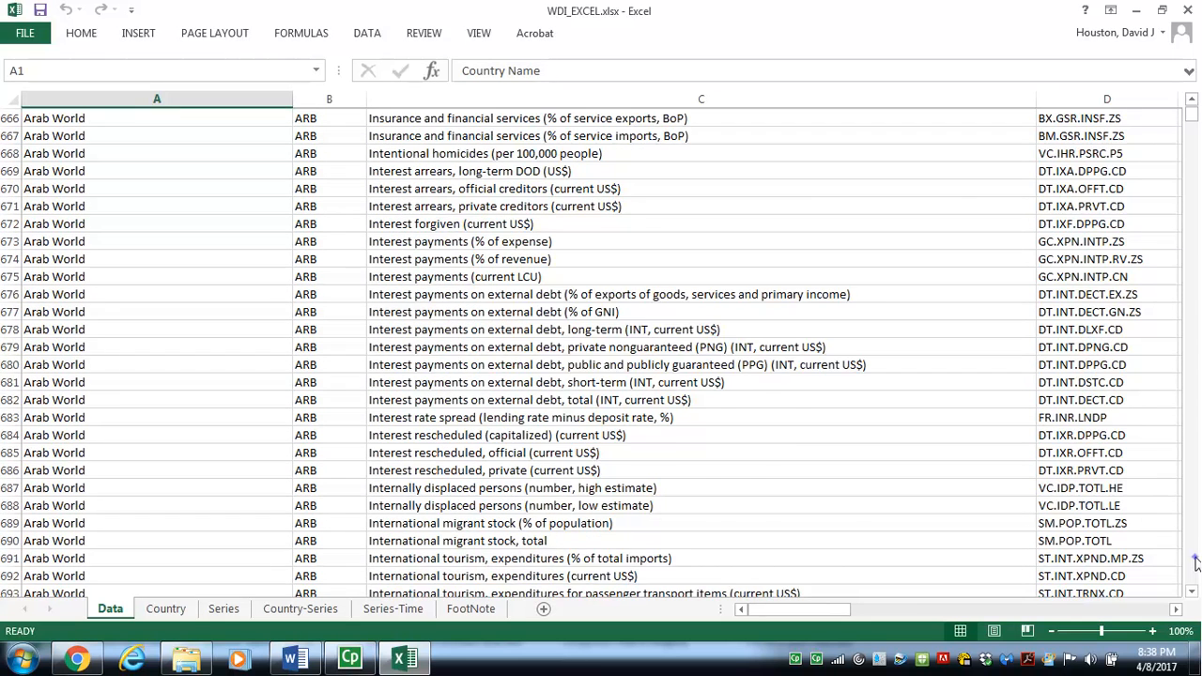
click(1196, 562)
click(1196, 562)
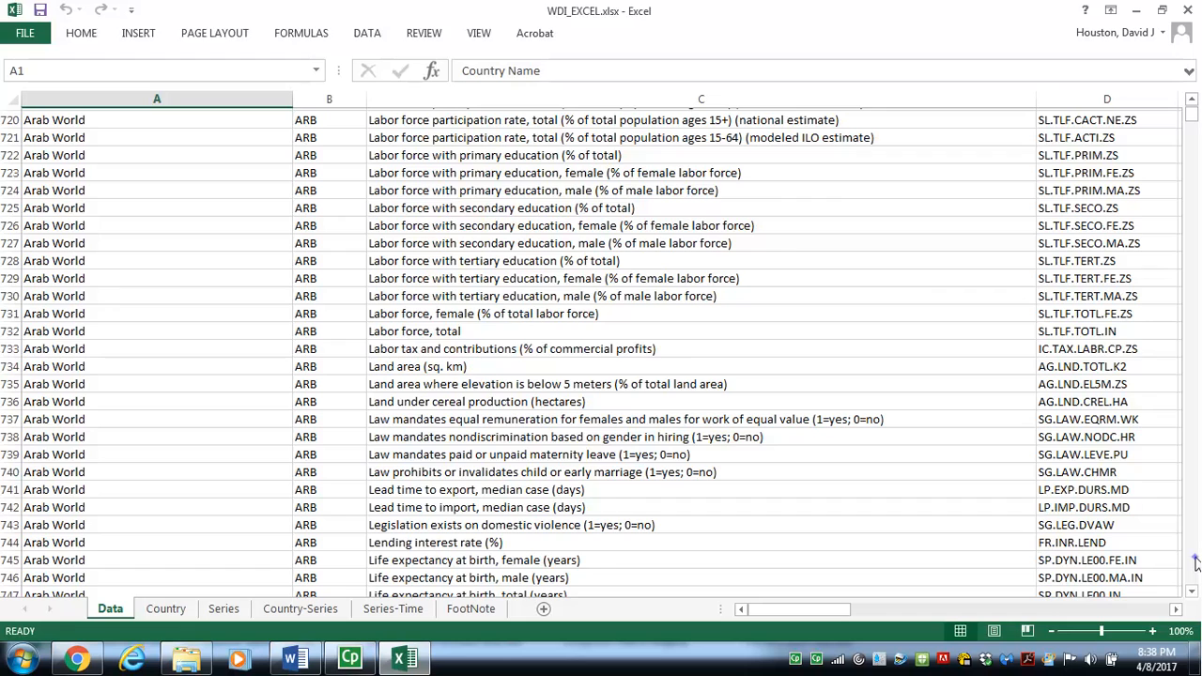
click(1196, 562)
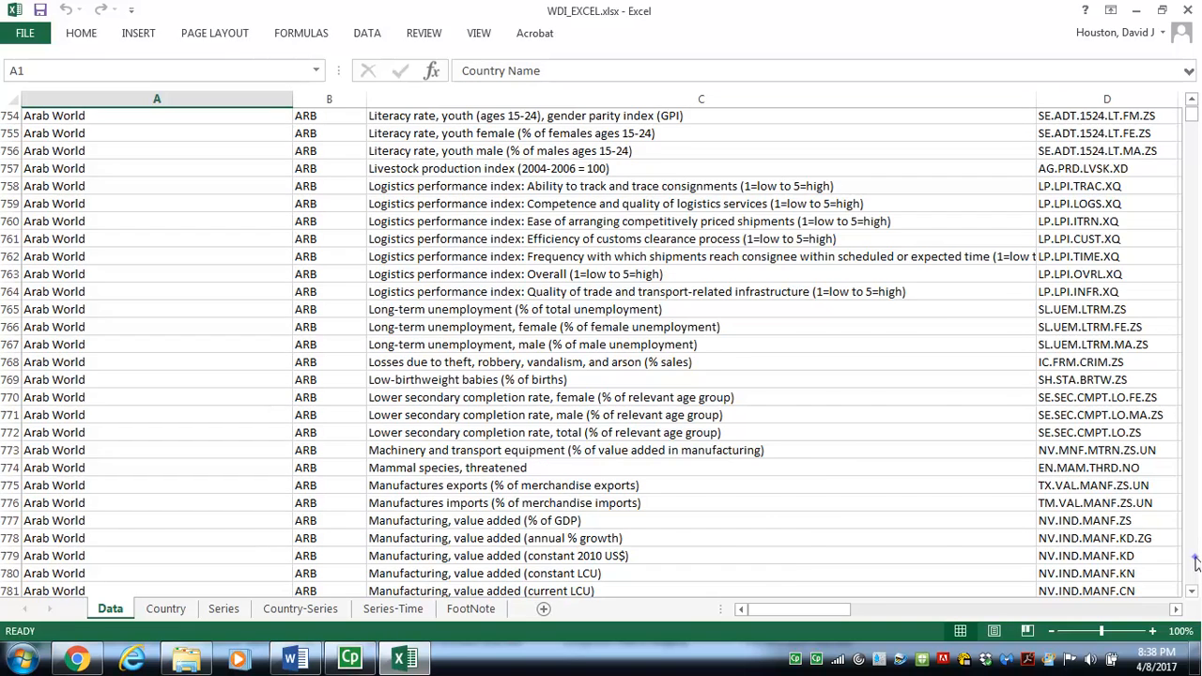
click(1195, 562)
click(1196, 561)
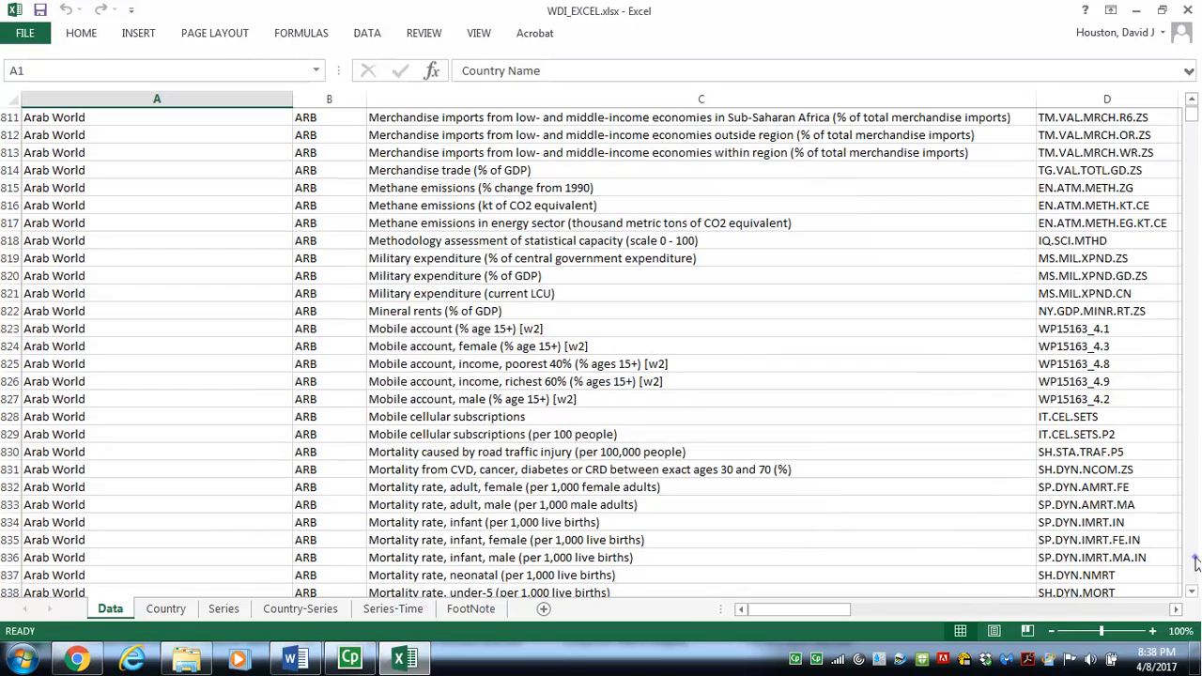
click(1196, 562)
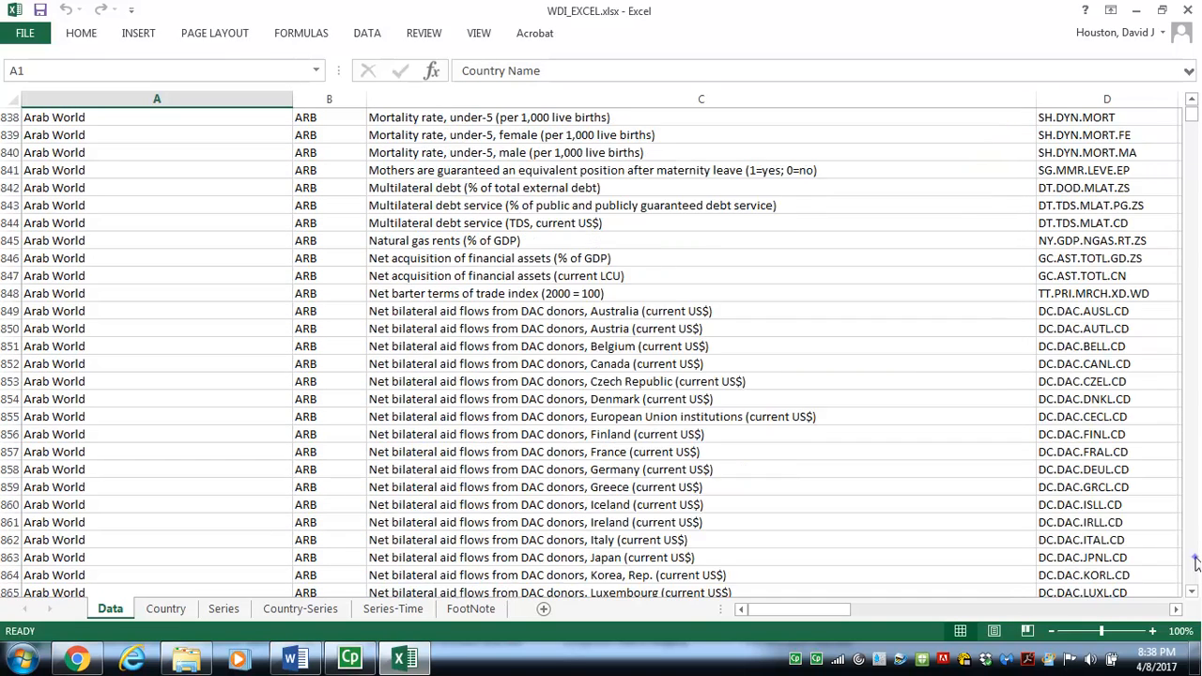
double_click(1196, 561)
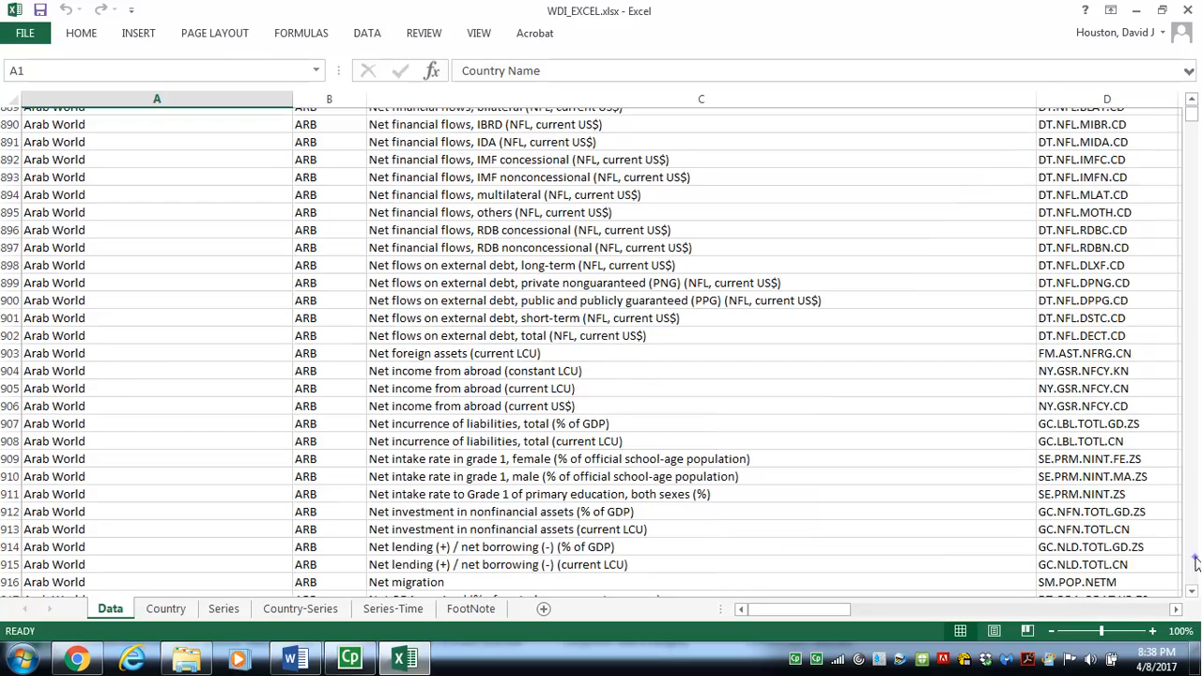
click(1196, 562)
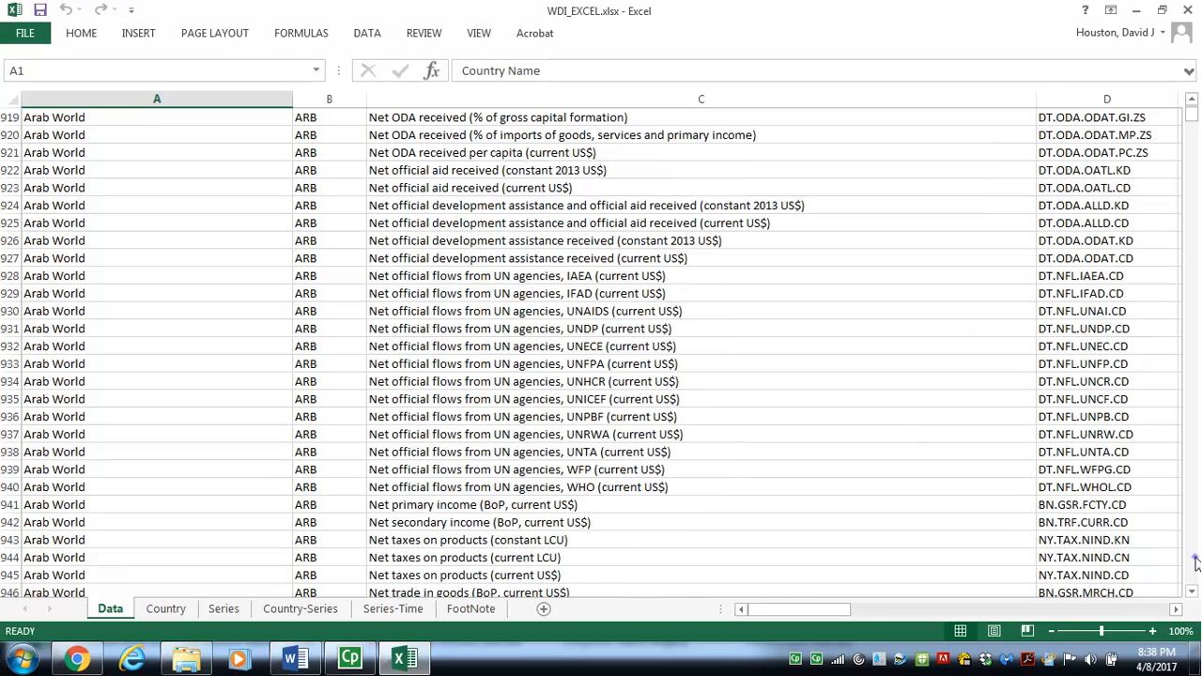
double_click(1196, 562)
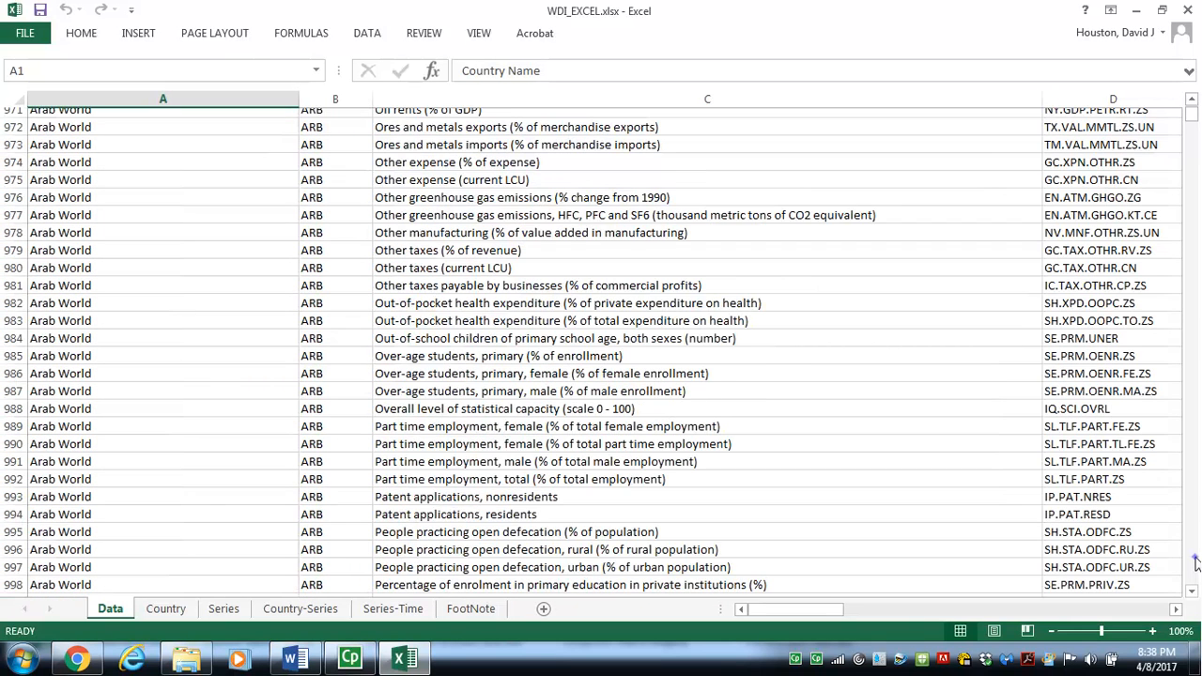
click(1195, 562)
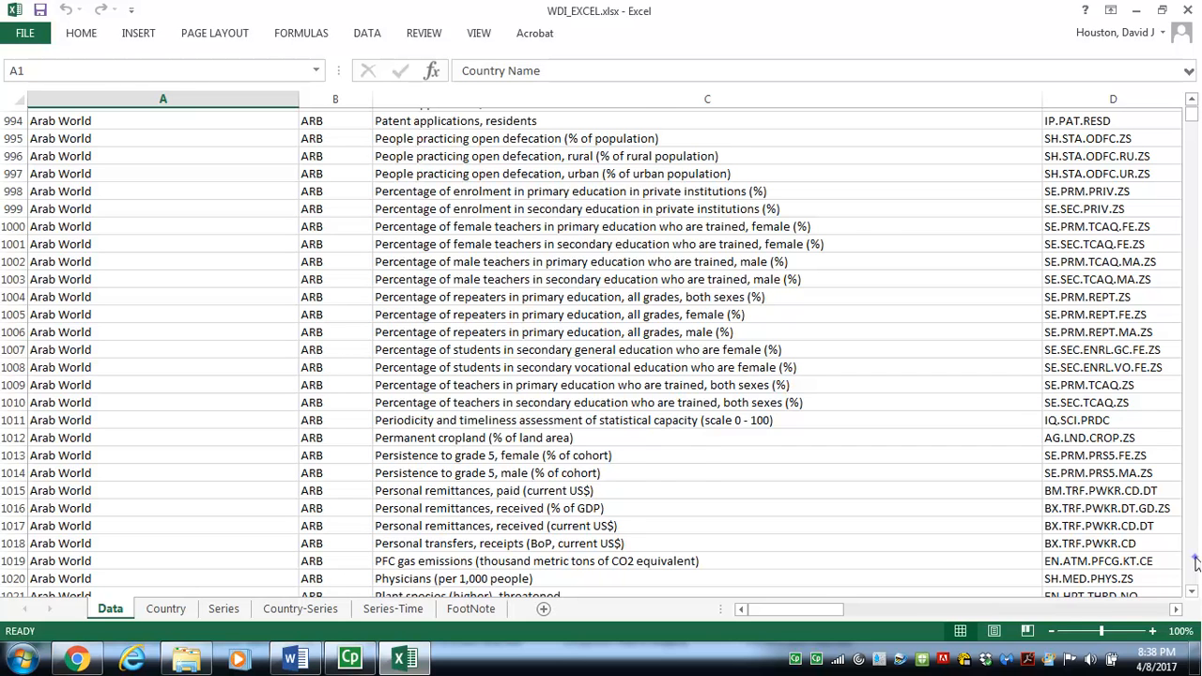
click(1195, 562)
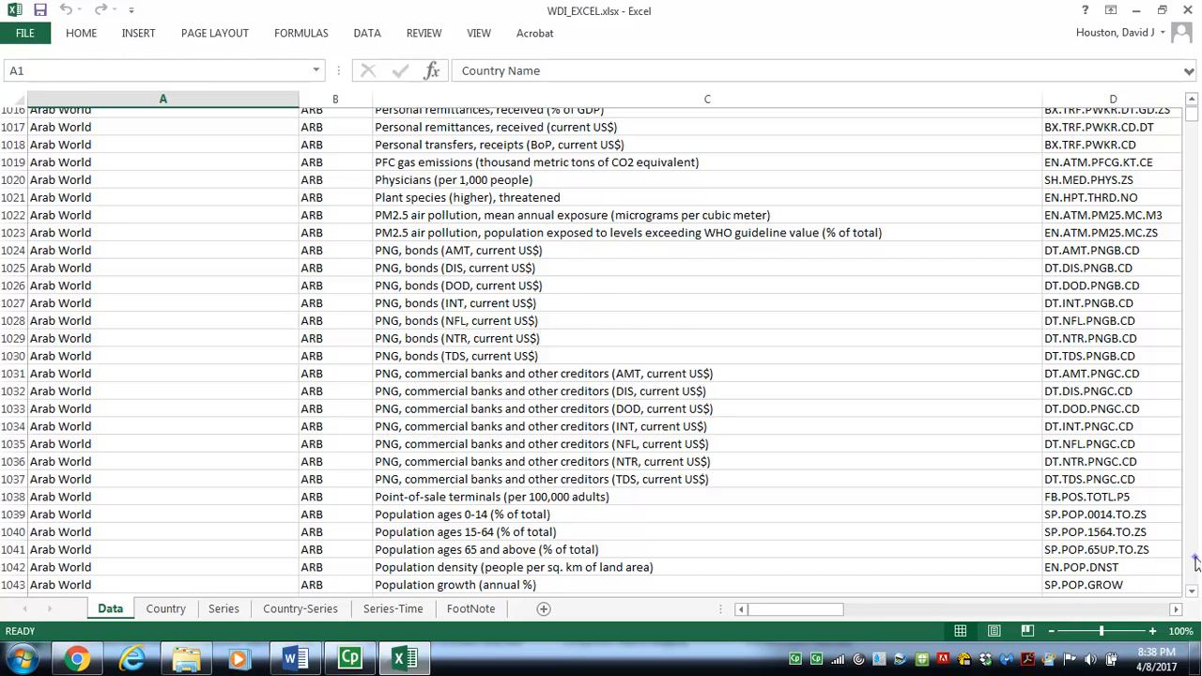
click(1196, 562)
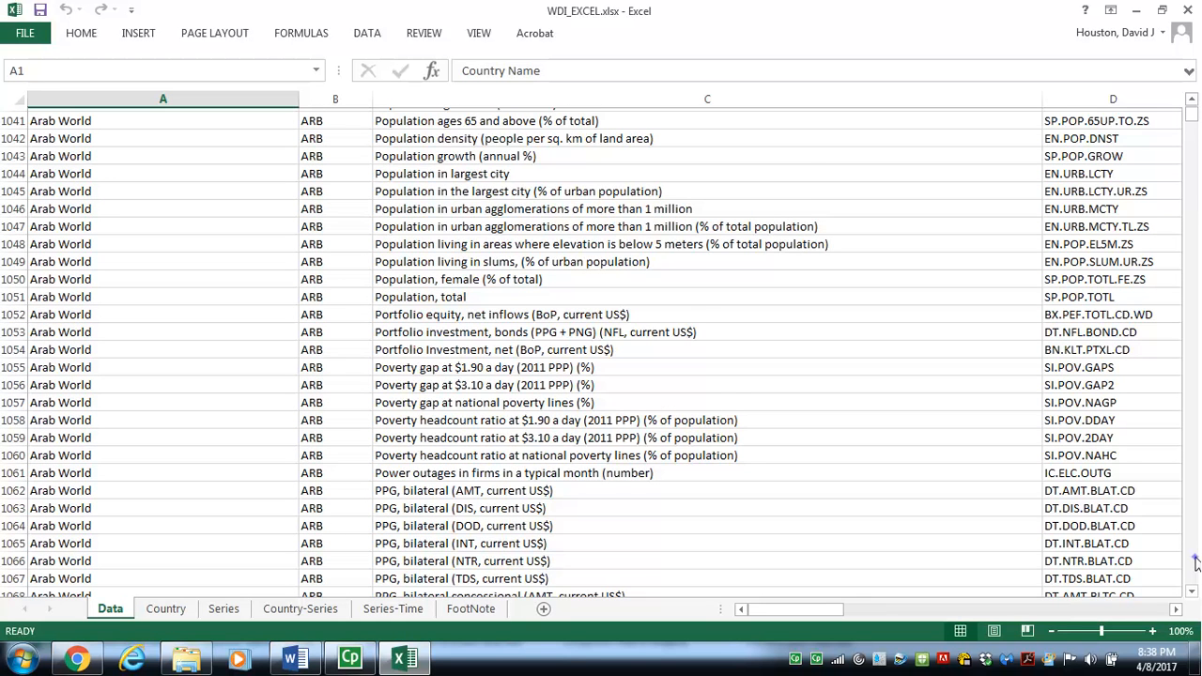
click(1195, 561)
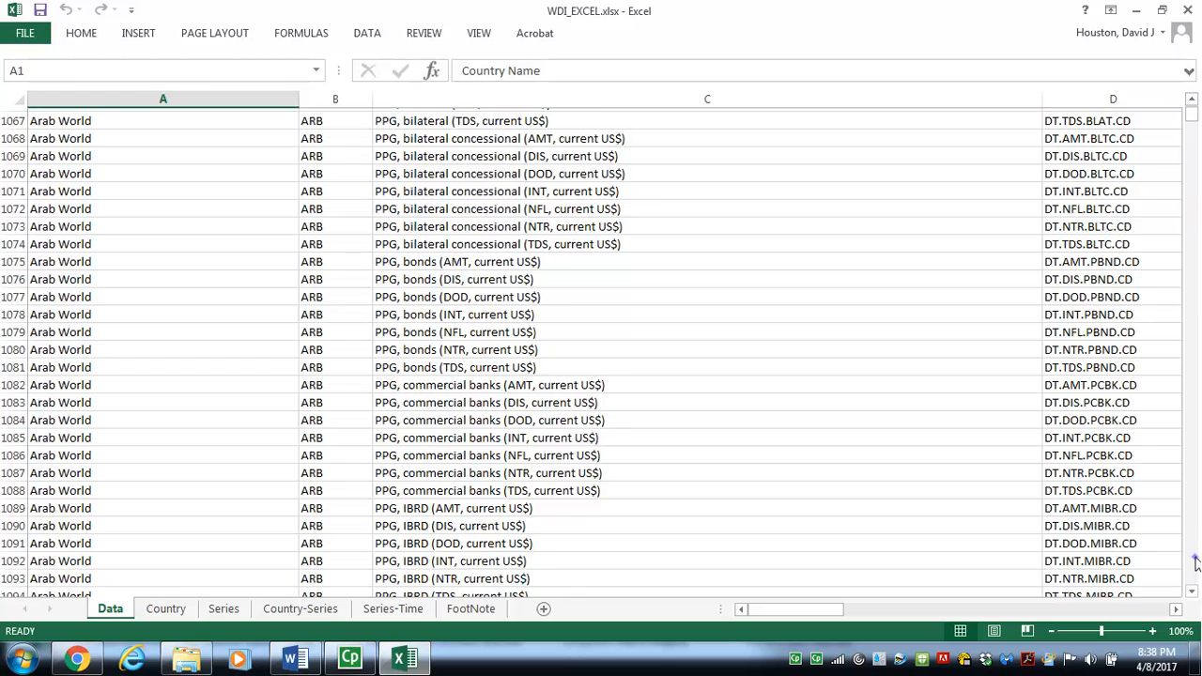
click(1195, 562)
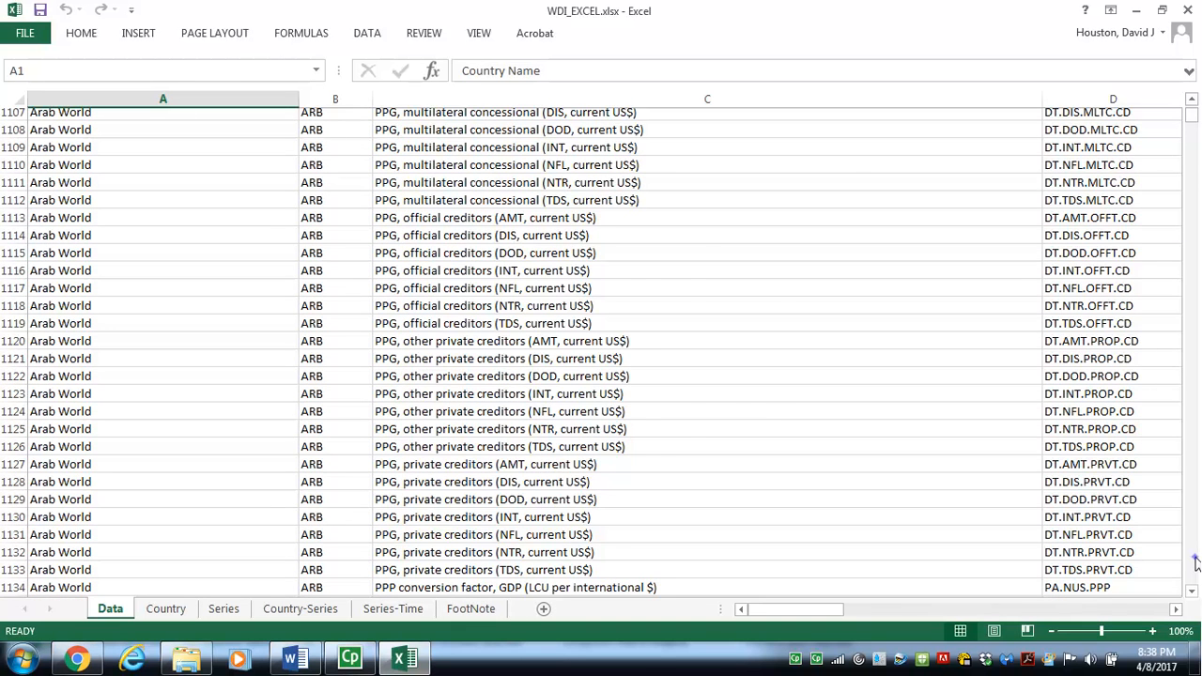
click(1196, 562)
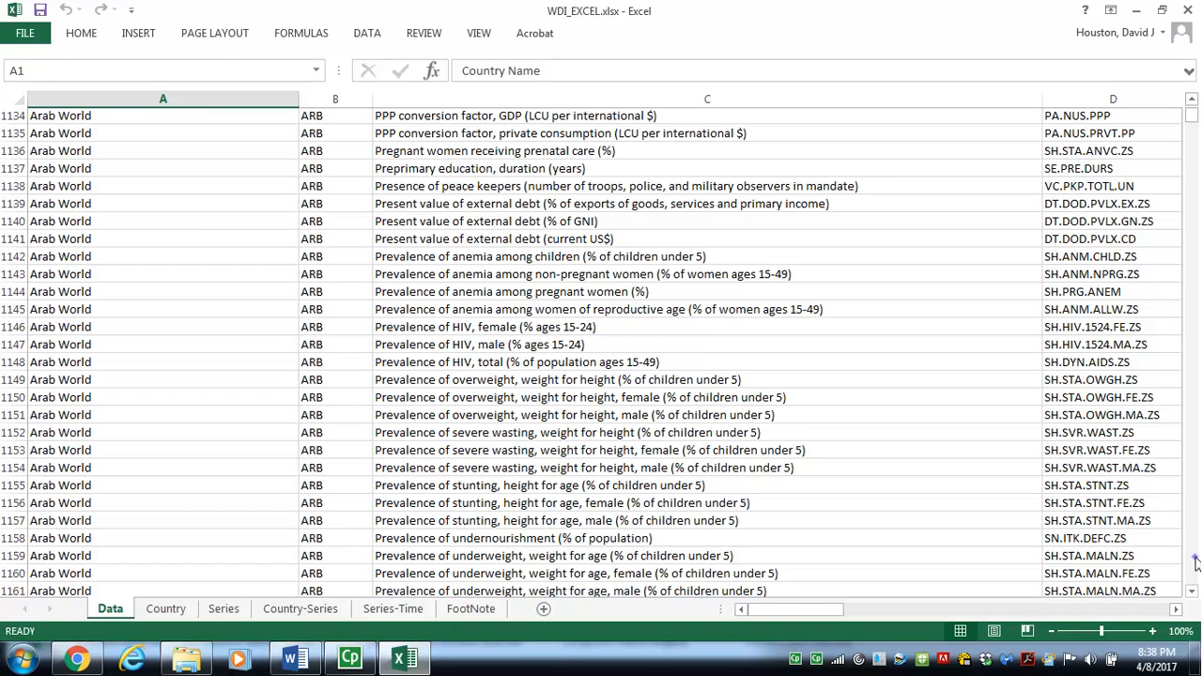
click(1196, 561)
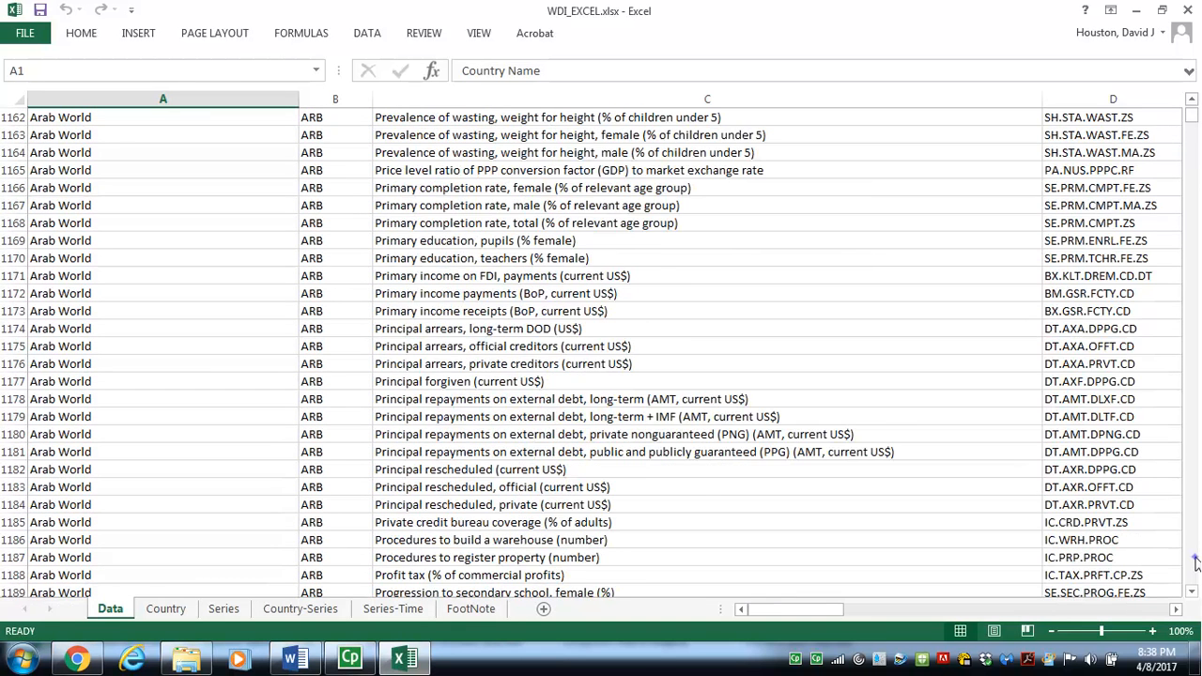
click(1196, 562)
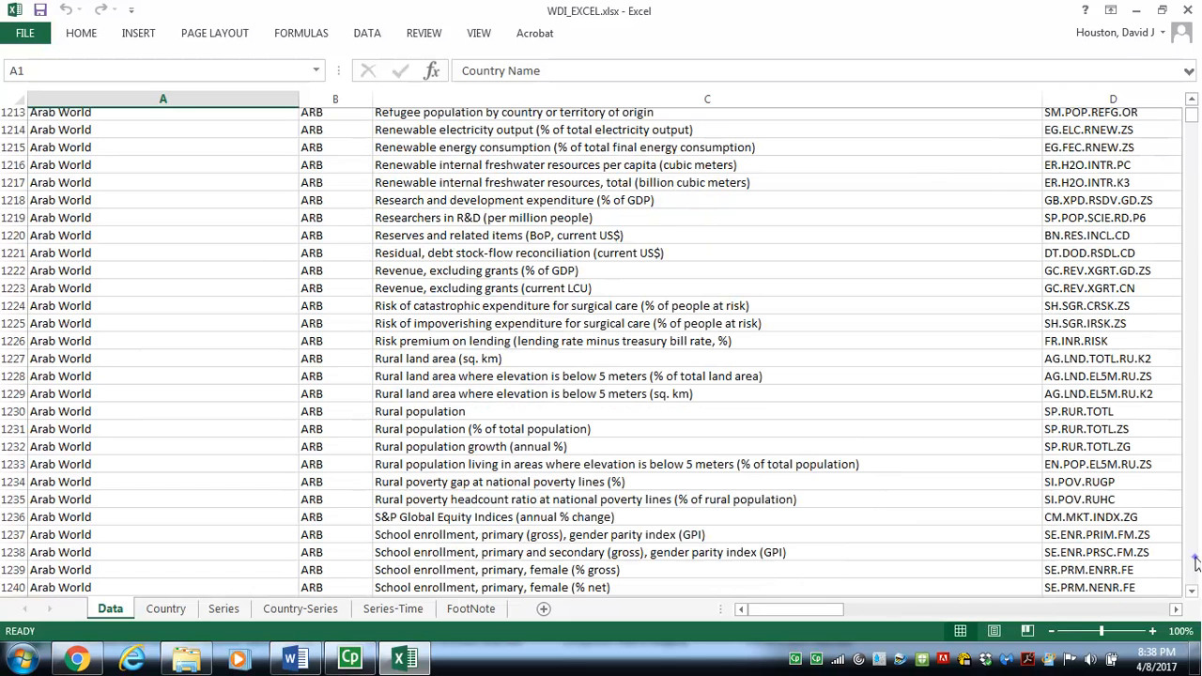
click(1196, 562)
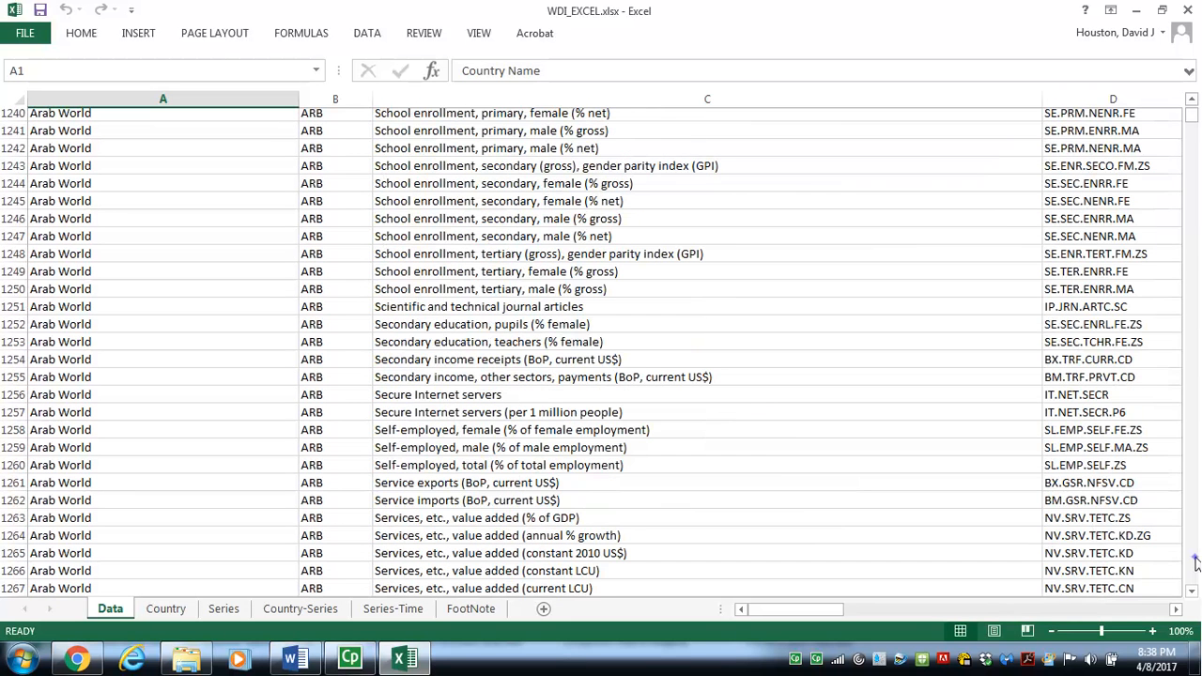
click(1196, 561)
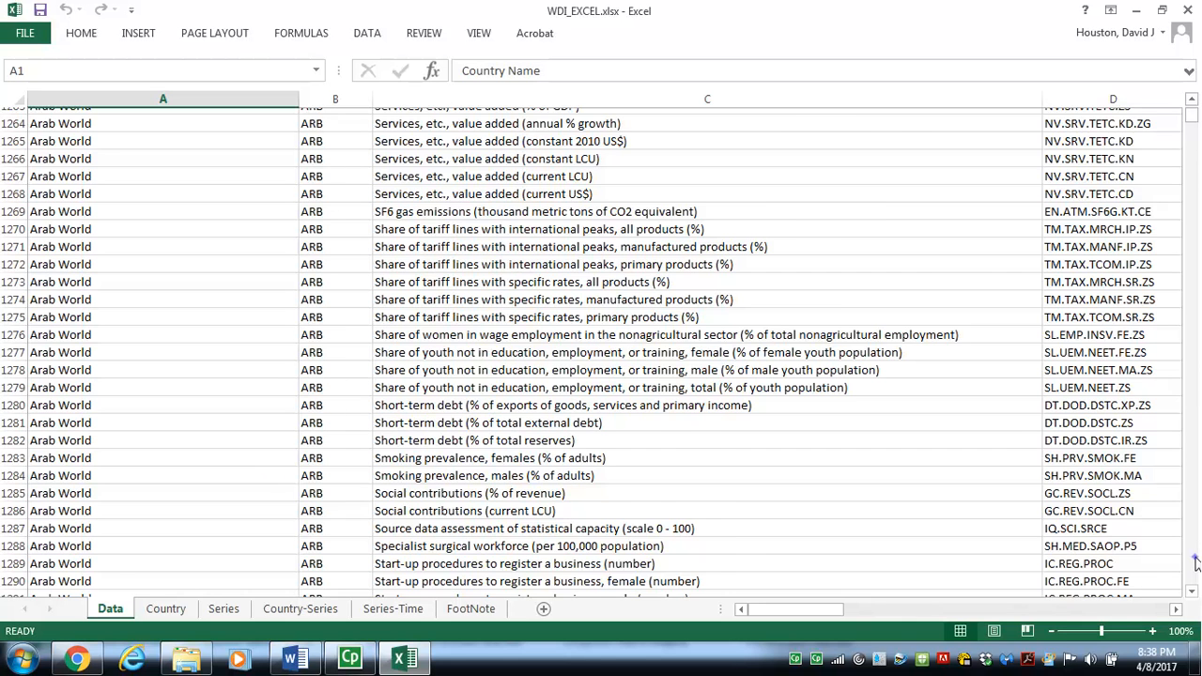
click(1196, 561)
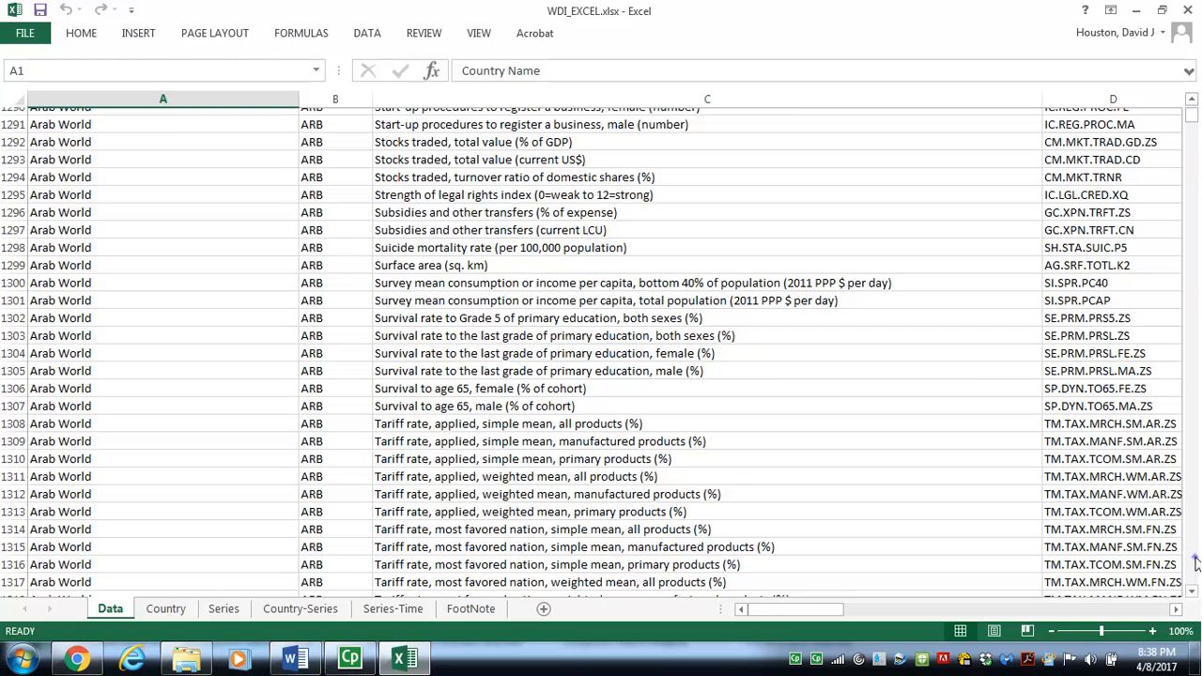
click(1196, 561)
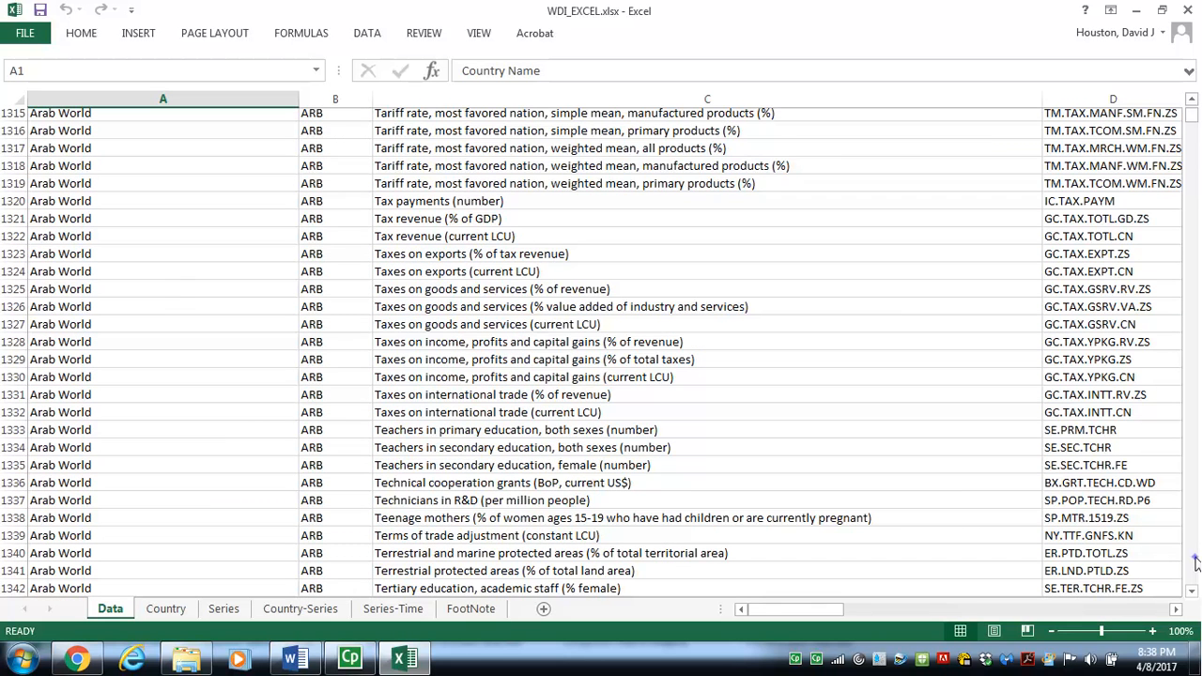
click(1196, 562)
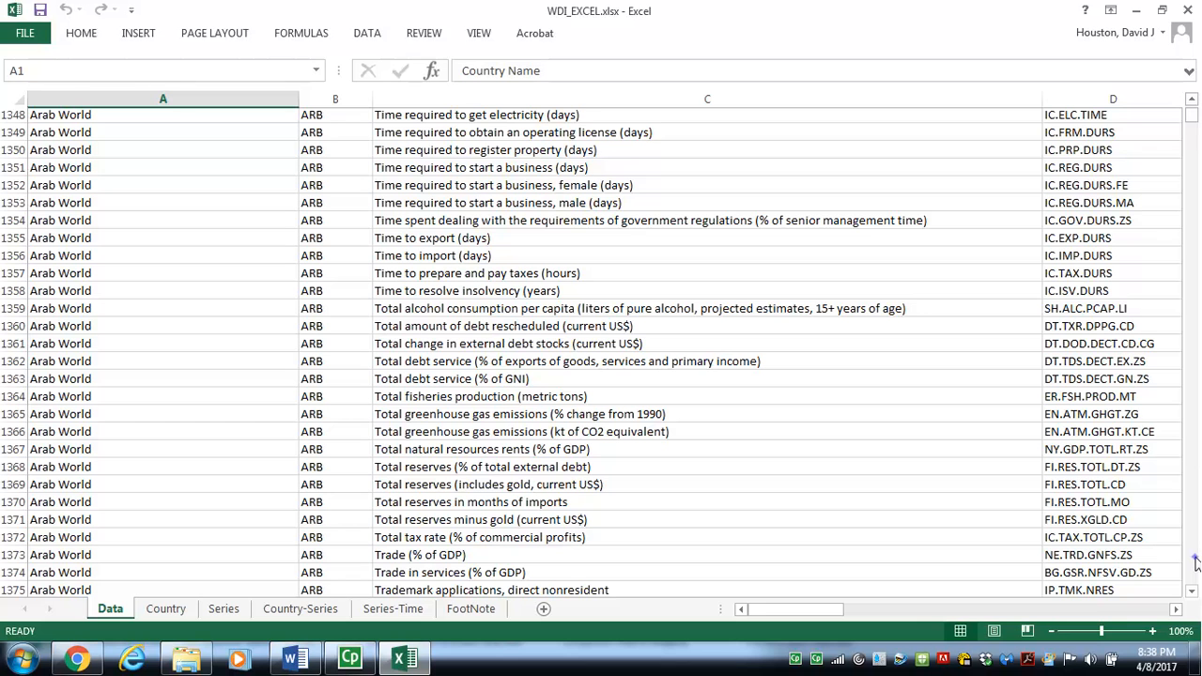
click(1196, 562)
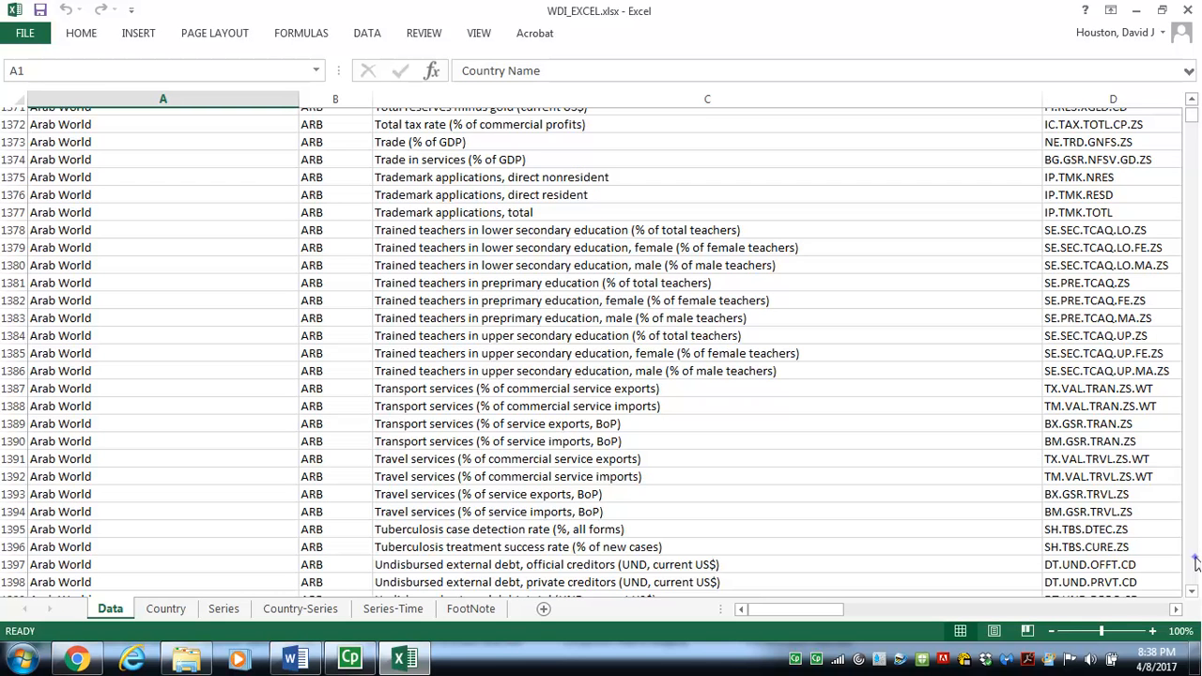
click(1195, 562)
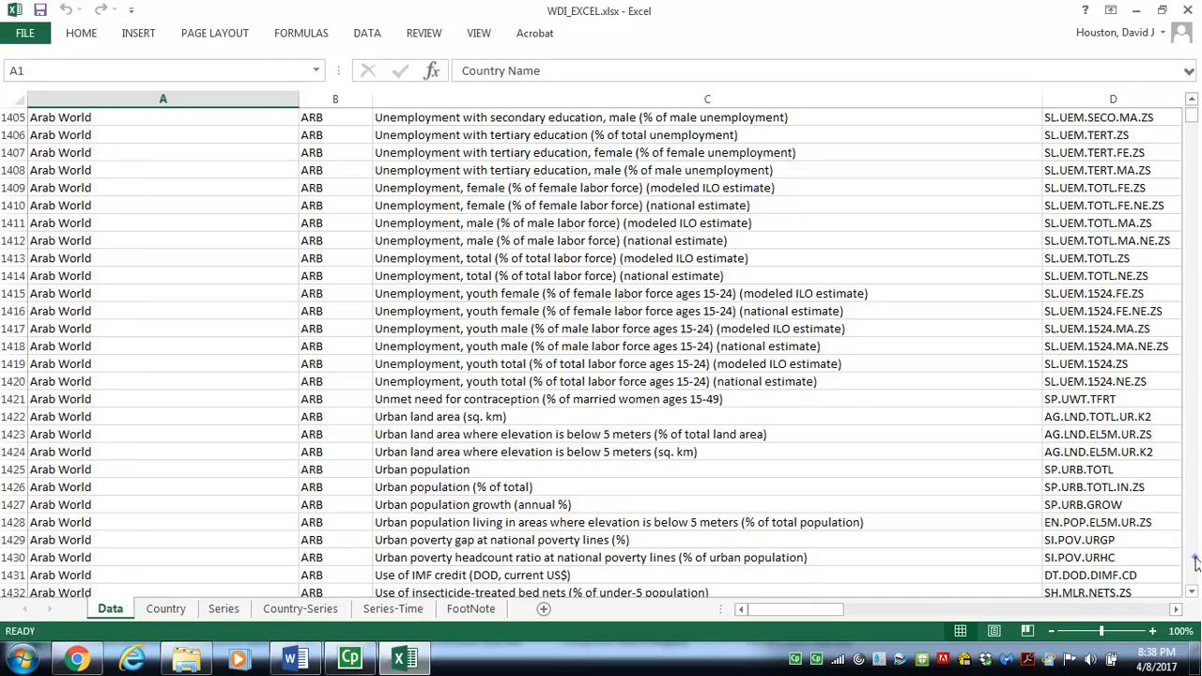
click(1196, 562)
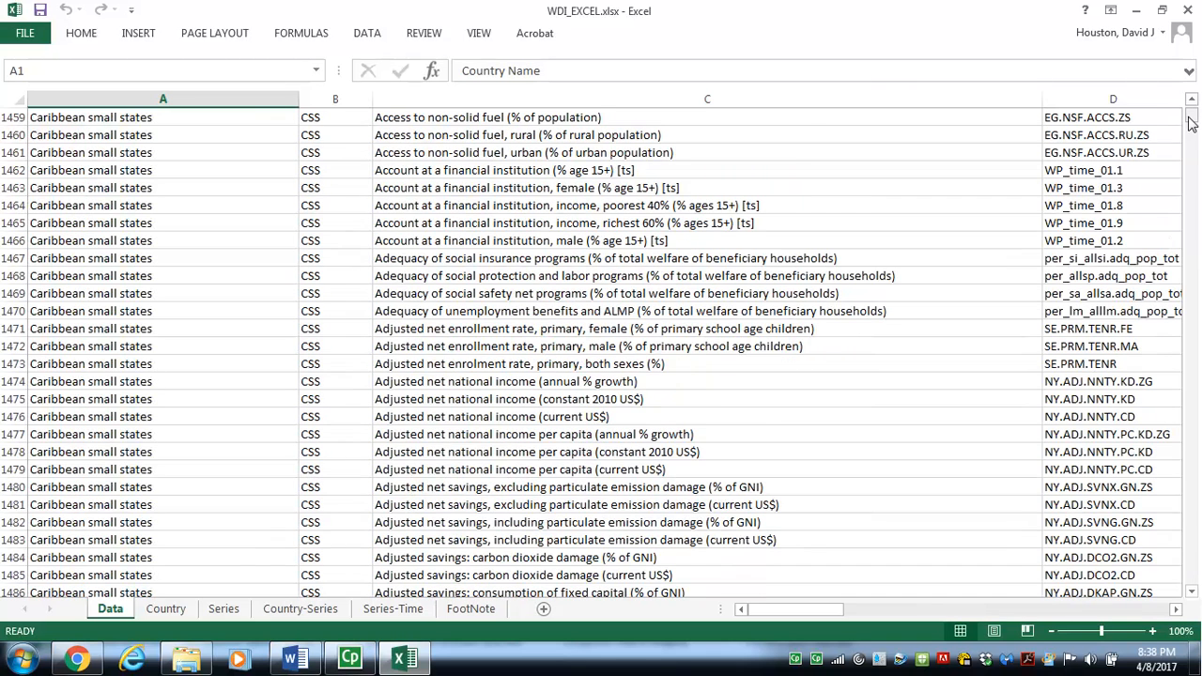
Skip past the Caribbean and Central Europe groups to the early Sub-Saharan Africa (IDA & IBRD countries) indicators in the Data sheet.
drag(1191, 122, 1191, 127)
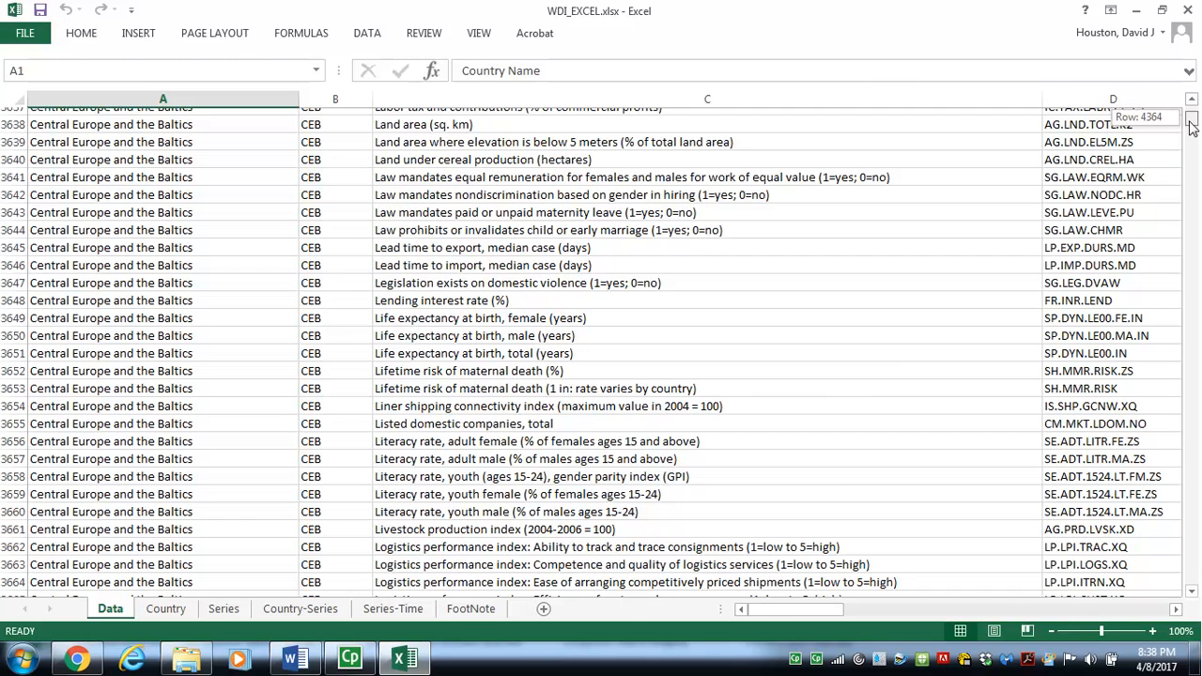
drag(1191, 127, 1195, 136)
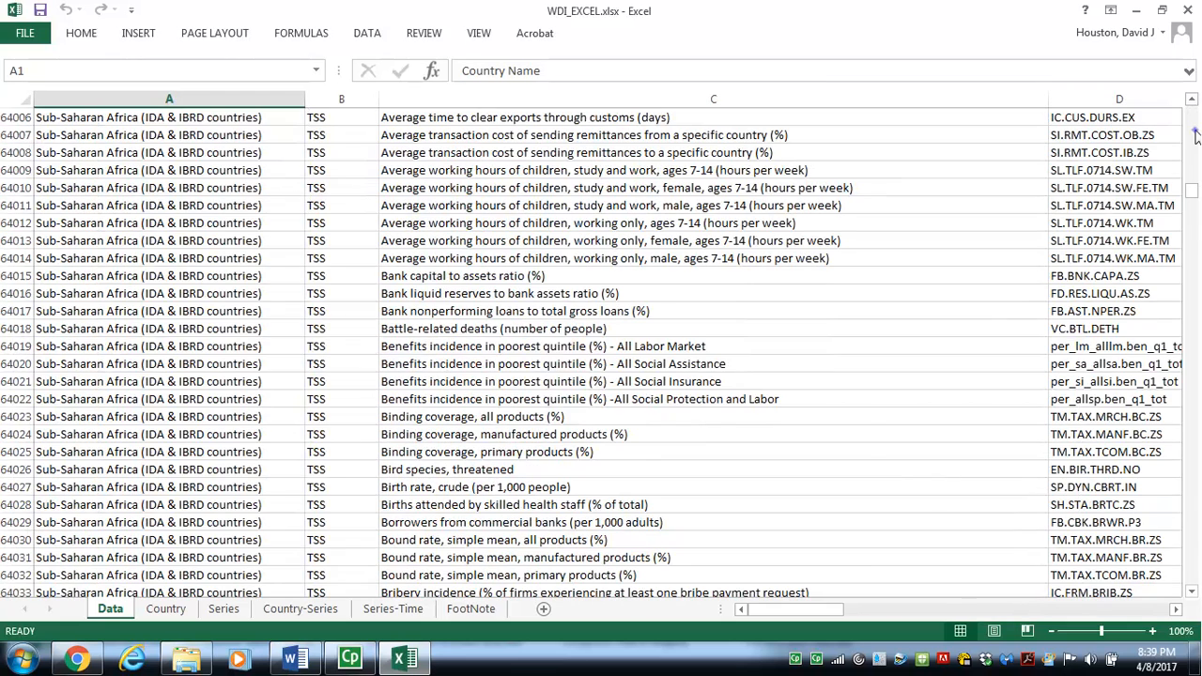
click(1196, 136)
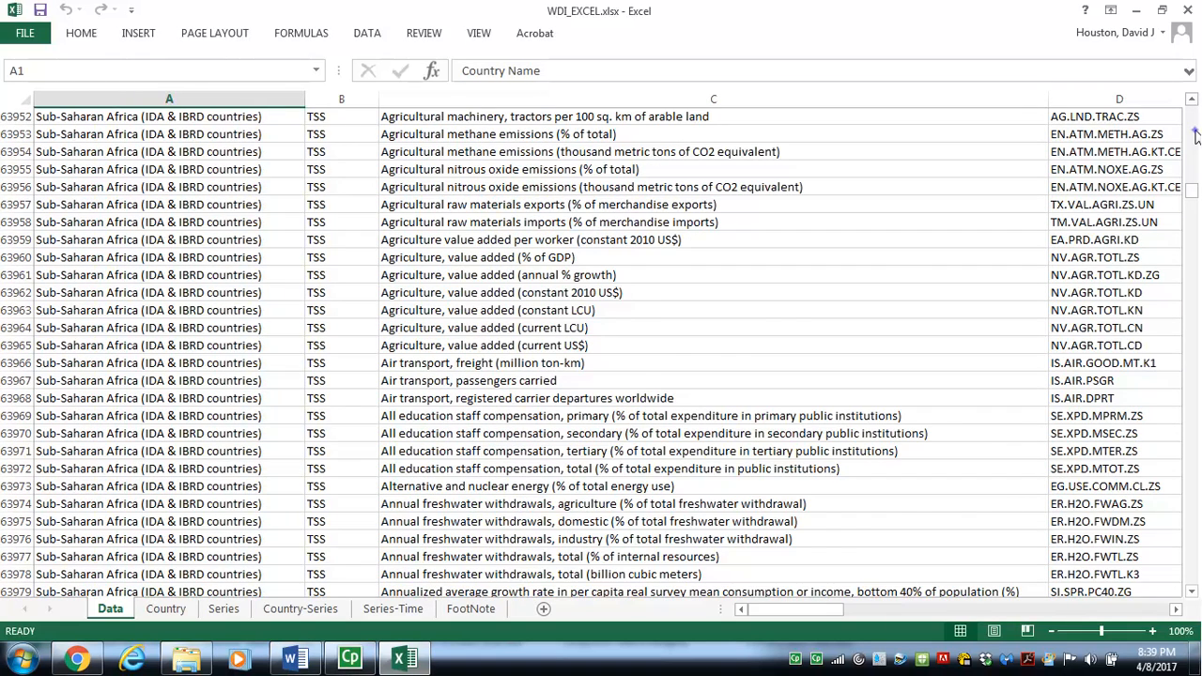
click(1196, 136)
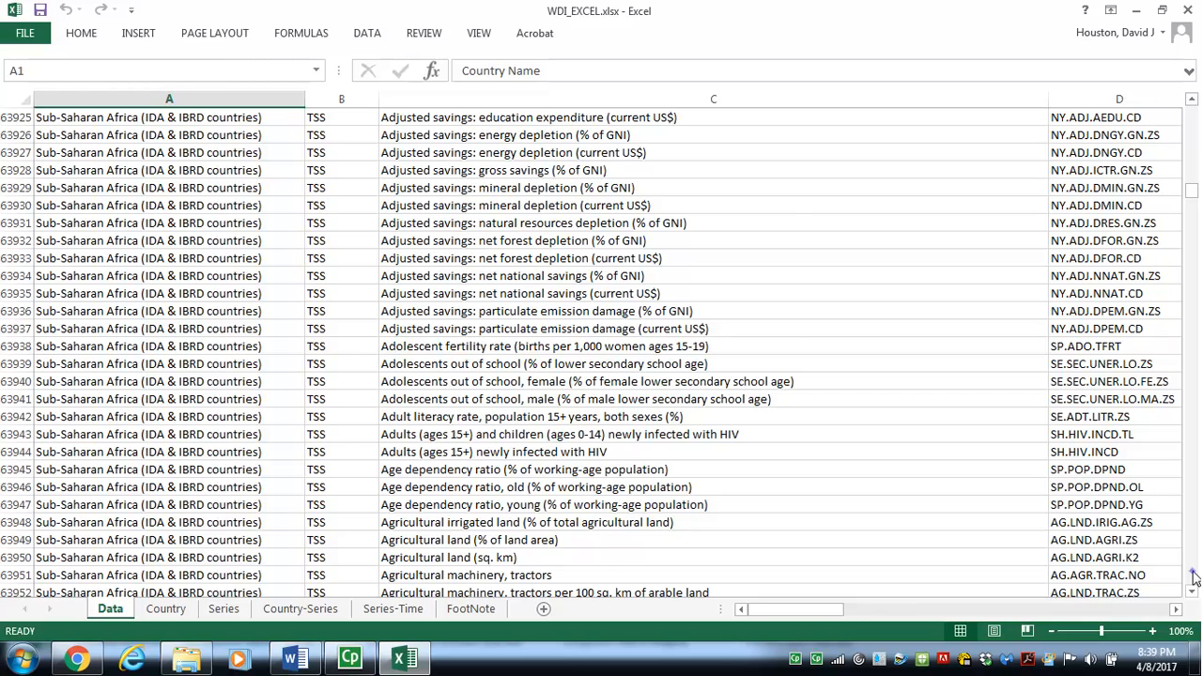
Examine the Sub-Saharan Africa (IDA & IBRD countries) indicators from adjusted savings through health and household consumption expenditure.
click(1195, 577)
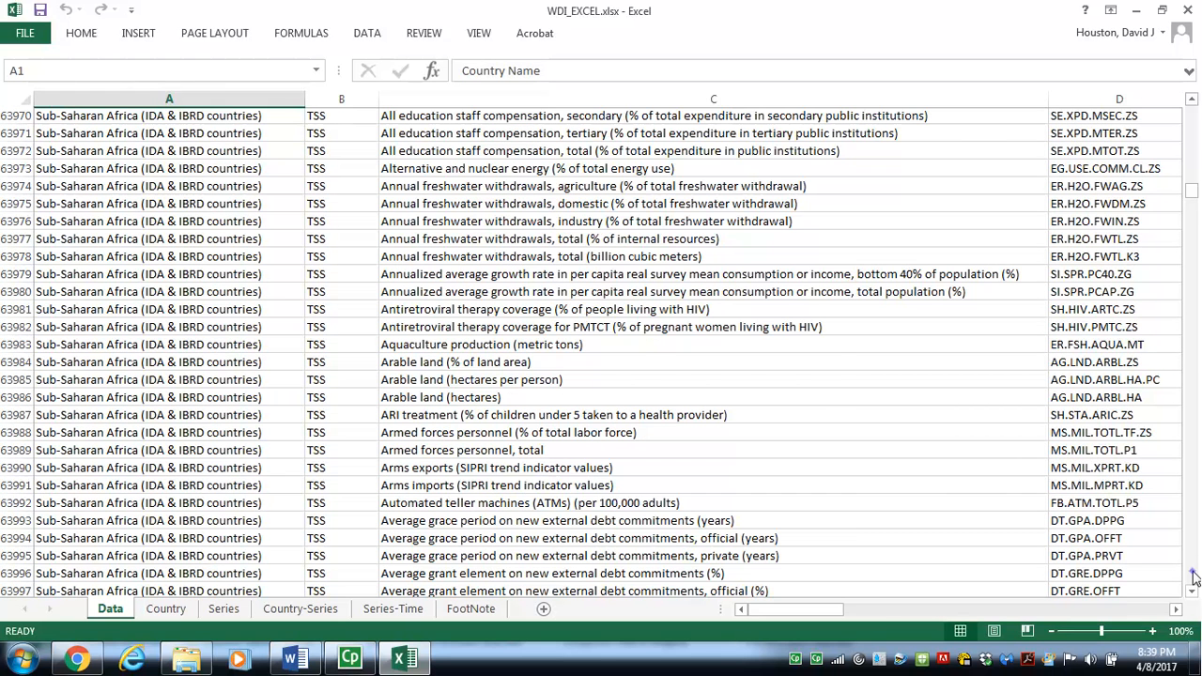
click(1194, 577)
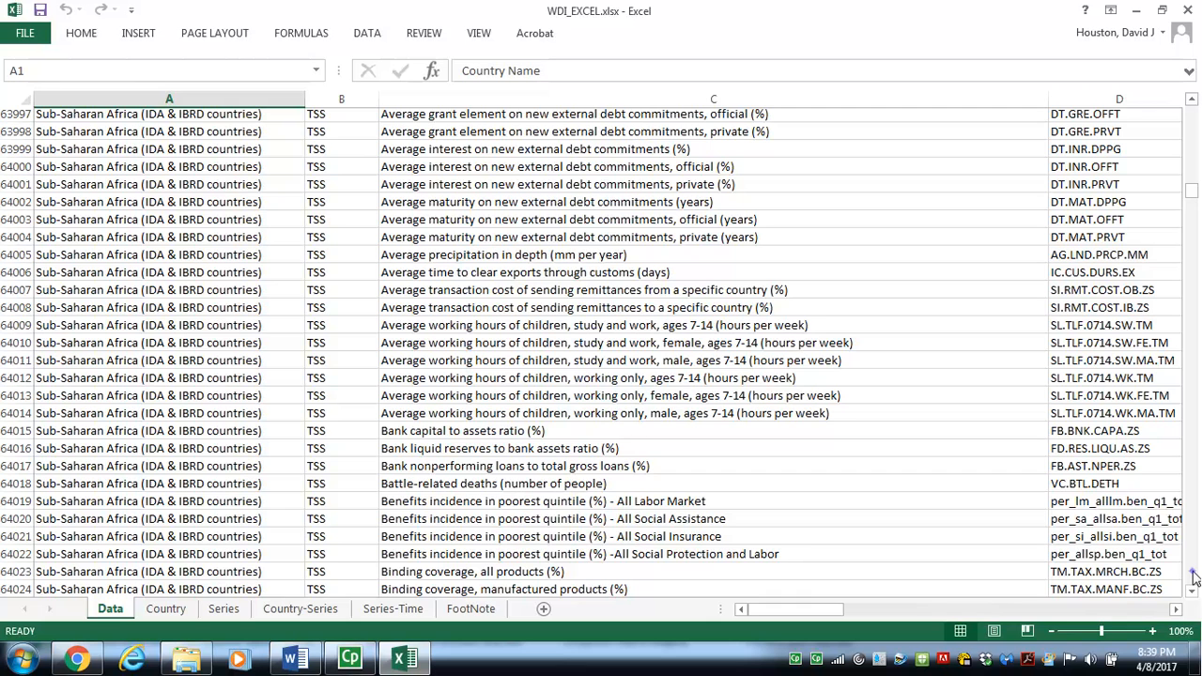
click(1194, 577)
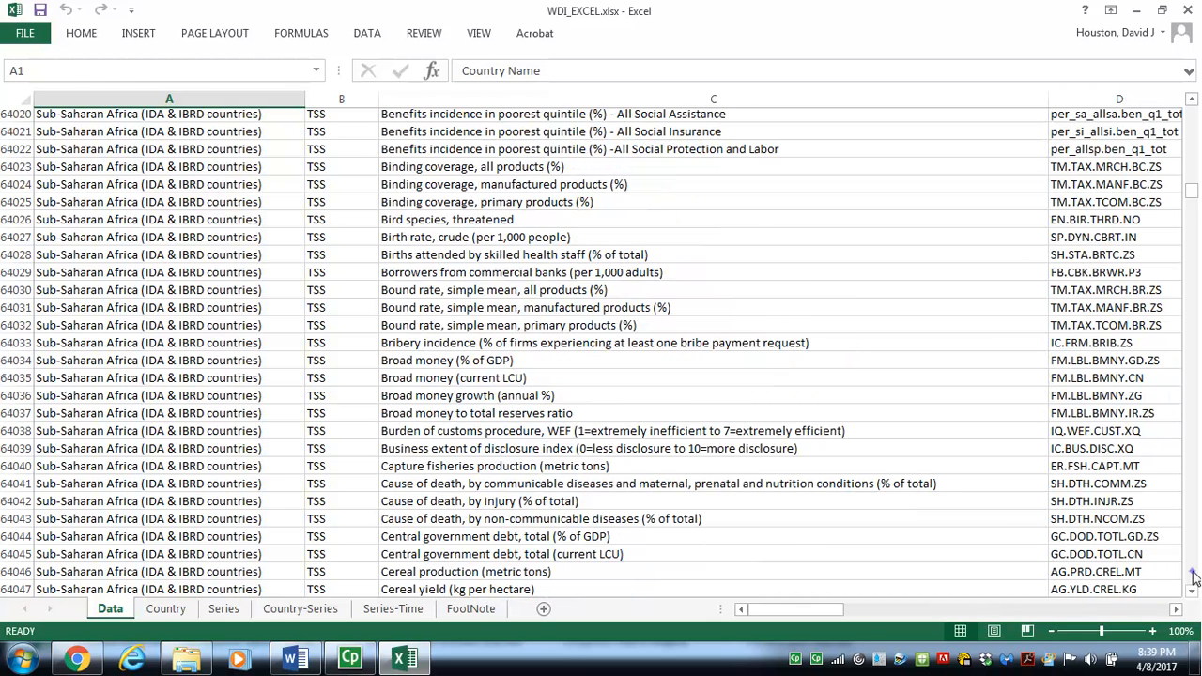
click(1195, 577)
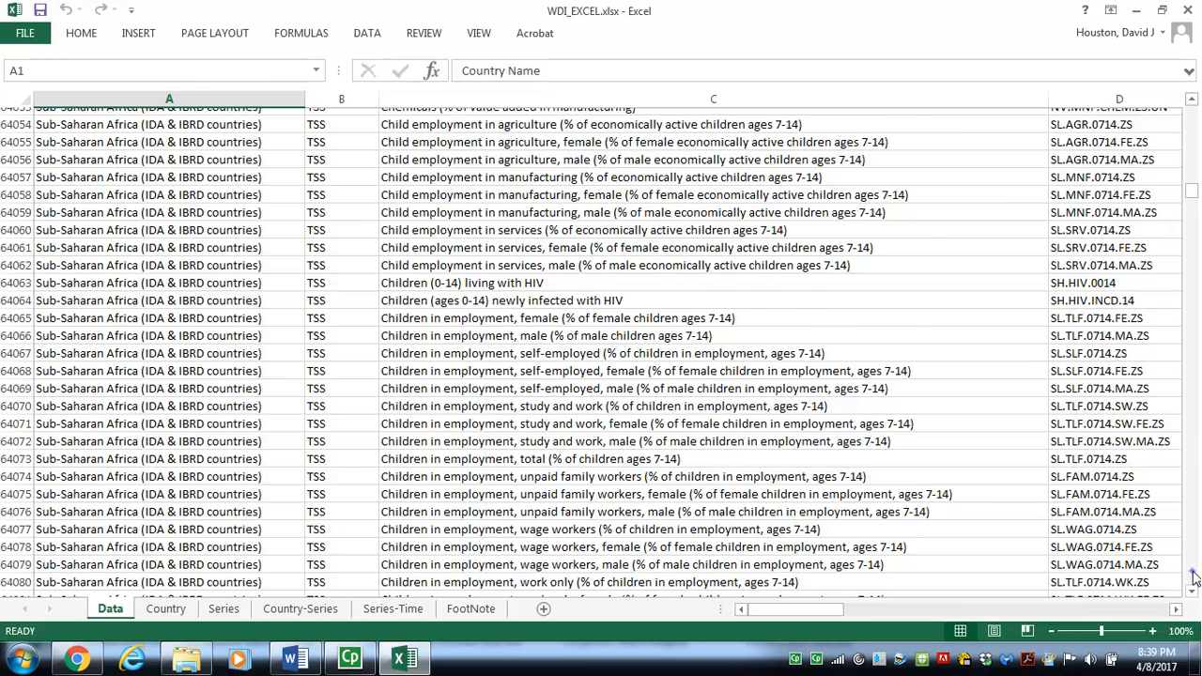
click(1195, 577)
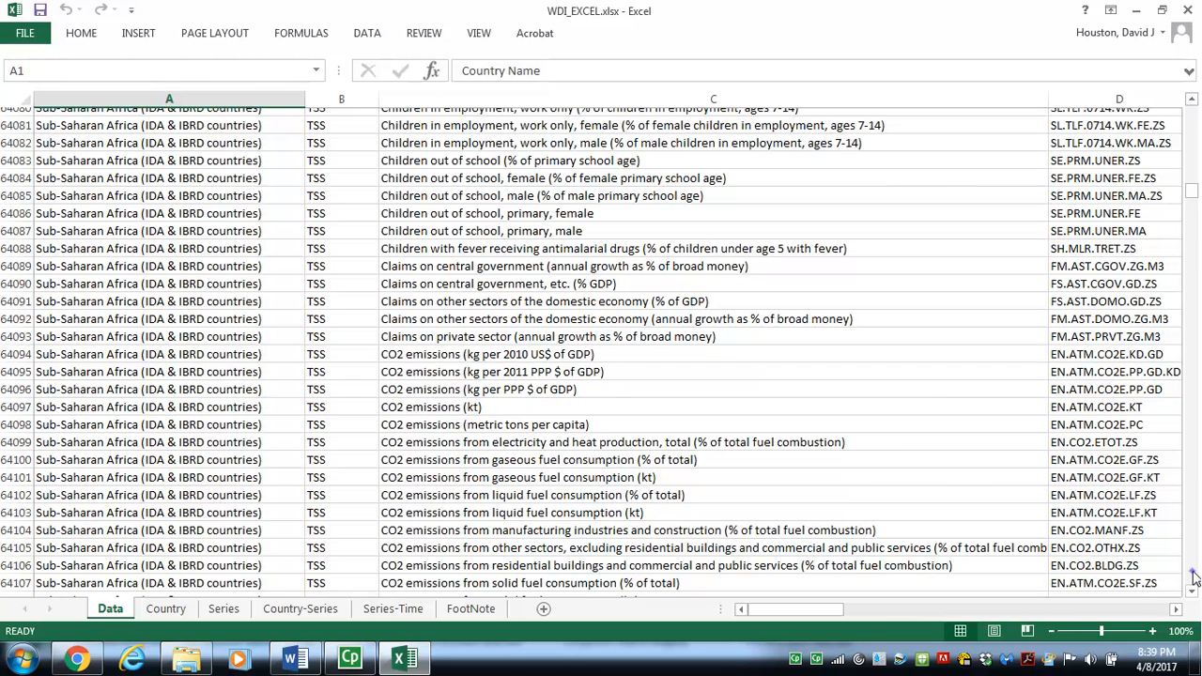
click(1195, 577)
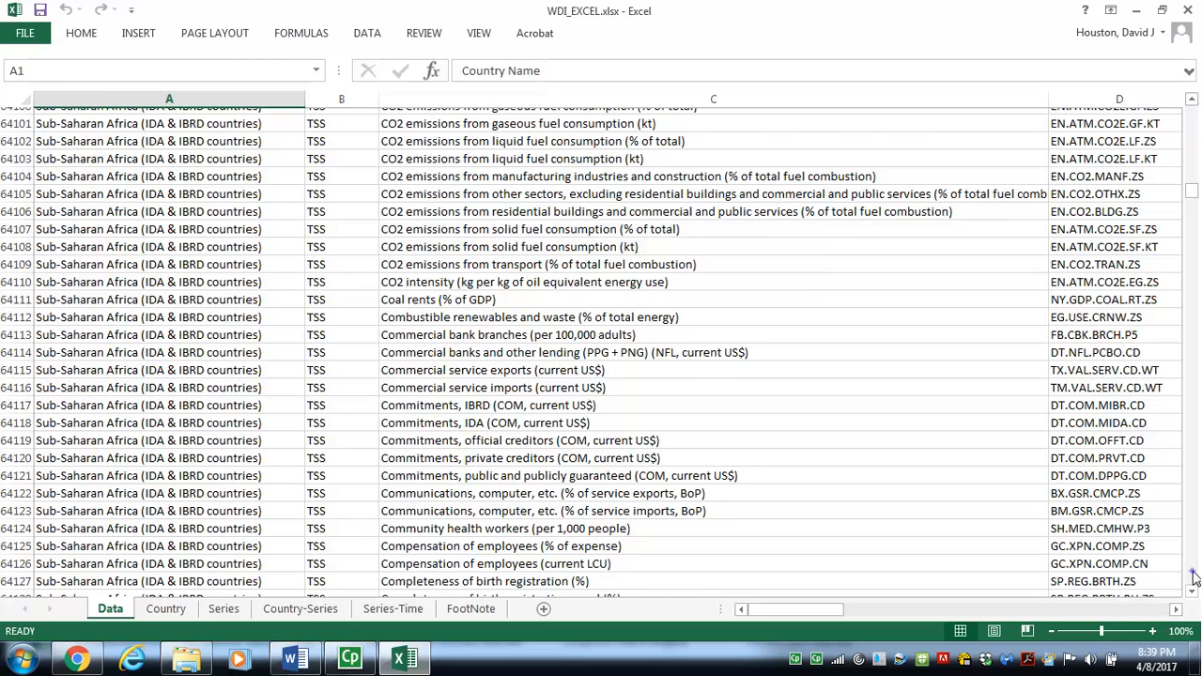
click(1195, 577)
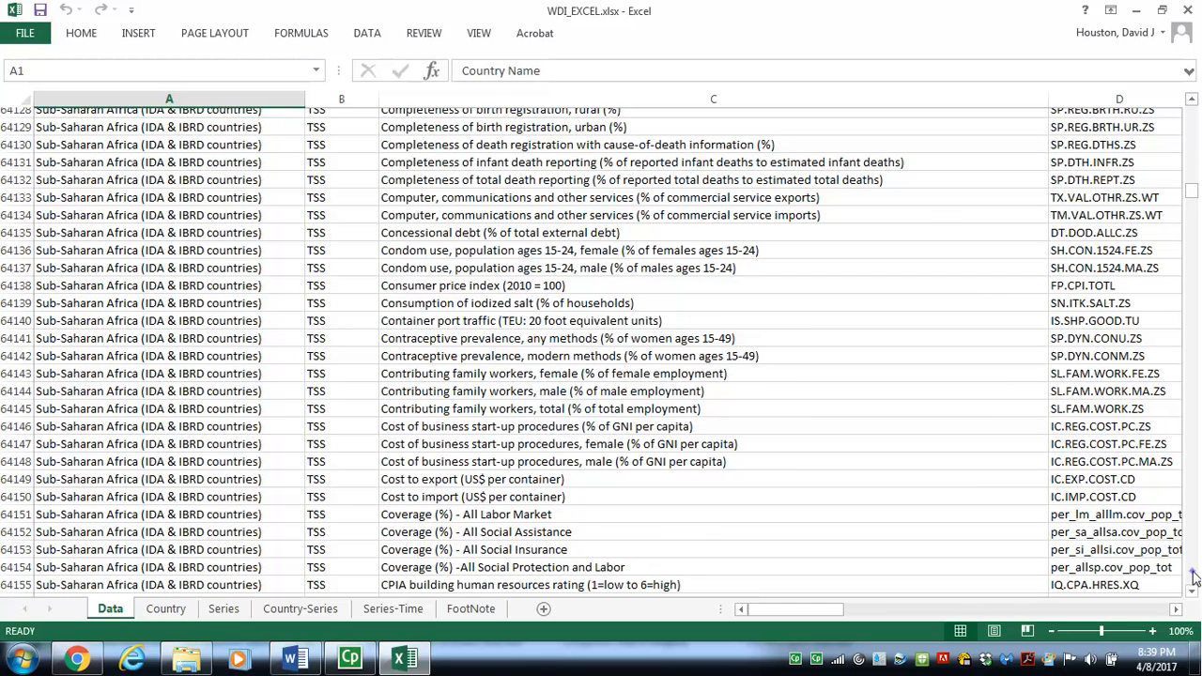
click(1194, 577)
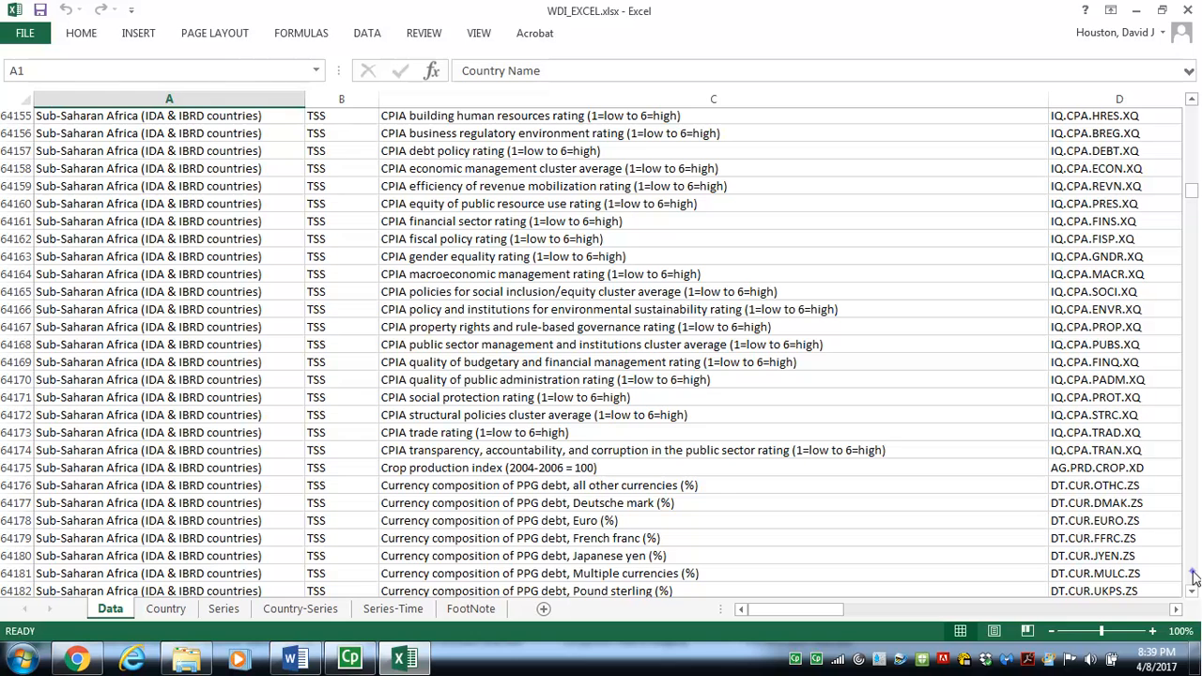
click(1195, 576)
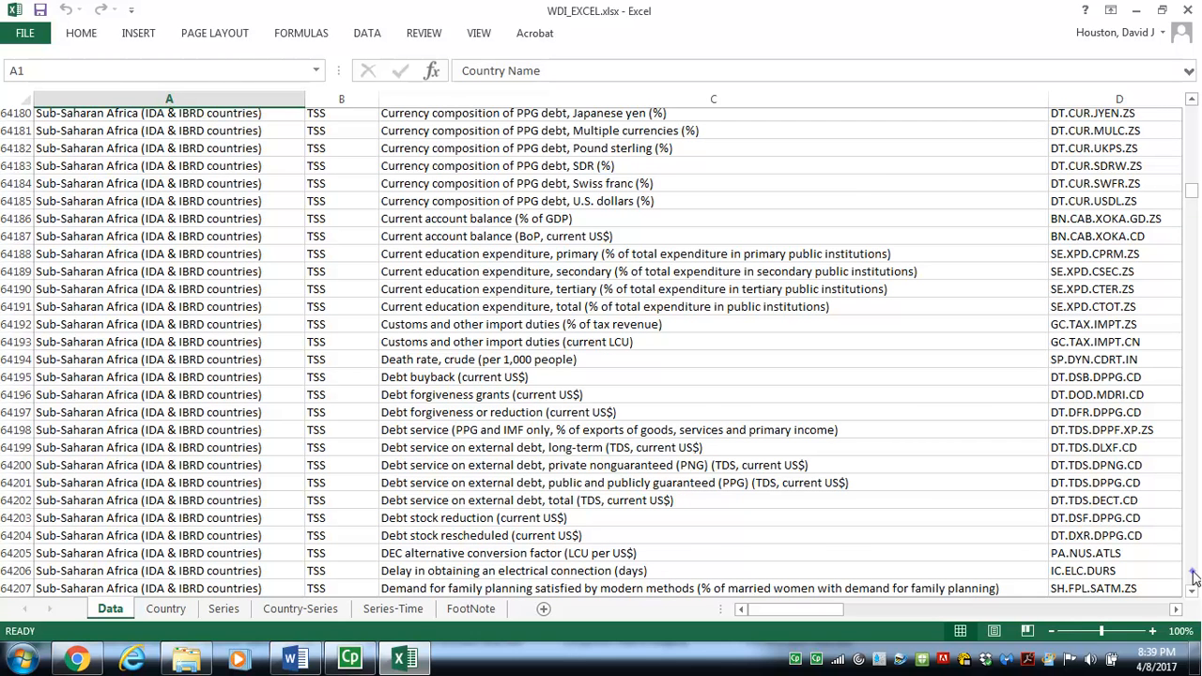
click(1194, 576)
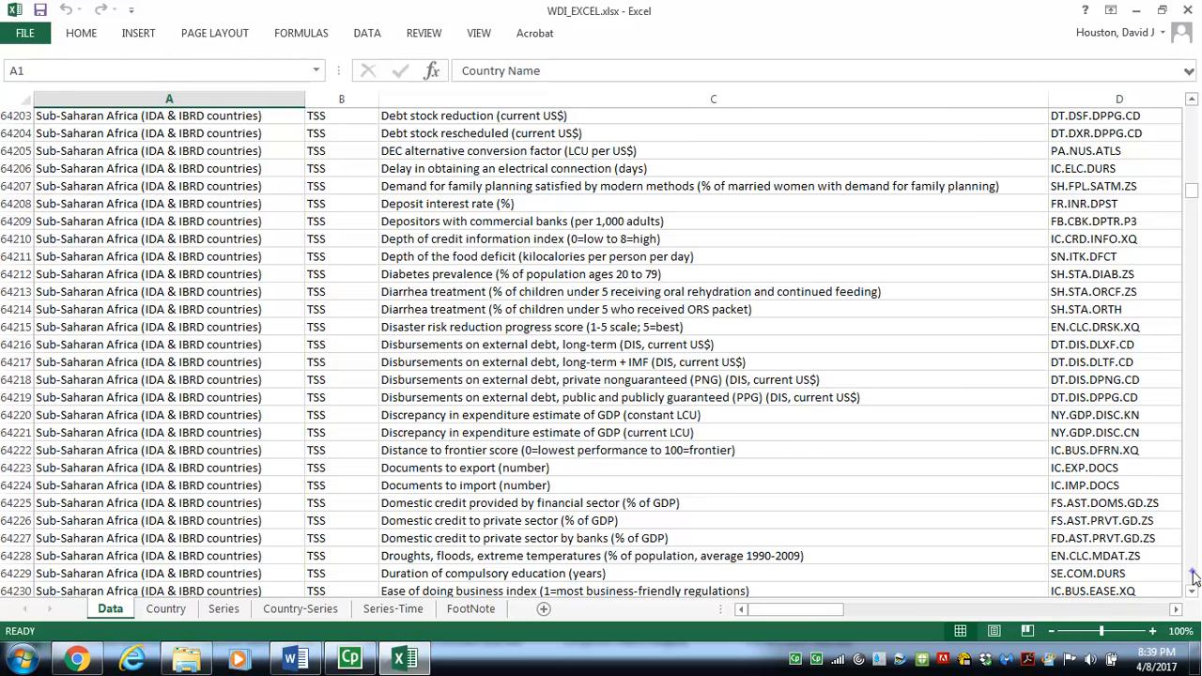
click(1195, 577)
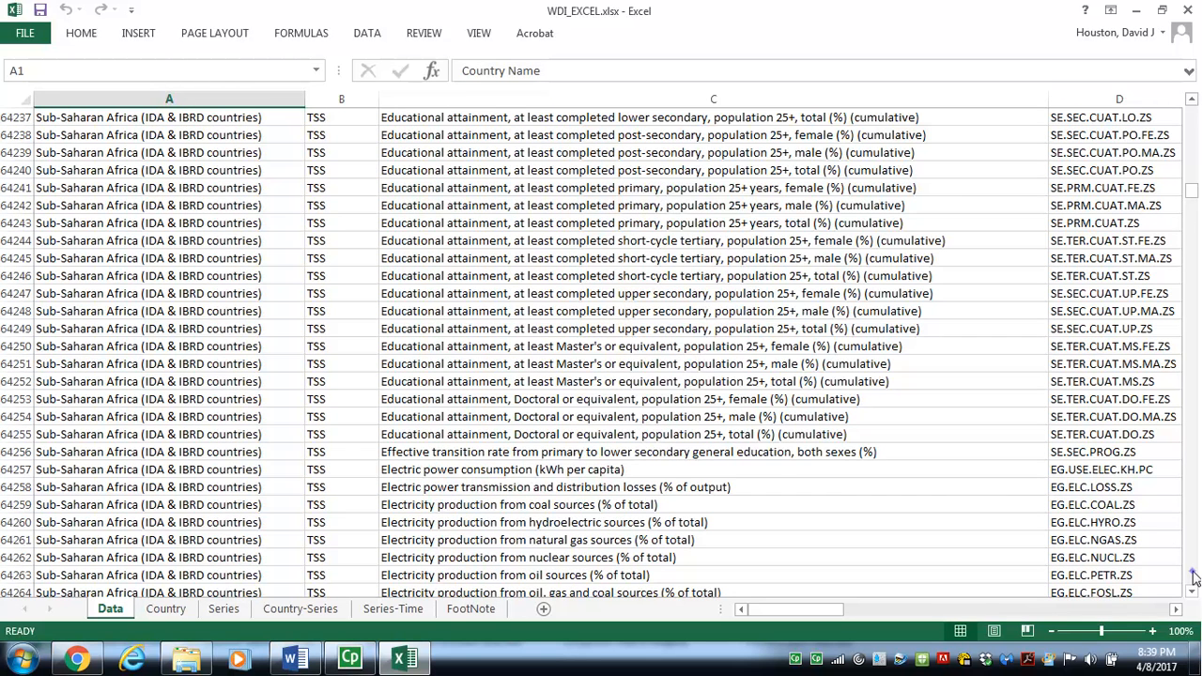
click(1194, 577)
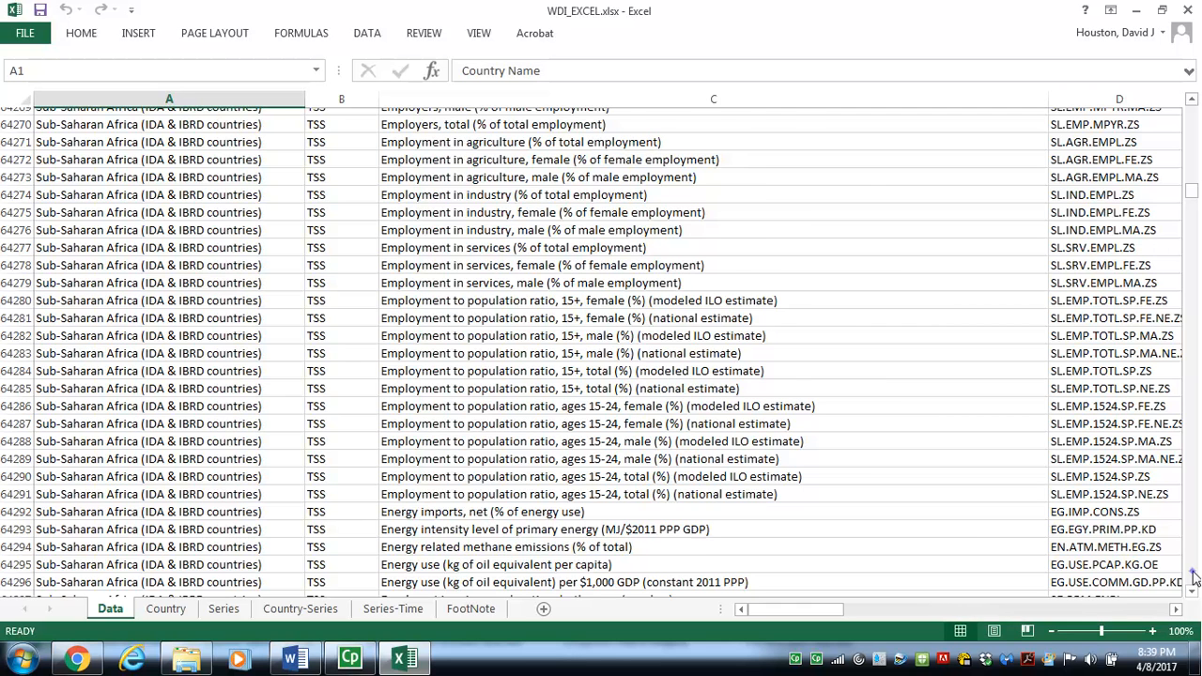
click(1195, 577)
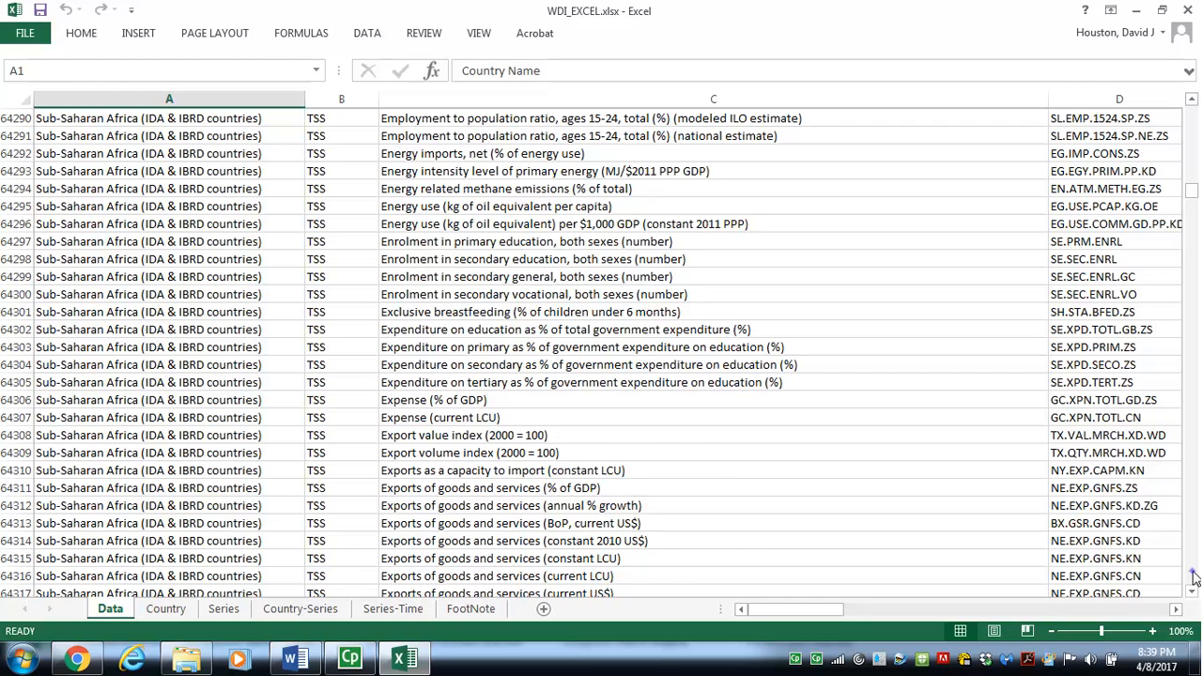
click(1195, 576)
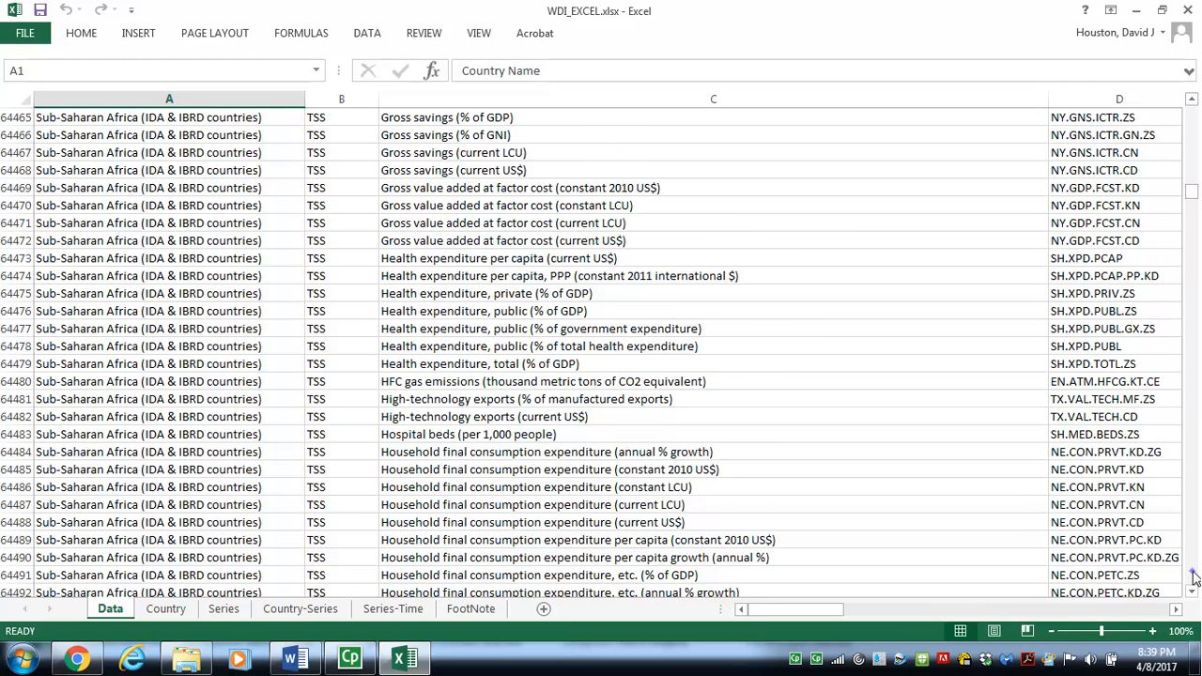
Browse past the World aggregate rows to the Afghanistan rows in the Data sheet.
click(1195, 577)
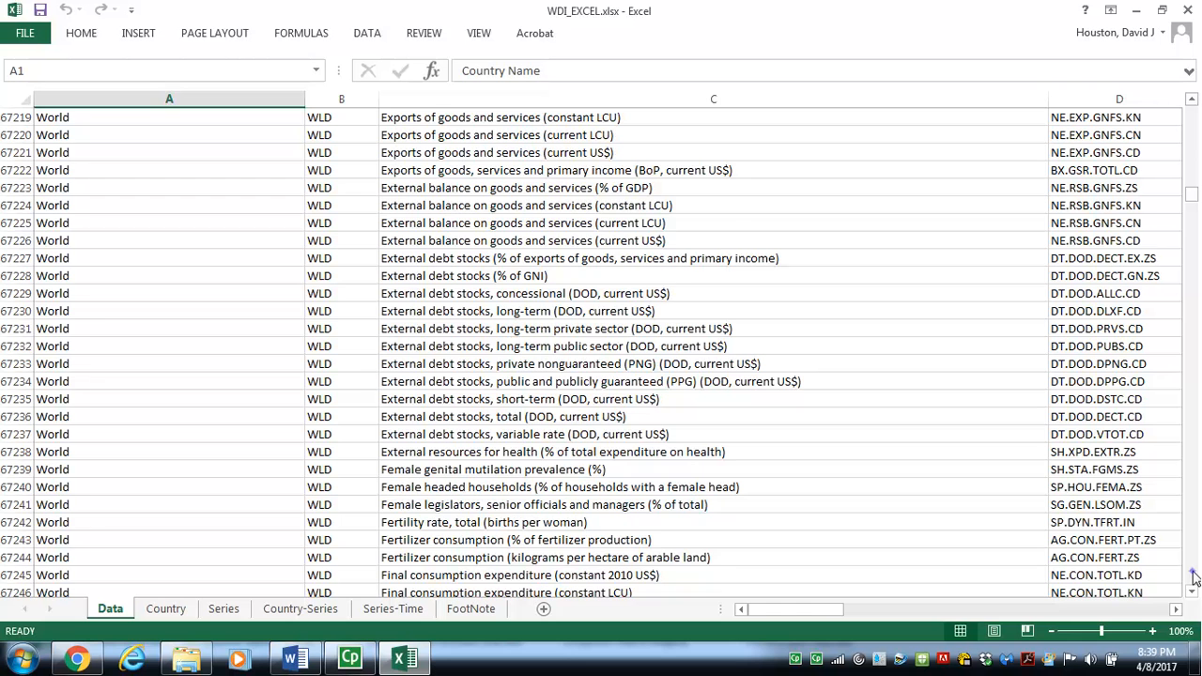
click(1194, 577)
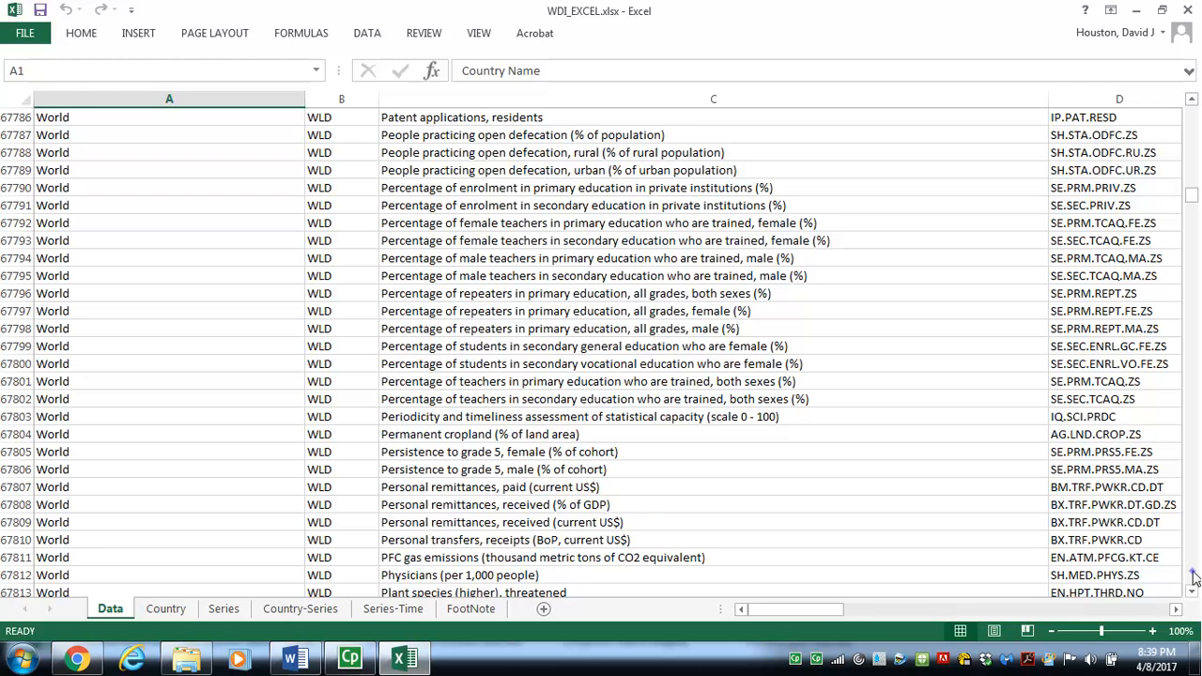
click(1195, 577)
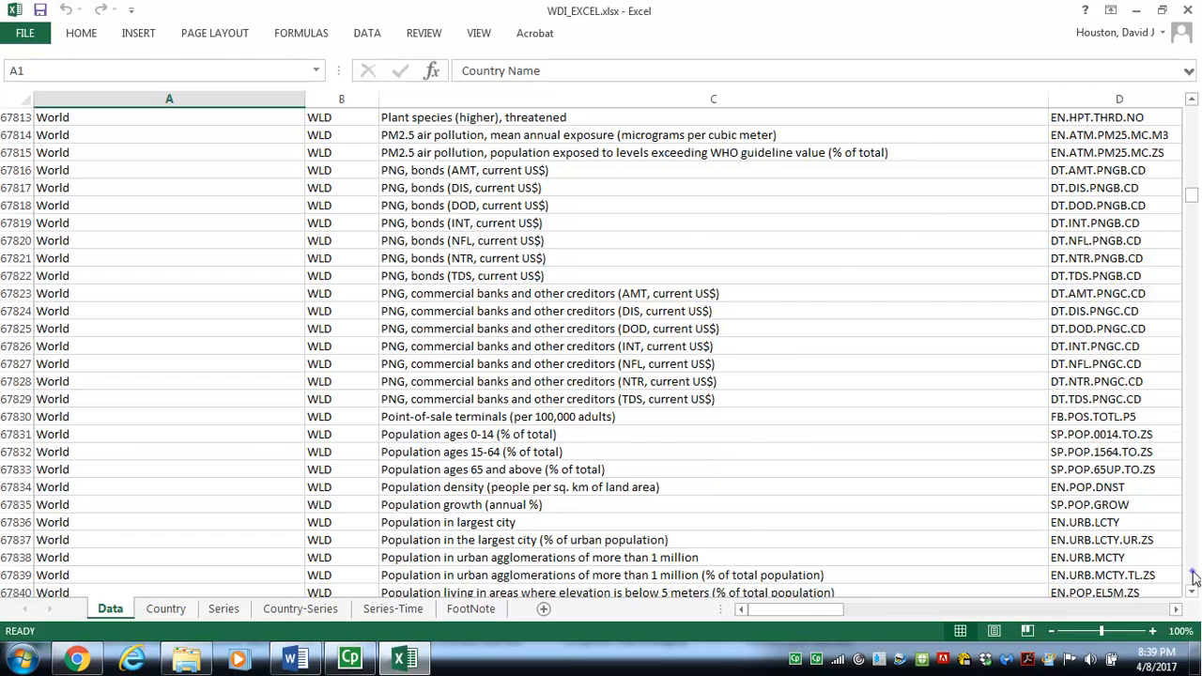
click(1195, 577)
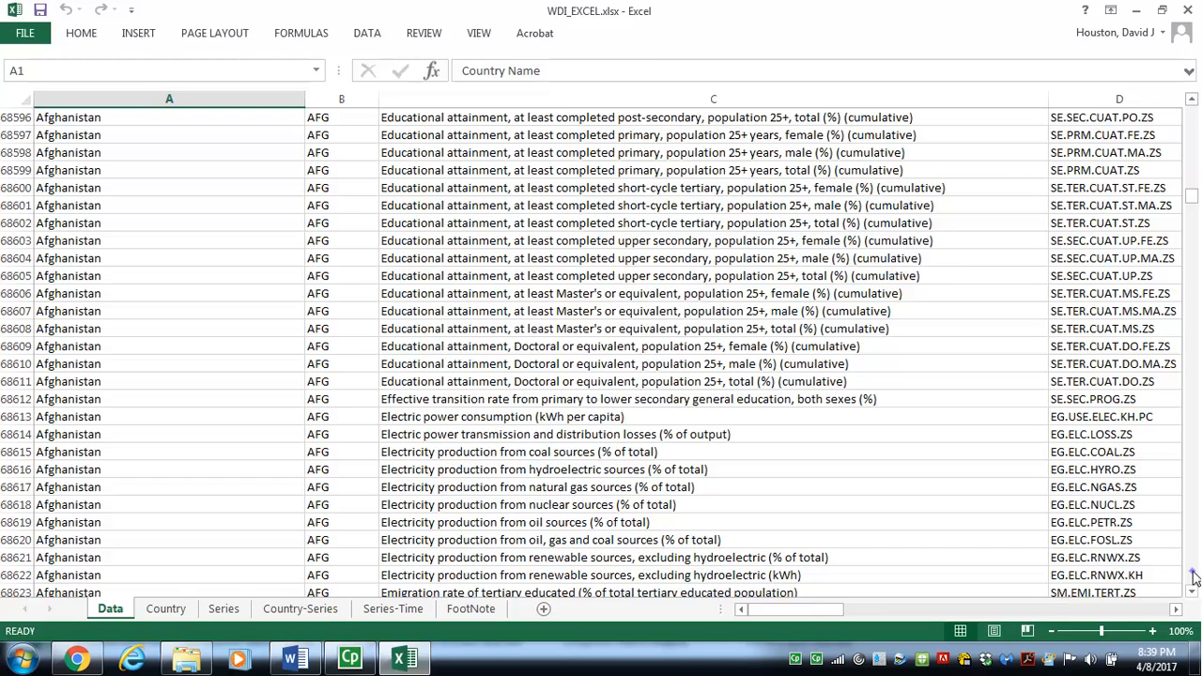
Examine the Afghanistan indicators in the Data sheet from educational attainment and electricity through GDP, GNI, health and household consumption expenditure.
click(1195, 577)
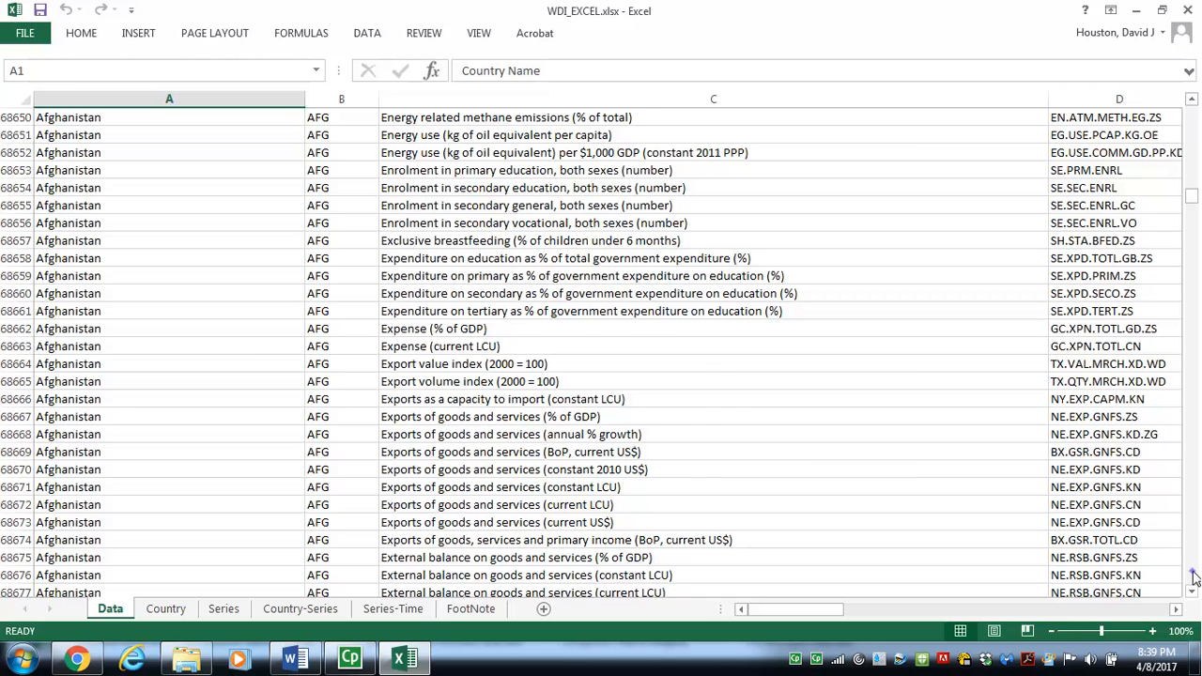
click(1194, 577)
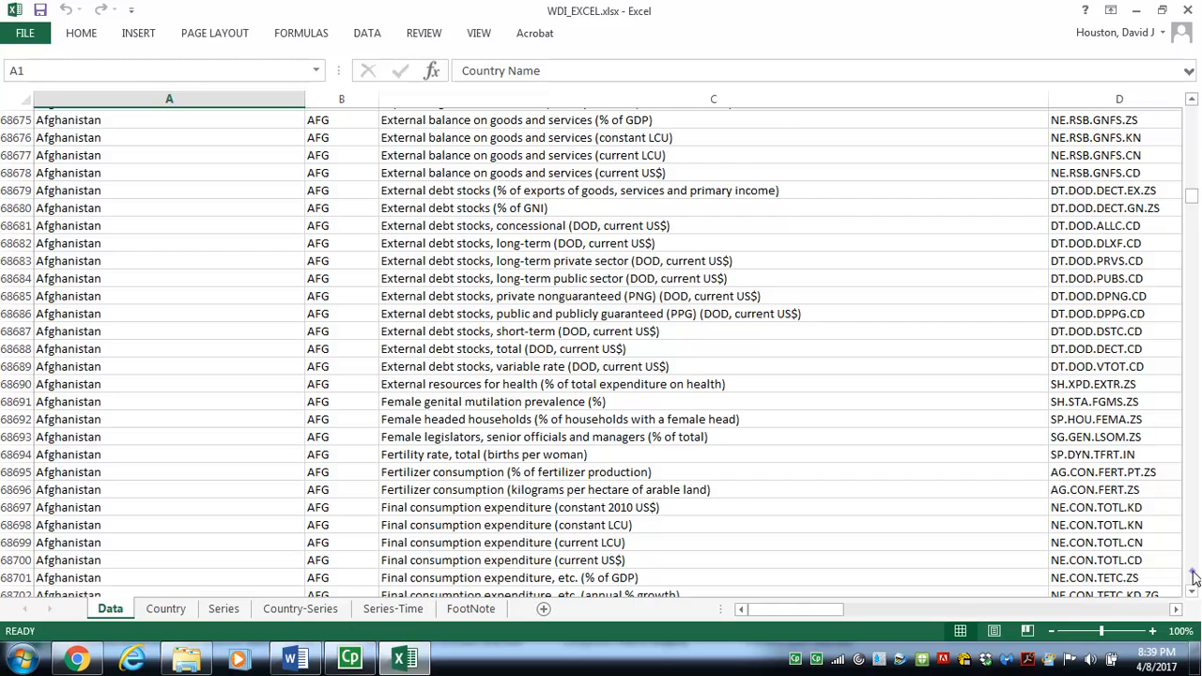
click(1195, 577)
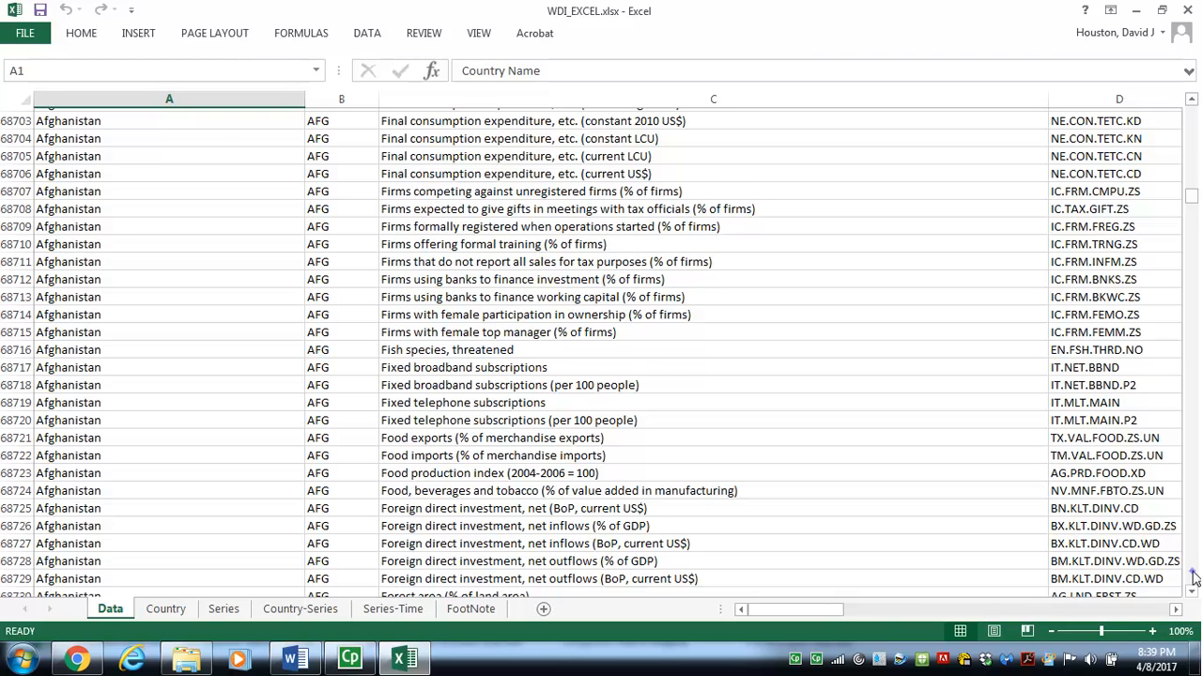
click(1195, 577)
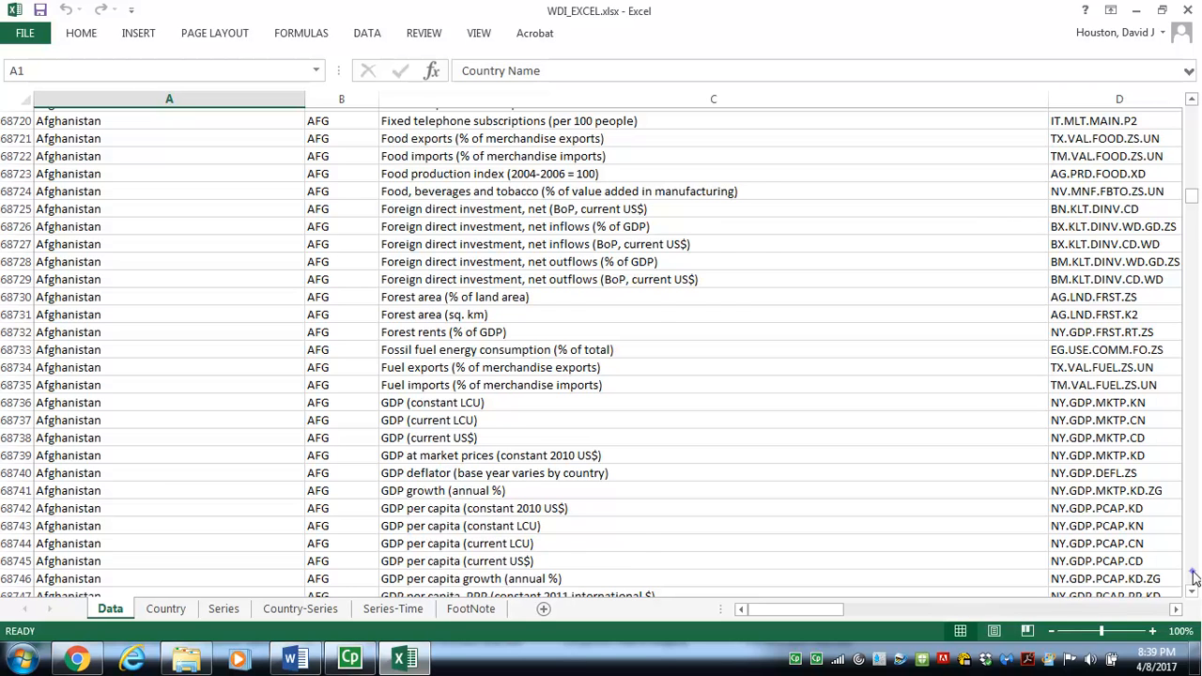
click(1195, 577)
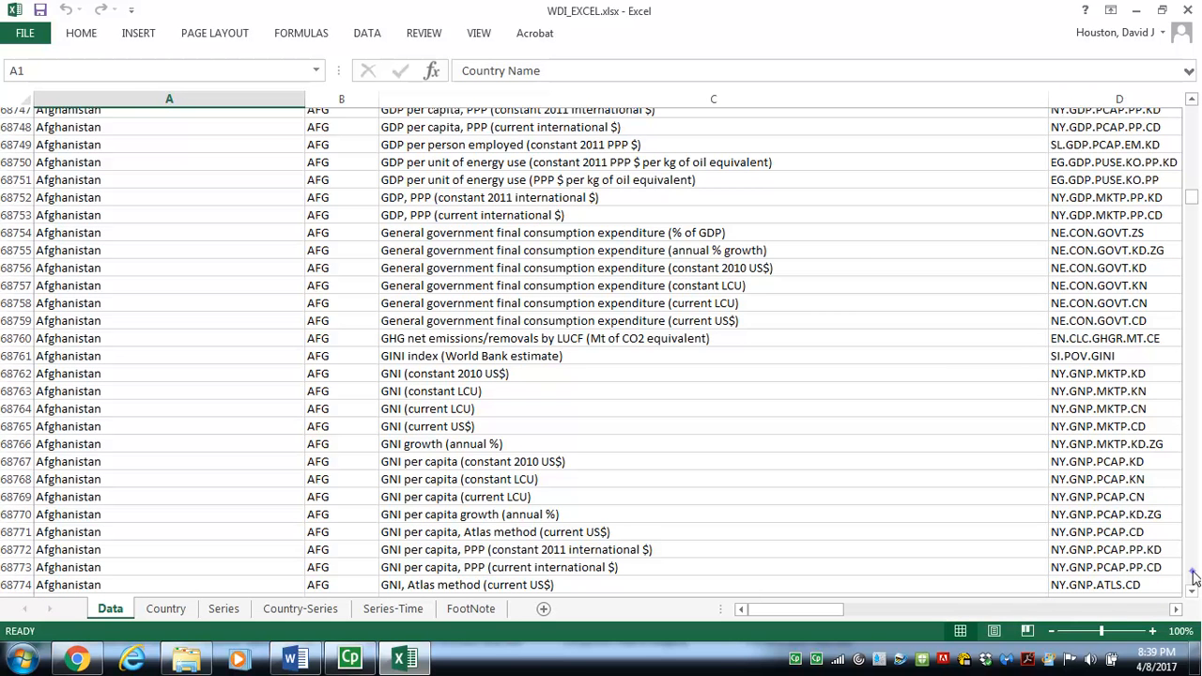
click(1195, 577)
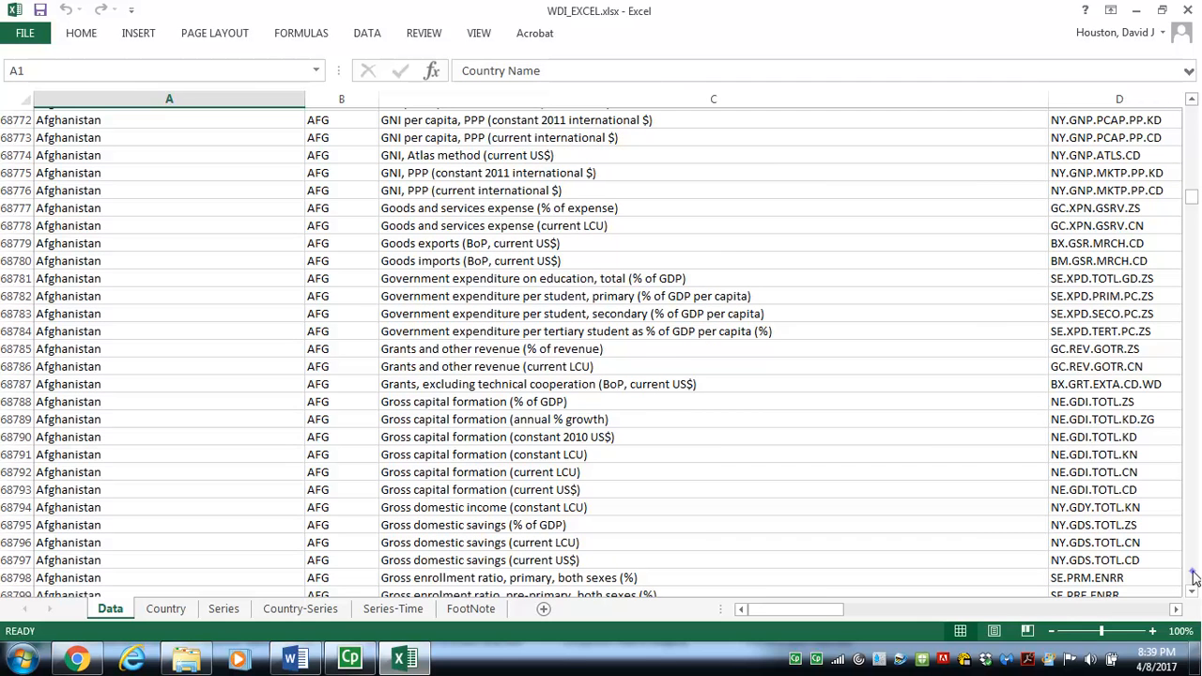
click(1195, 577)
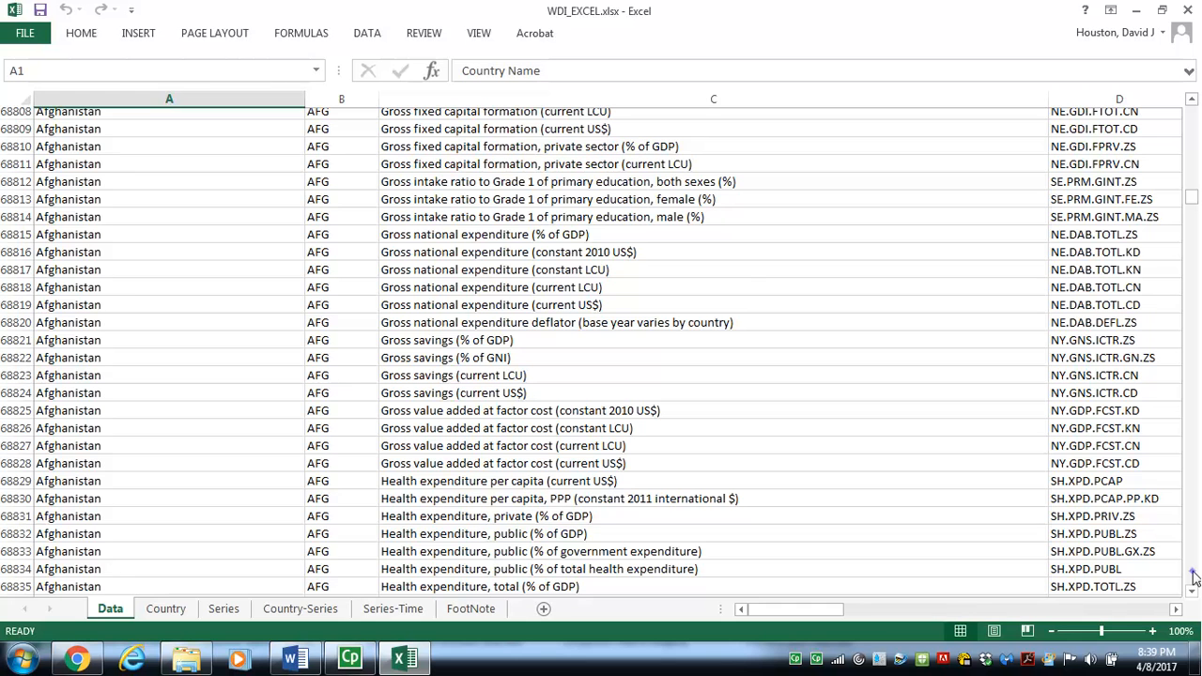
scroll(1193, 575, down, 8)
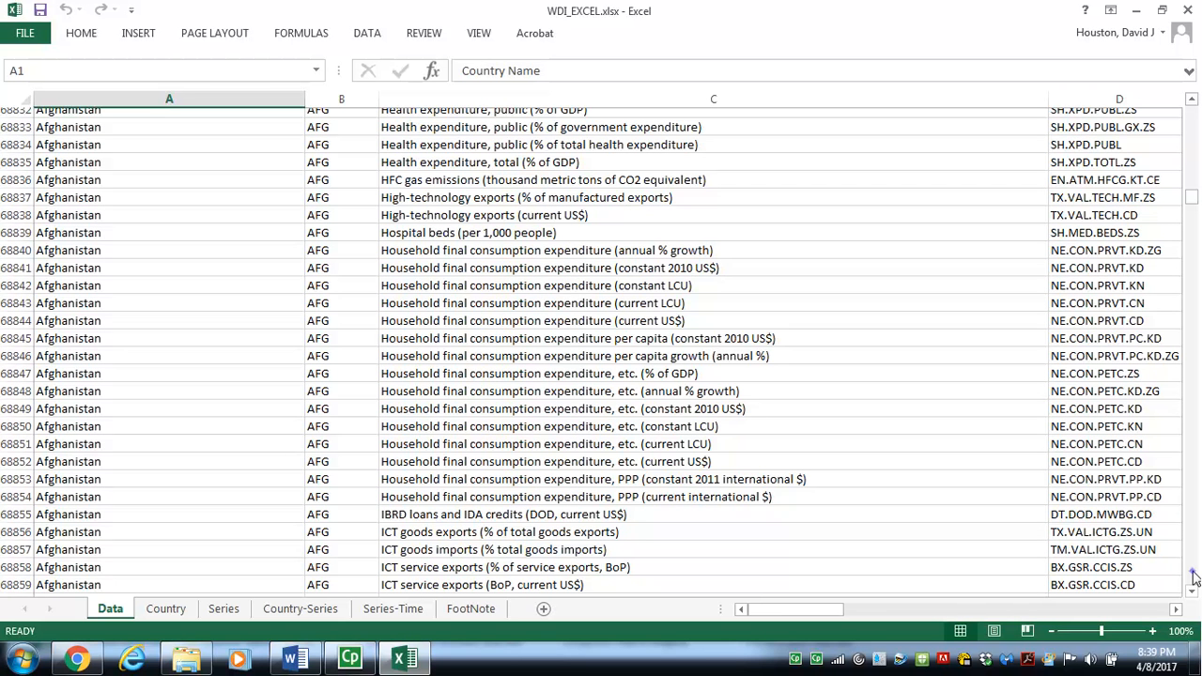
Examine the Afghanistan indicators from immunization and imports through labor force, literacy, merchandise trade, mortality, bilateral aid and net financial flows.
scroll(1193, 574, down, 10)
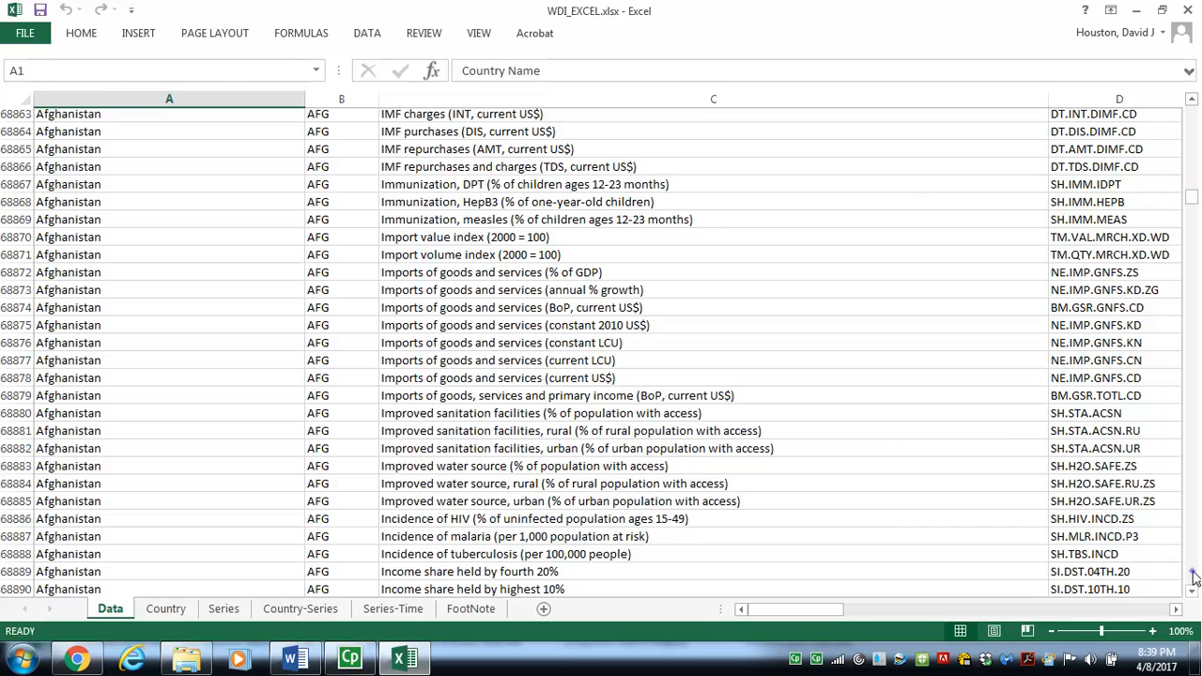
scroll(1193, 577, down, 8)
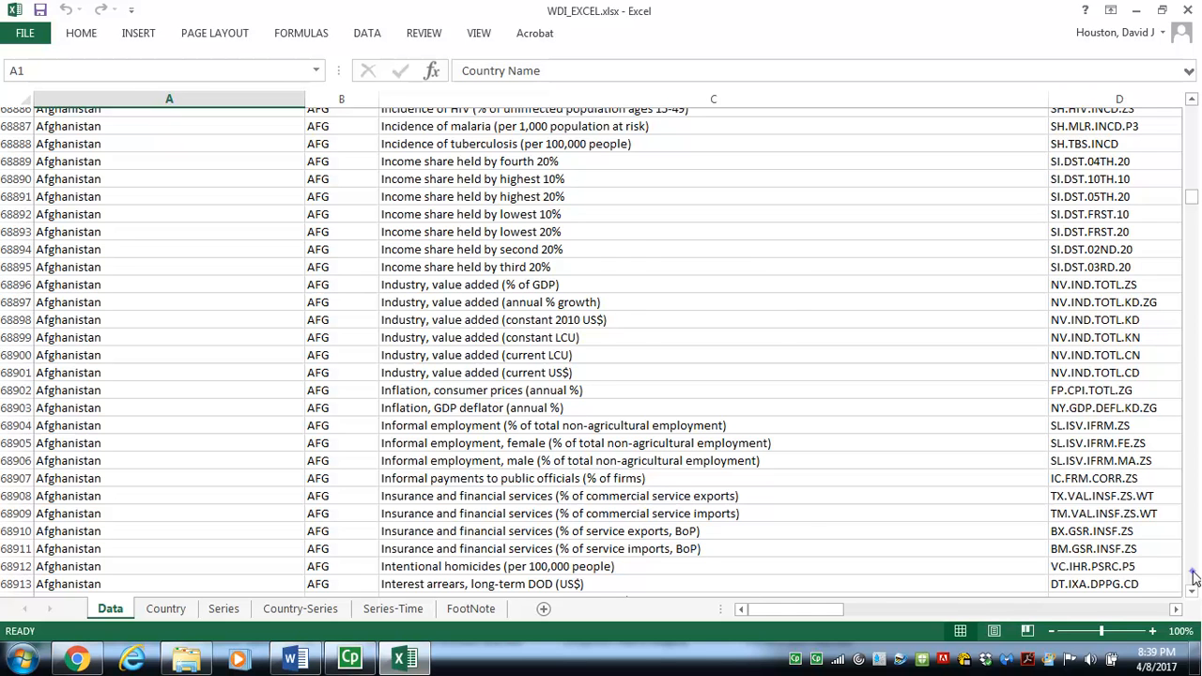
scroll(1193, 577, down, 9)
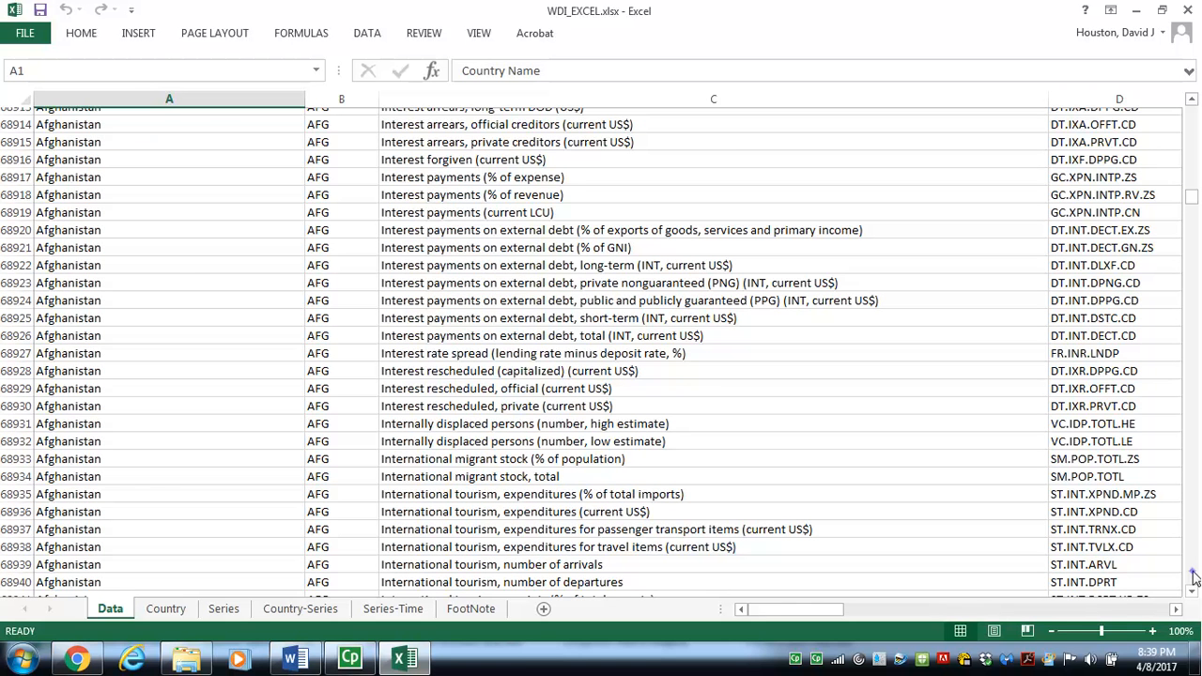
scroll(1193, 577, down, 9)
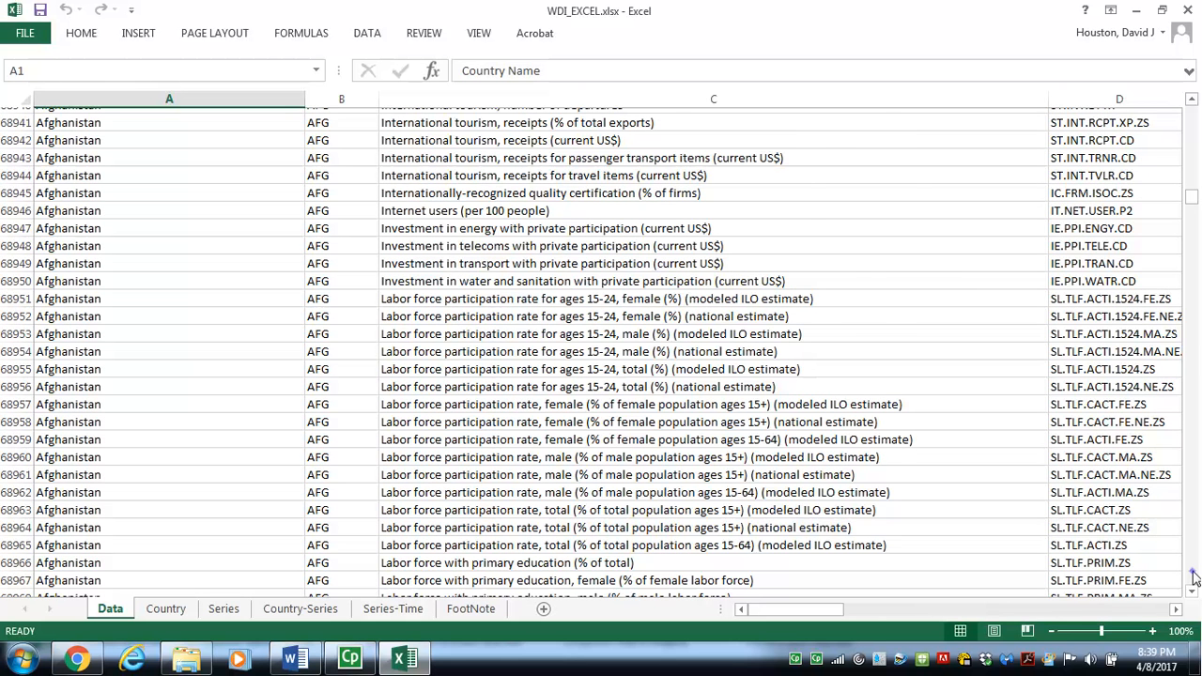
scroll(1195, 577, down, 7)
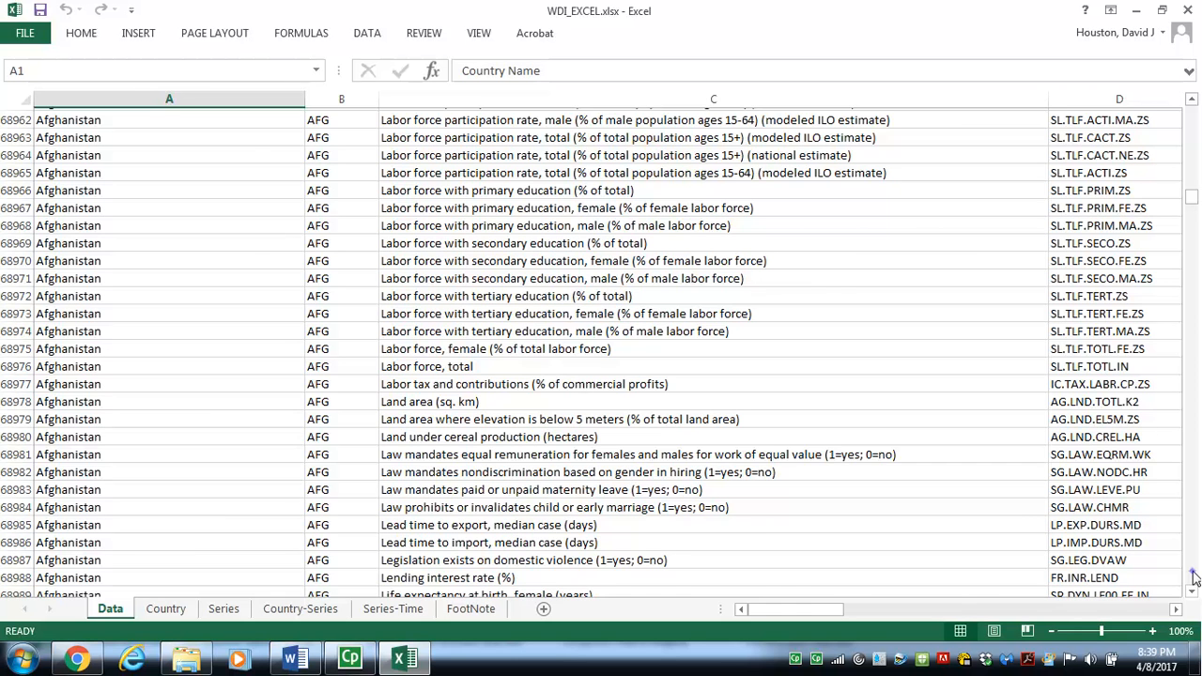
scroll(1195, 576, down, 10)
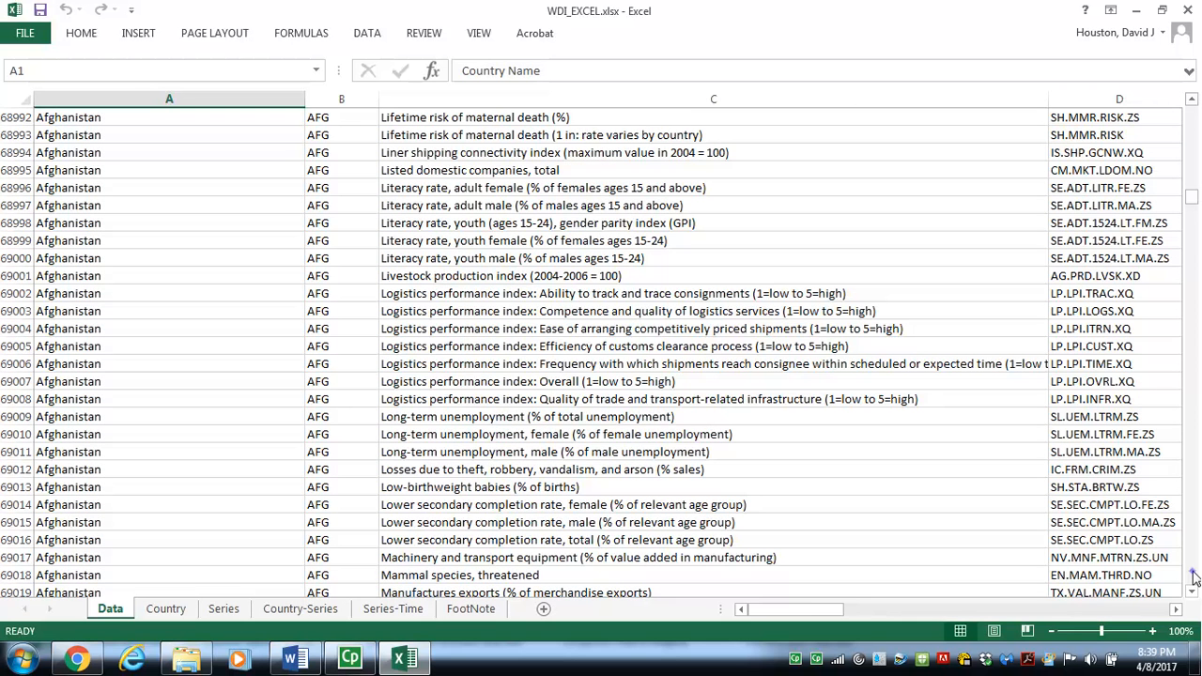
scroll(1195, 577, down, 6)
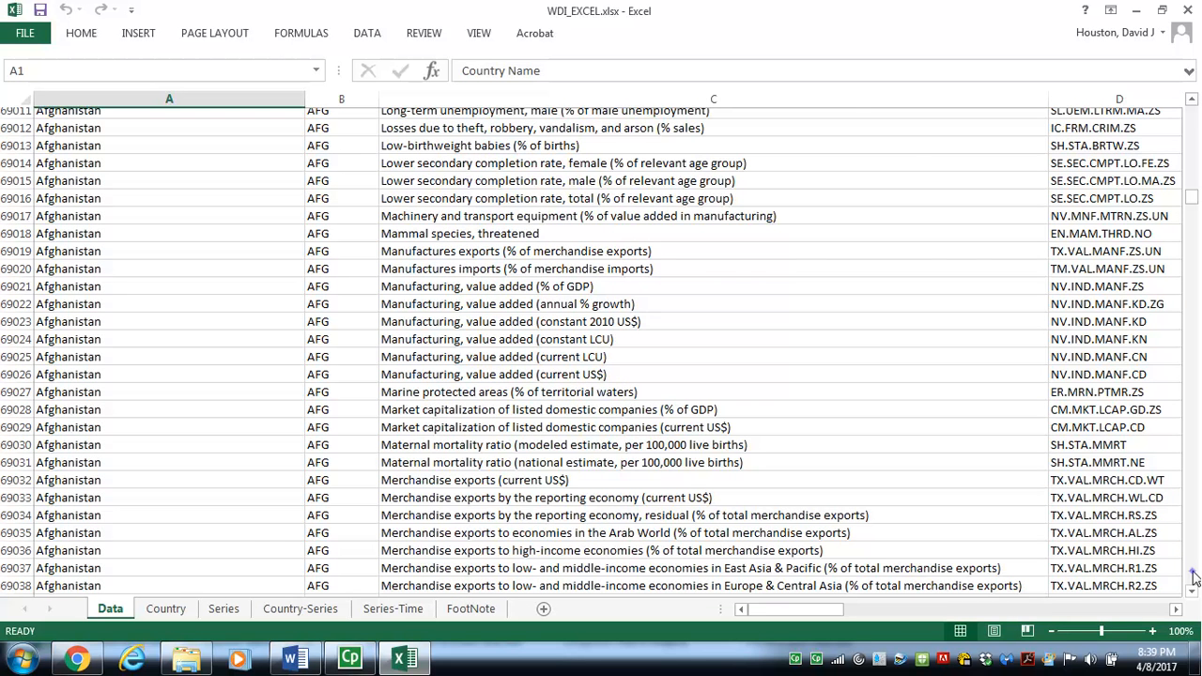
scroll(1195, 577, down, 12)
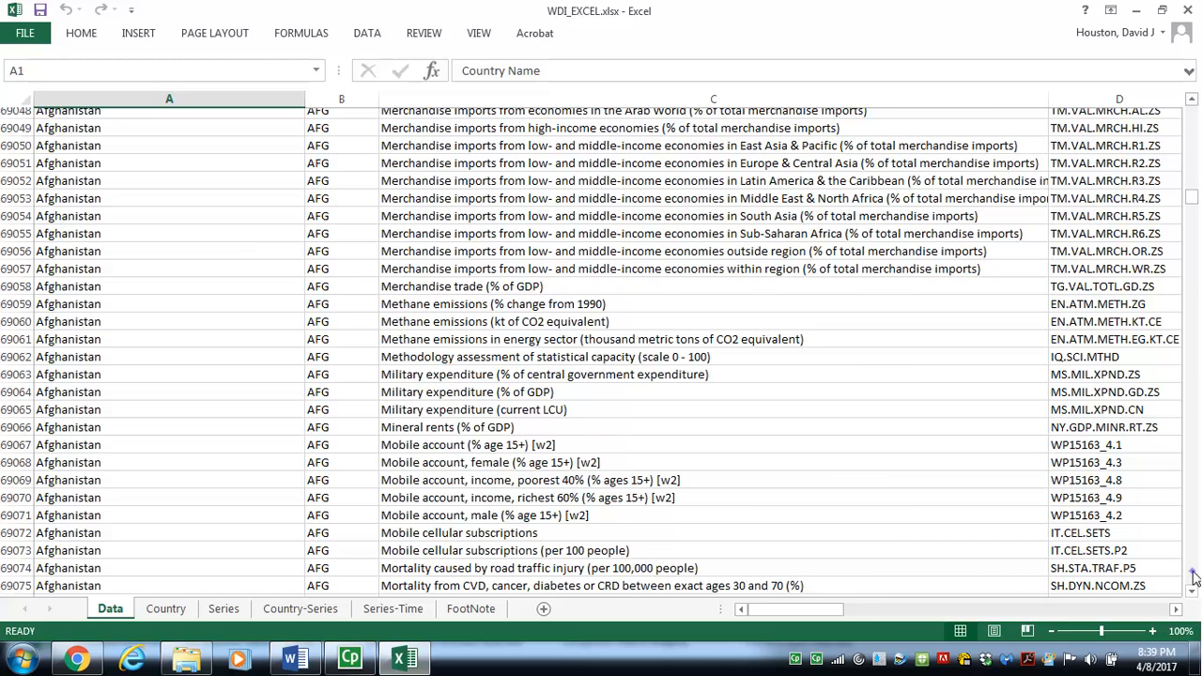
scroll(1195, 576, down, 7)
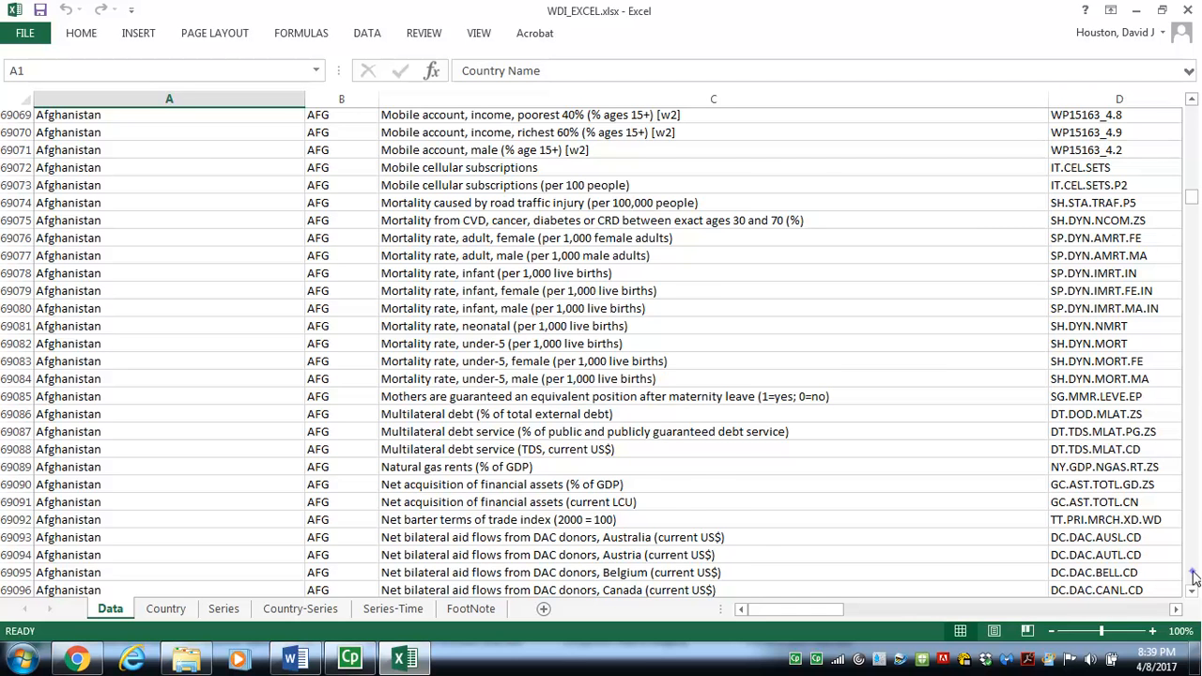
scroll(1195, 577, down, 9)
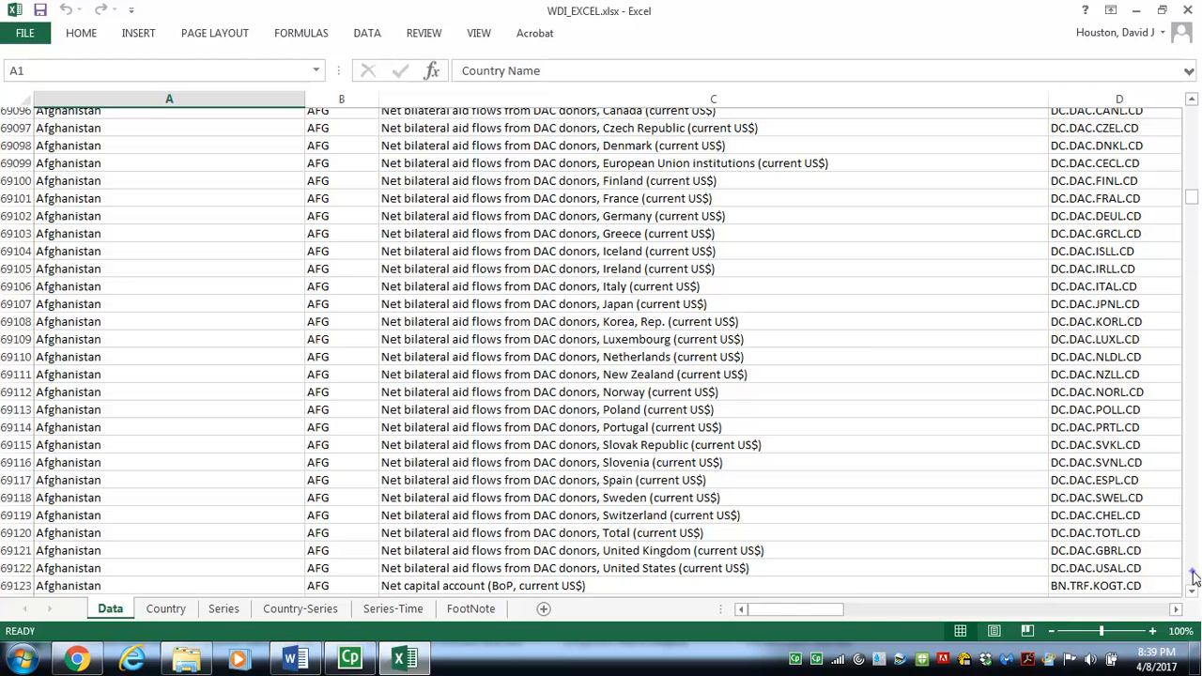
Examine the Afghanistan indicators from net ODA received through health staffing, education, population, poverty and the PPG debt series.
scroll(1195, 577, down, 9)
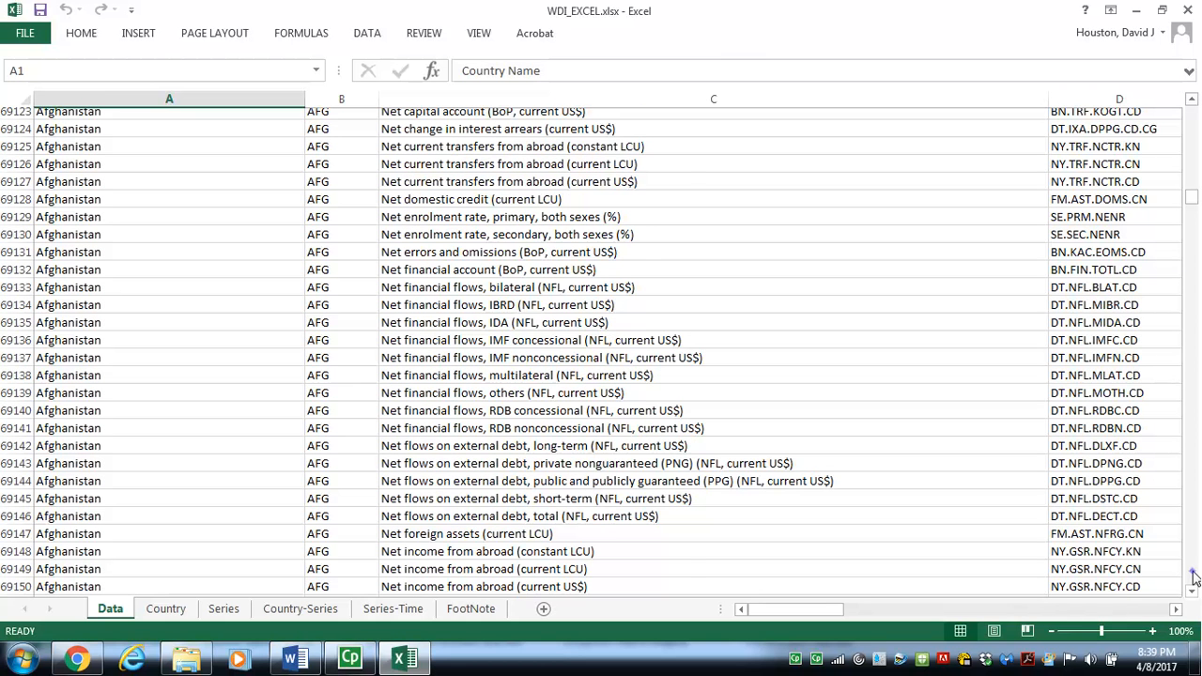
click(1195, 577)
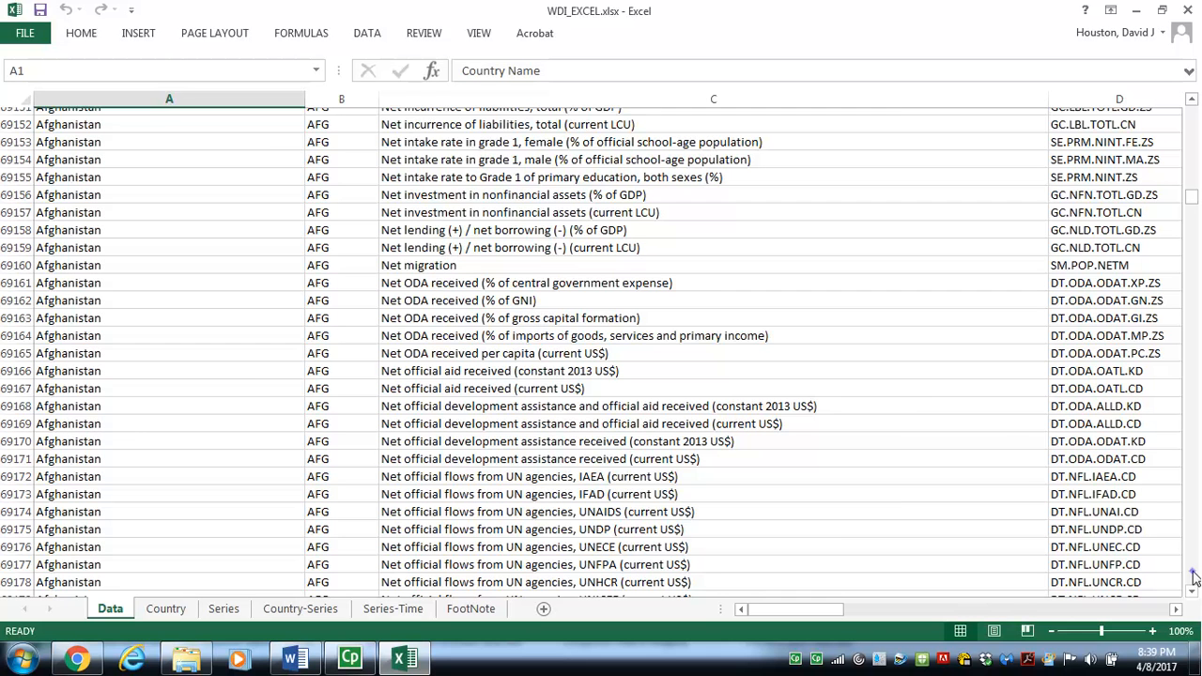
drag(1195, 577, 1195, 577)
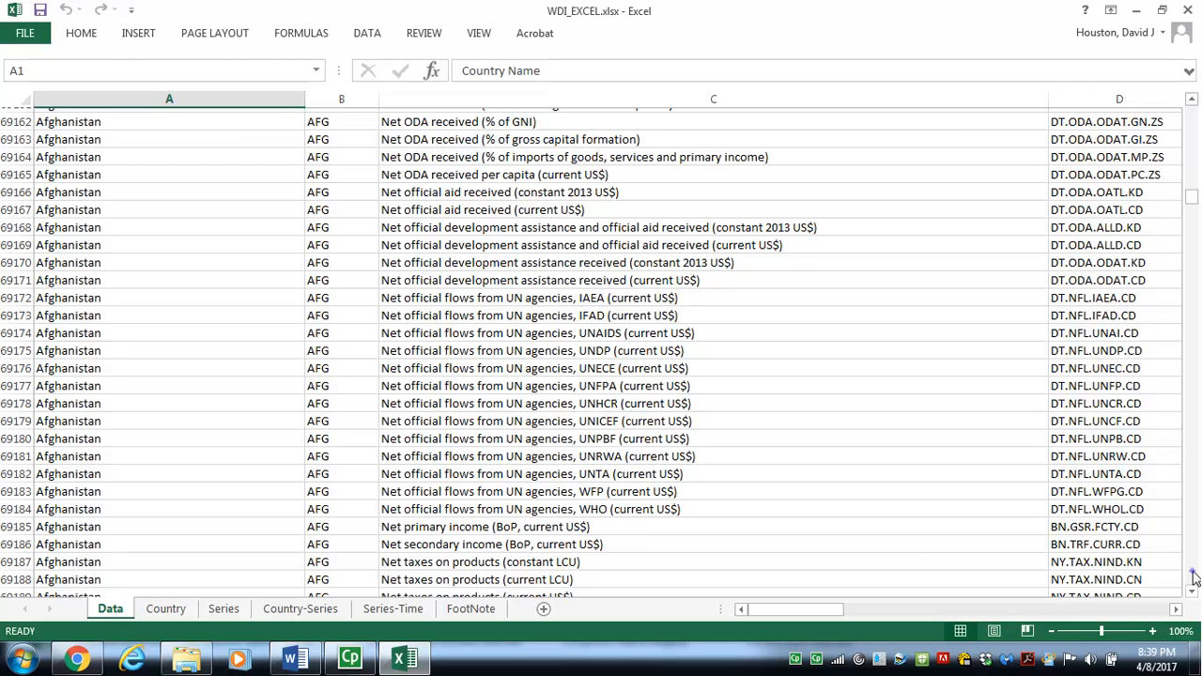
drag(1194, 576, 1195, 577)
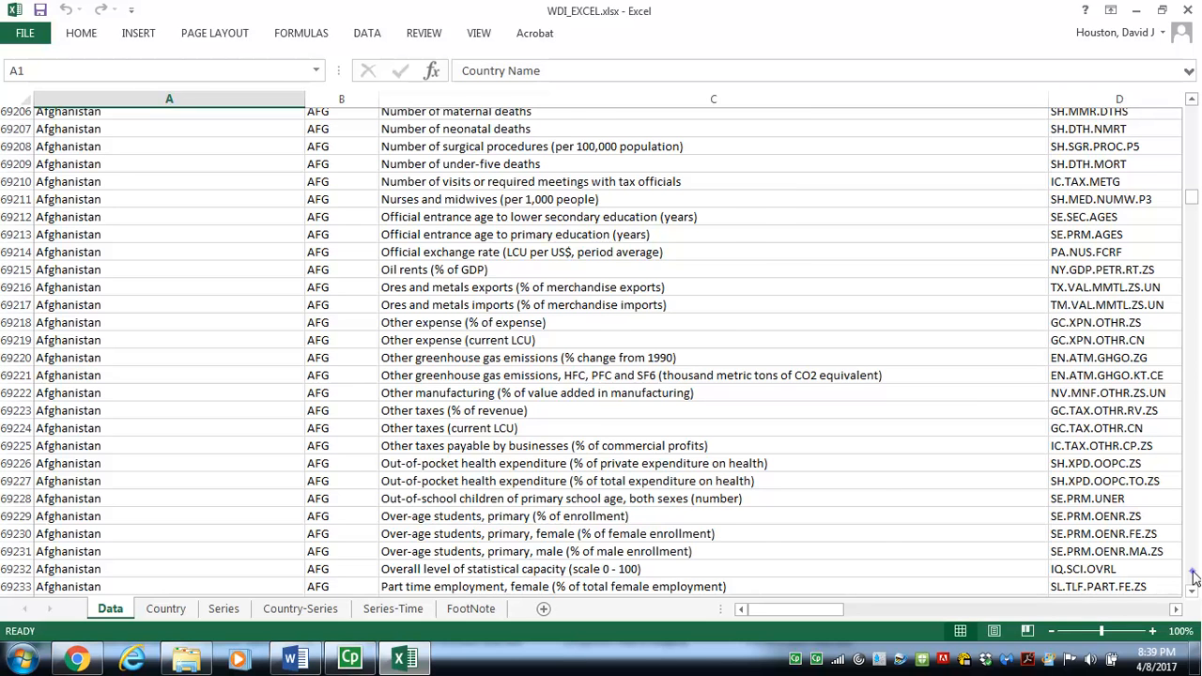
drag(1195, 577, 1195, 577)
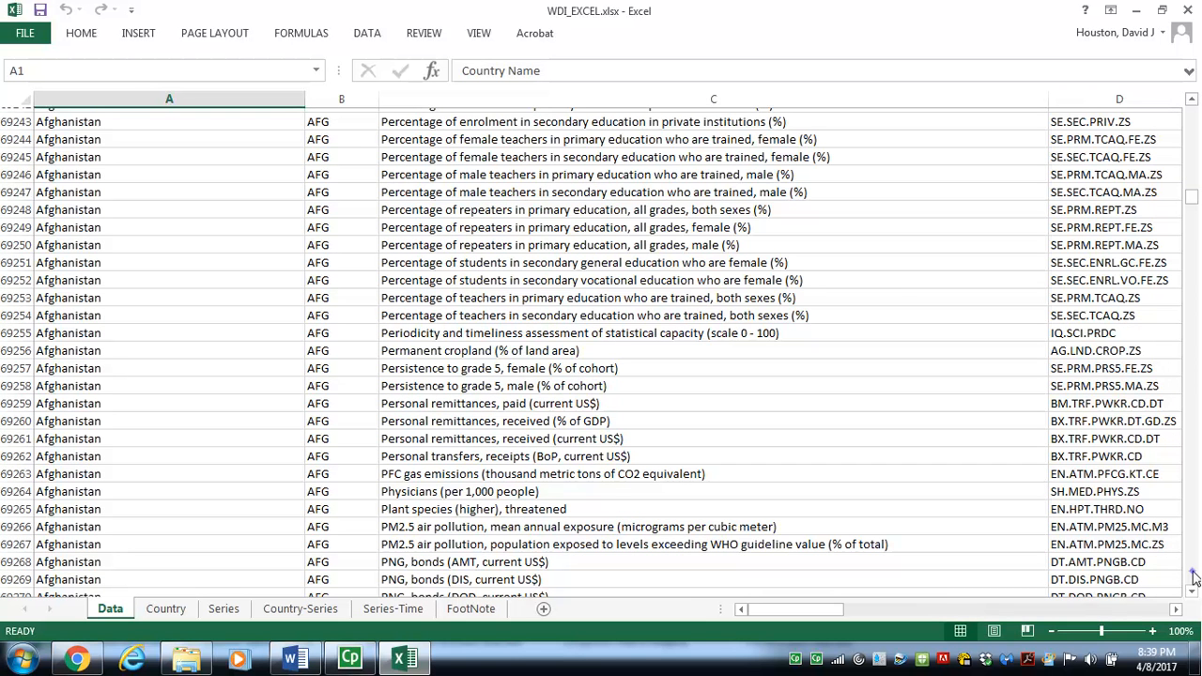
drag(1195, 577, 1194, 577)
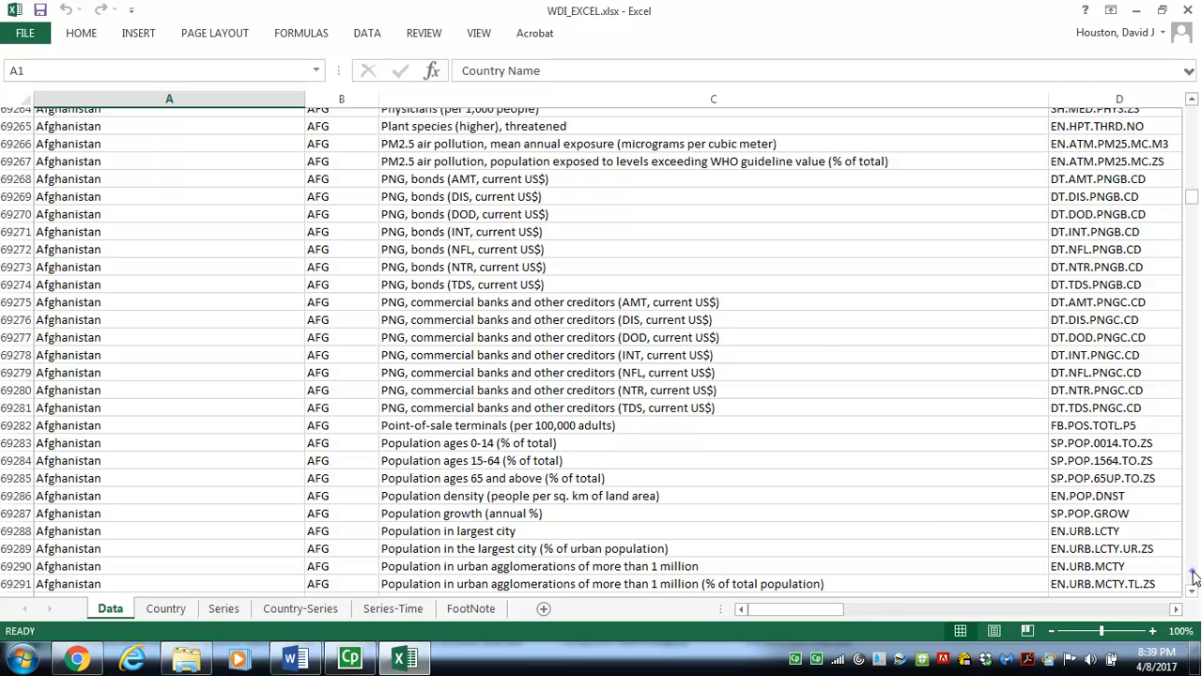
drag(1195, 577, 1195, 576)
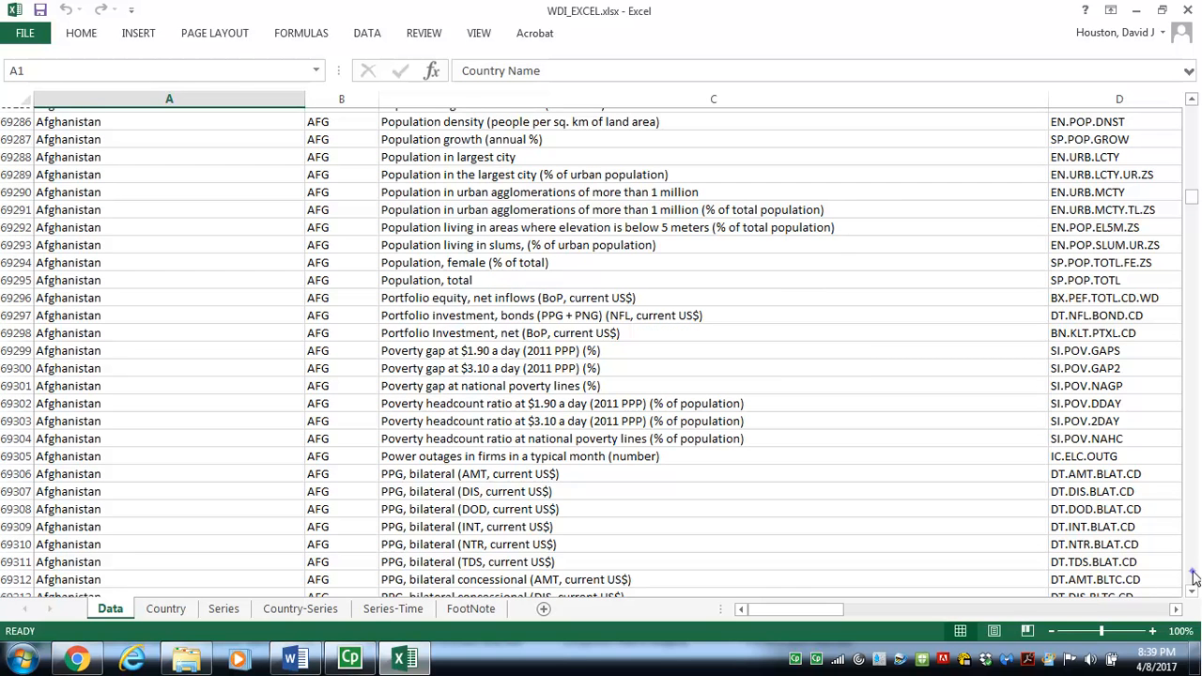
drag(1194, 577, 1195, 577)
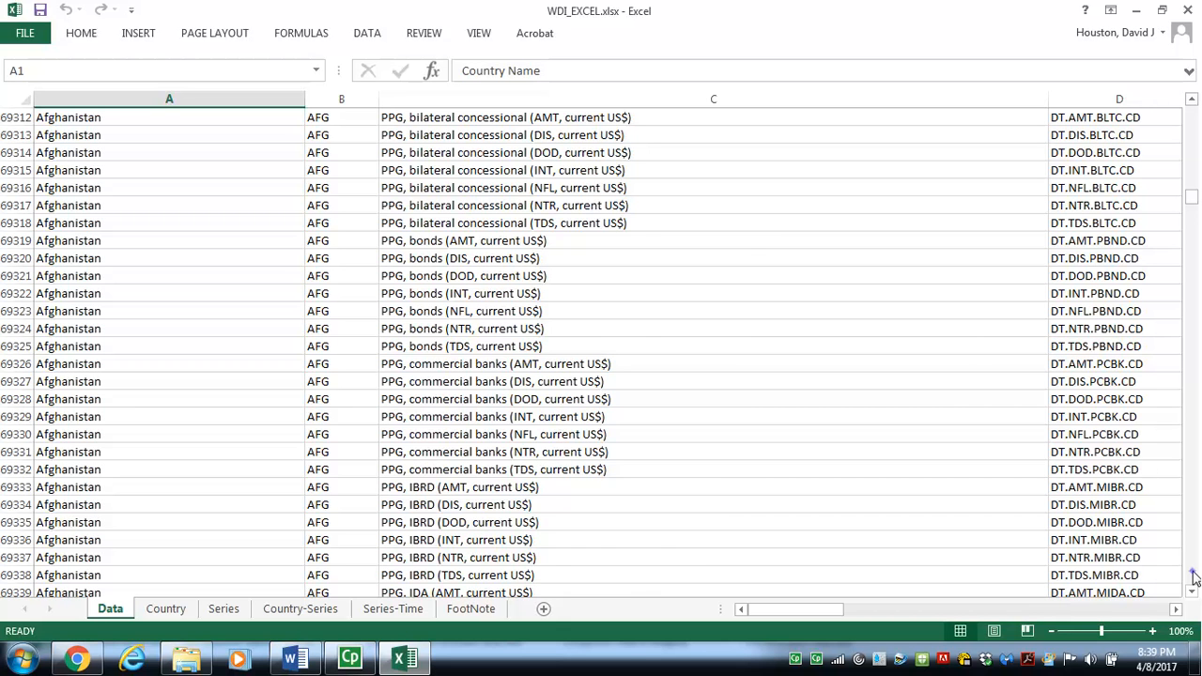
Examine the Afghanistan indicators from disease and malnutrition prevalence through school enrollment, services value added, tariff rates and taxes on goods and services.
drag(1195, 577, 1195, 576)
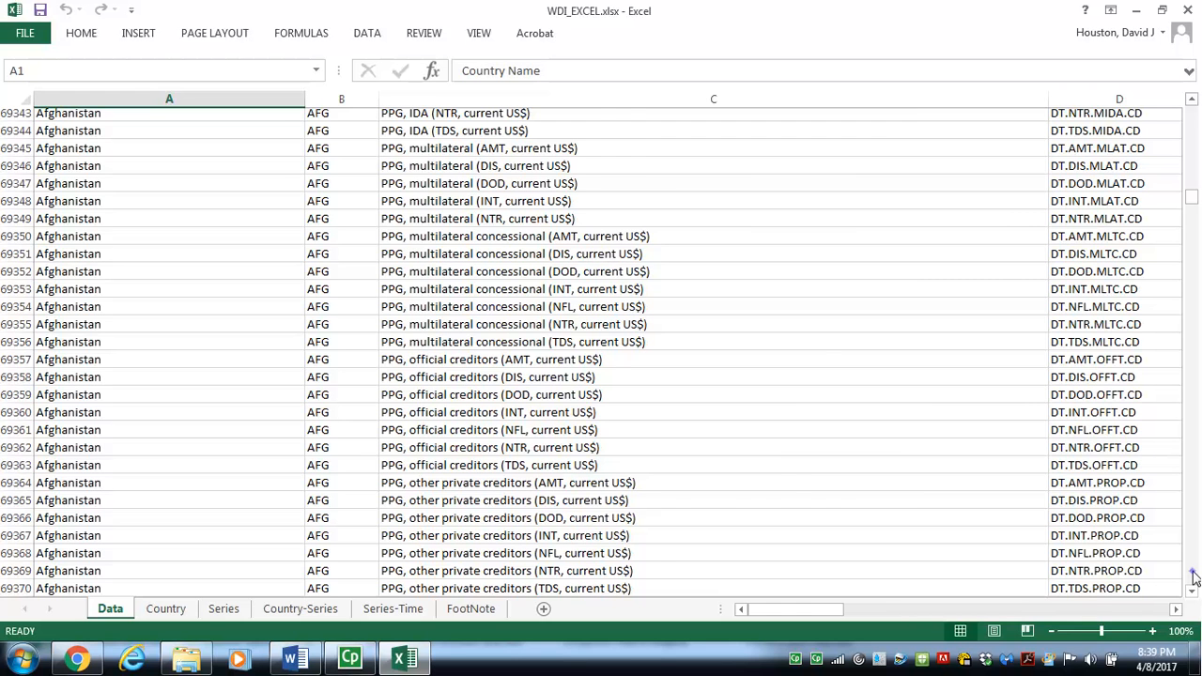
drag(1195, 577, 1195, 577)
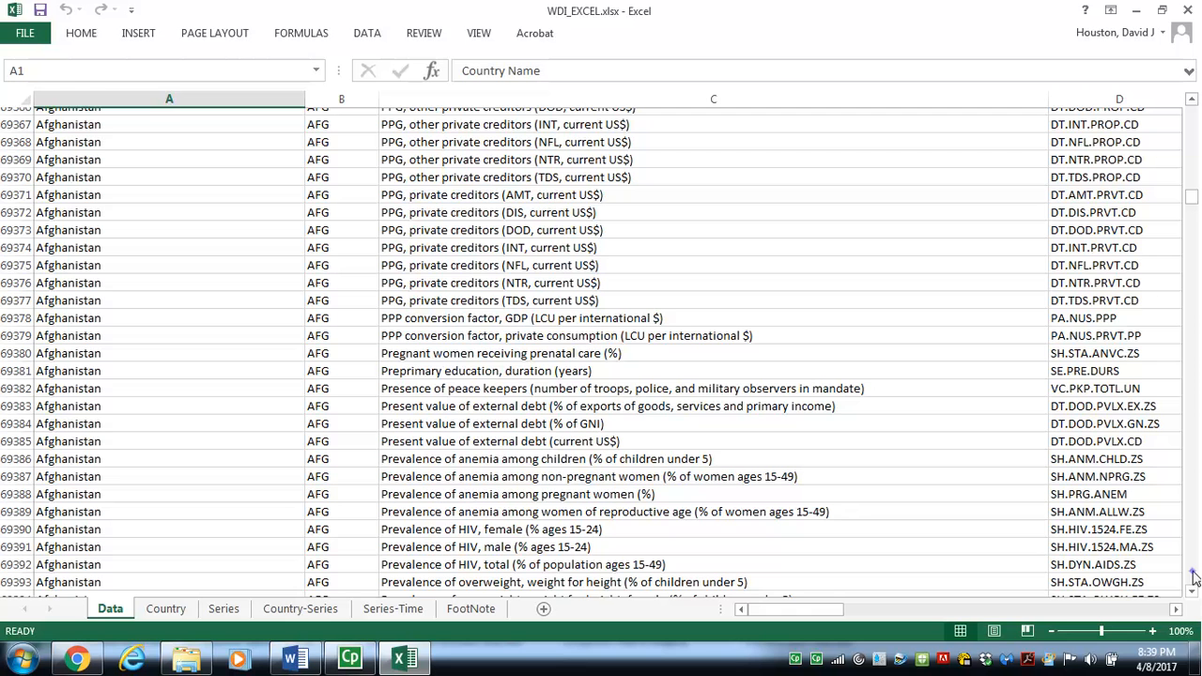
drag(1195, 576, 1195, 577)
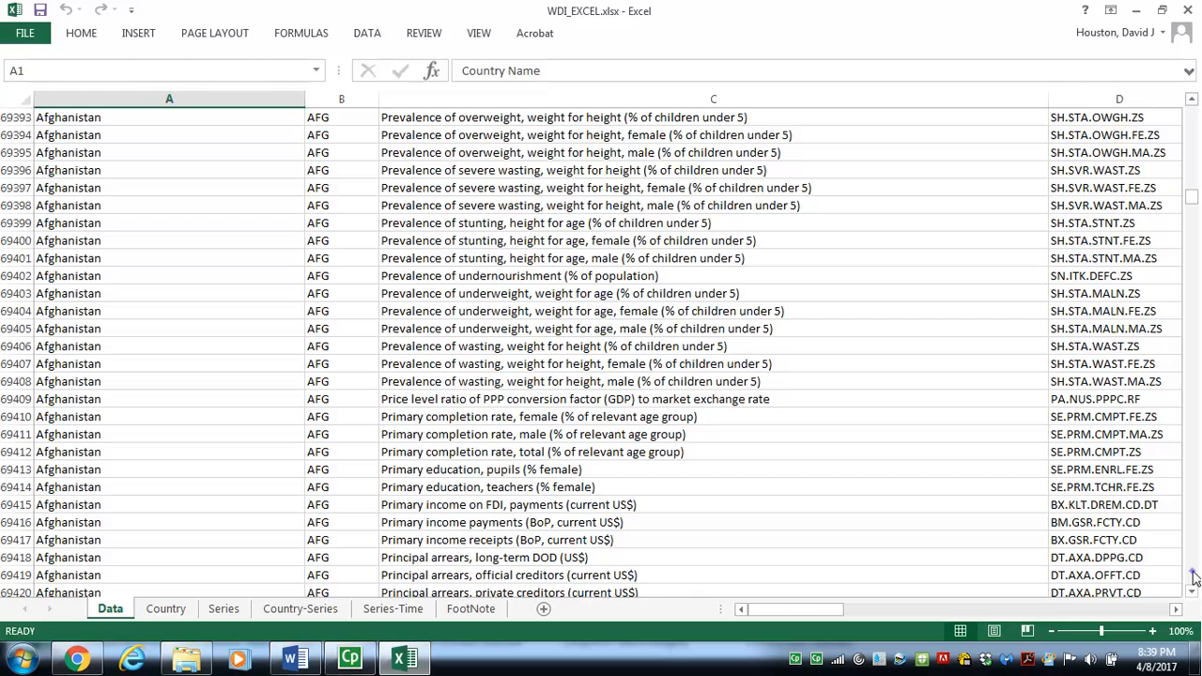
drag(1195, 576, 1194, 576)
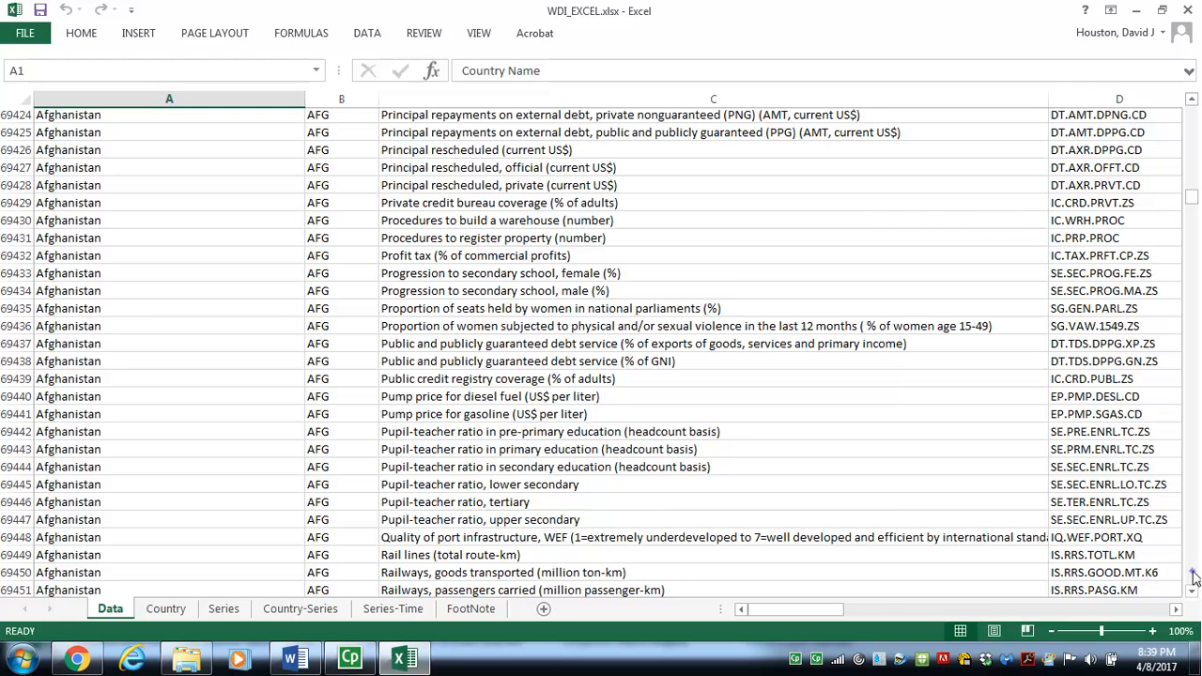
drag(1195, 577, 1194, 577)
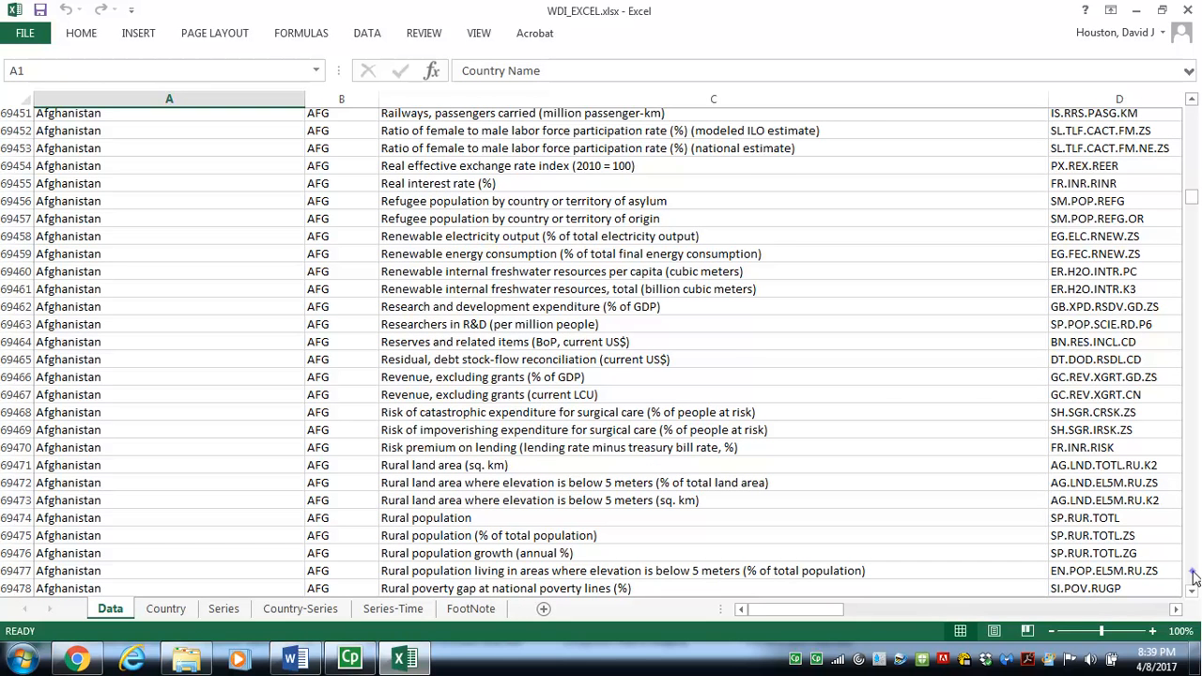
drag(1195, 577, 1195, 577)
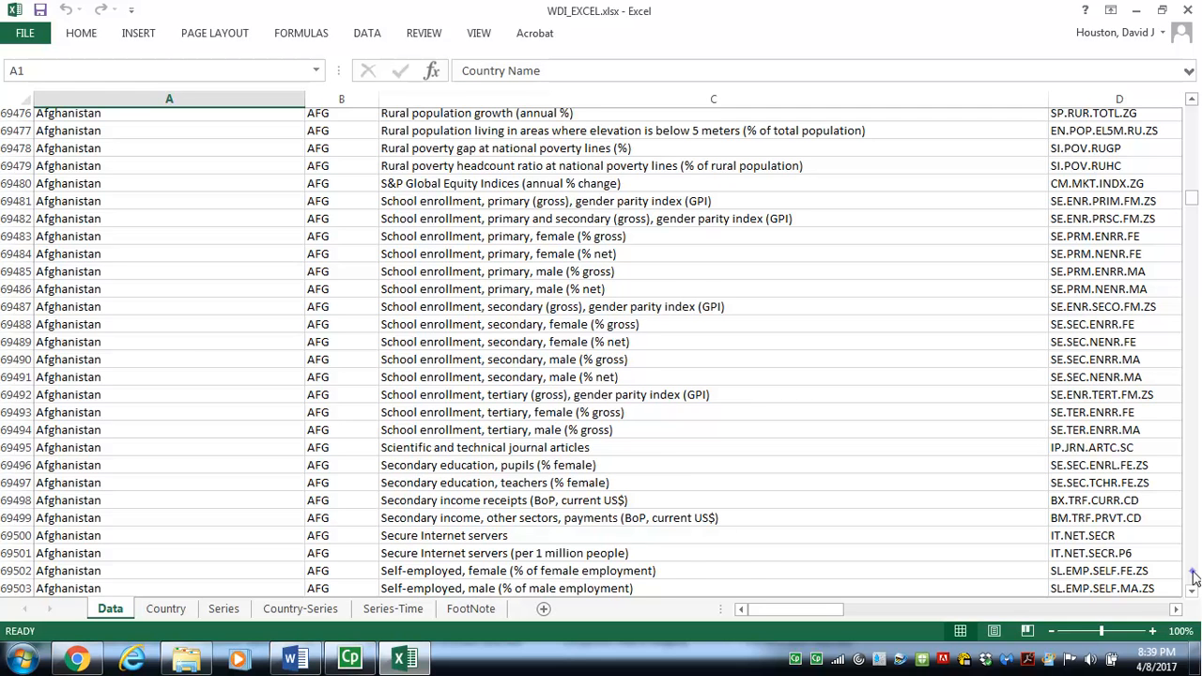
drag(1195, 577, 1195, 577)
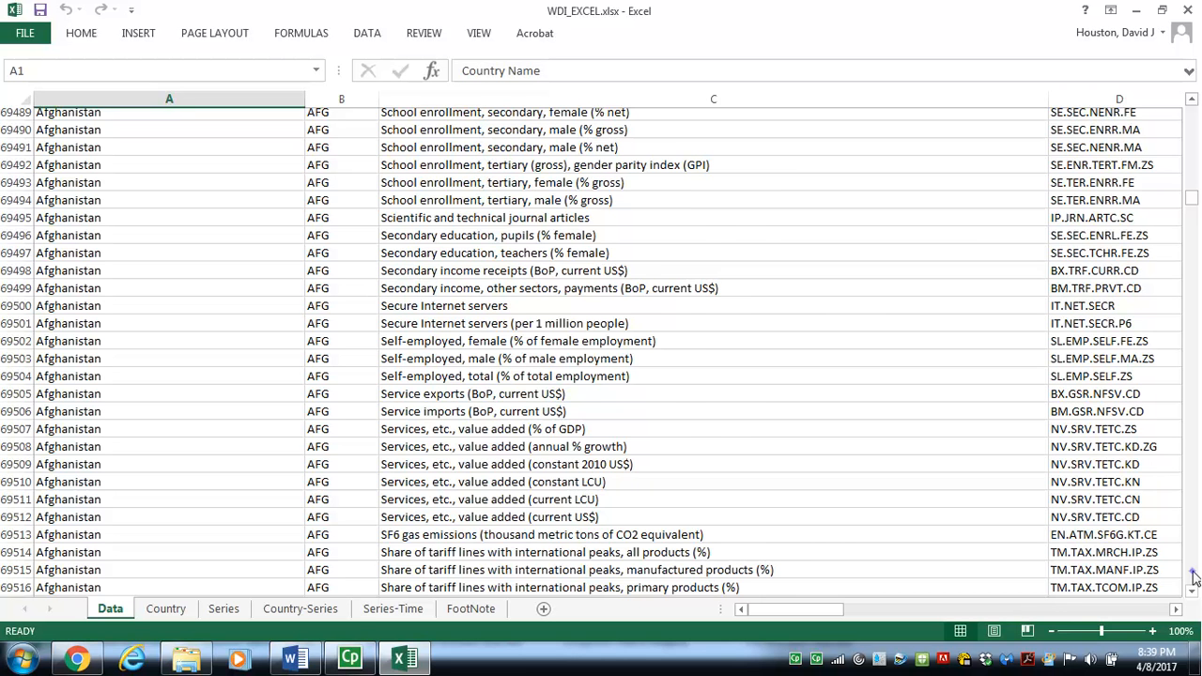
drag(1195, 577, 1195, 576)
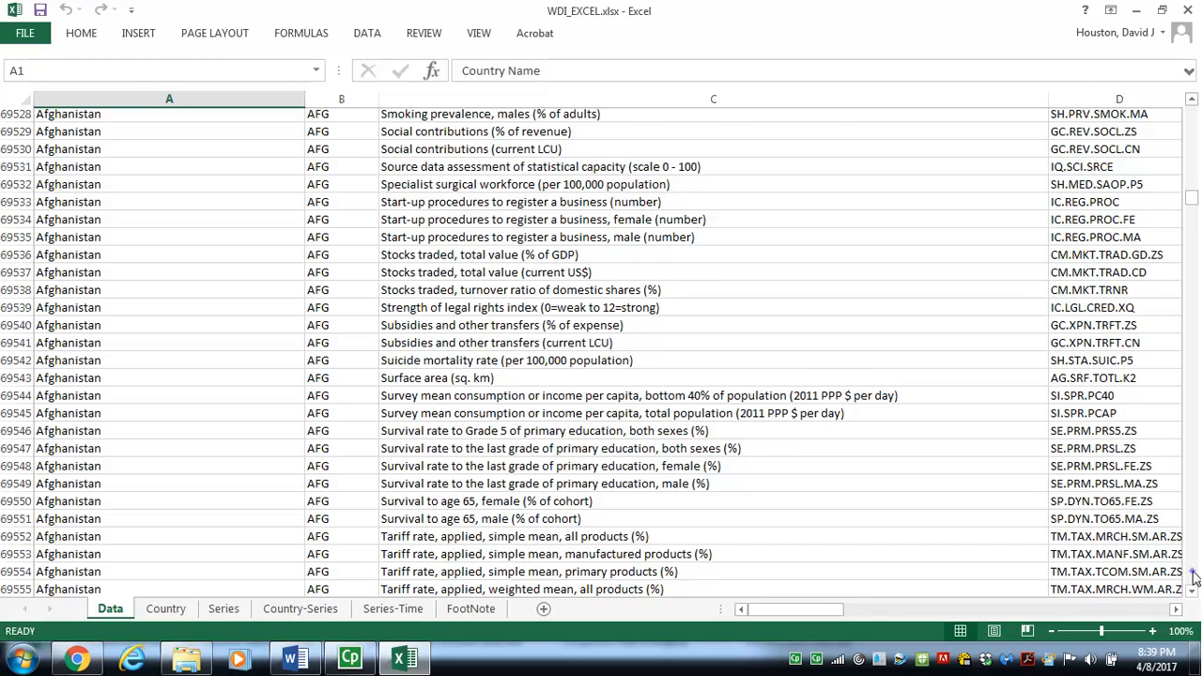
drag(1195, 577, 1195, 577)
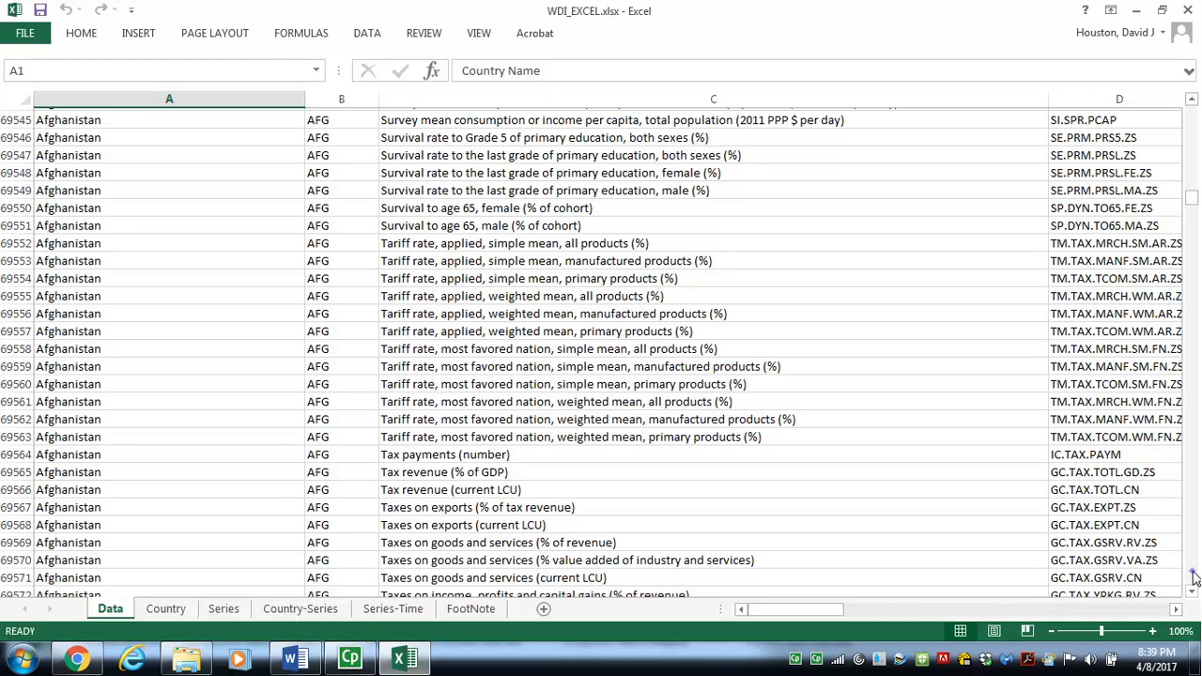
Examine the remaining Afghanistan indicators, from taxes, business start-up time and trained teachers through unemployment, urban population, employment and women's status.
drag(1195, 577, 1195, 577)
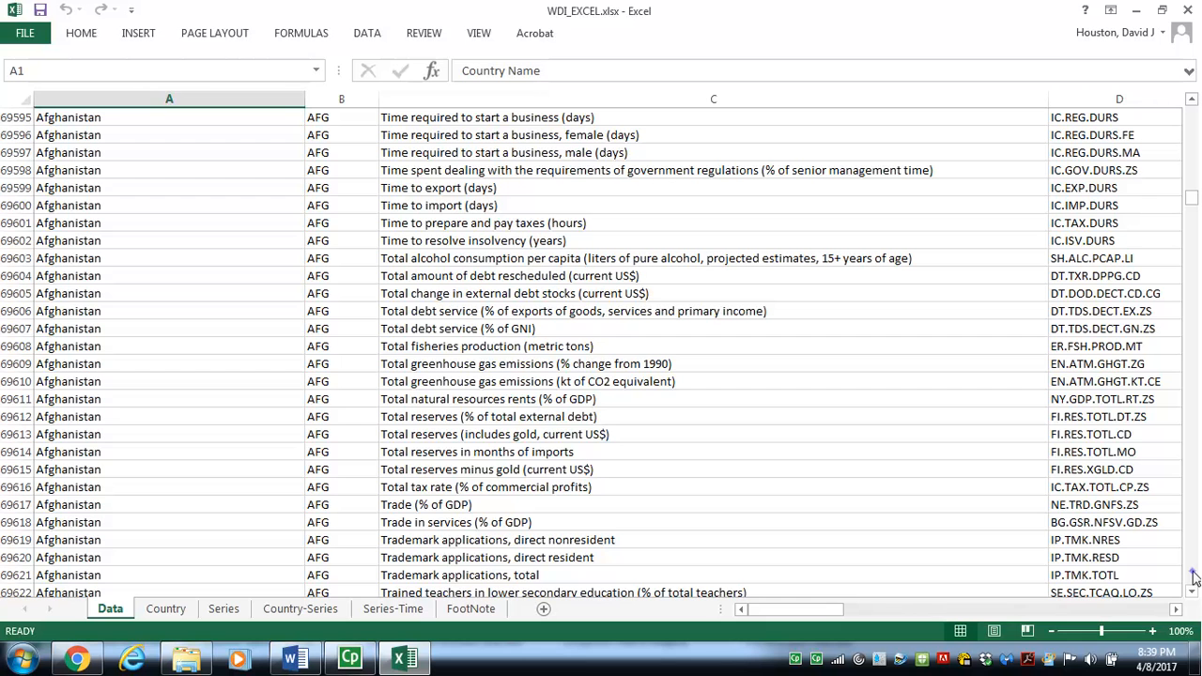
drag(1195, 577, 1195, 577)
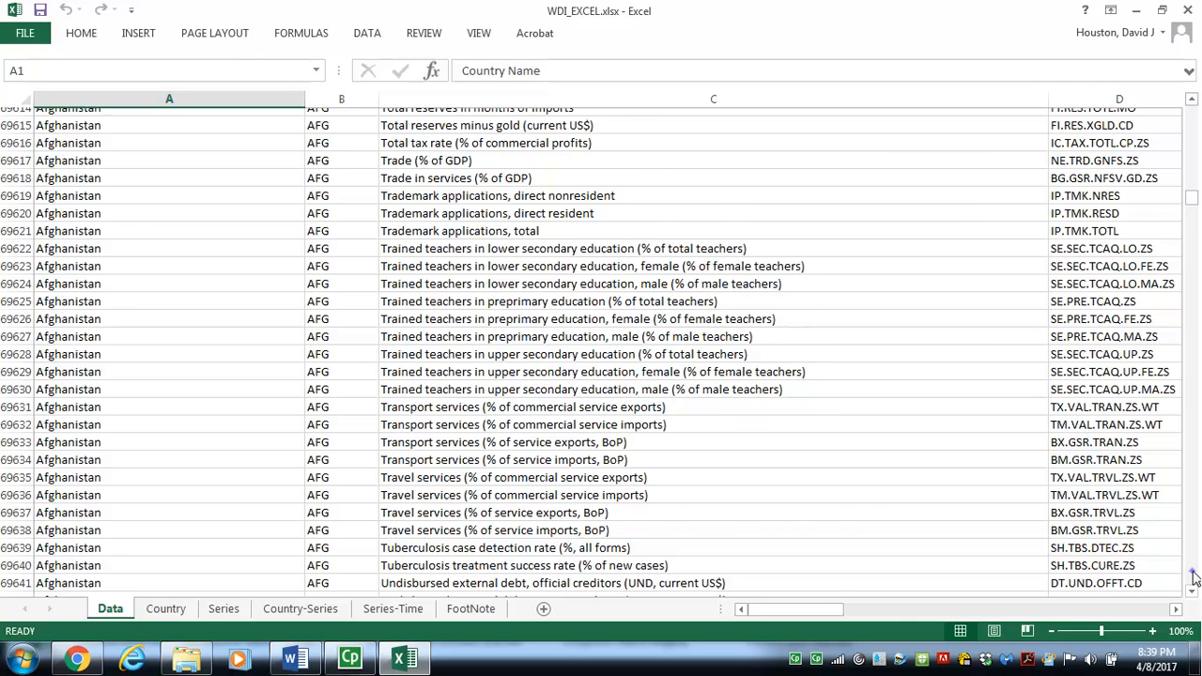
drag(1195, 577, 1195, 577)
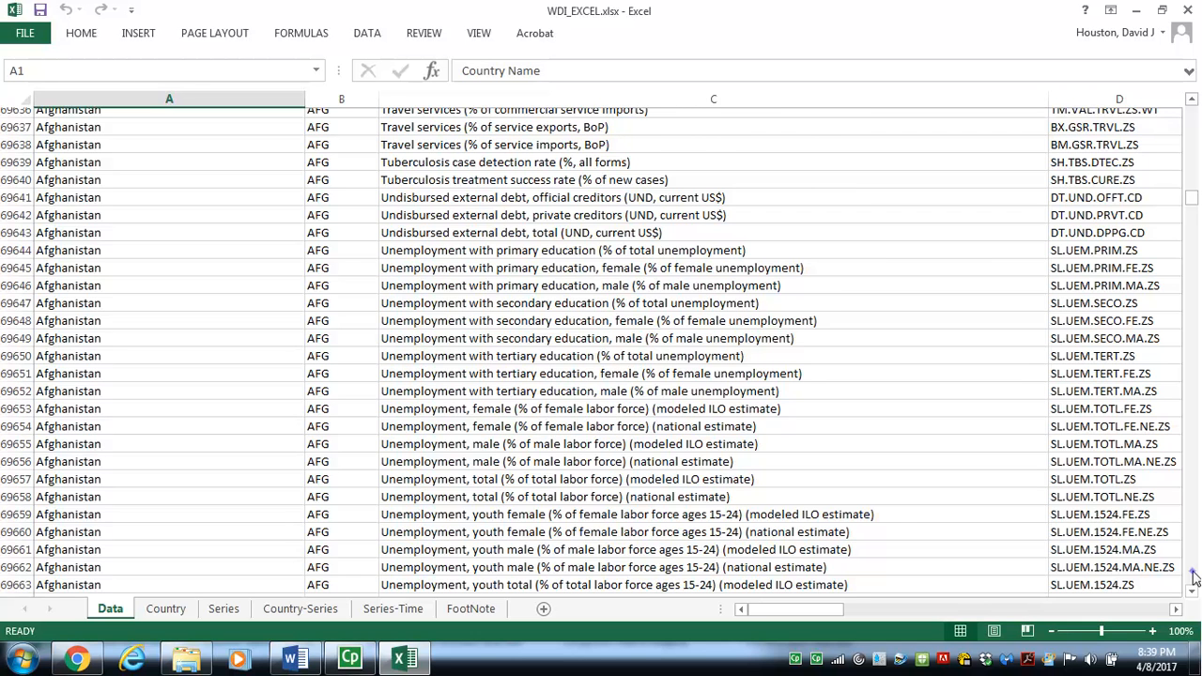
drag(1195, 576, 1195, 577)
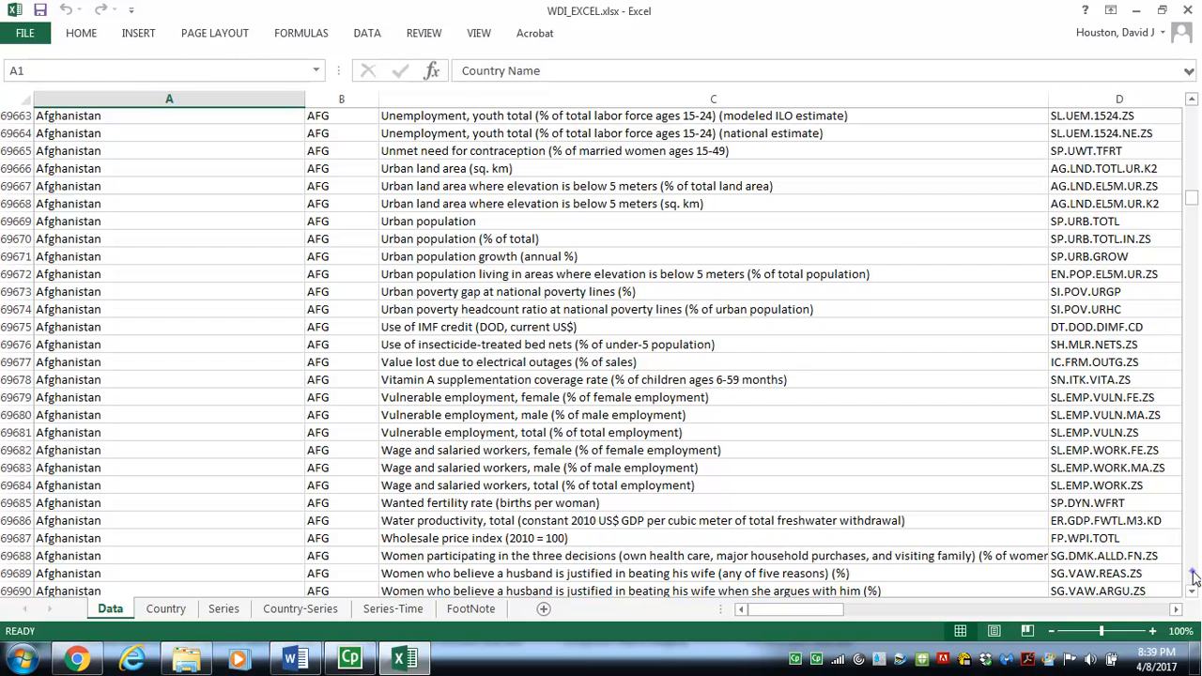
drag(1195, 577, 1195, 577)
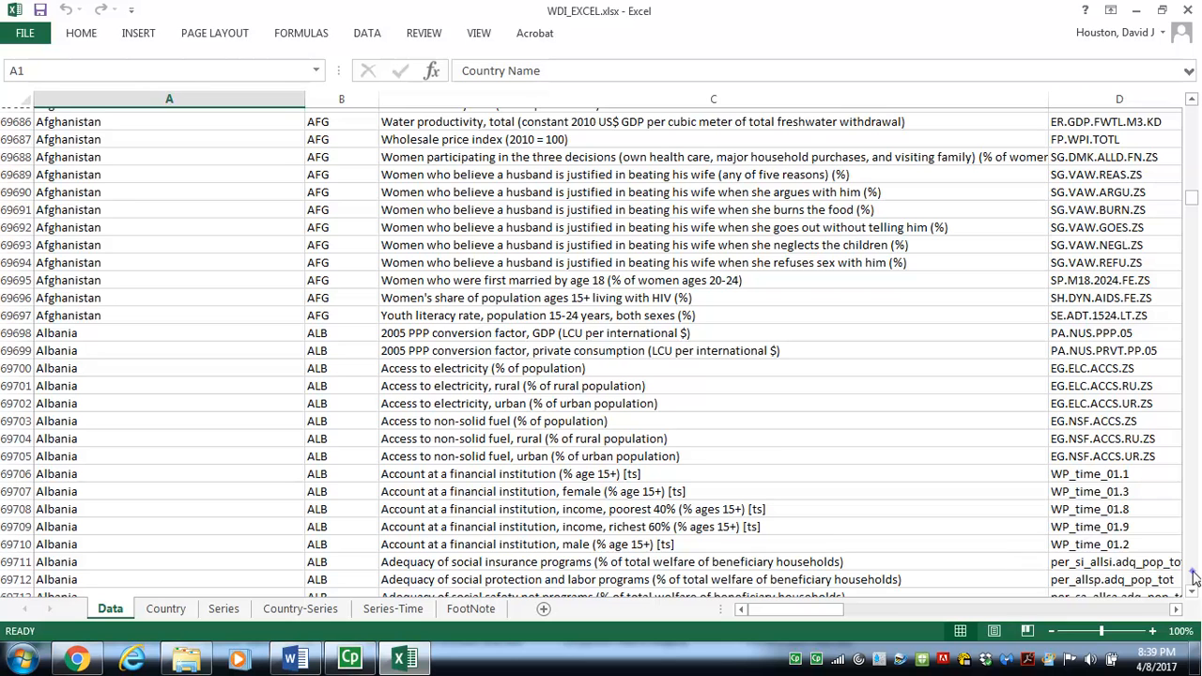
Examine the Albania indicators from adjusted savings and agriculture through causes of death, and return to the beginning of the Data sheet.
drag(1195, 576, 1195, 577)
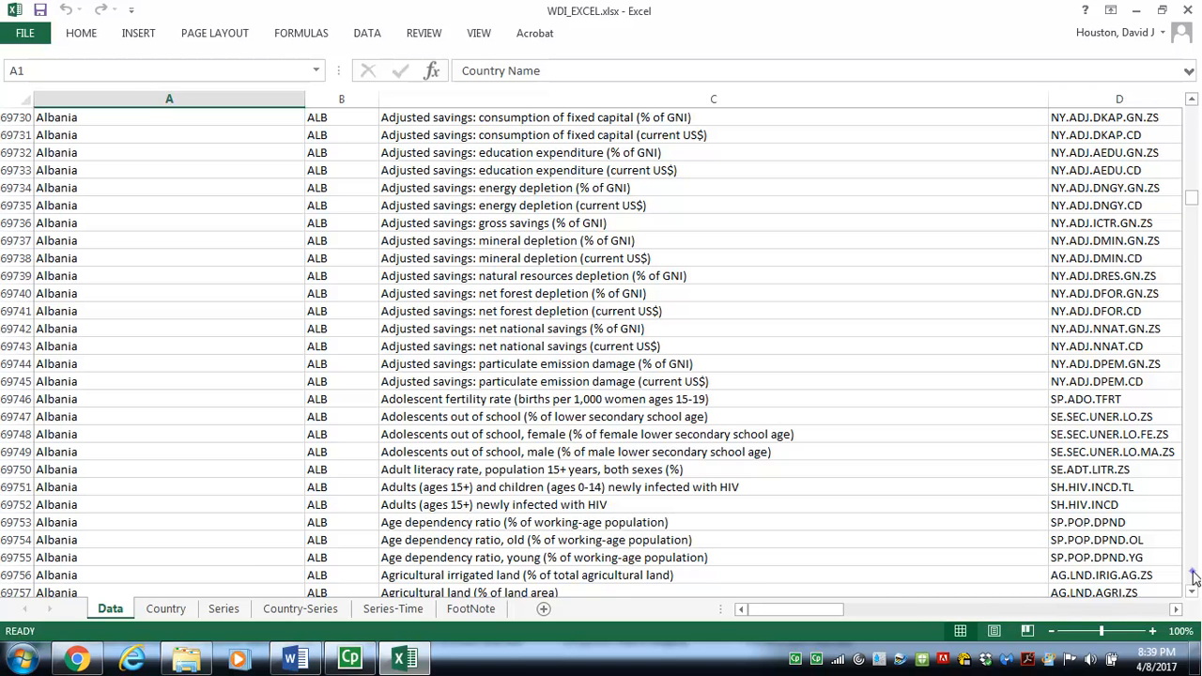
drag(1195, 577, 1195, 577)
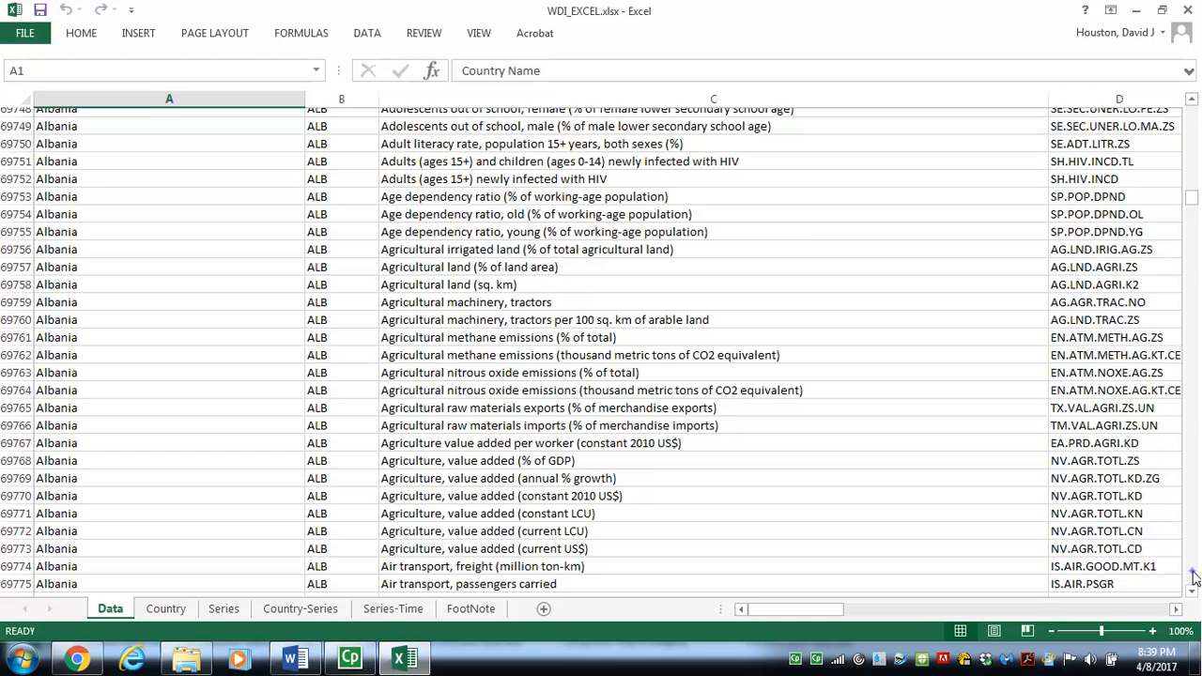
drag(1195, 577, 1195, 576)
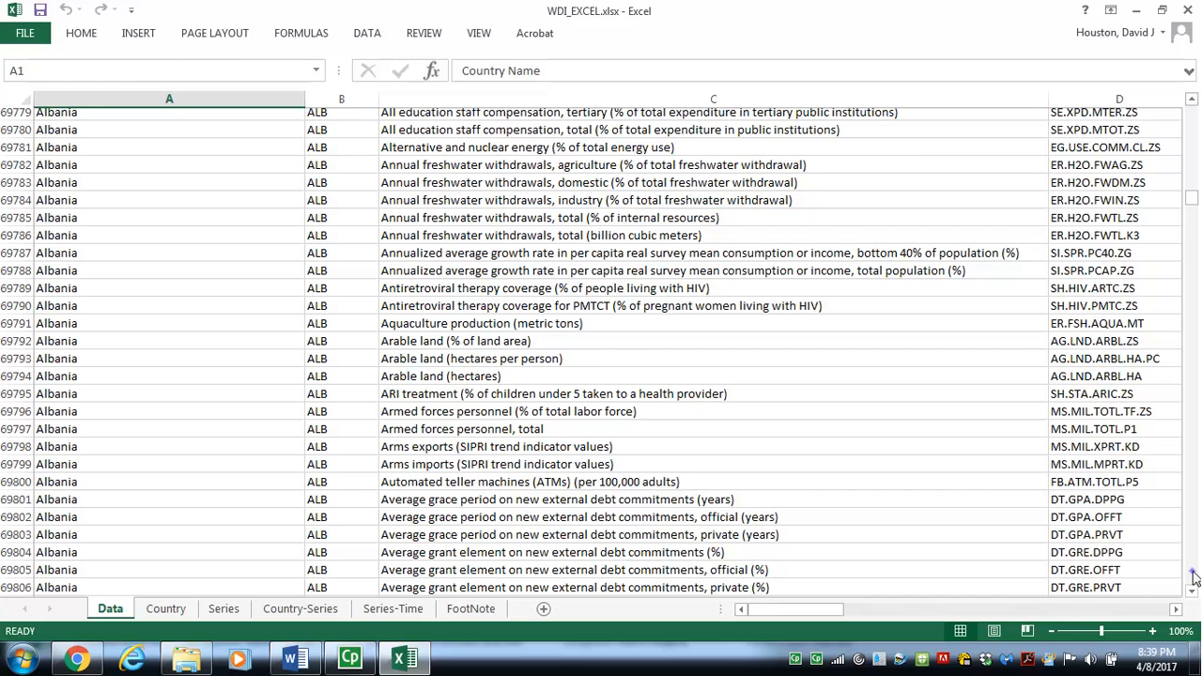
click(1192, 572)
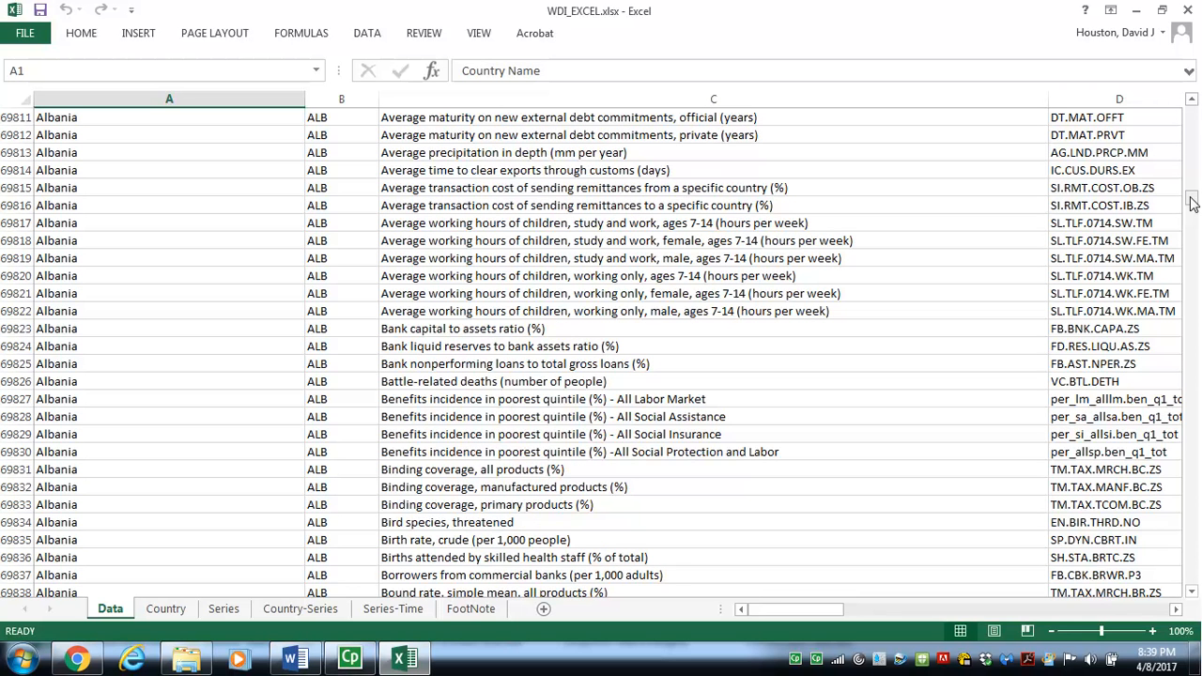
drag(1191, 203, 1191, 158)
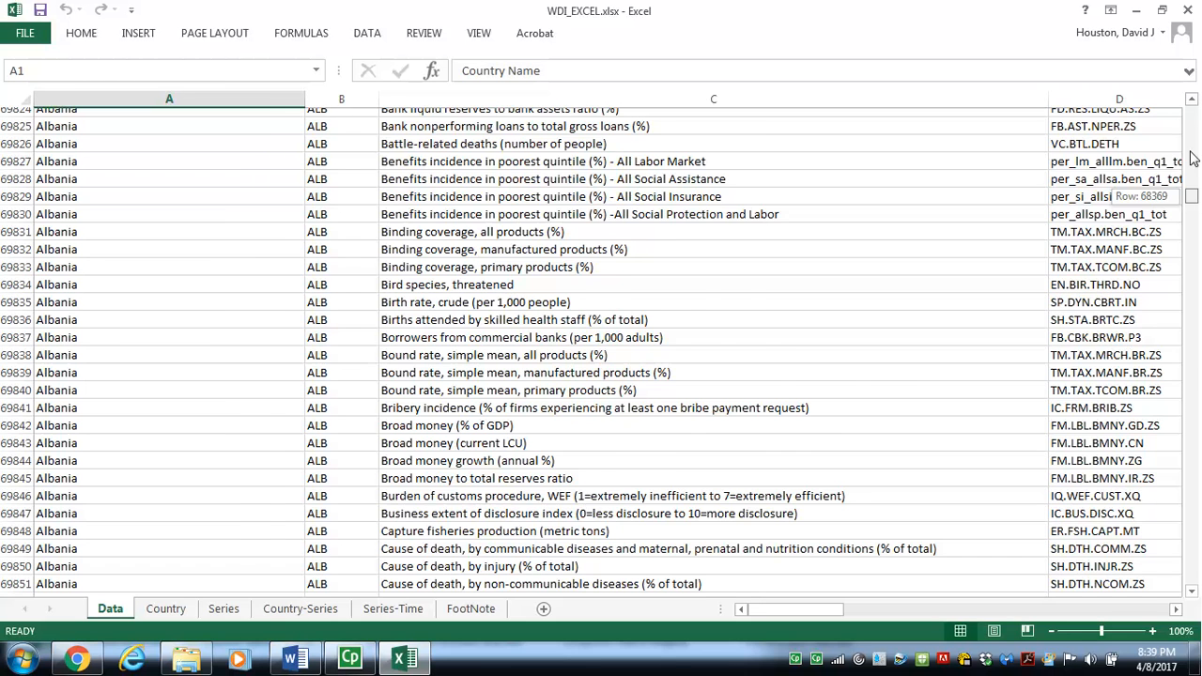
drag(1191, 158, 1191, 109)
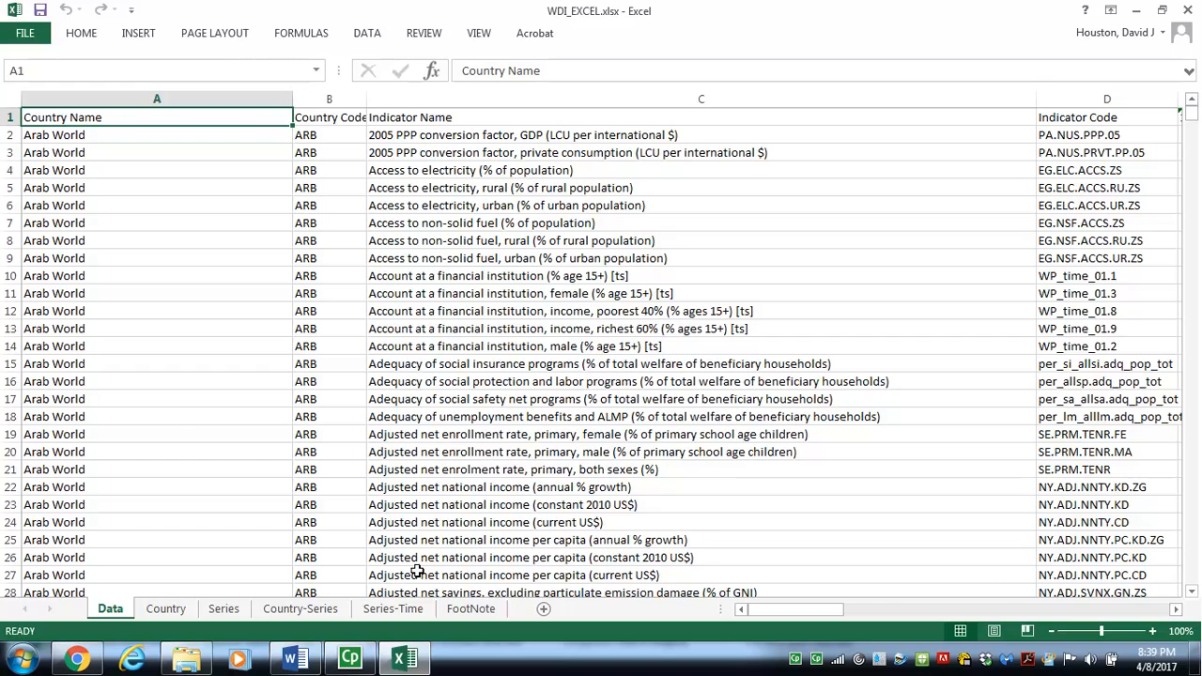
Create a new blank workbook and switch back to the WDI_EXCEL workbook.
click(25, 35)
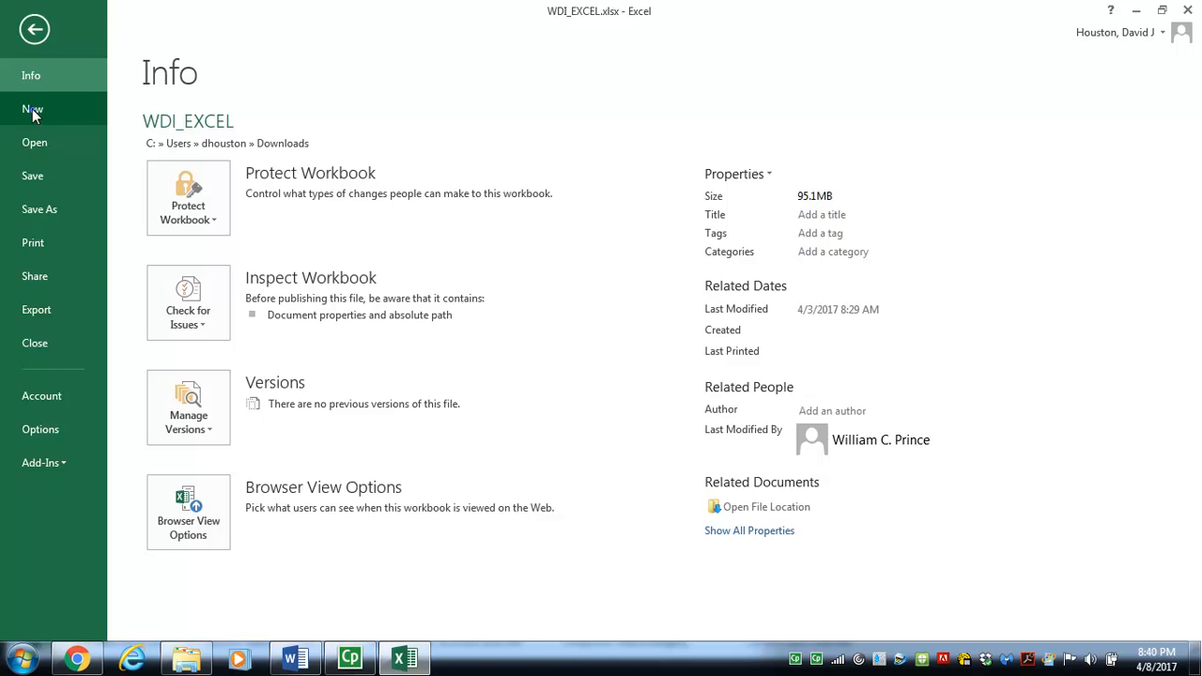
click(33, 110)
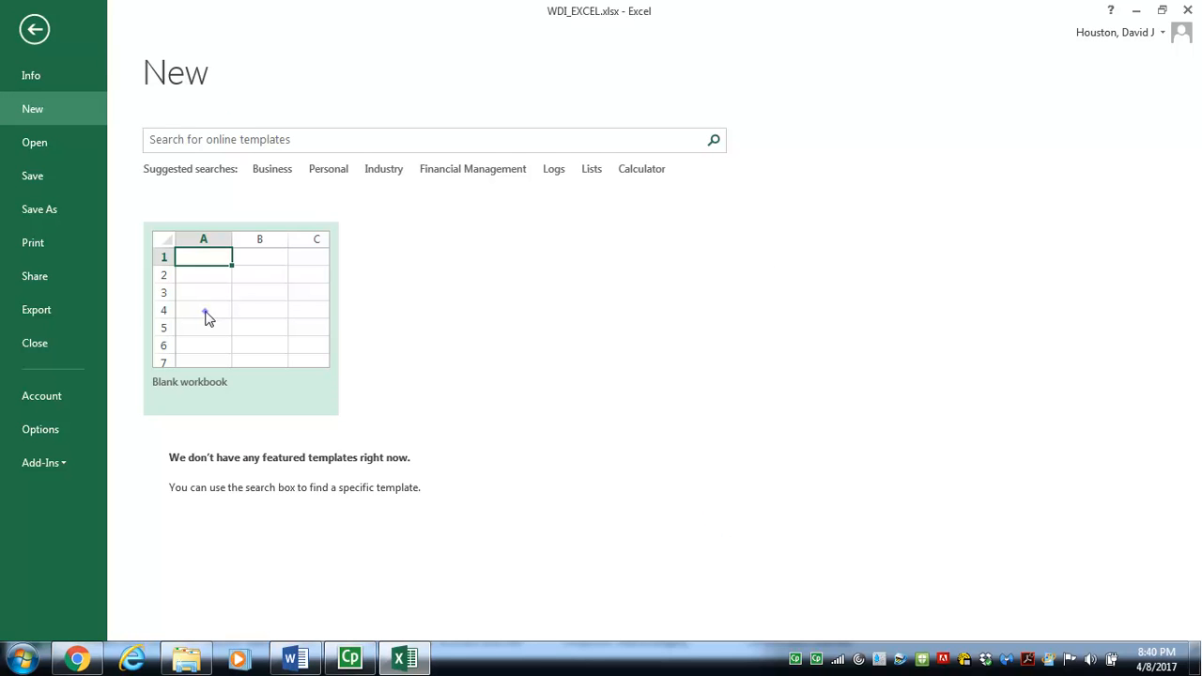
click(207, 315)
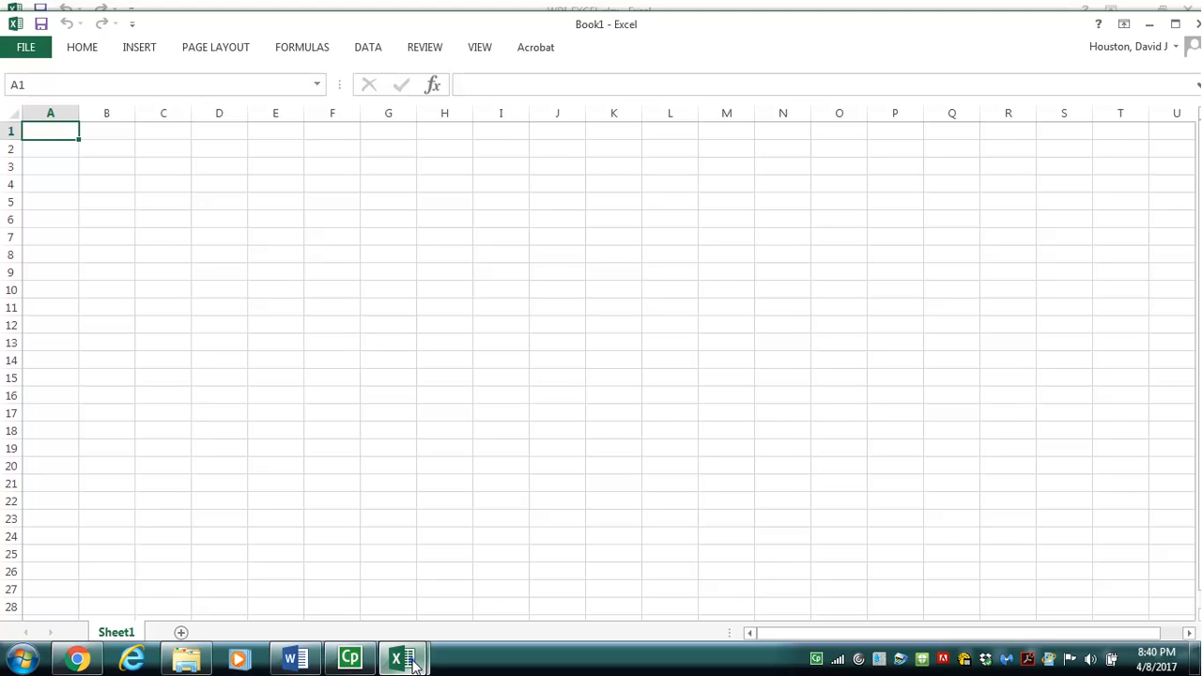
click(413, 664)
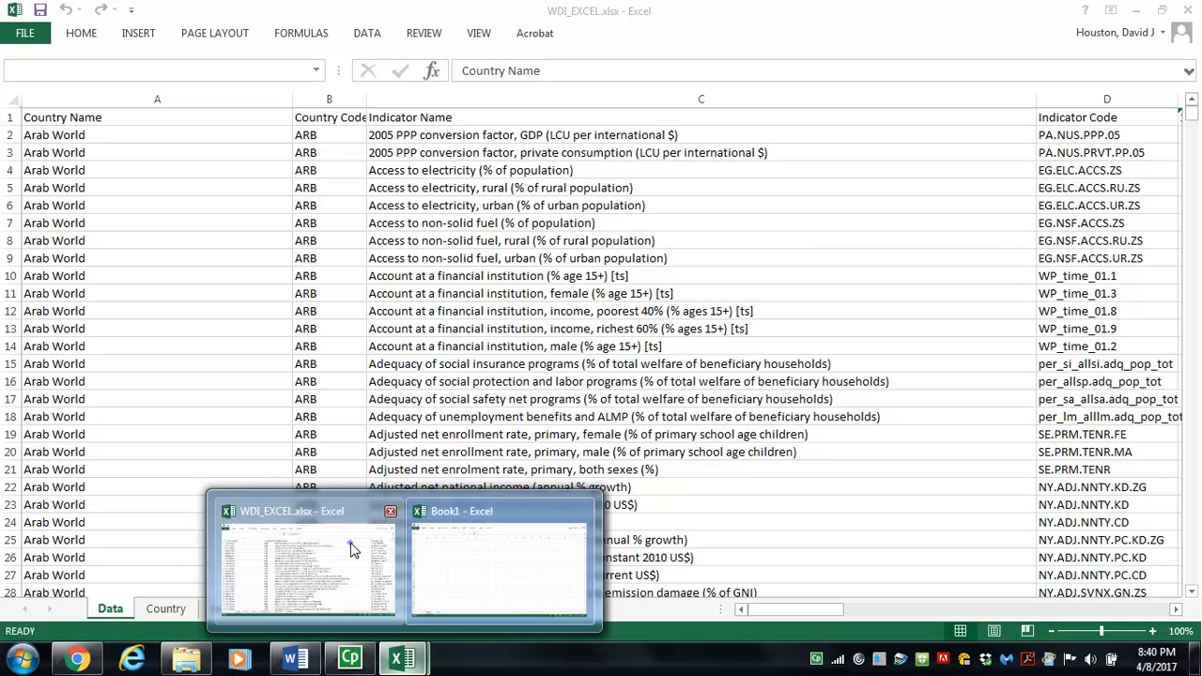
click(352, 549)
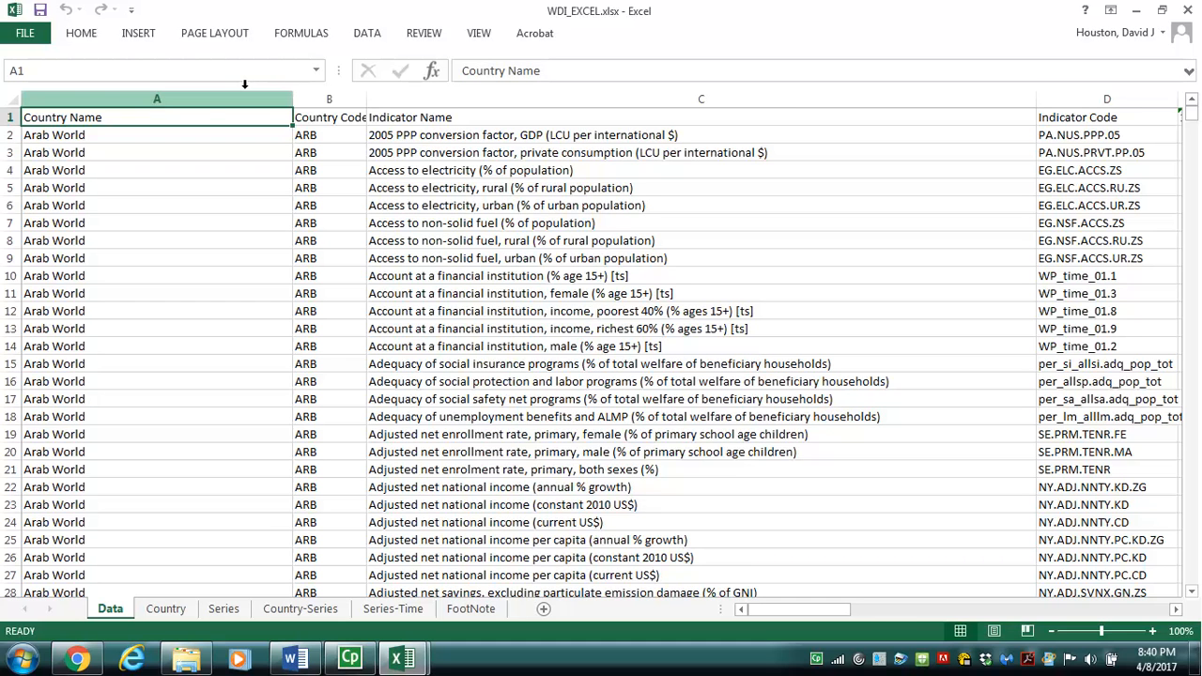
key(shift+Right)
key(shift+Right)
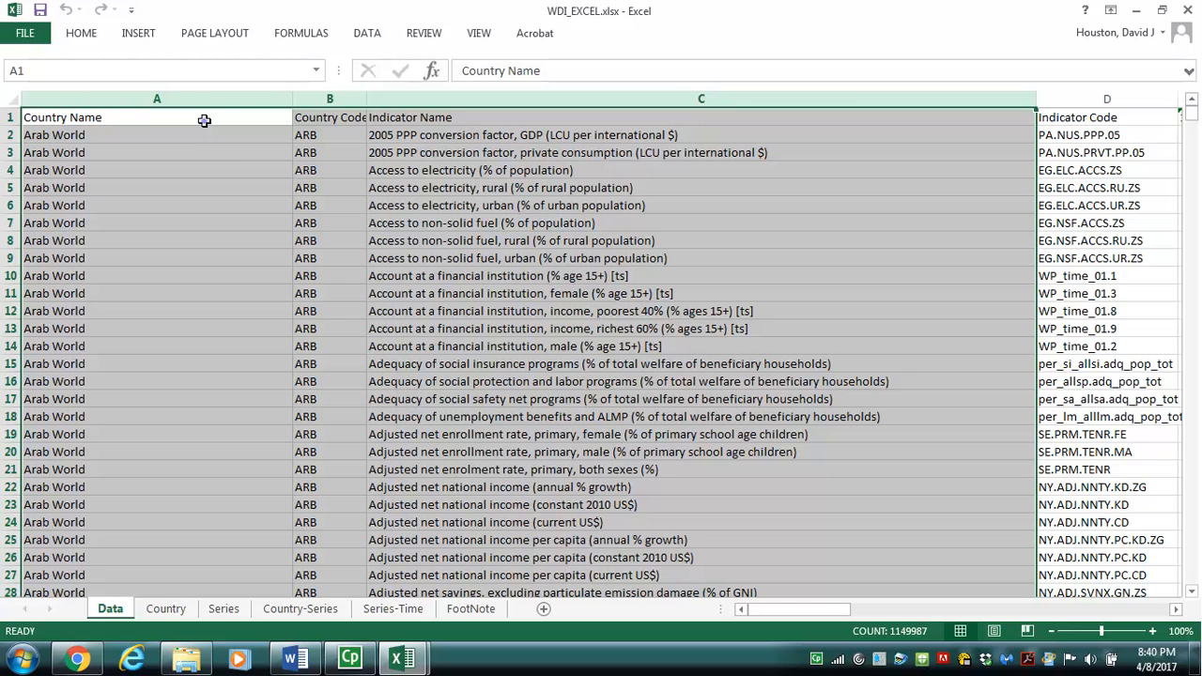
click(204, 120)
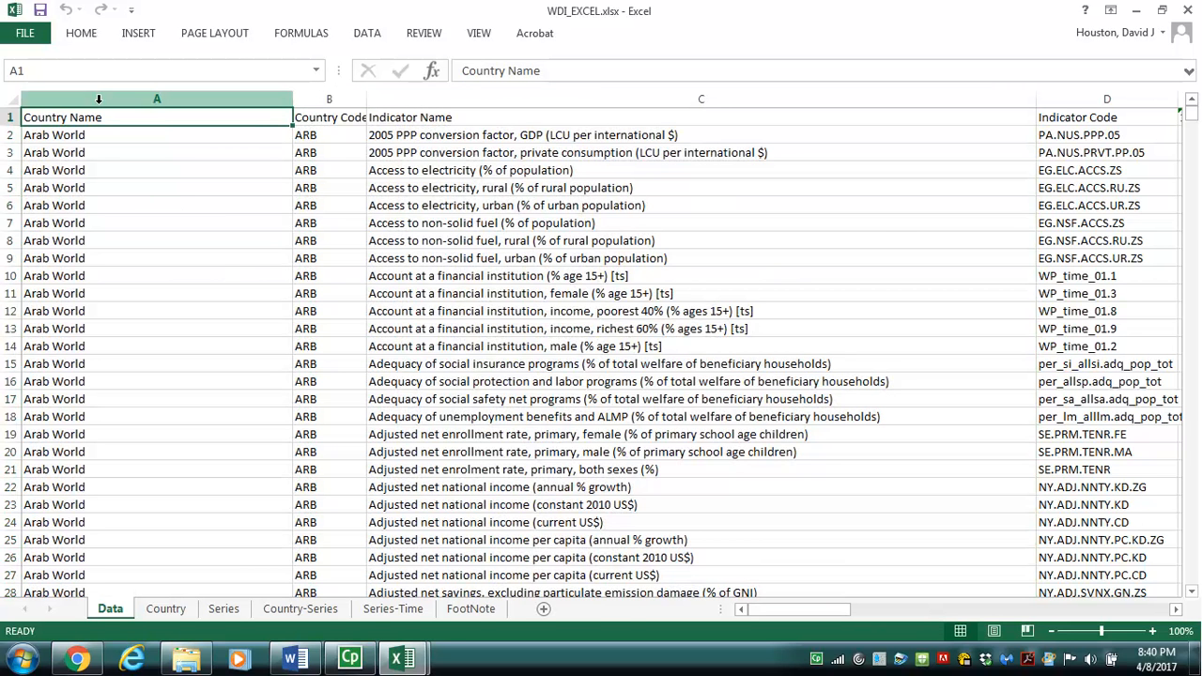
Copy all the columns from Country Name through 2016 (A to BI) of the Data sheet.
click(244, 102)
key(ctrl+shift+Right)
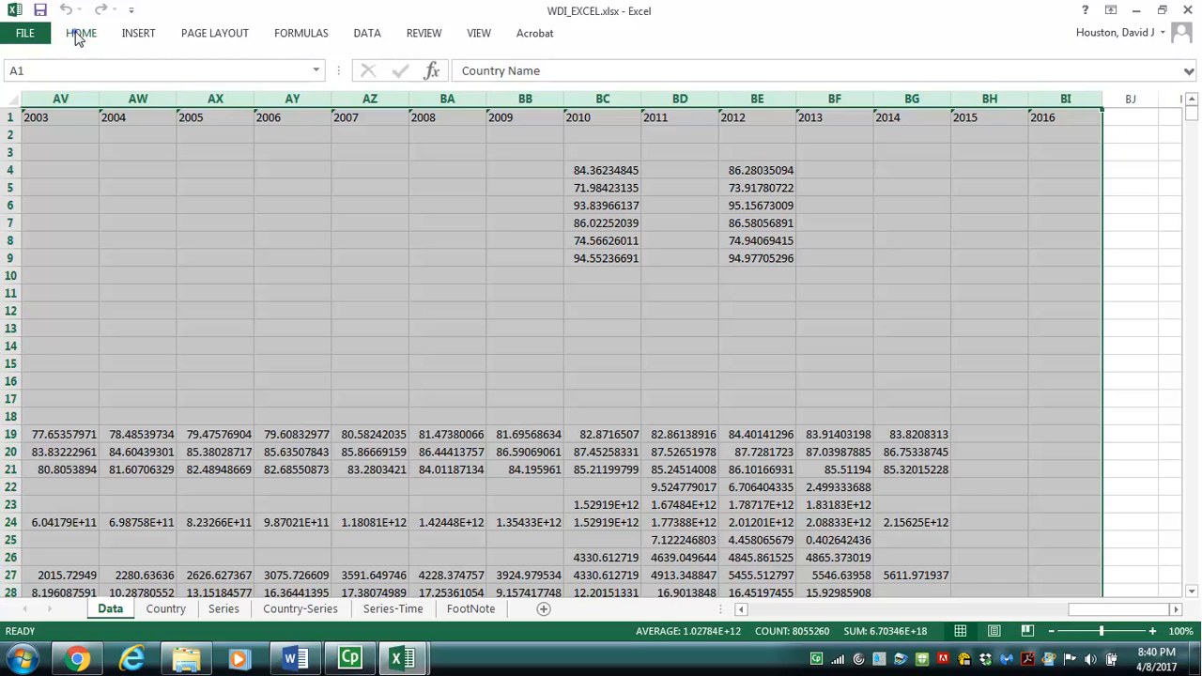
click(79, 34)
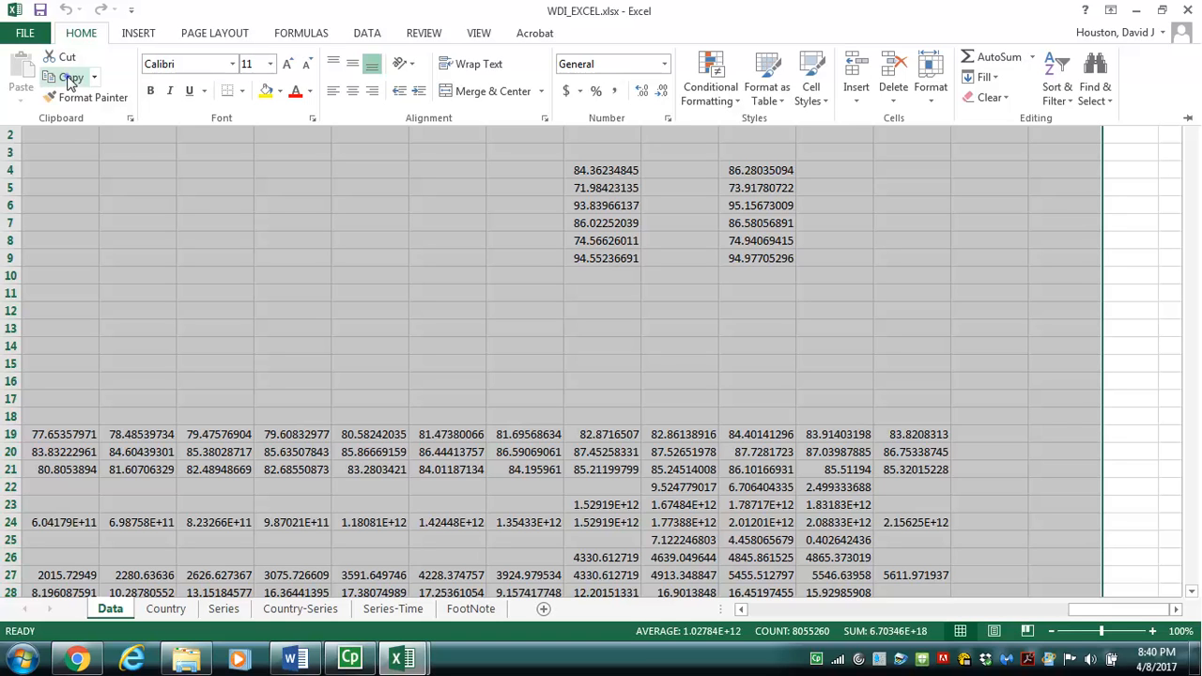
click(68, 78)
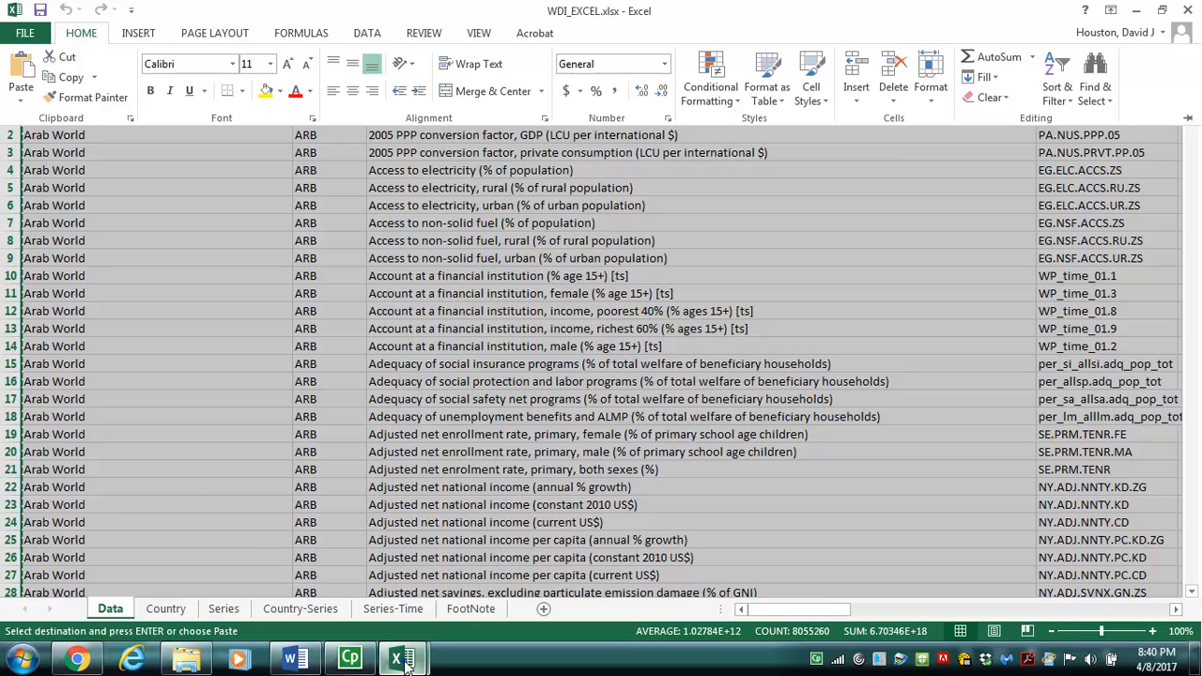
Paste the copied World Development Indicators columns into Sheet1 of Book1, starting at cell A1.
click(406, 662)
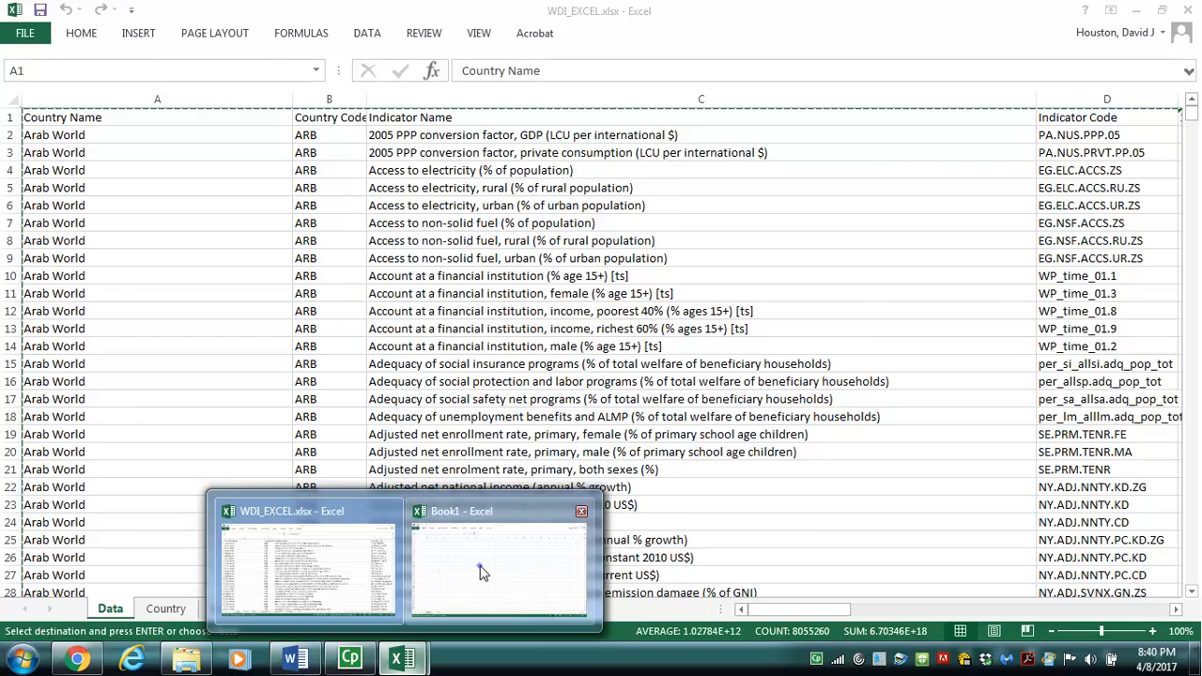
click(481, 573)
right_click(48, 123)
click(85, 207)
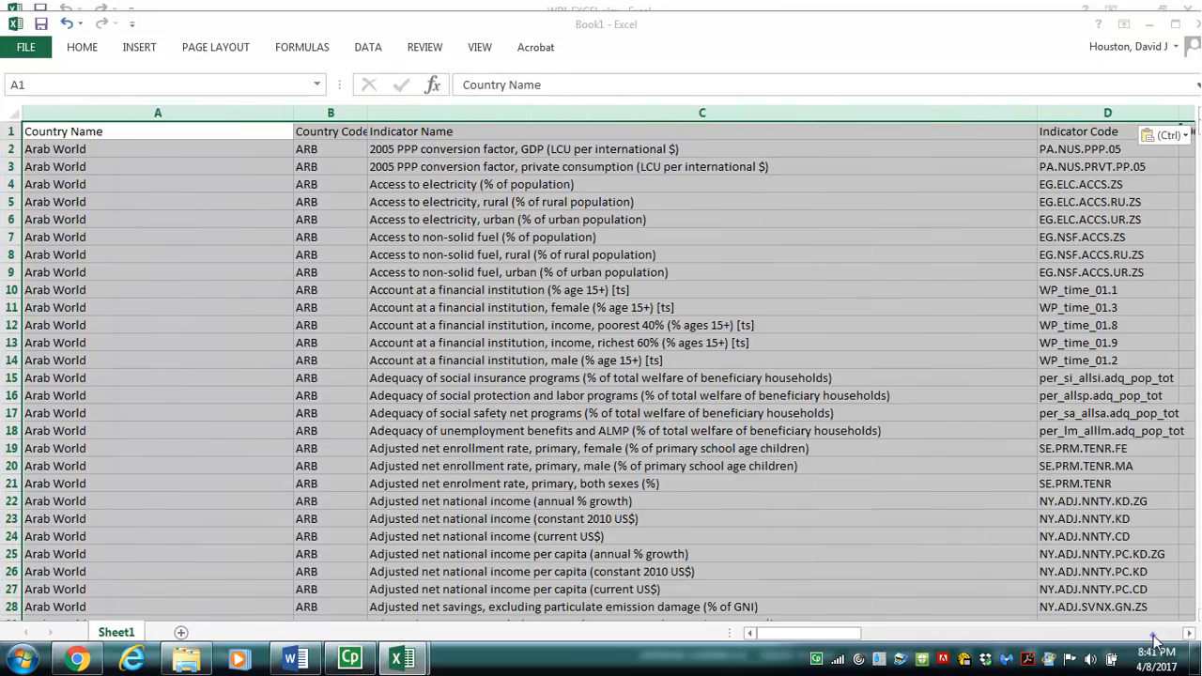
Try to clear the year columns from 1960 to 2008 (E through BA) in Sheet1 of Book1.
drag(60, 110, 206, 100)
click(84, 49)
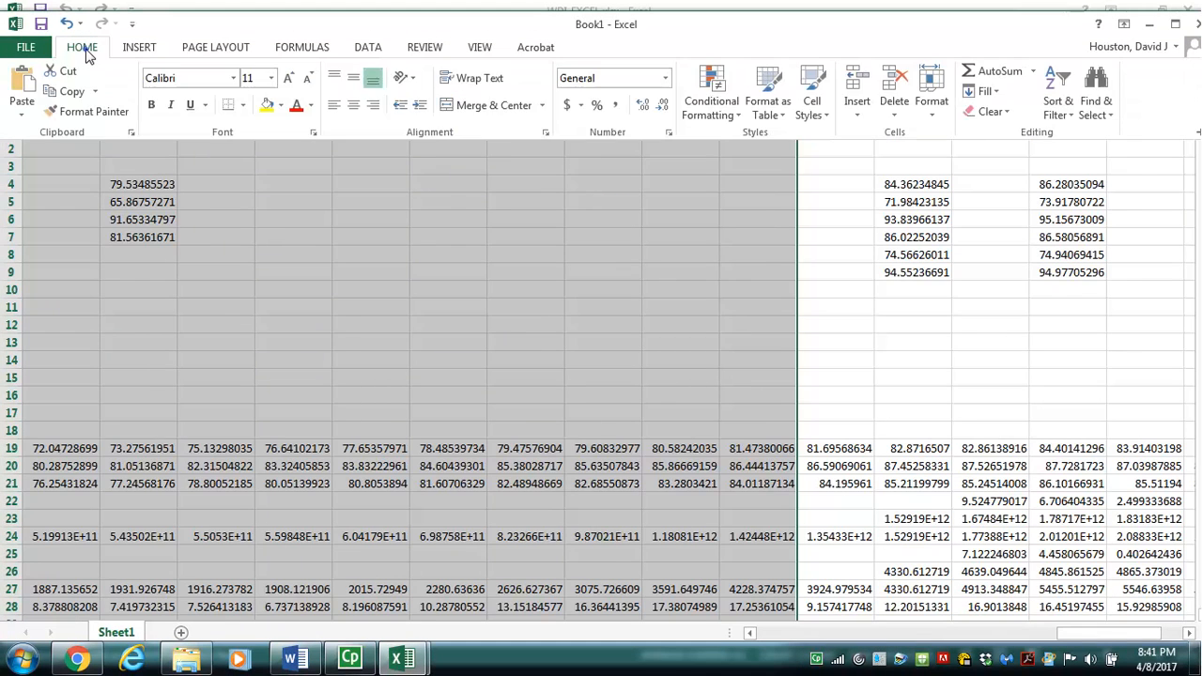
click(84, 49)
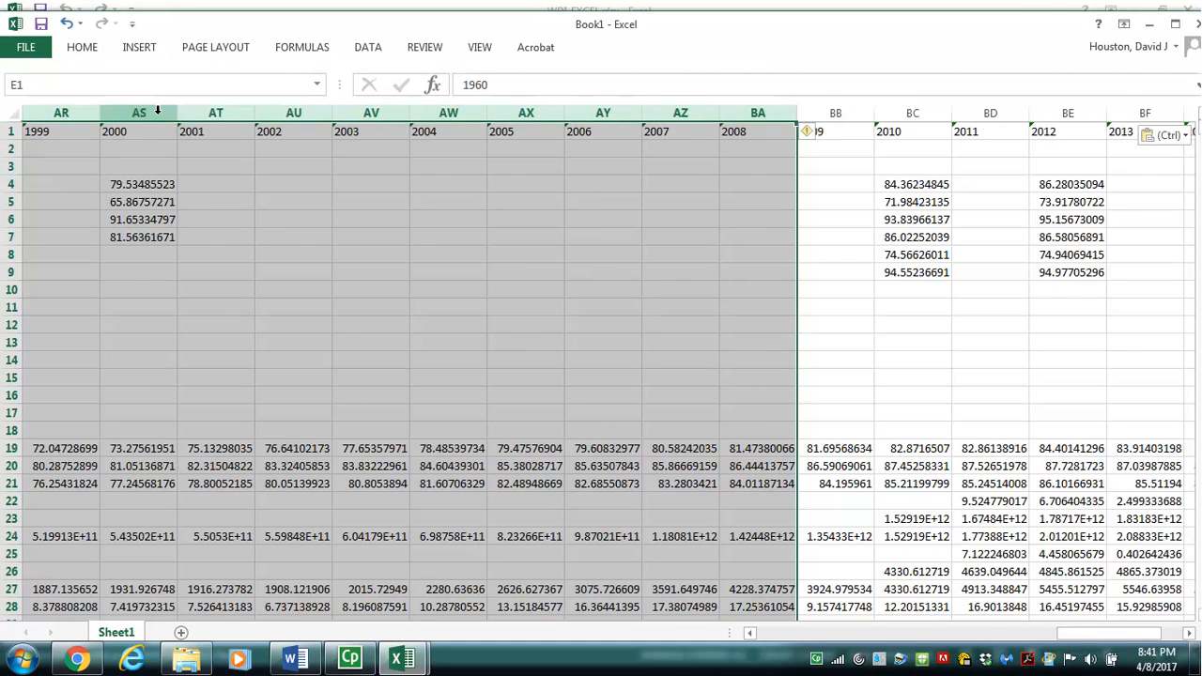
key(Delete)
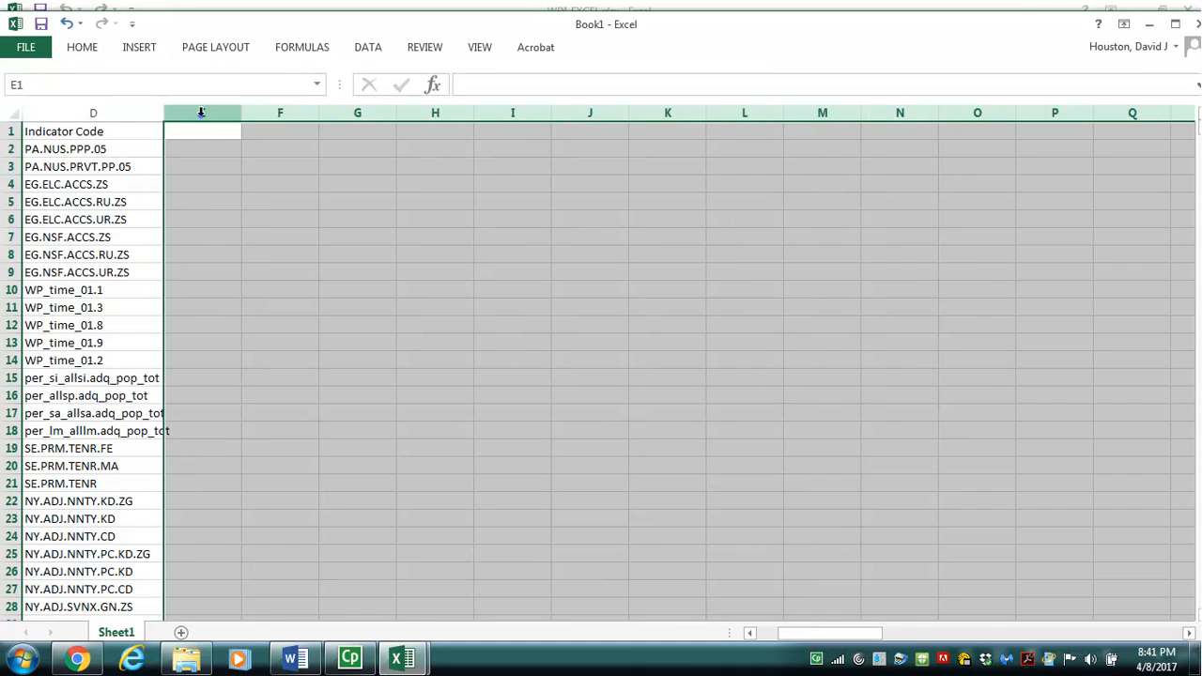
Maximize the Book1 window and undo the clearing of the 1960 to 2008 columns.
click(201, 112)
click(1175, 25)
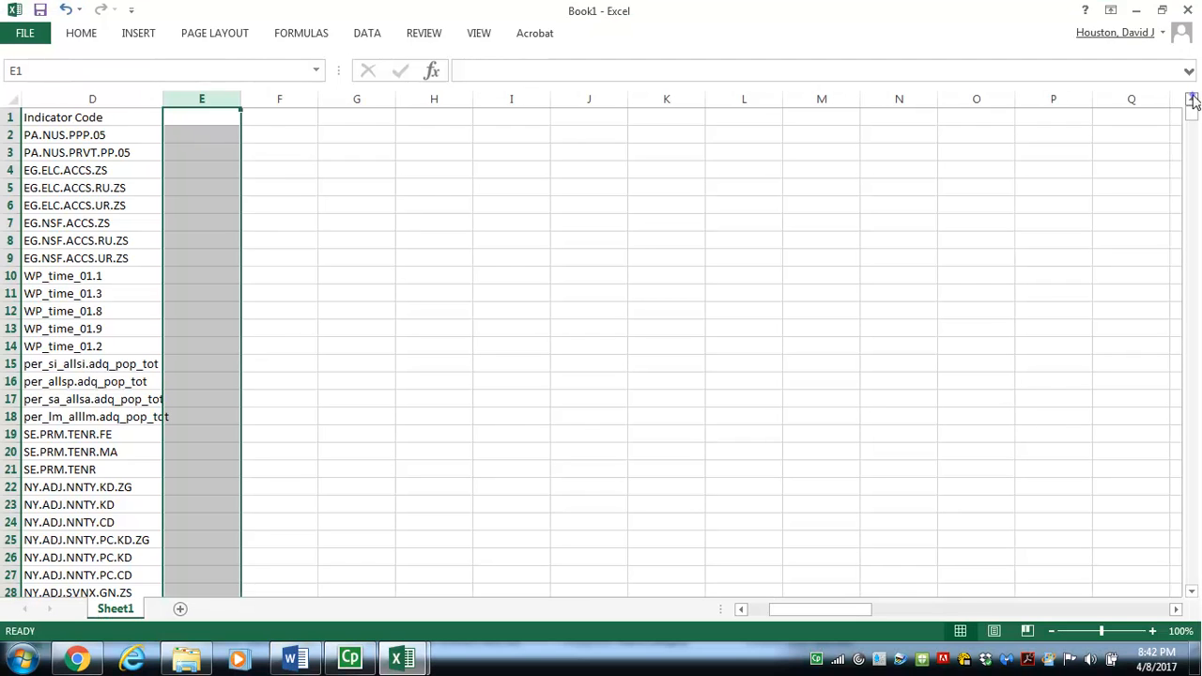
click(666, 117)
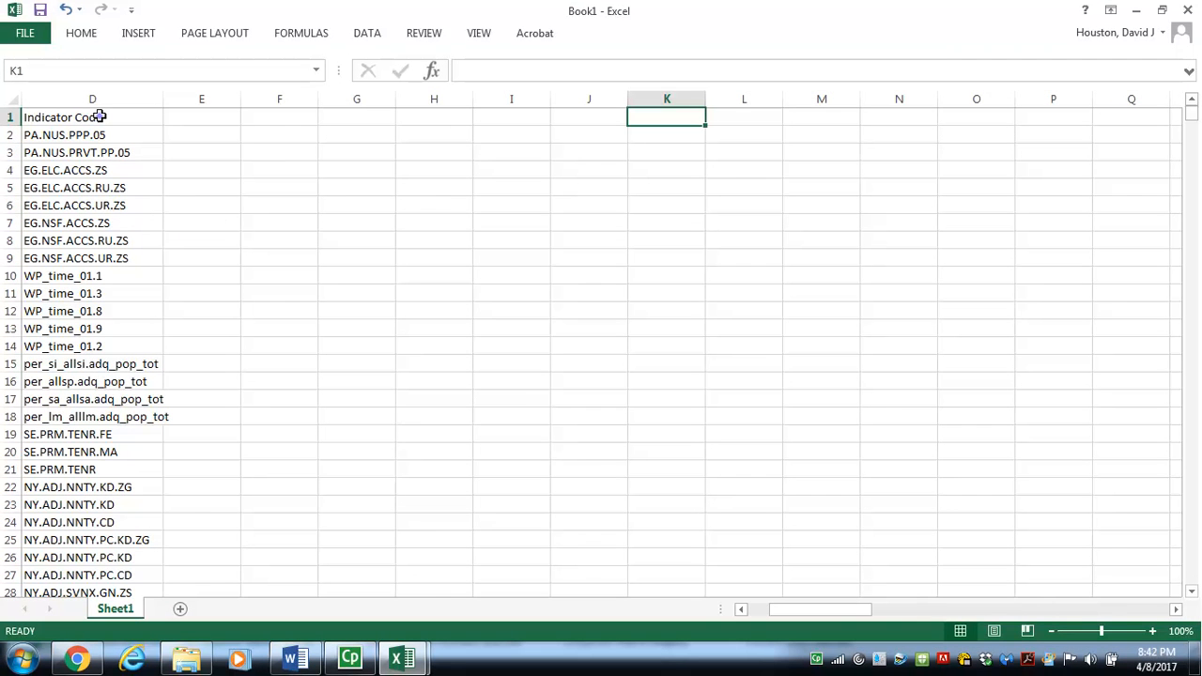
key(ctrl+Home)
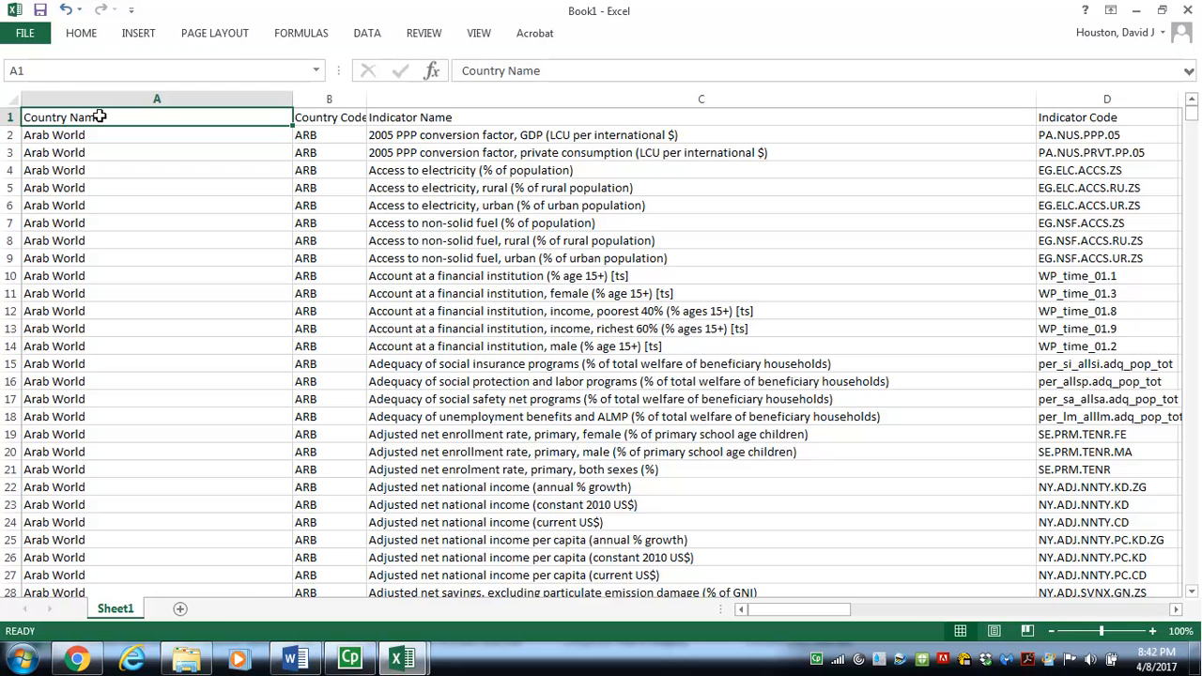
click(65, 10)
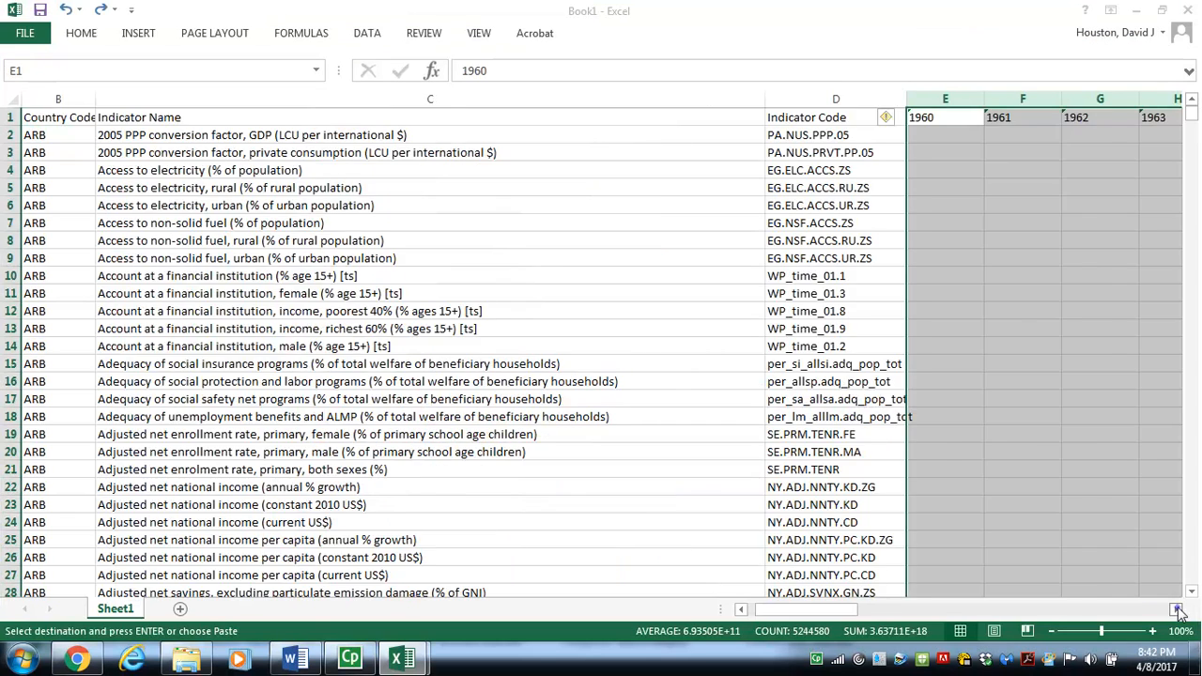
click(1178, 610)
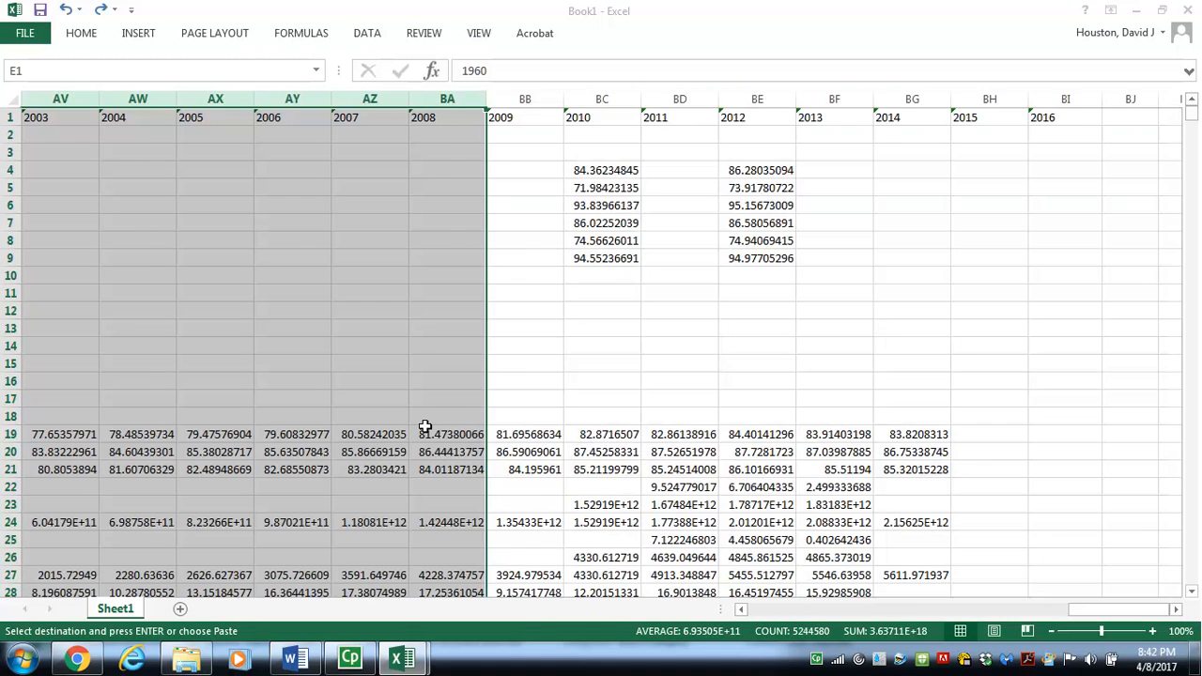
Clear the contents of the 1960 to 2008 columns once more and undo that clearing.
key(Delete)
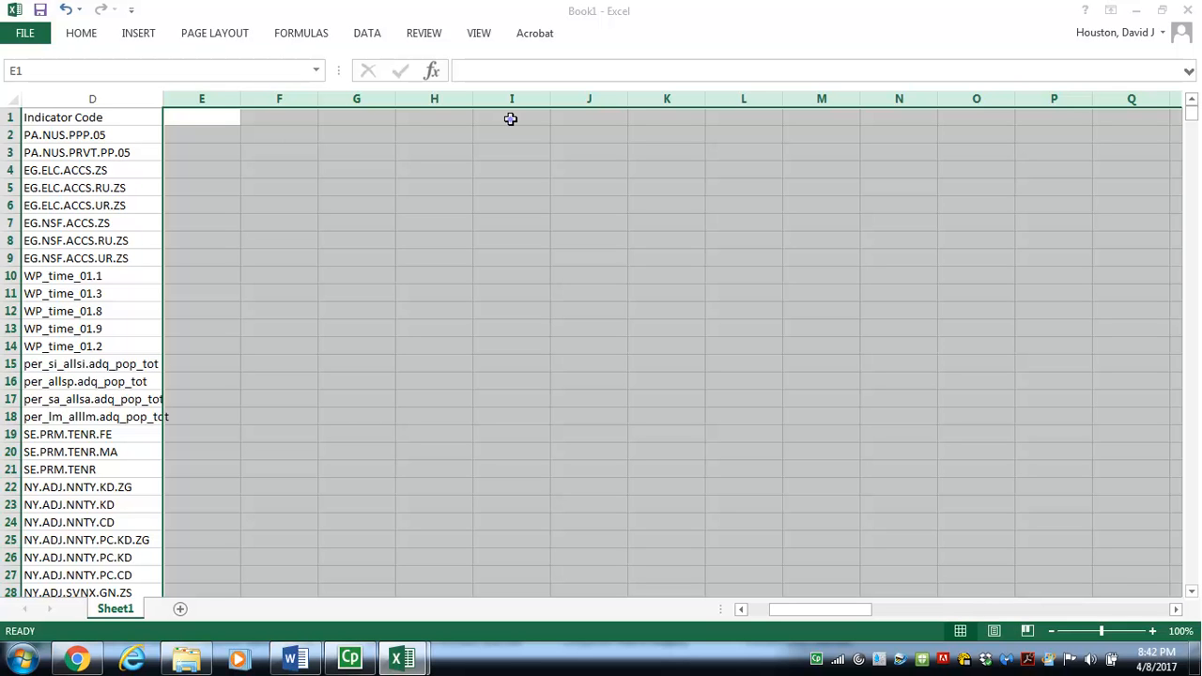
key(Down)
key(Down)
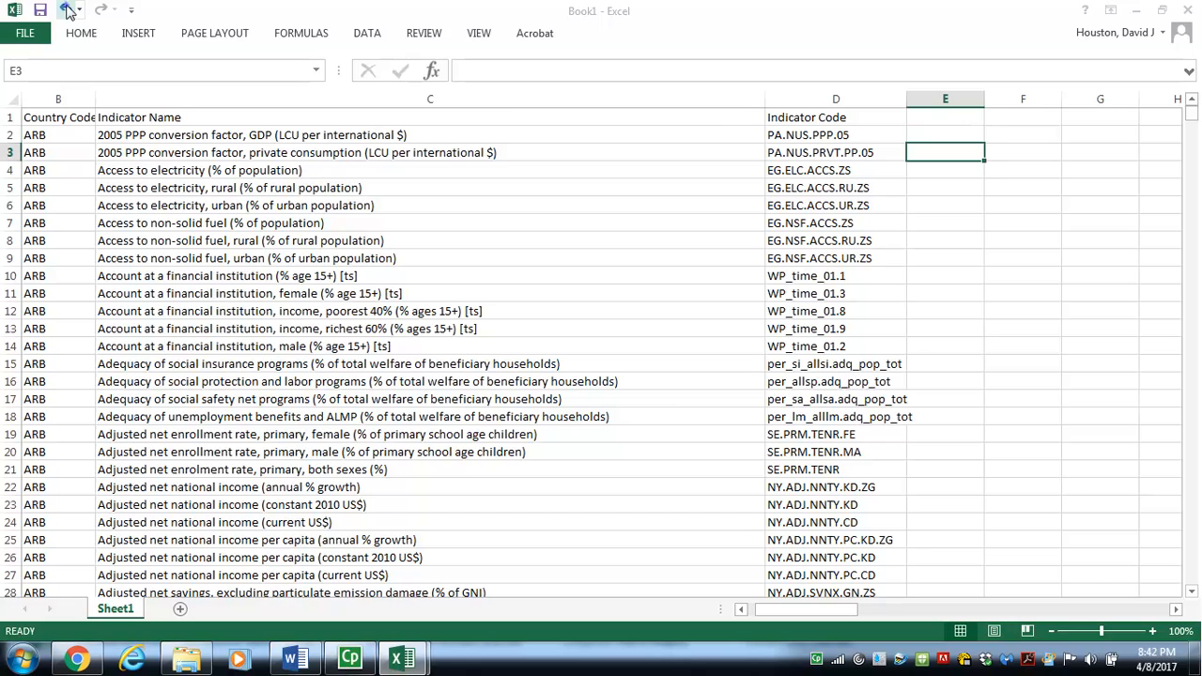
click(66, 9)
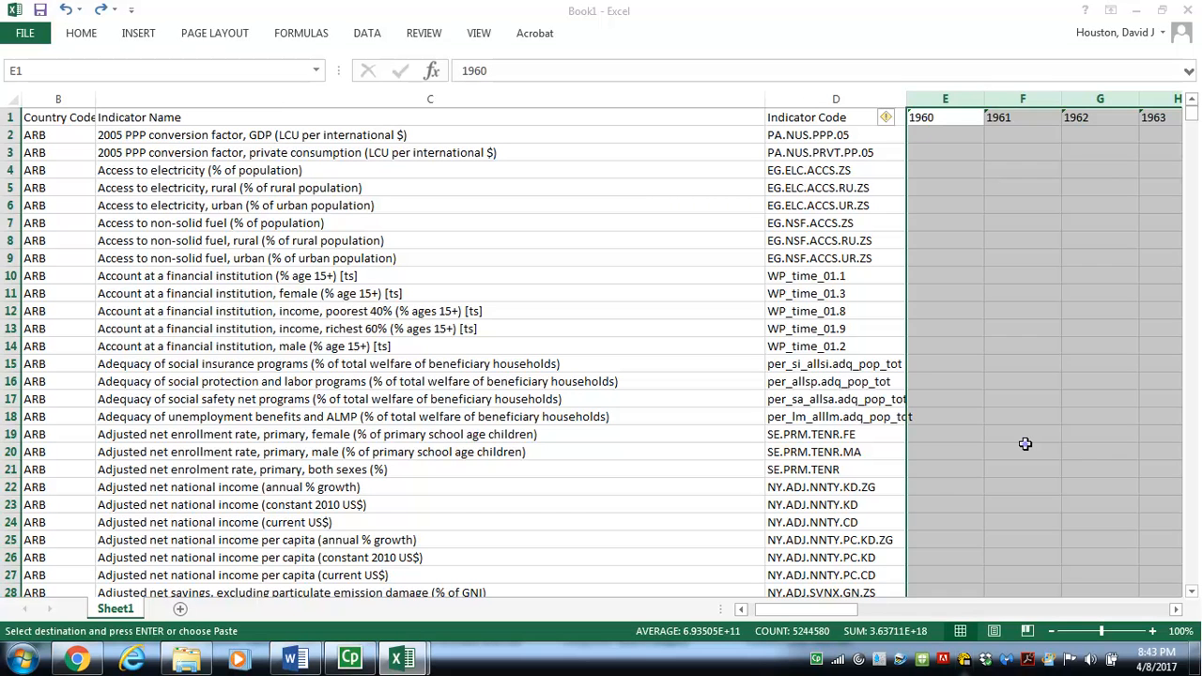
Delete the 1960 and 1961 columns (E and F) from Sheet1.
click(1024, 445)
click(960, 99)
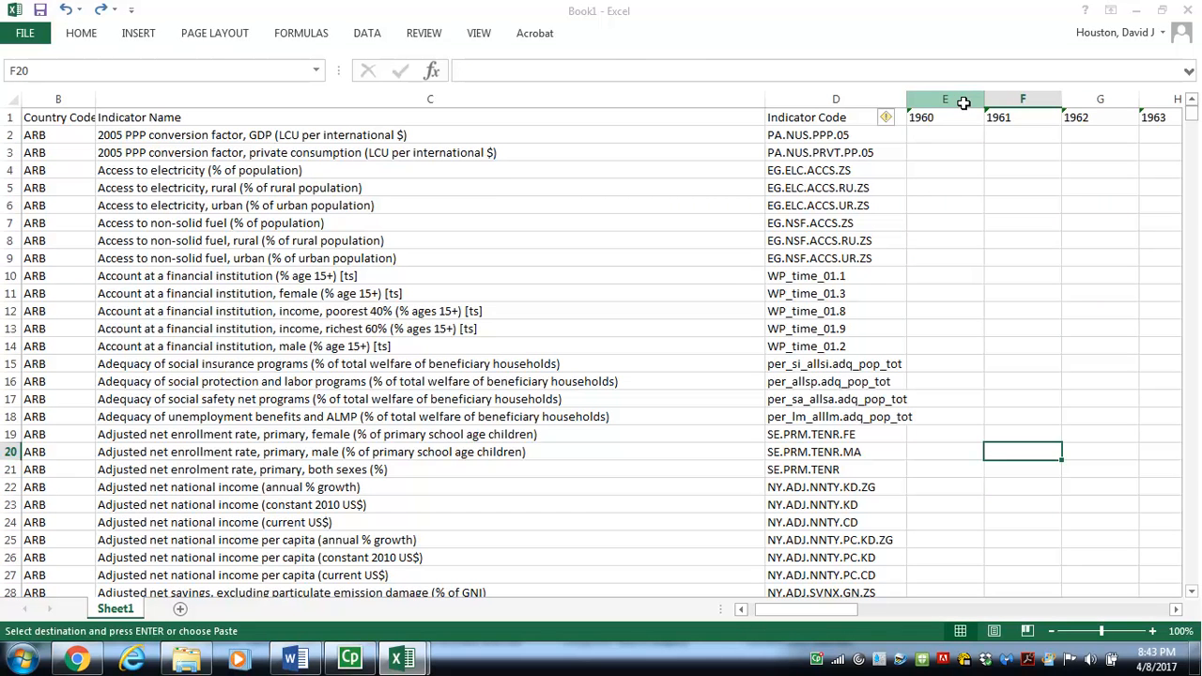
drag(1002, 99, 1005, 99)
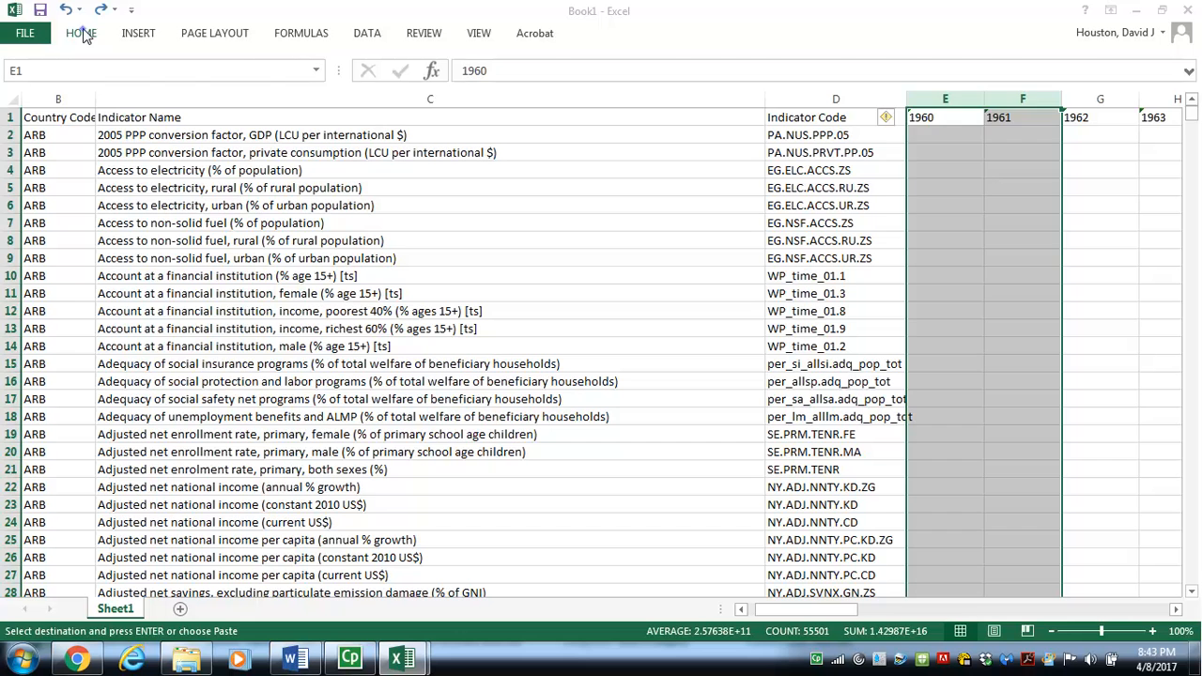
click(82, 34)
click(890, 67)
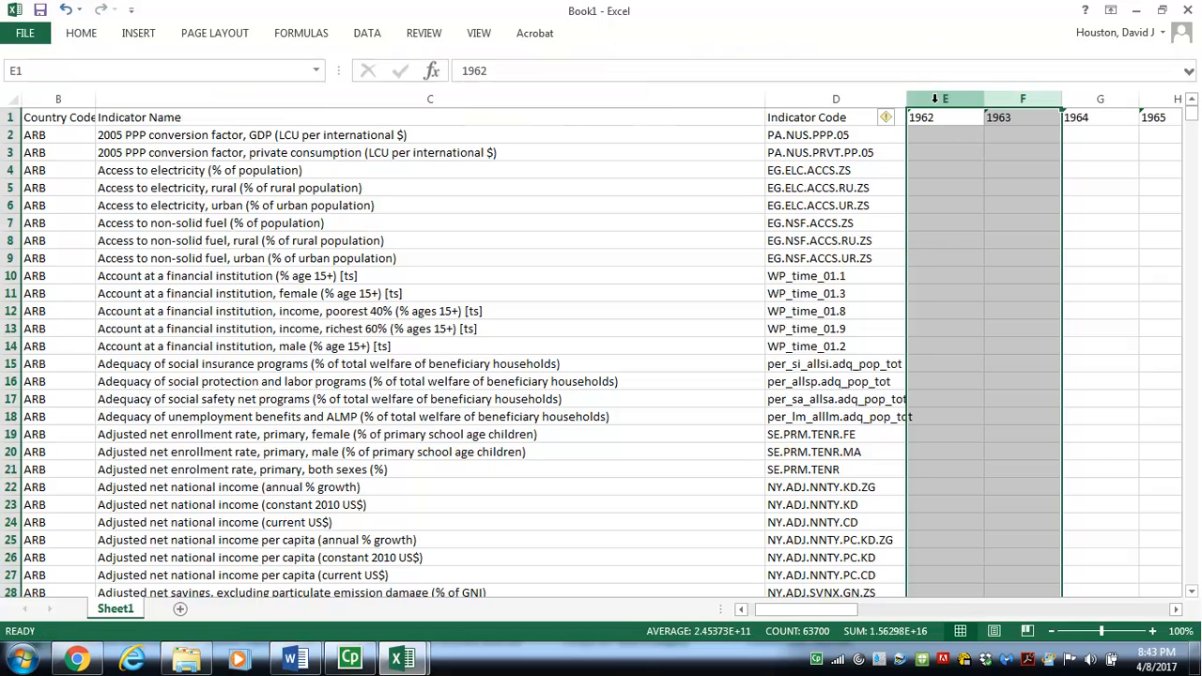
Delete the remaining older year columns, 1962 through 2009 (E through AZ), from Sheet1.
drag(970, 101, 912, 100)
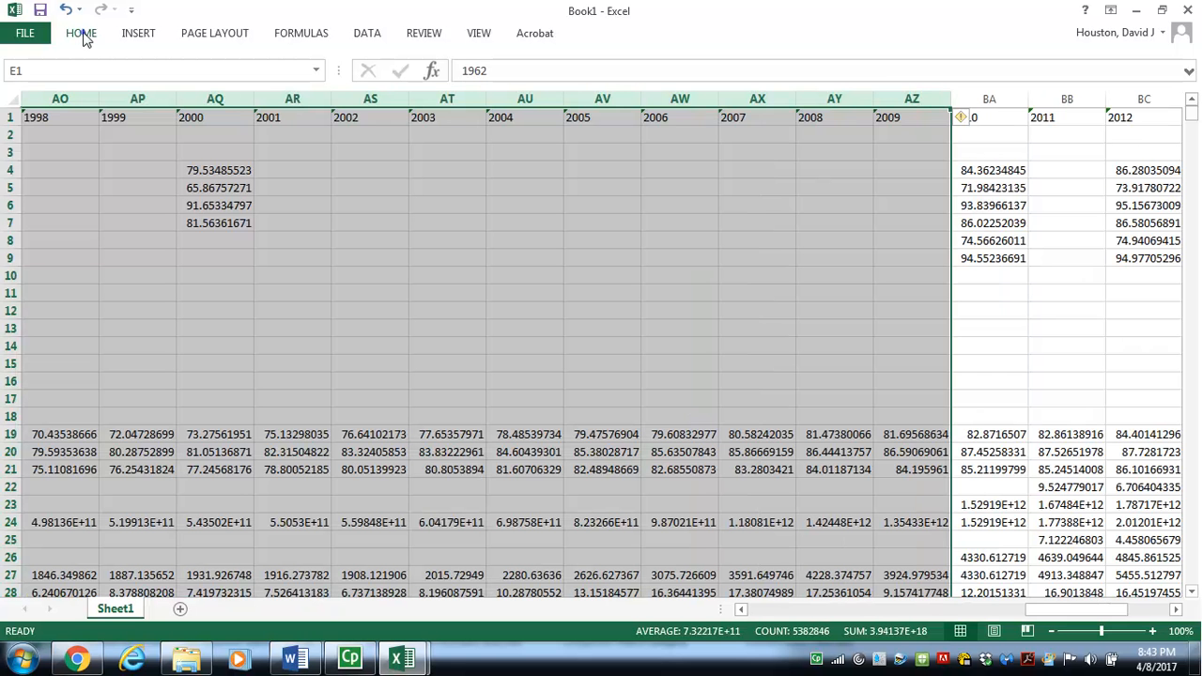
click(82, 34)
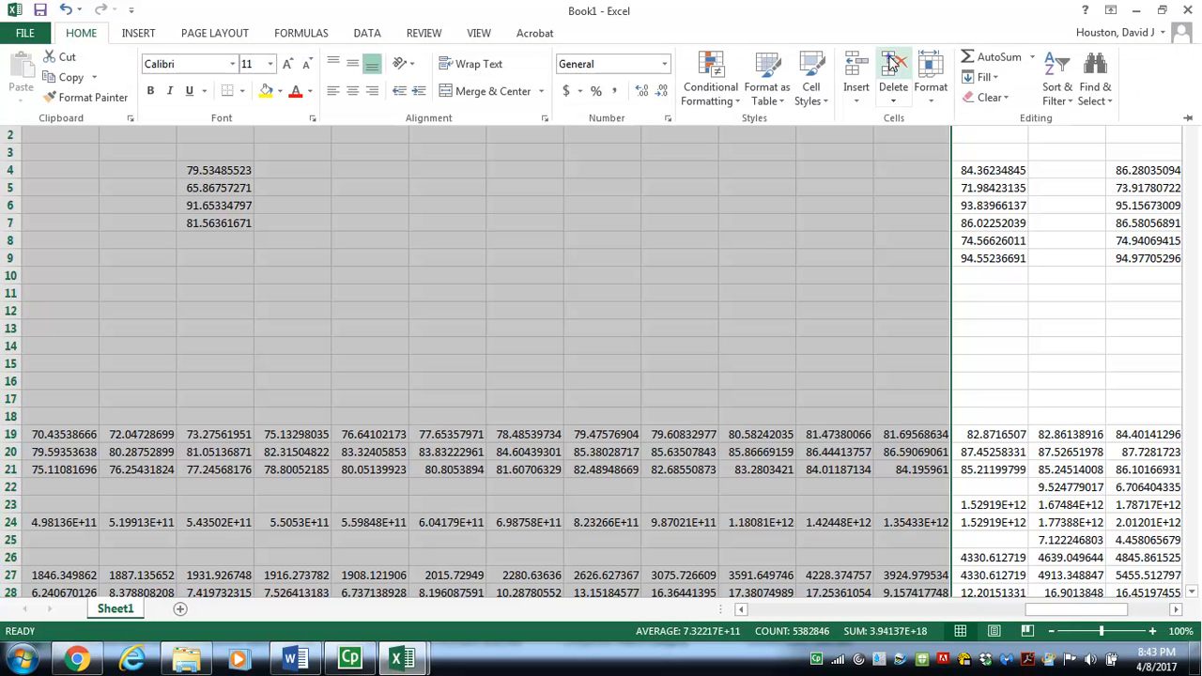
click(893, 64)
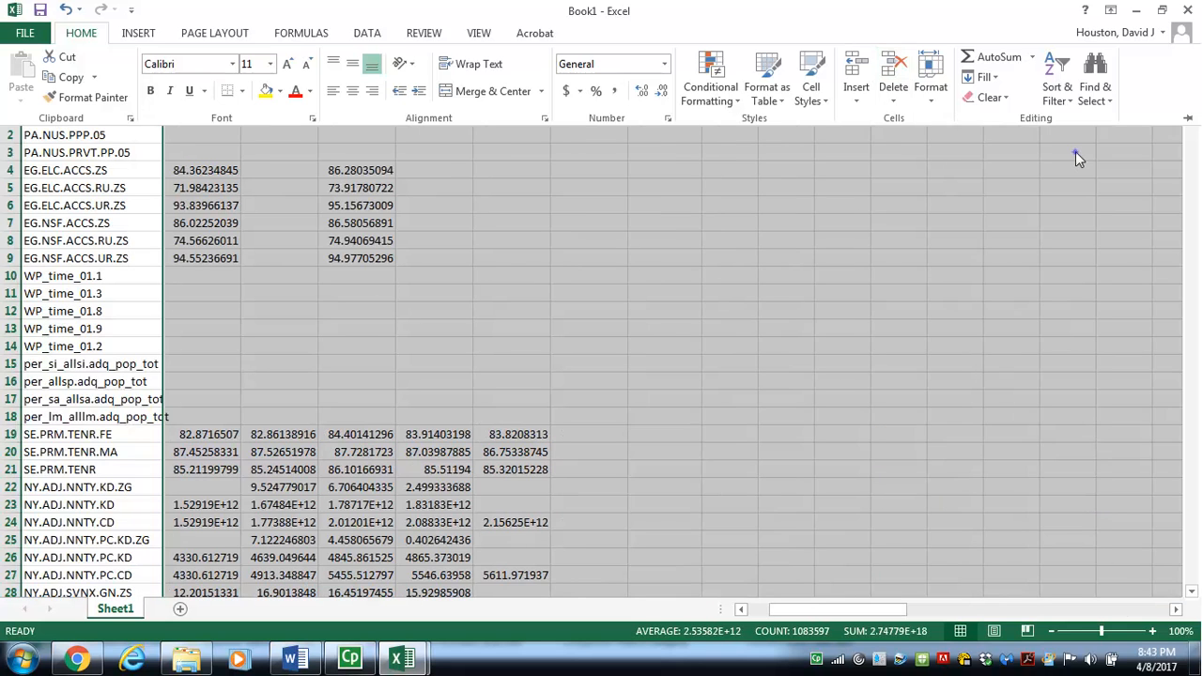
Delete the 2011 through 2016 columns (F through K) so that 2010 is the only year kept.
click(266, 100)
drag(265, 100, 665, 99)
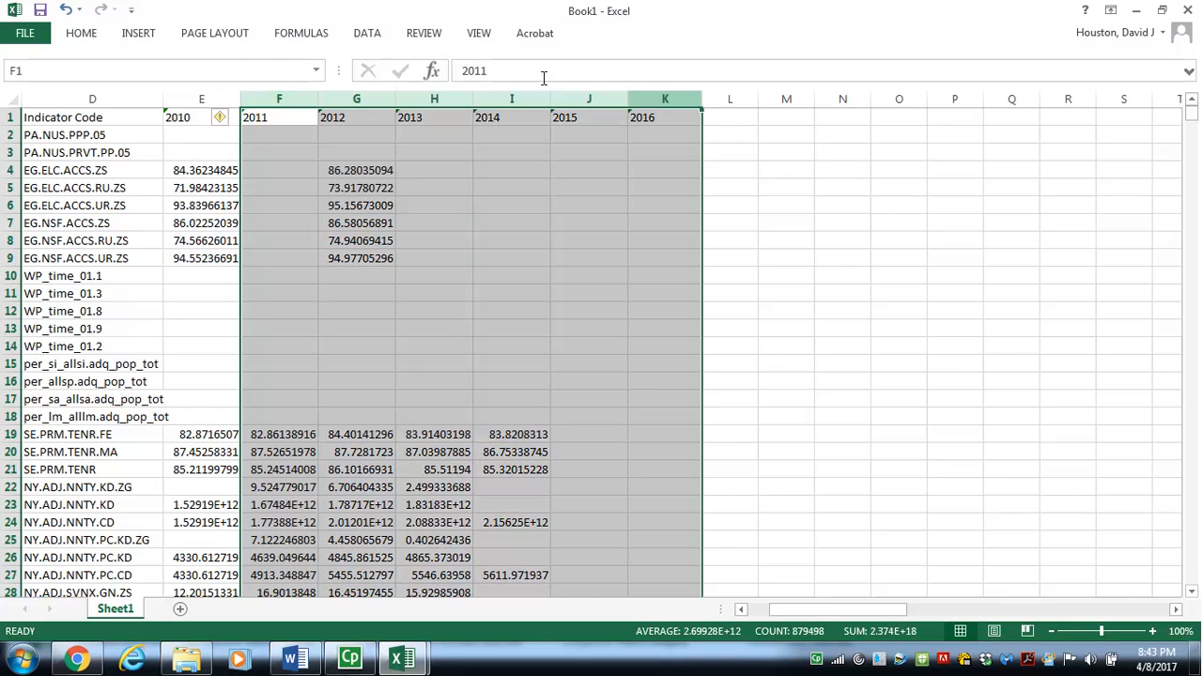
click(80, 33)
click(889, 62)
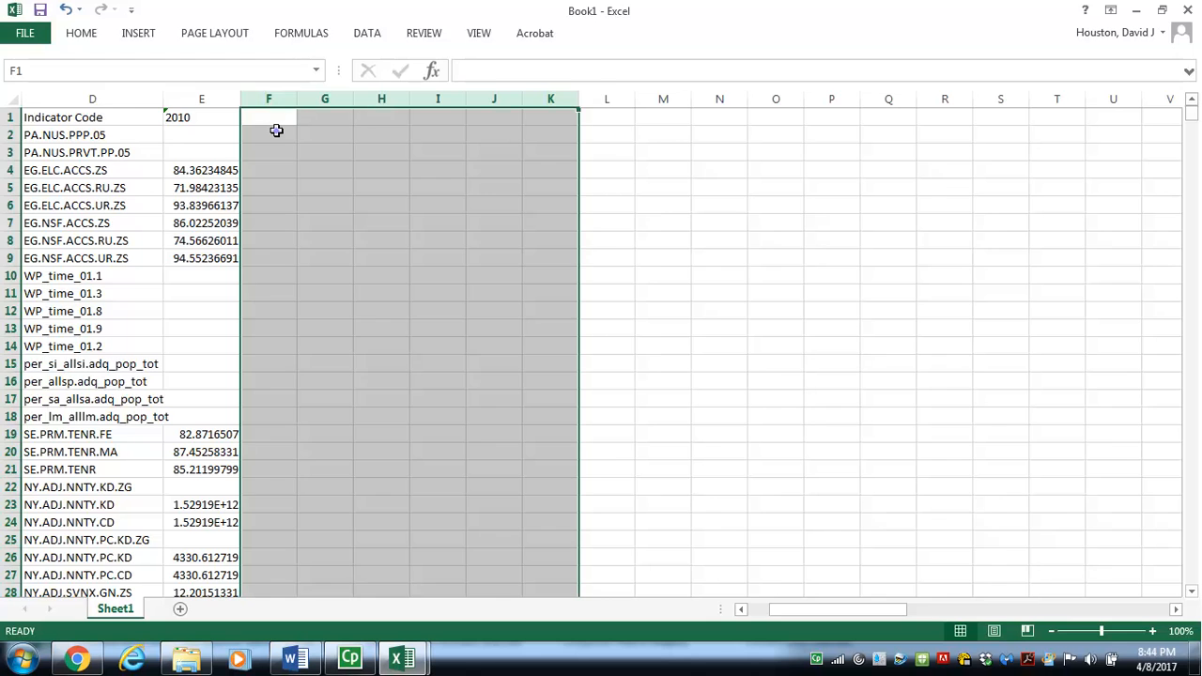
Return to cell A1 and narrow the Country Name and Indicator Name columns so the 2010 column fits in view.
key(ctrl+Home)
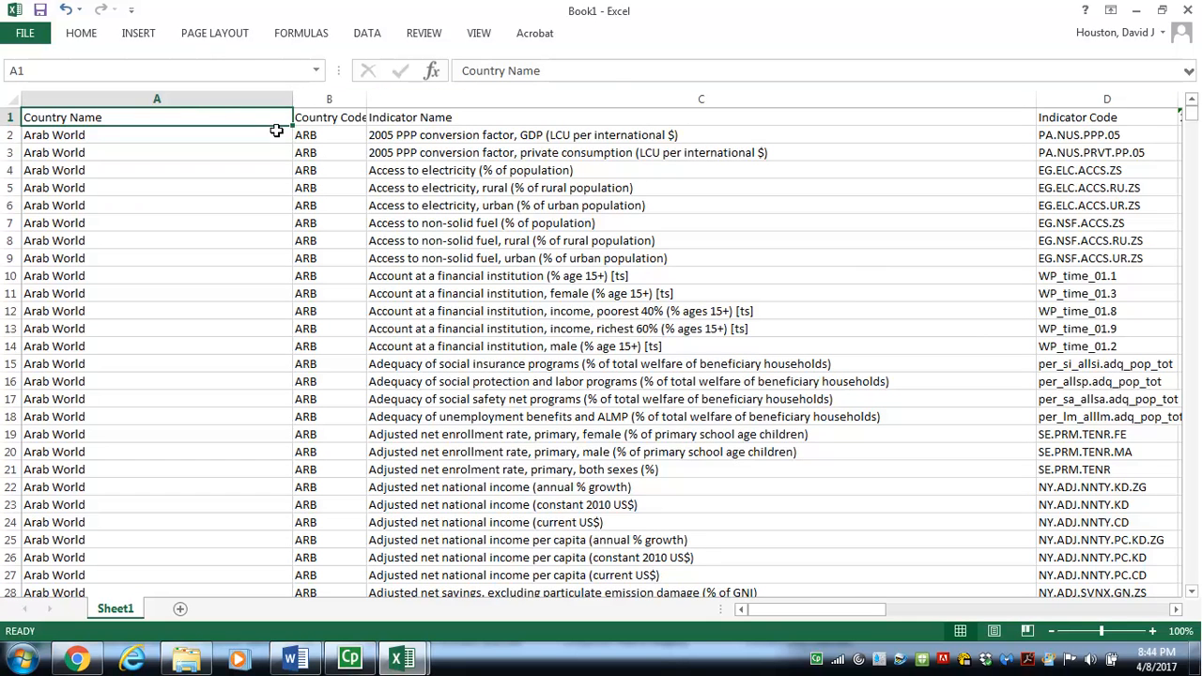
drag(293, 92, 200, 97)
drag(941, 98, 671, 119)
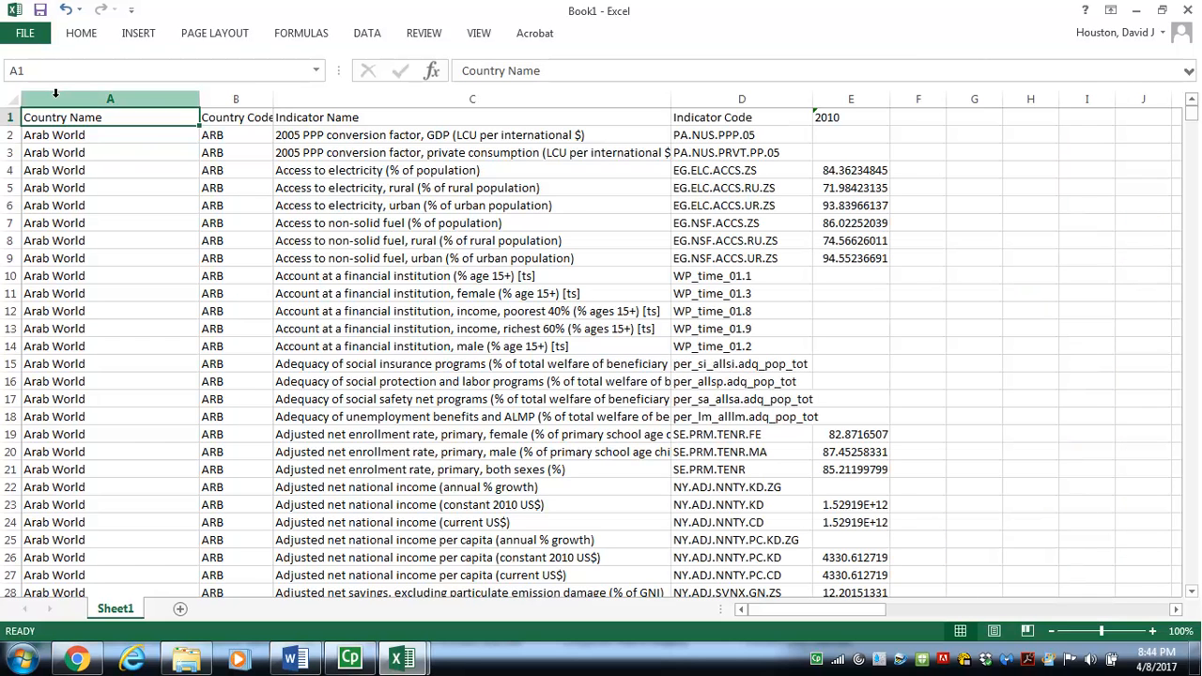
Sort columns A through E of Sheet1 by Indicator Name.
click(56, 97)
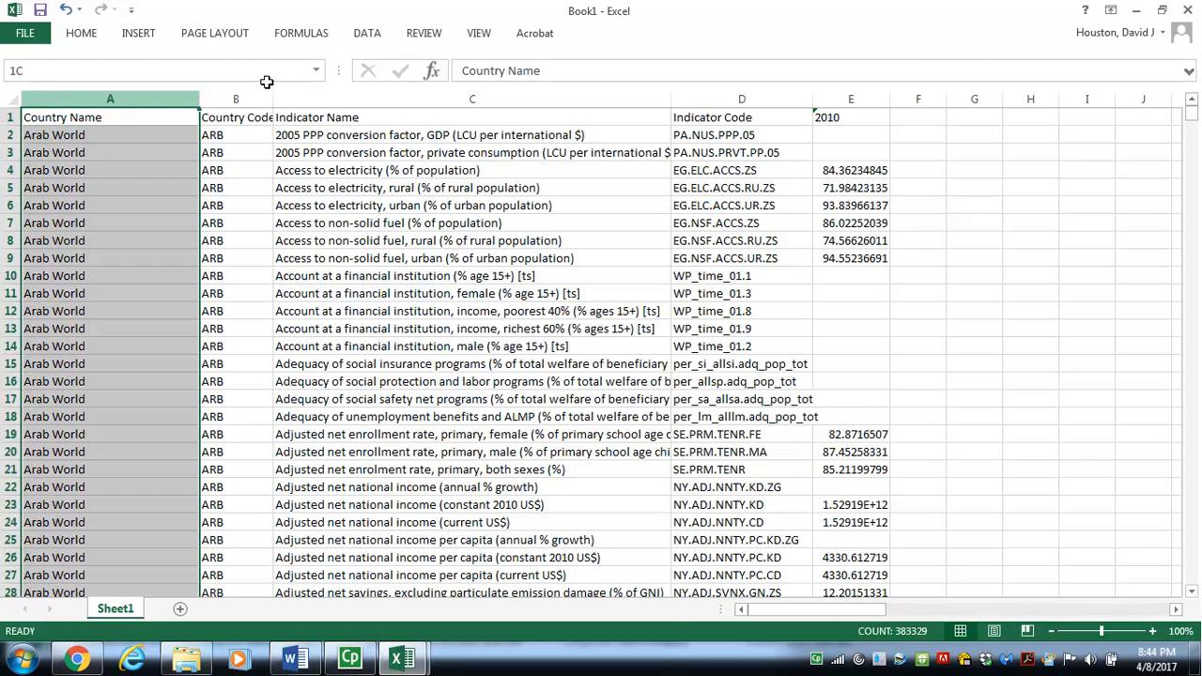
key(ctrl+shift+Right)
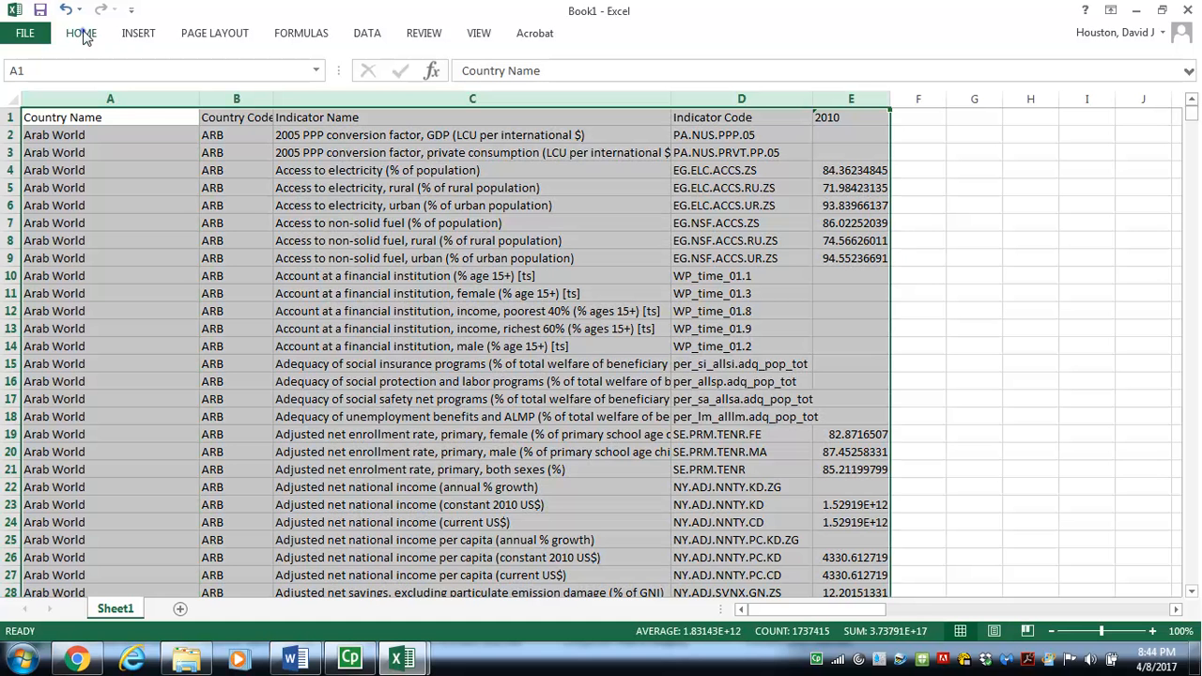
click(82, 33)
click(364, 34)
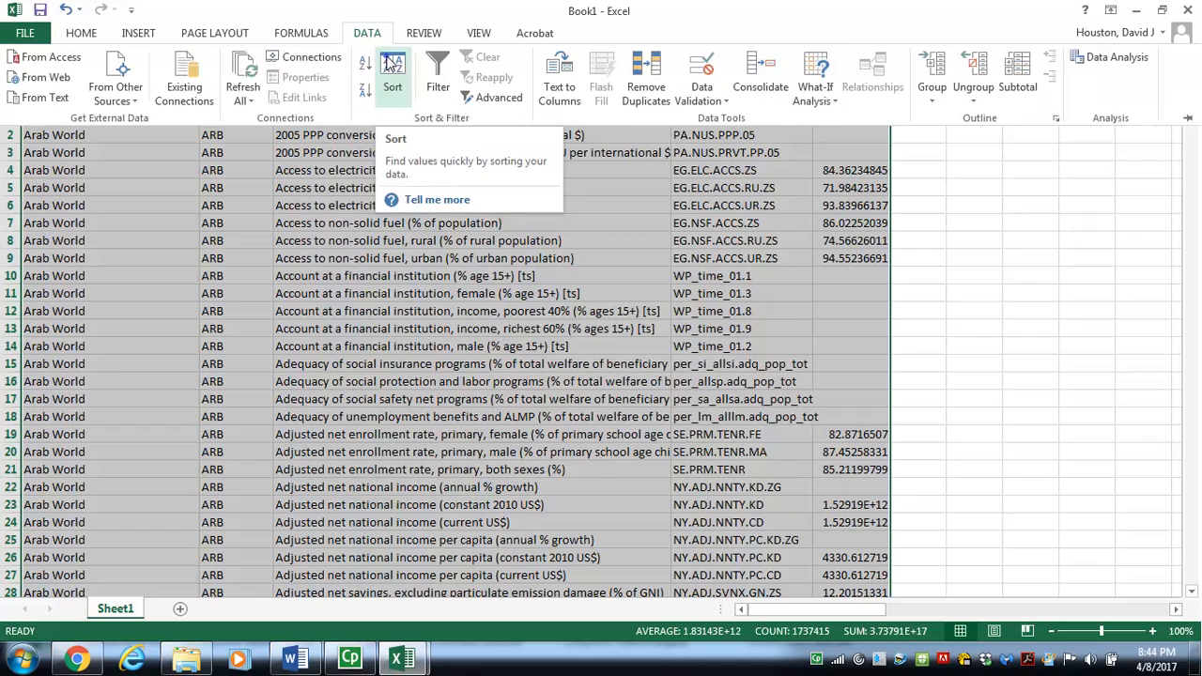
click(392, 77)
click(386, 213)
click(355, 252)
click(630, 344)
Review the sorted rows in Sheet1 to check how countries are grouped under each indicator.
click(1191, 563)
click(1191, 563)
click(1191, 563)
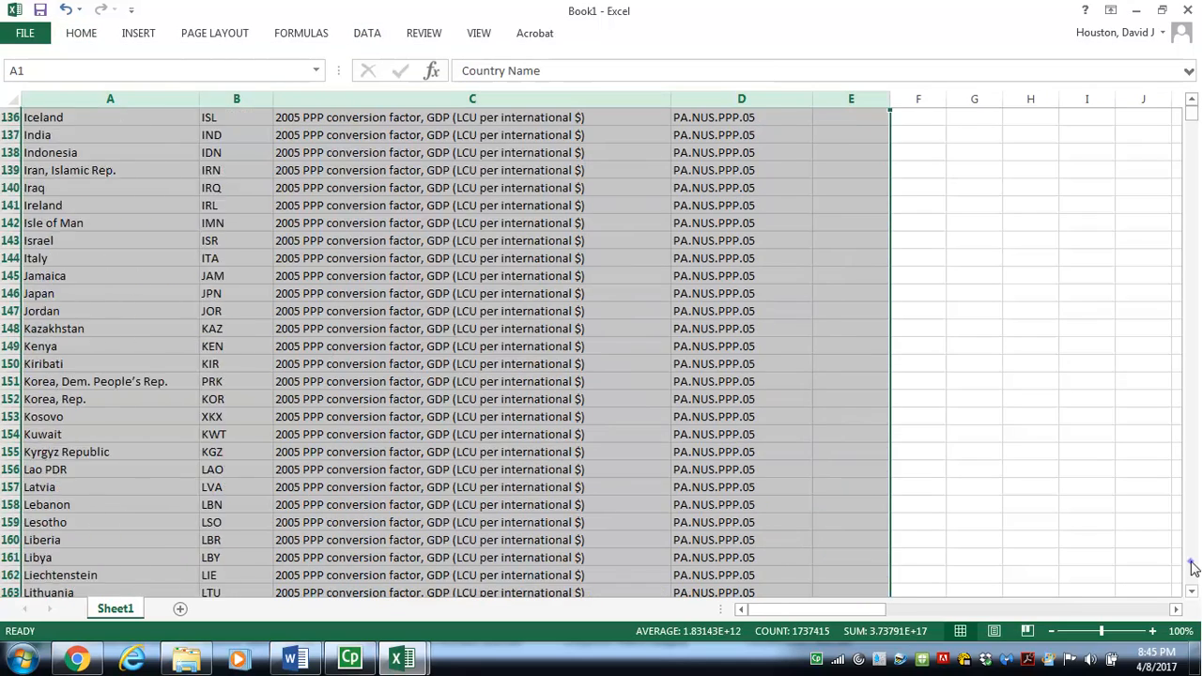
click(1191, 564)
click(1191, 564)
click(1191, 563)
click(1191, 563)
click(1191, 564)
drag(1192, 114, 1192, 107)
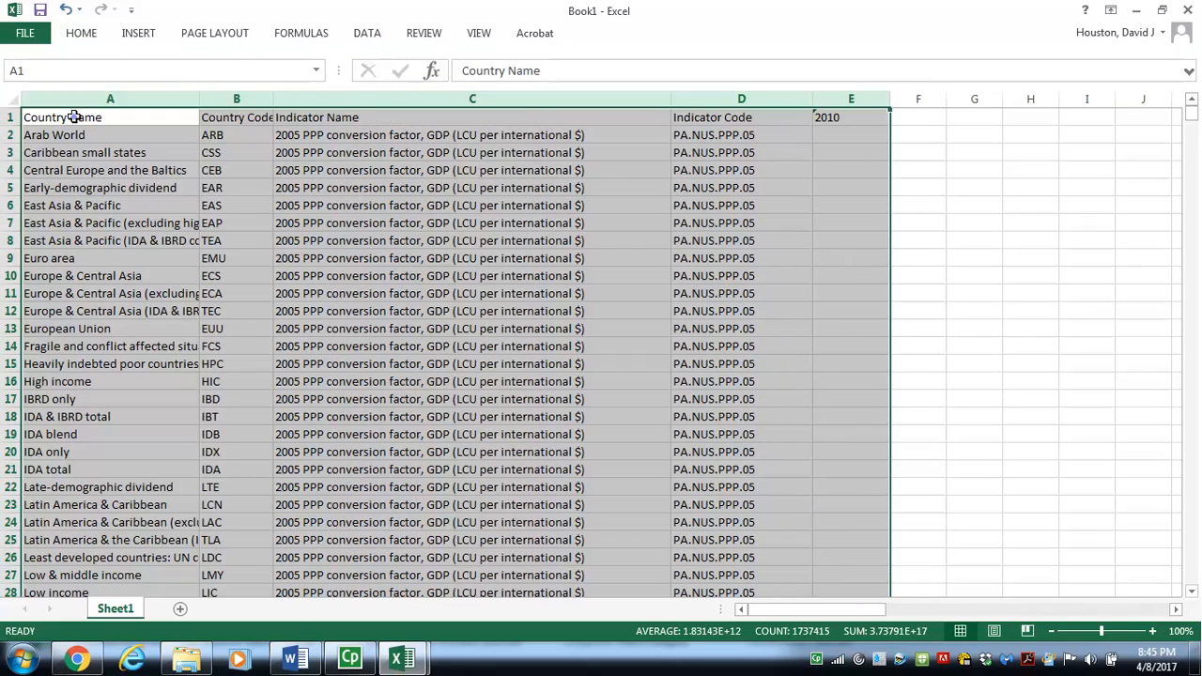
Switch to Word and copy the indicator name "Access to electricity (% of population)" from Document1.
click(74, 116)
click(292, 658)
triple_click(453, 174)
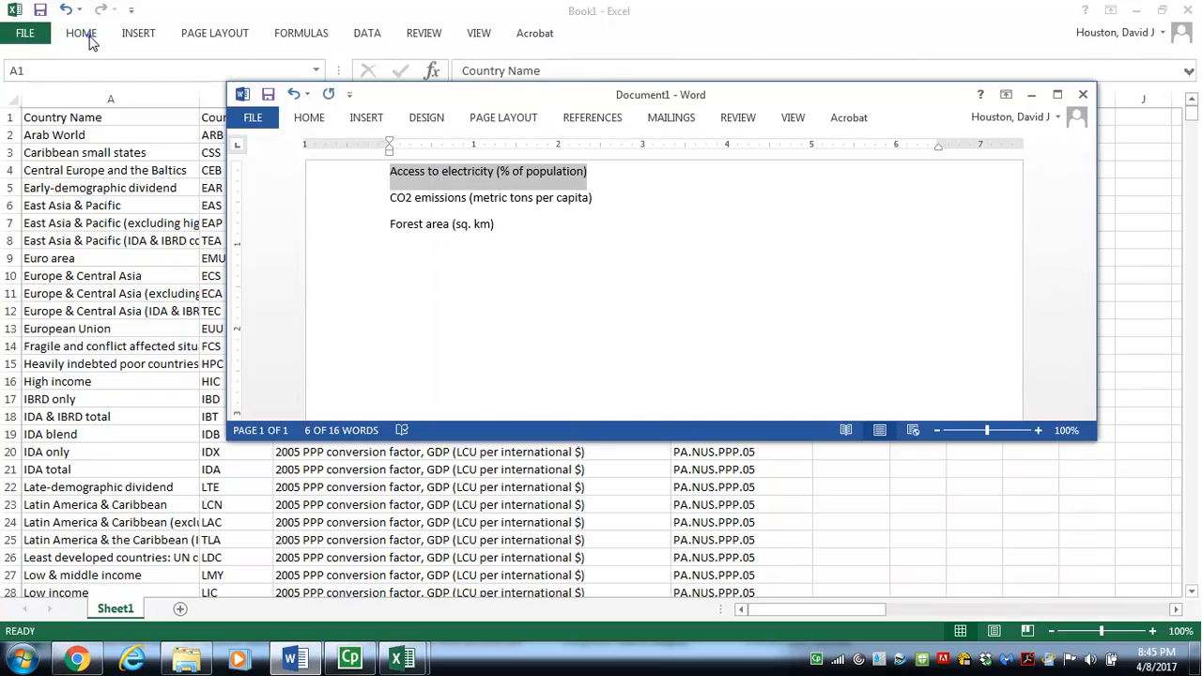
key(ctrl+c)
Back in Excel, find the first "Access to electricity (% of population)" row in Sheet1.
click(81, 32)
click(1092, 94)
click(1078, 118)
key(ctrl+v)
click(558, 336)
click(641, 334)
Copy all "Access to electricity (% of population)" rows, columns A through E, from Sheet1 into a new Sheet2 starting at A1.
click(73, 346)
drag(113, 347, 851, 489)
click(180, 610)
click(125, 608)
right_click(585, 280)
click(630, 319)
click(172, 608)
key(ctrl+v)
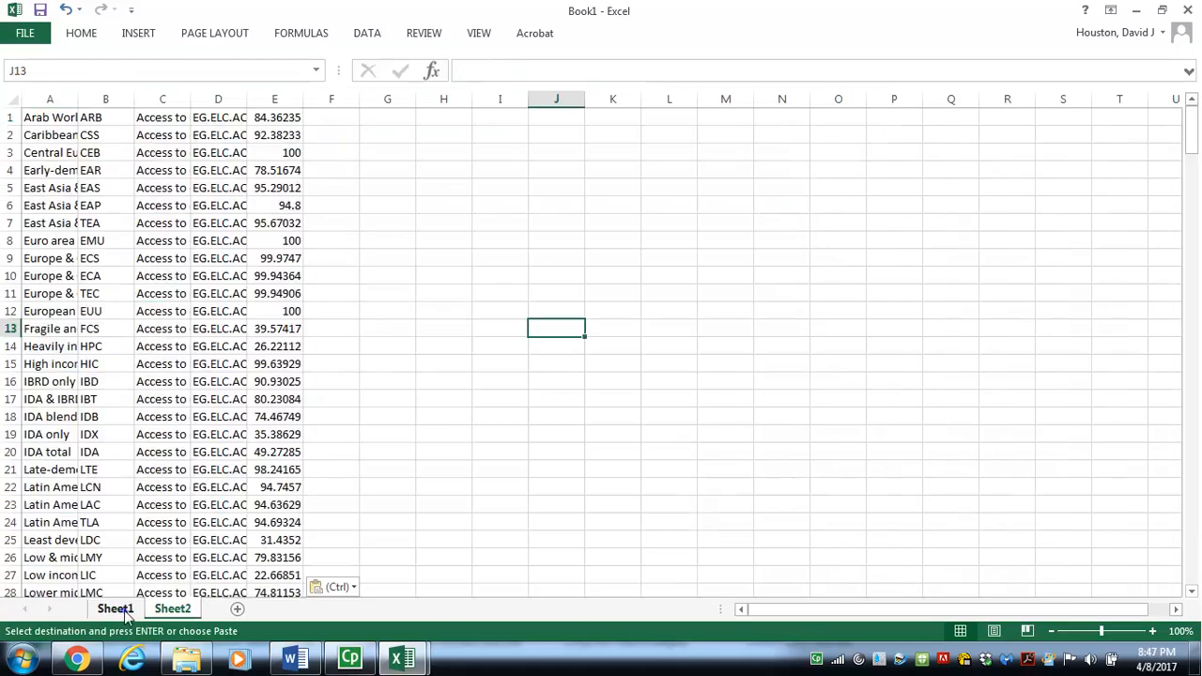
Return to Sheet1, switch to Word and copy the indicator name "CO2 emissions (metric tons per capita)" from the document.
click(125, 610)
click(303, 667)
triple_click(451, 203)
key(ctrl+c)
click(271, 7)
Find the first "CO2 emissions (metric tons per capita)" row in Sheet1 of the Excel workbook.
click(108, 368)
click(81, 33)
click(1096, 89)
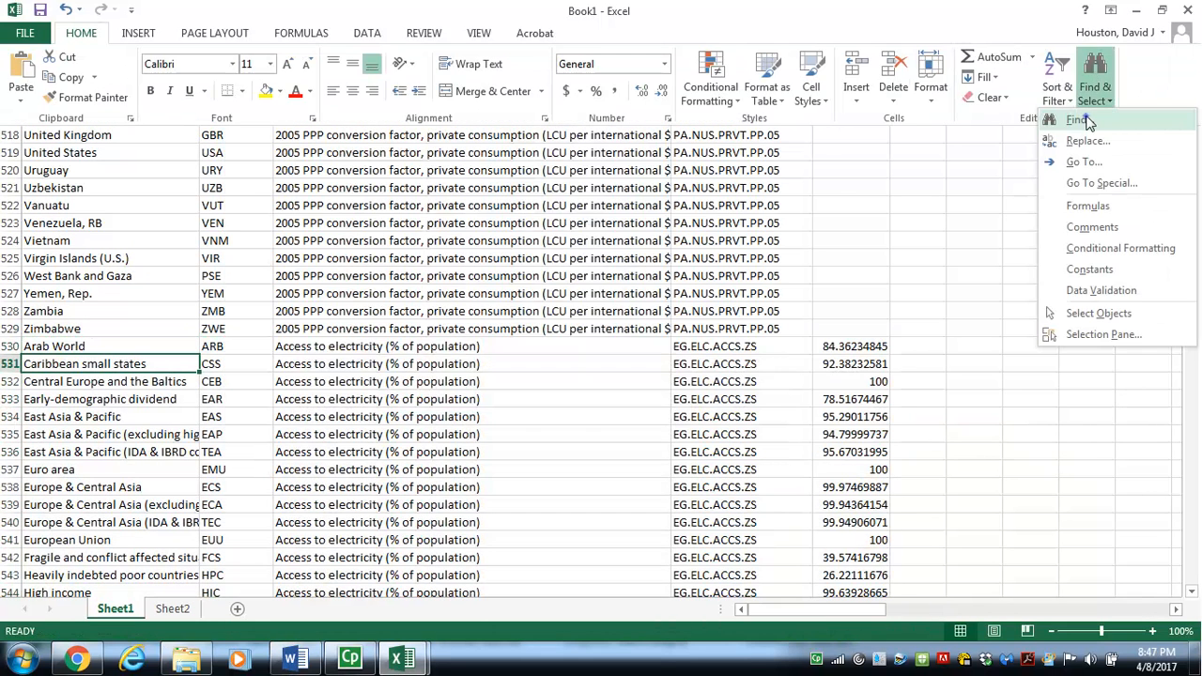
click(1072, 118)
right_click(450, 254)
click(489, 306)
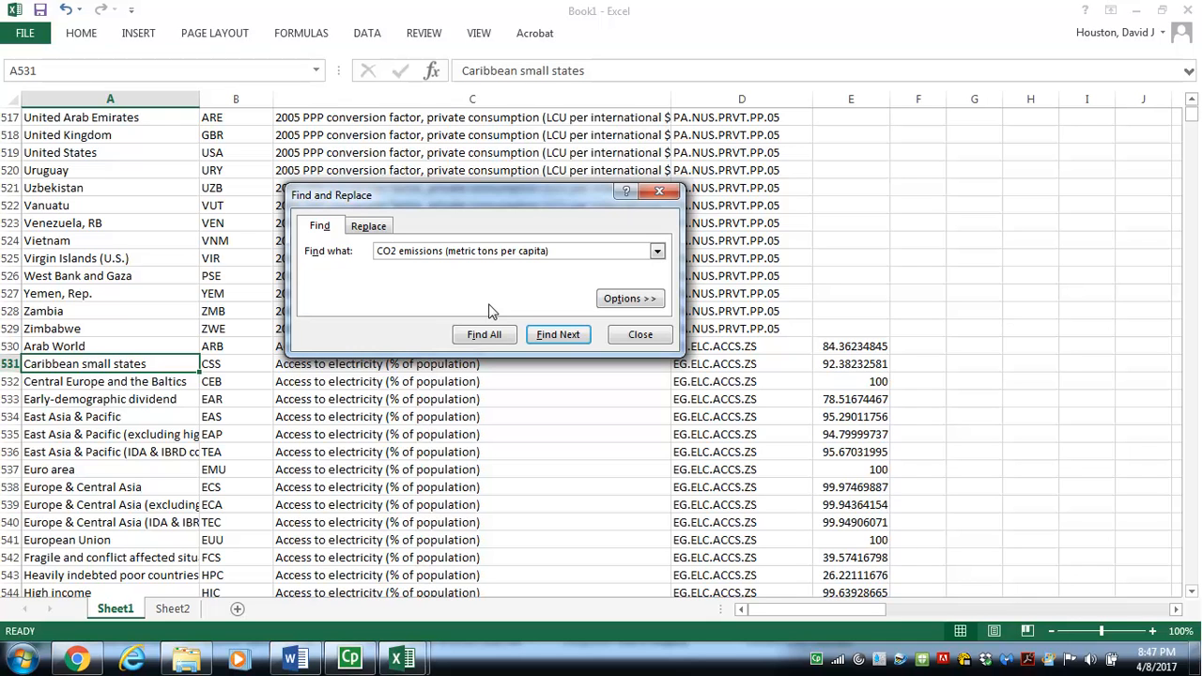
click(558, 336)
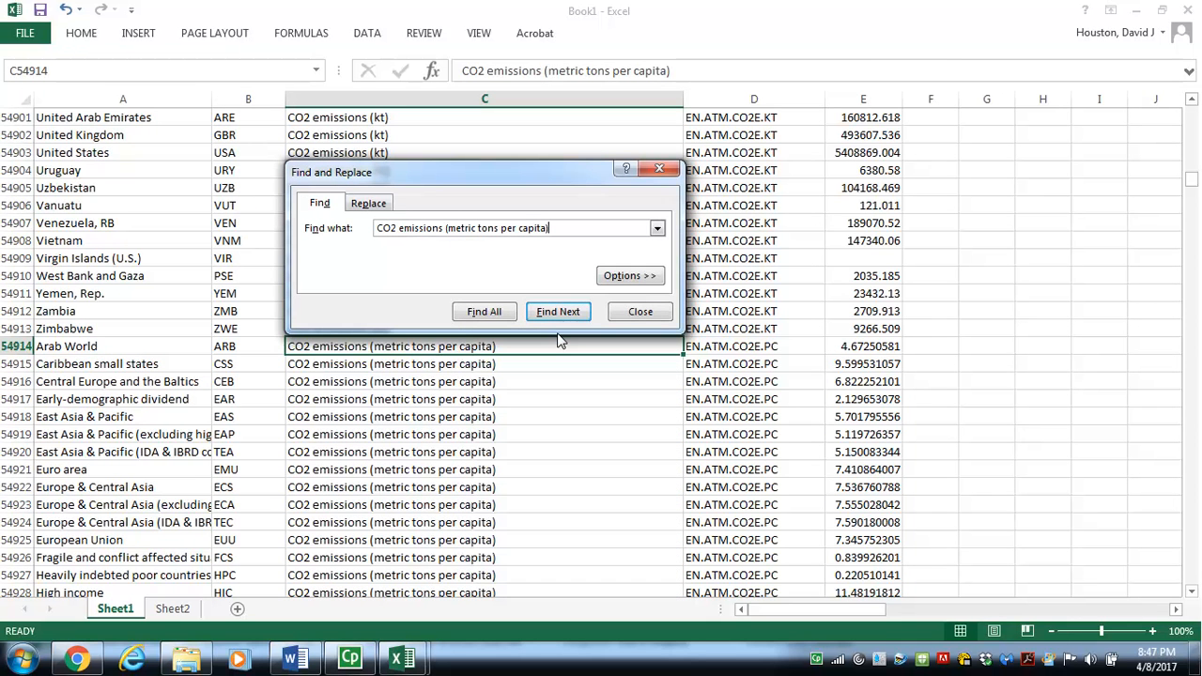
click(661, 171)
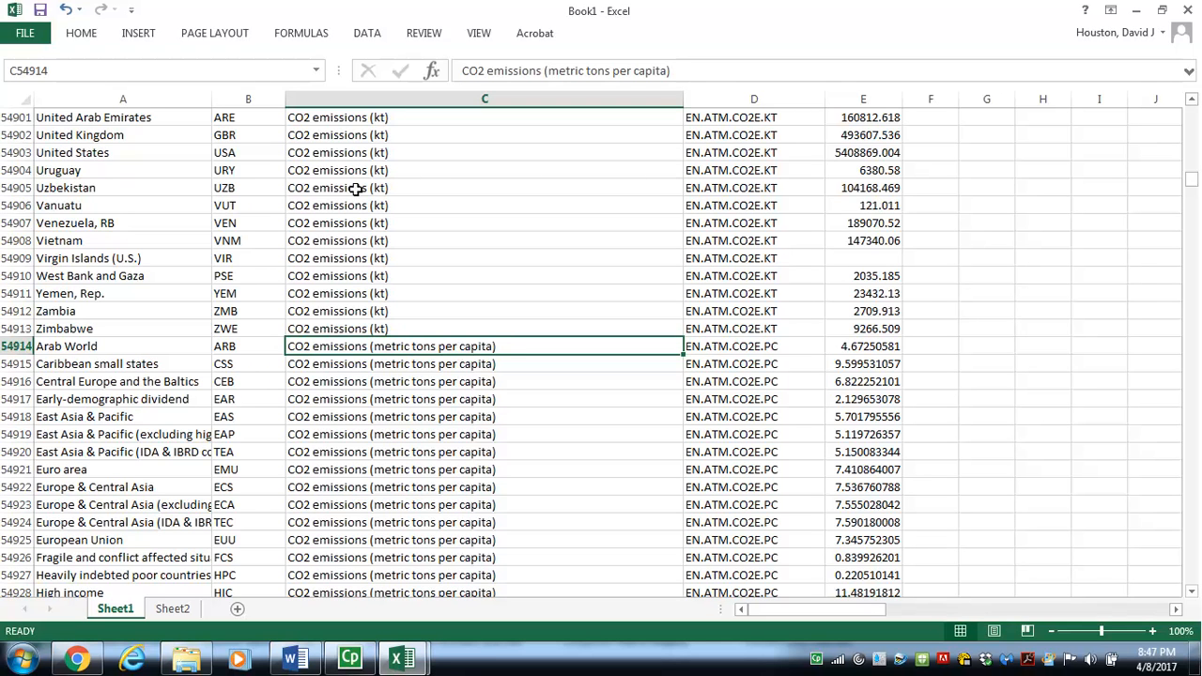
Copy the "CO2 emissions (metric tons per capita)" rows, A54914 through E55177, from Sheet1 and paste them into Sheet2 starting at G1.
click(115, 346)
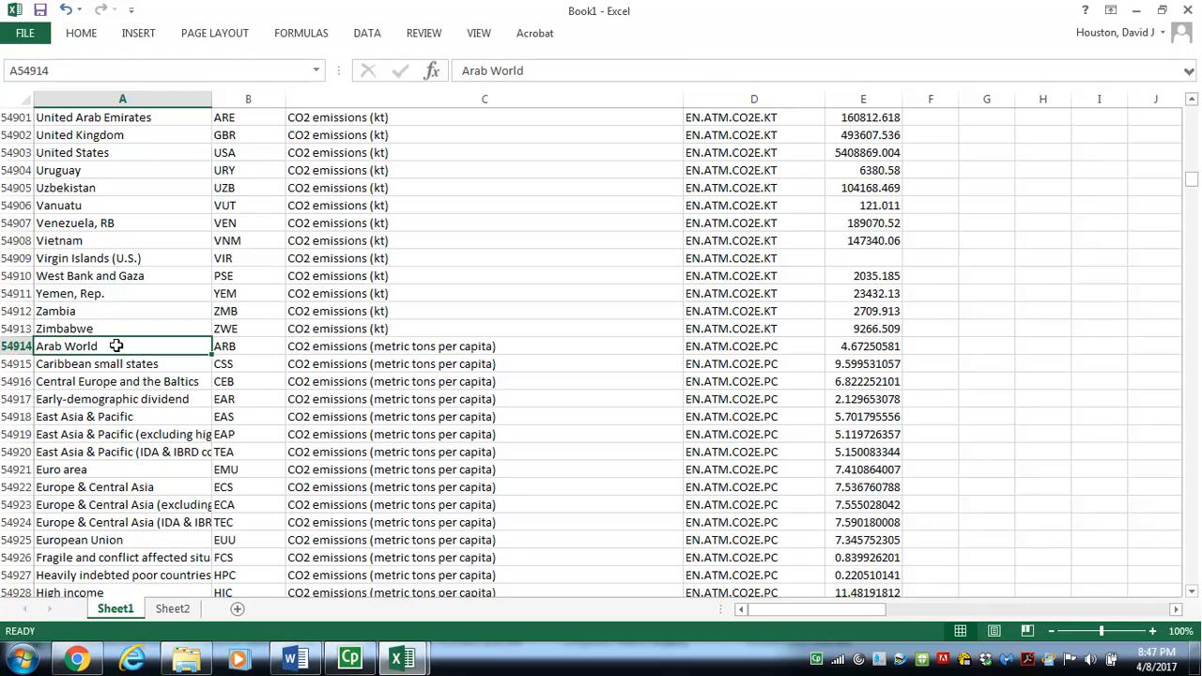
drag(115, 346, 841, 116)
right_click(554, 118)
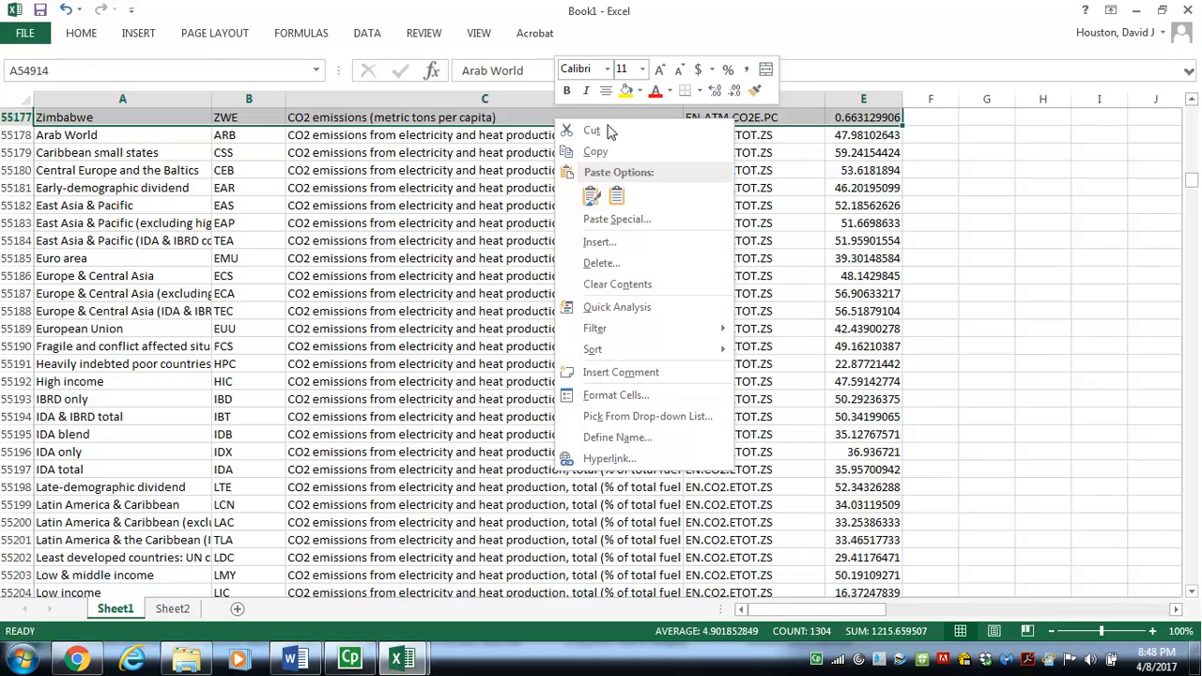
click(629, 155)
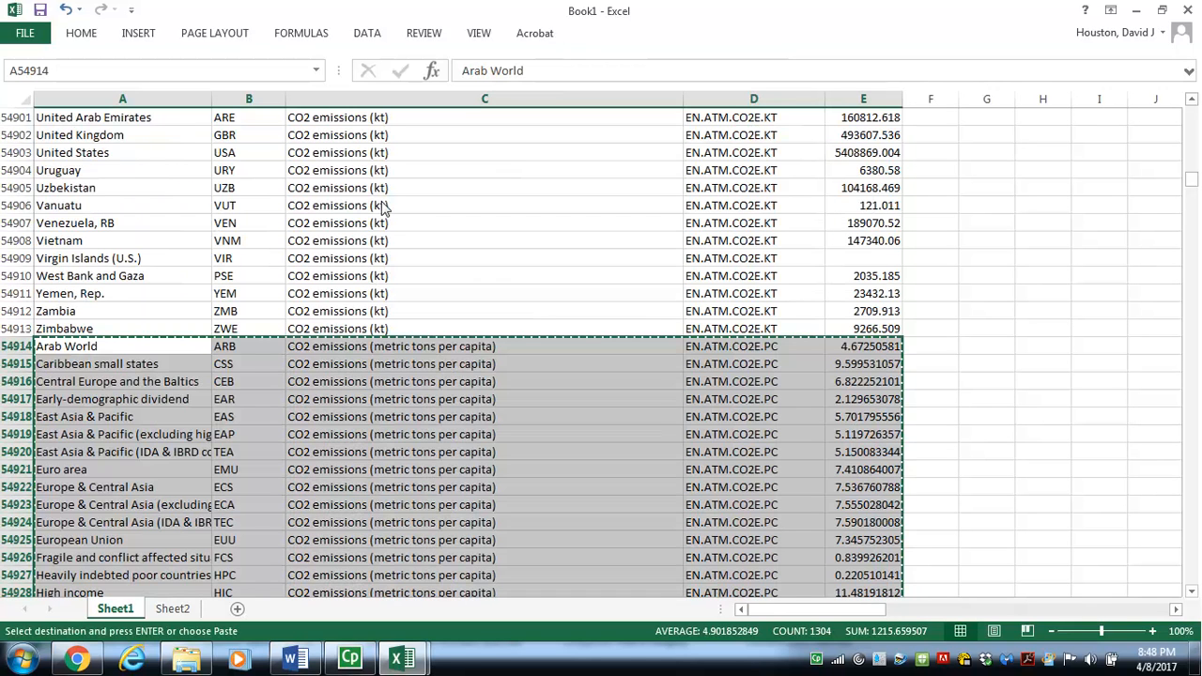
click(185, 610)
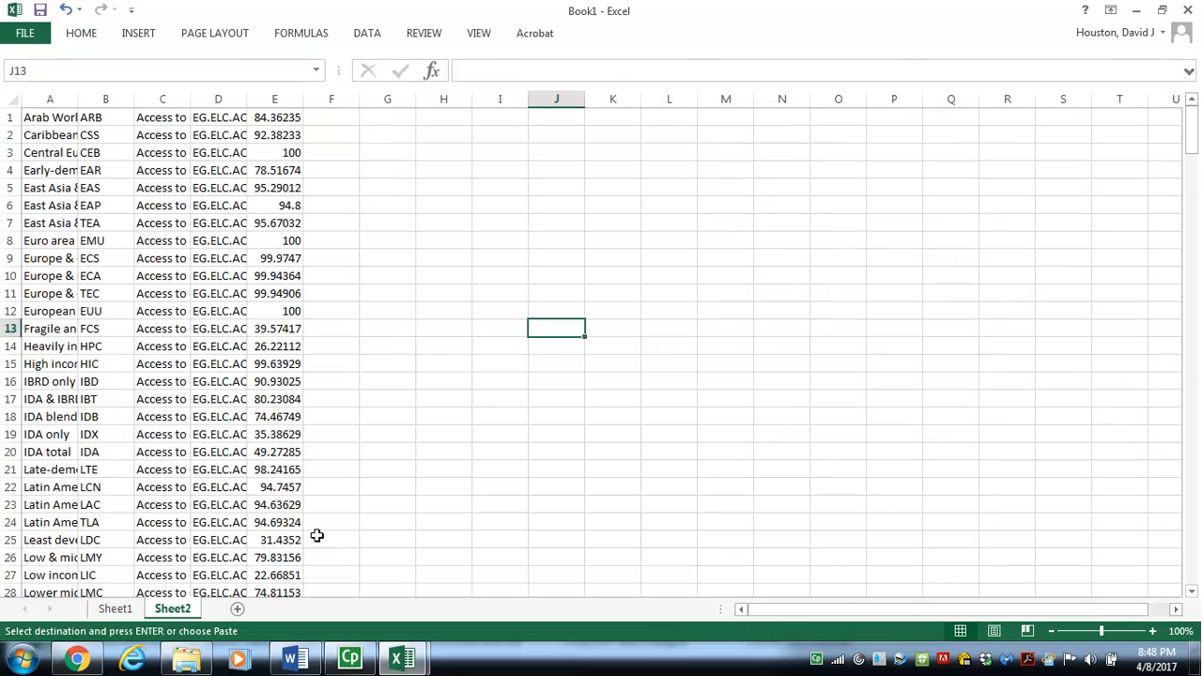
click(397, 117)
right_click(399, 121)
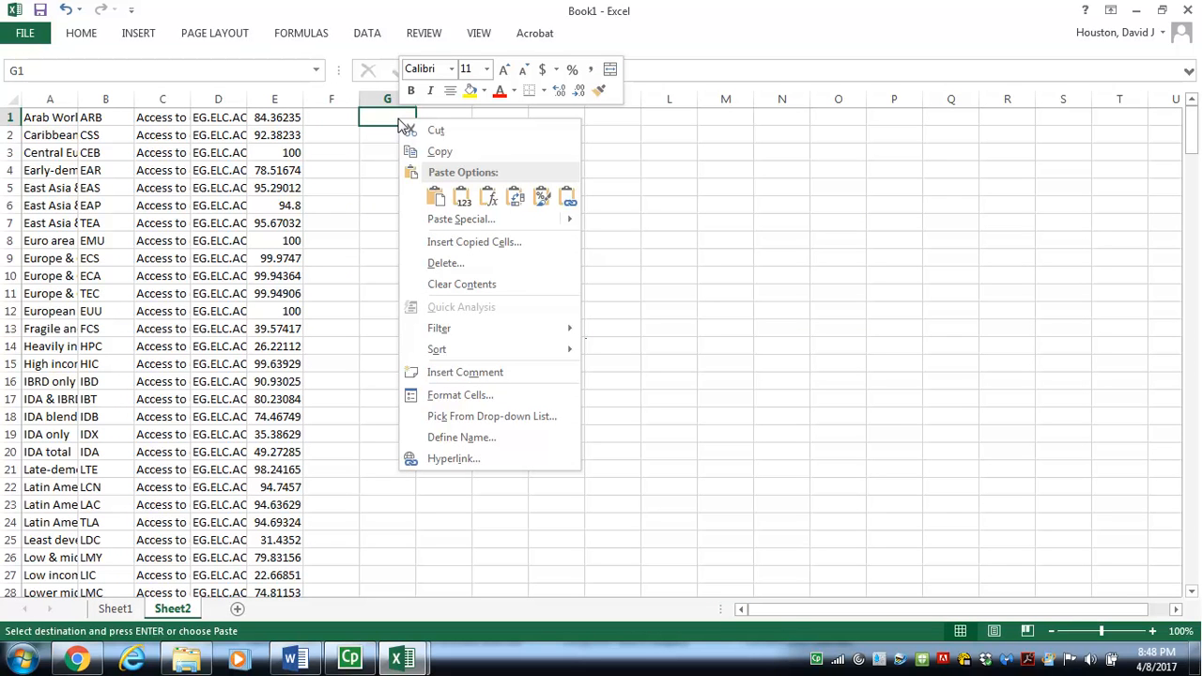
click(435, 197)
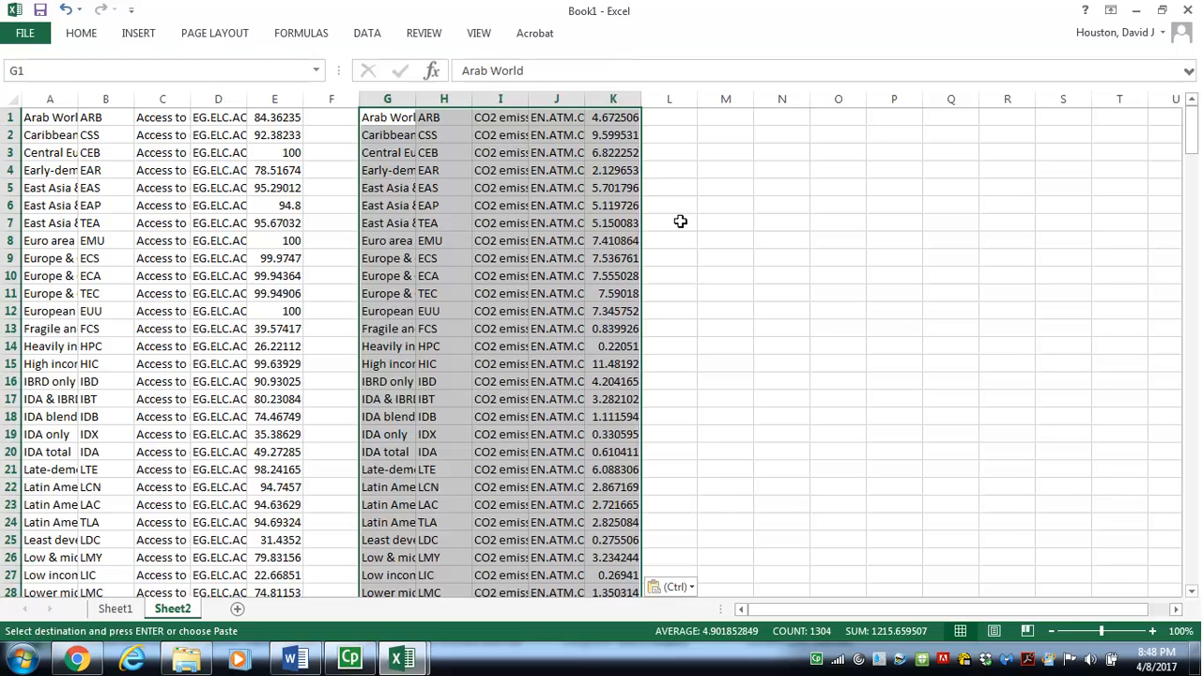
click(835, 383)
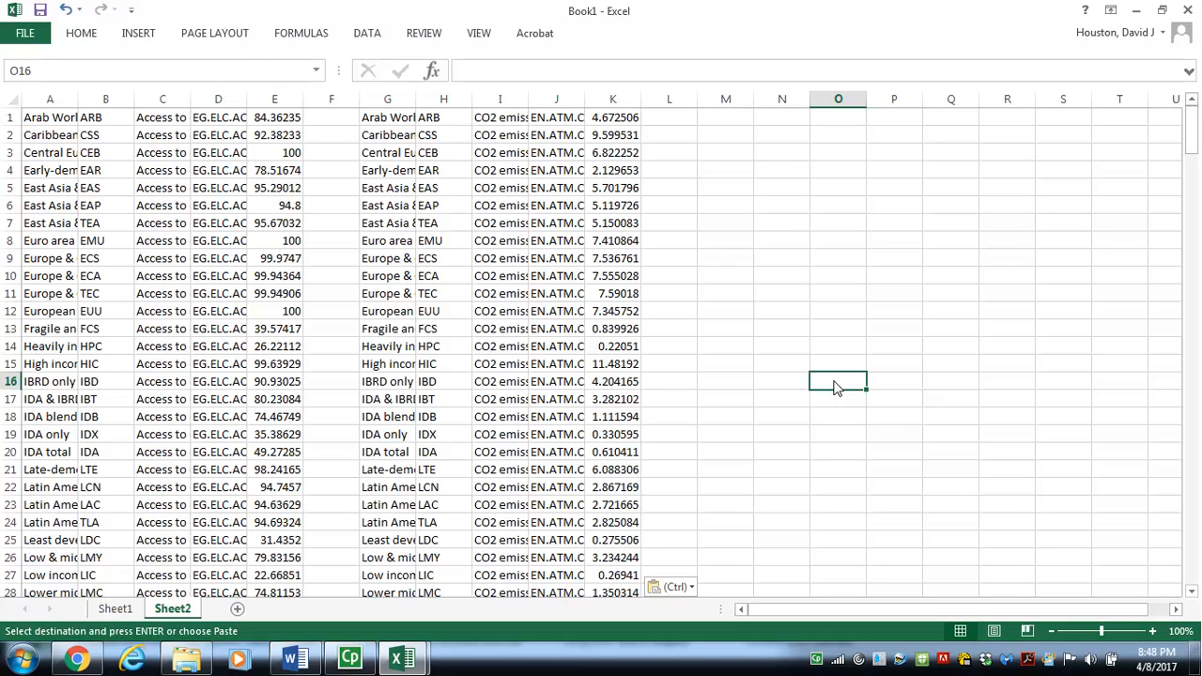
Enter the formula =IF(A1=G1,0,1) in M1 of Sheet2 to compare the country names of the two indicator blocks.
click(1195, 514)
click(1196, 514)
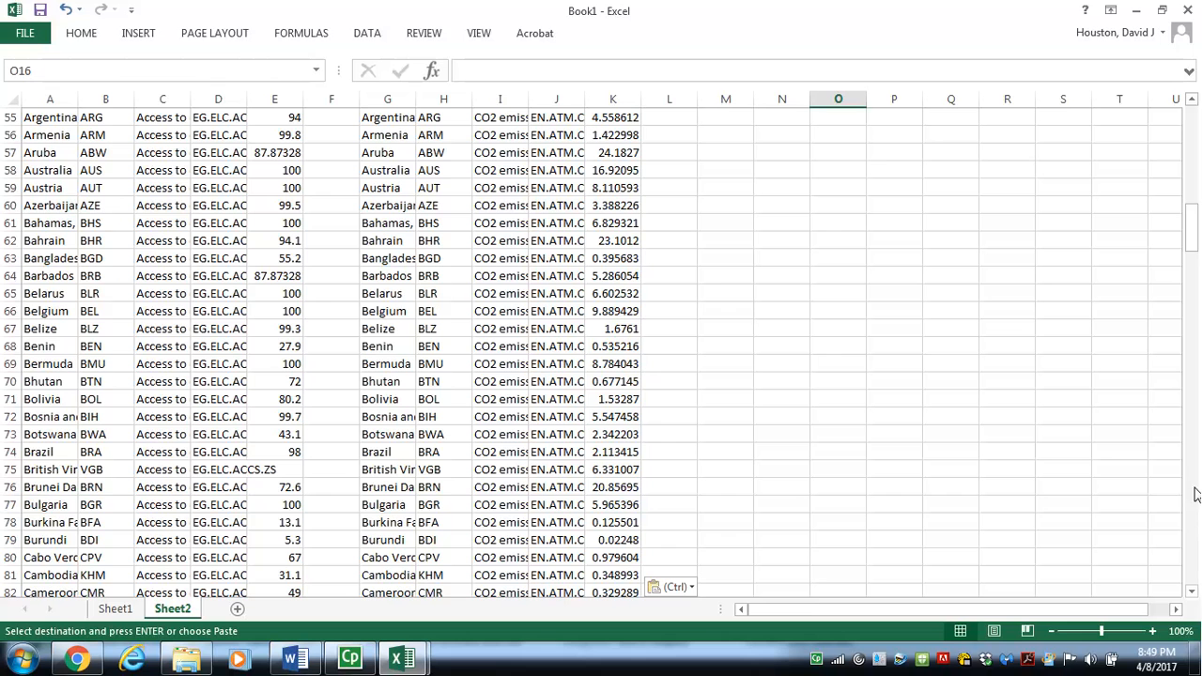
drag(1195, 221, 1191, 127)
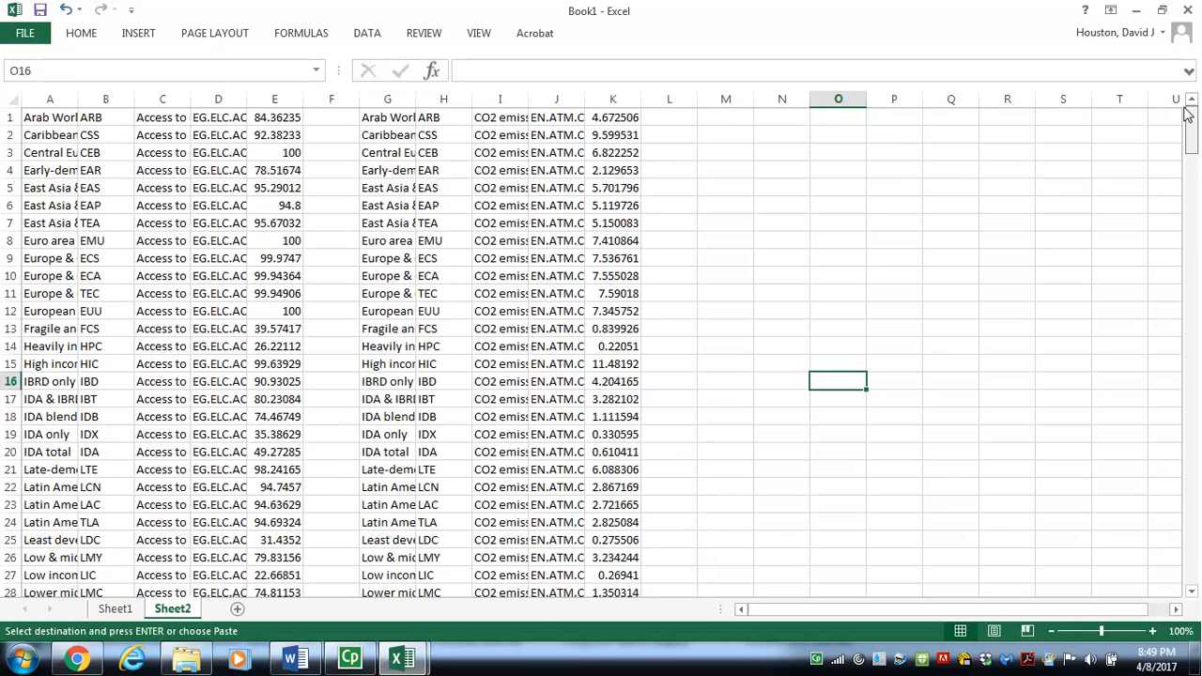
click(723, 134)
click(721, 119)
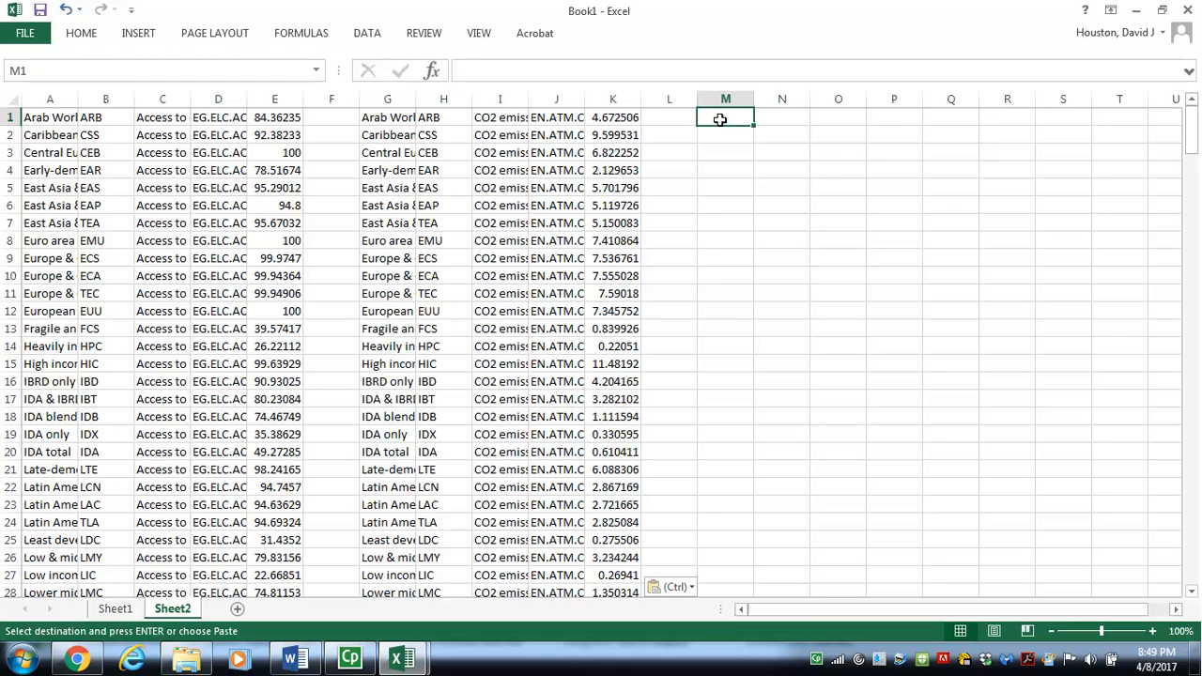
text(=)
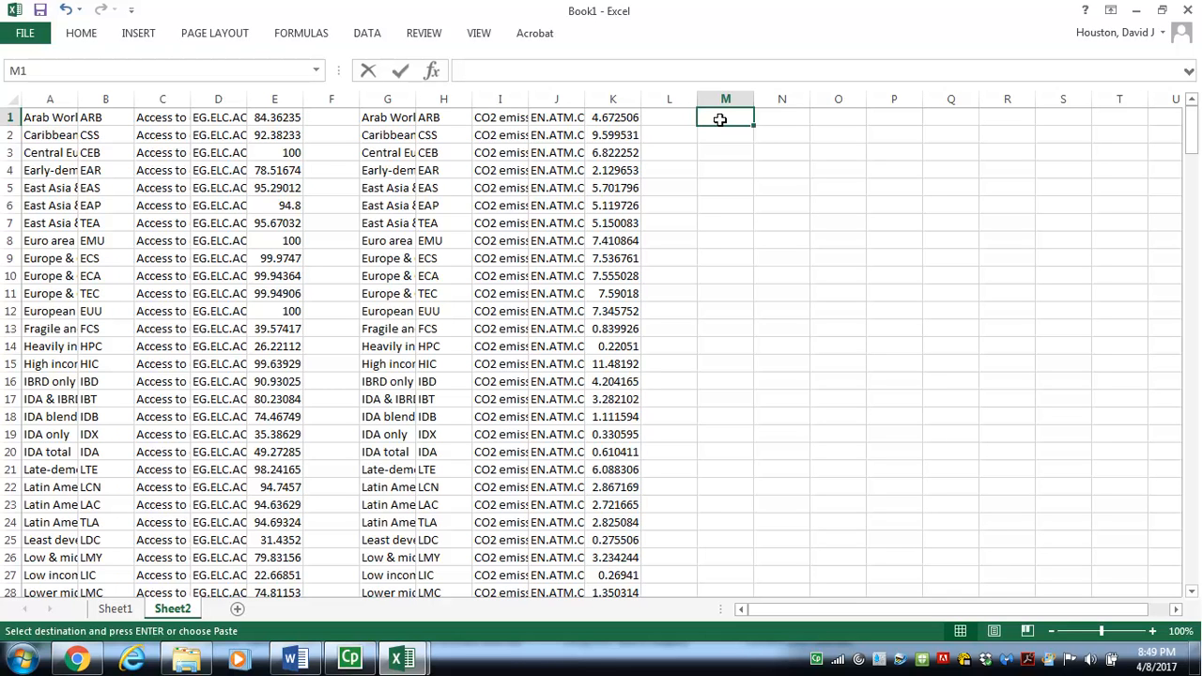
text(=i)
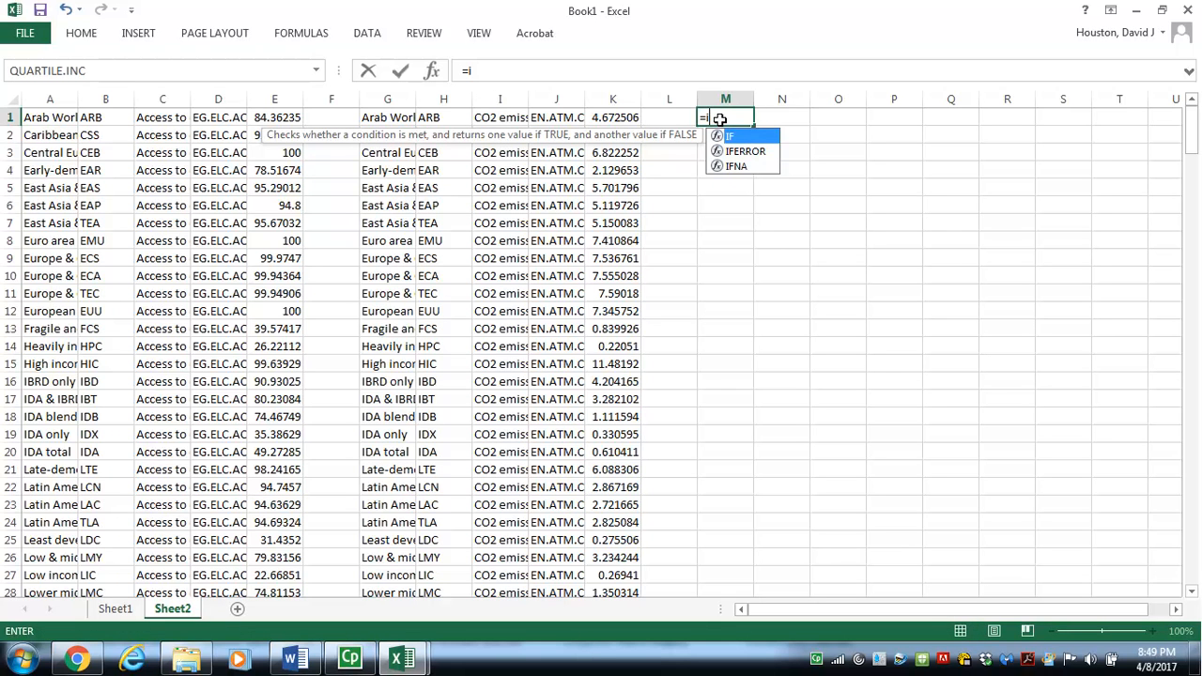
text(f()
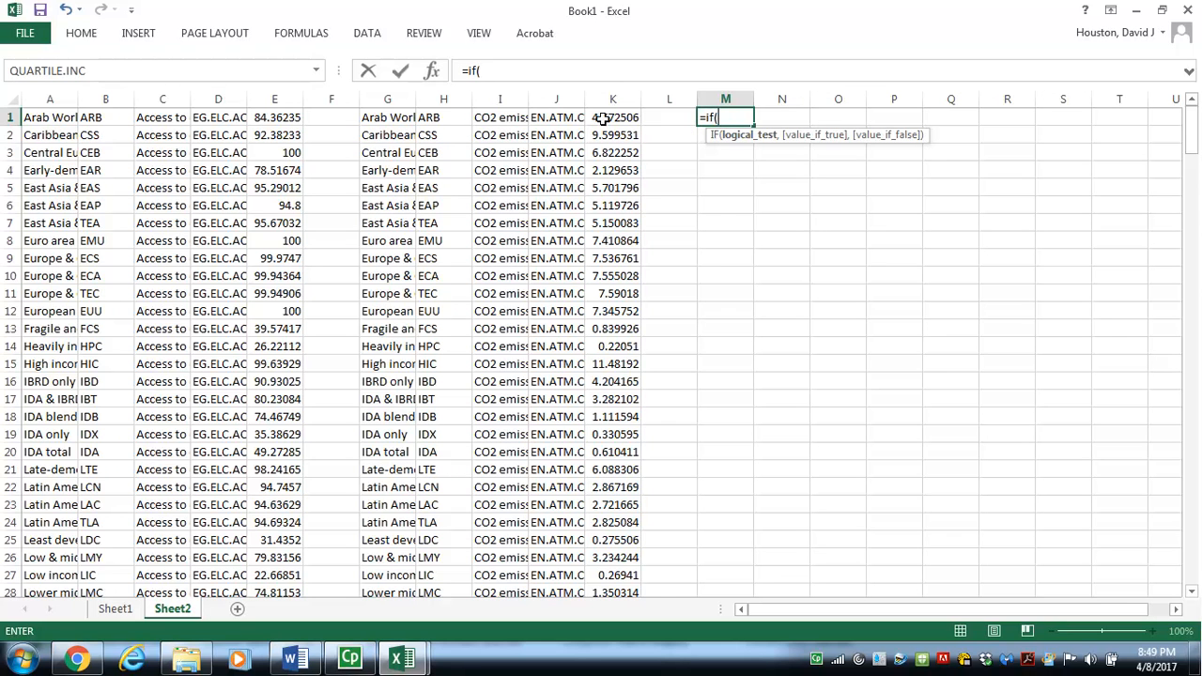
click(33, 118)
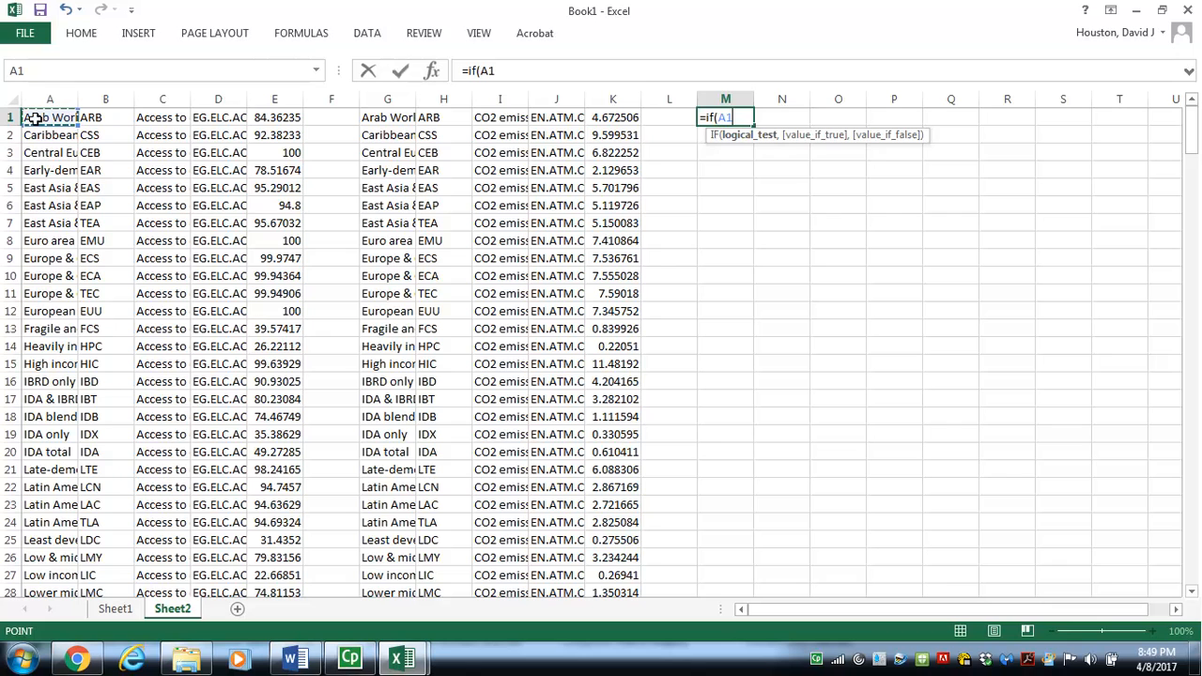
text(=)
click(384, 118)
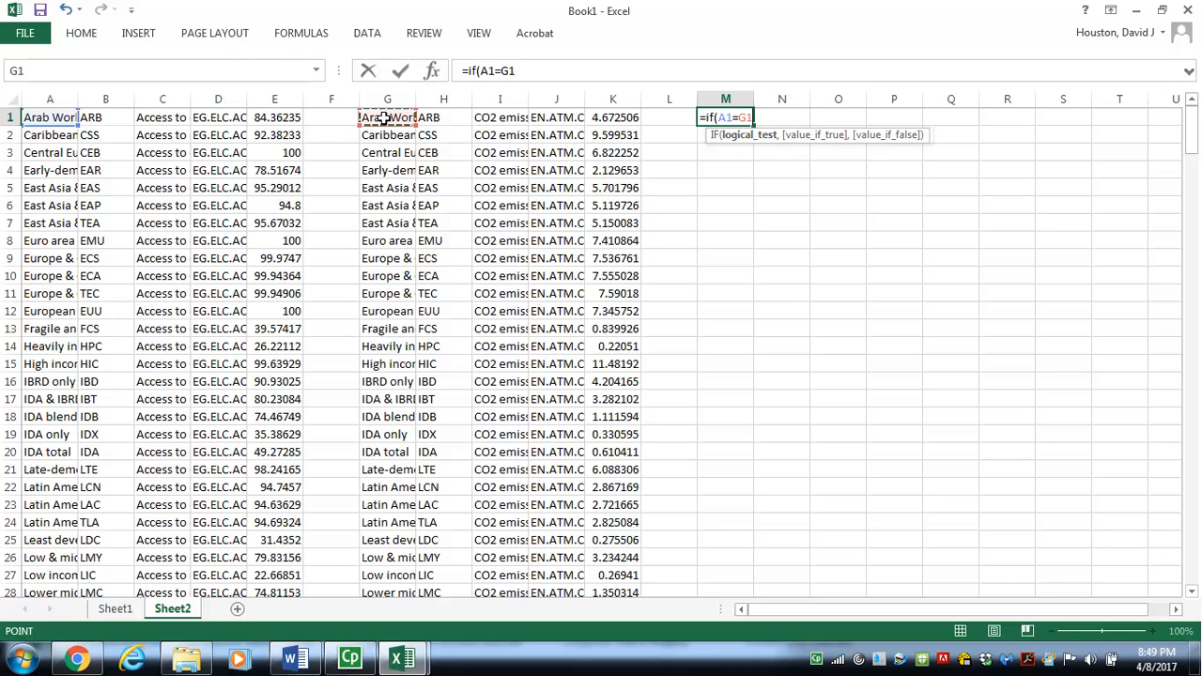
text(,)
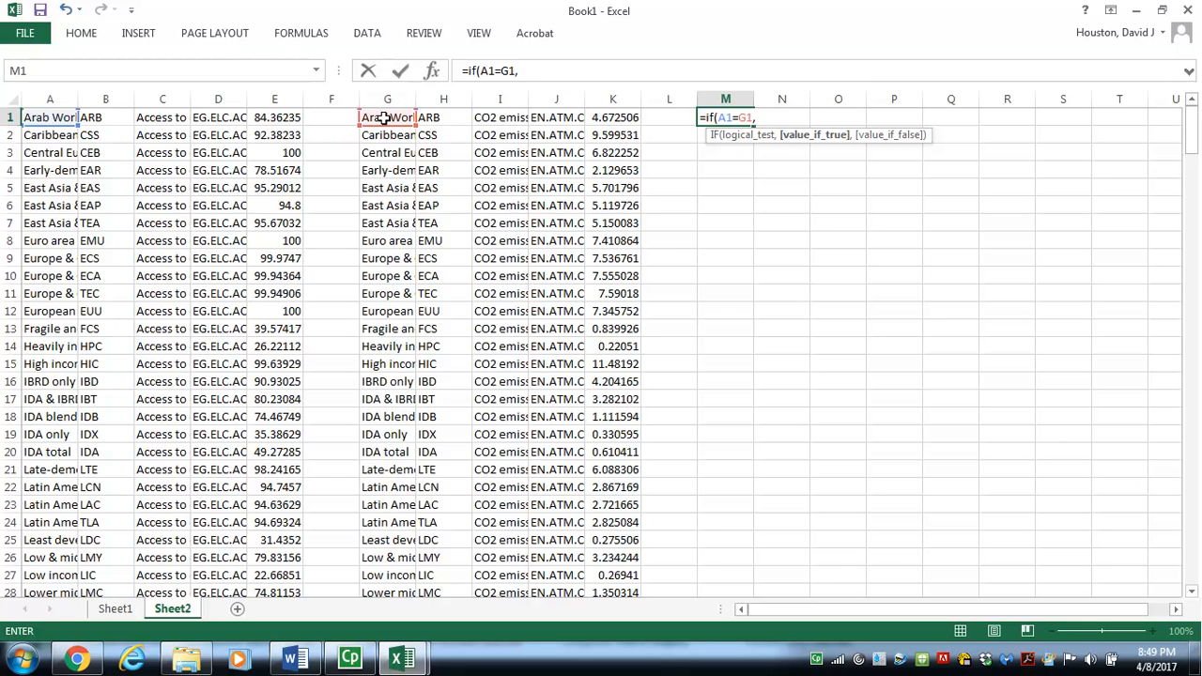
text(0,)
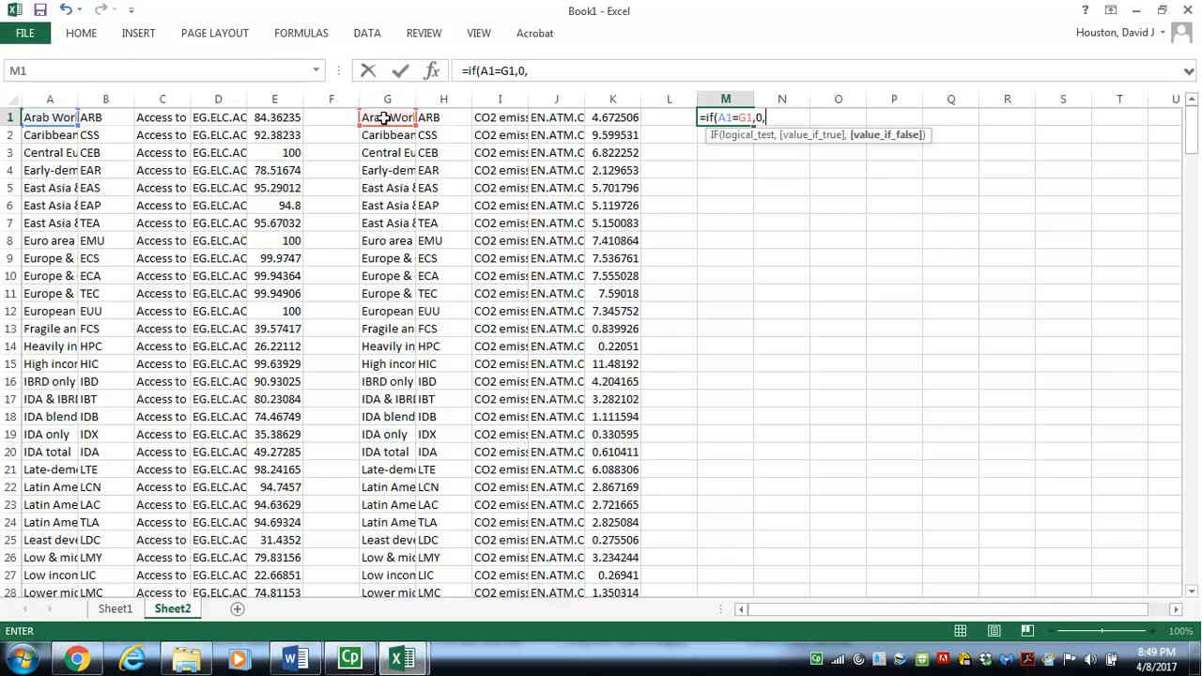
text(1)
key(Return)
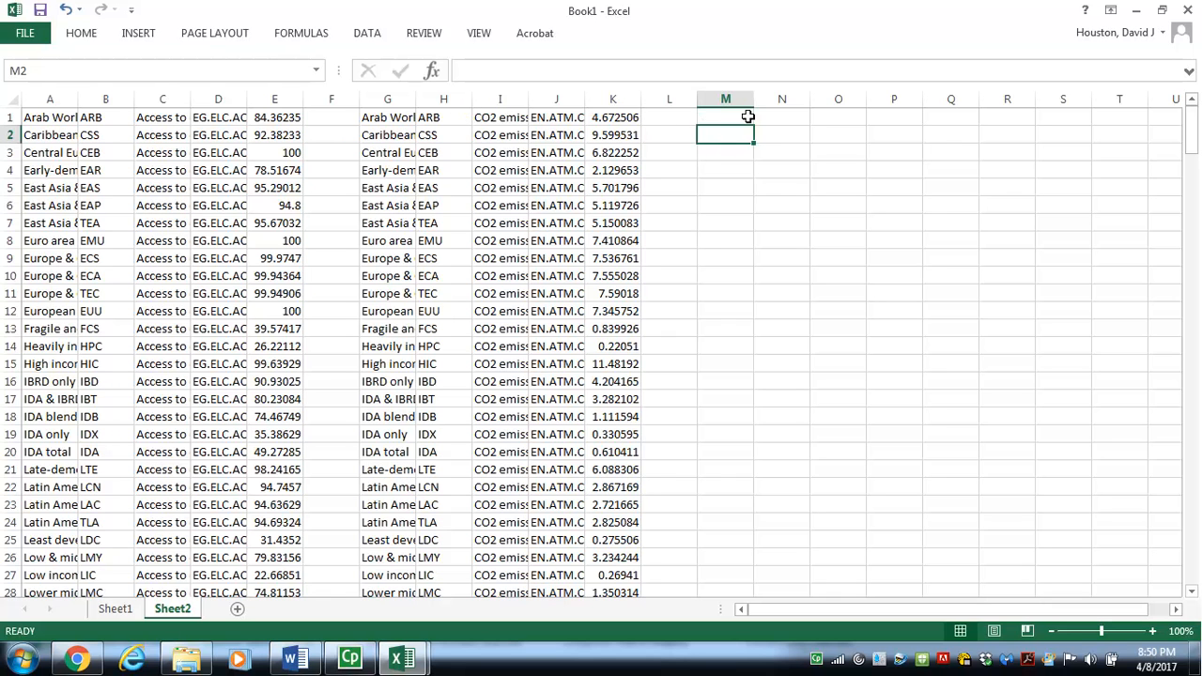
Fill the comparison formula from M1 down through M264 and review column M for mismatched countries.
click(749, 116)
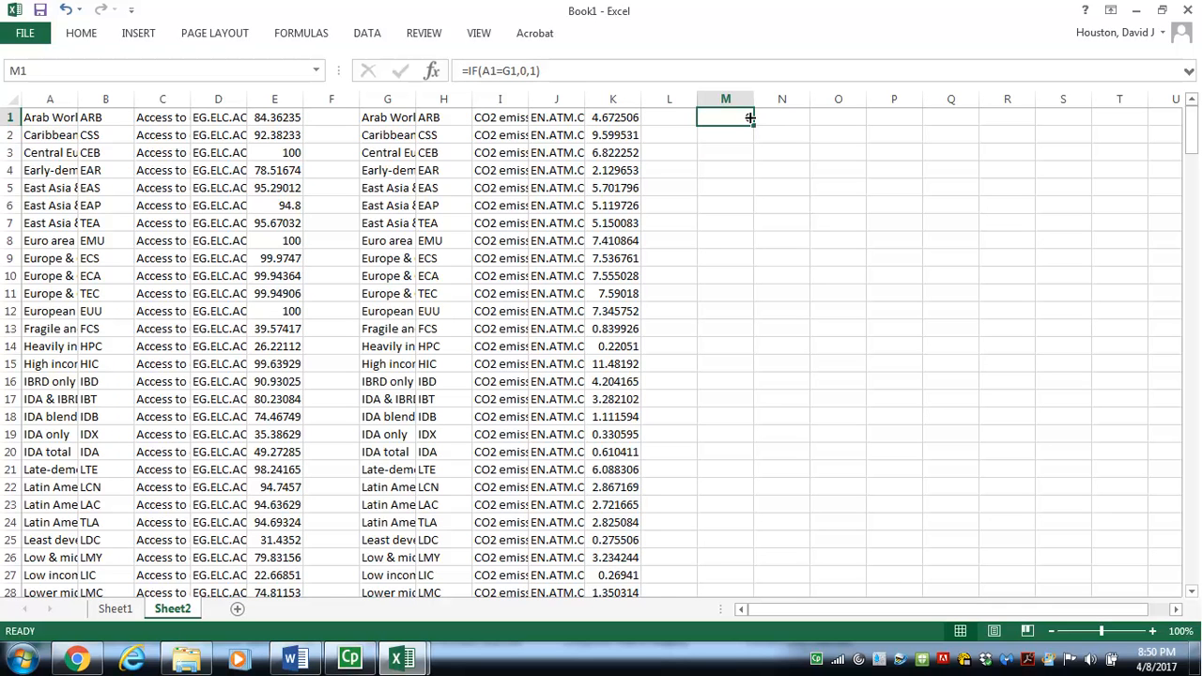
drag(751, 124, 754, 553)
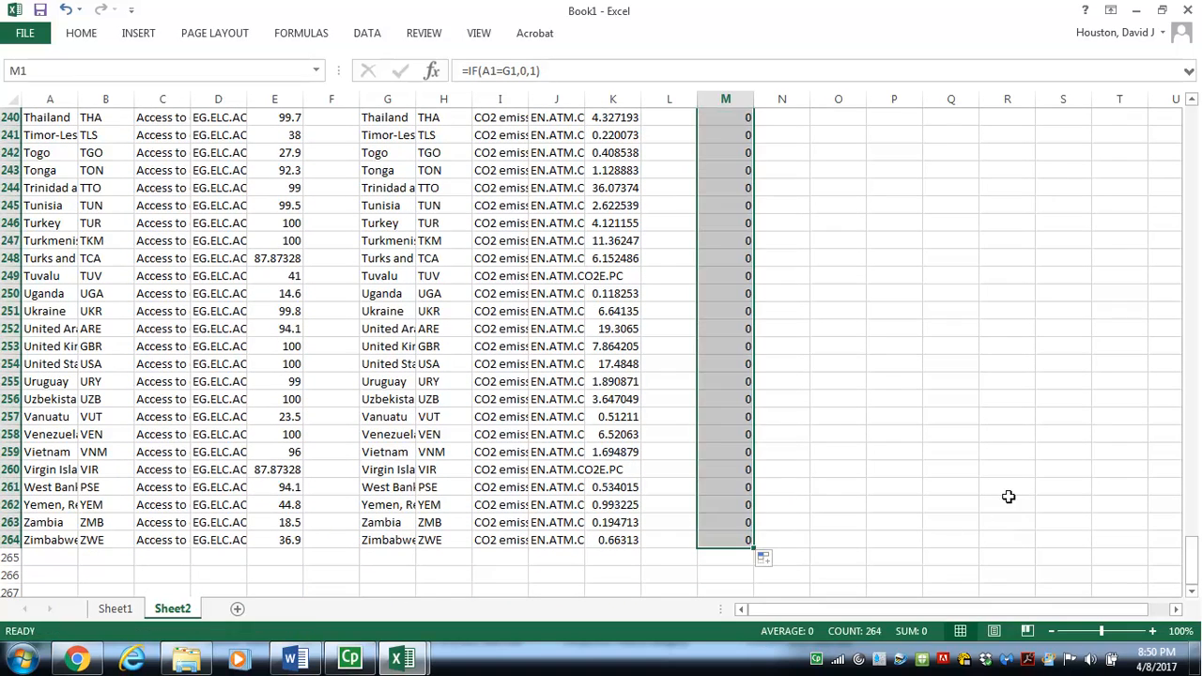
click(1028, 451)
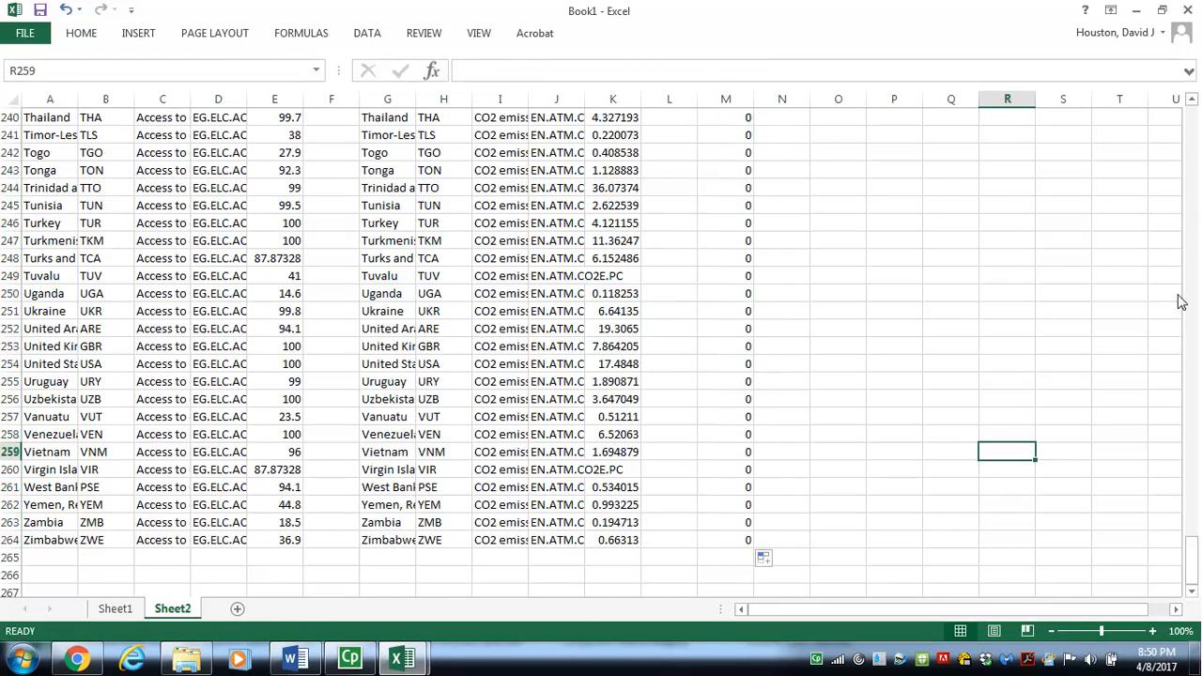
click(1194, 137)
click(1194, 137)
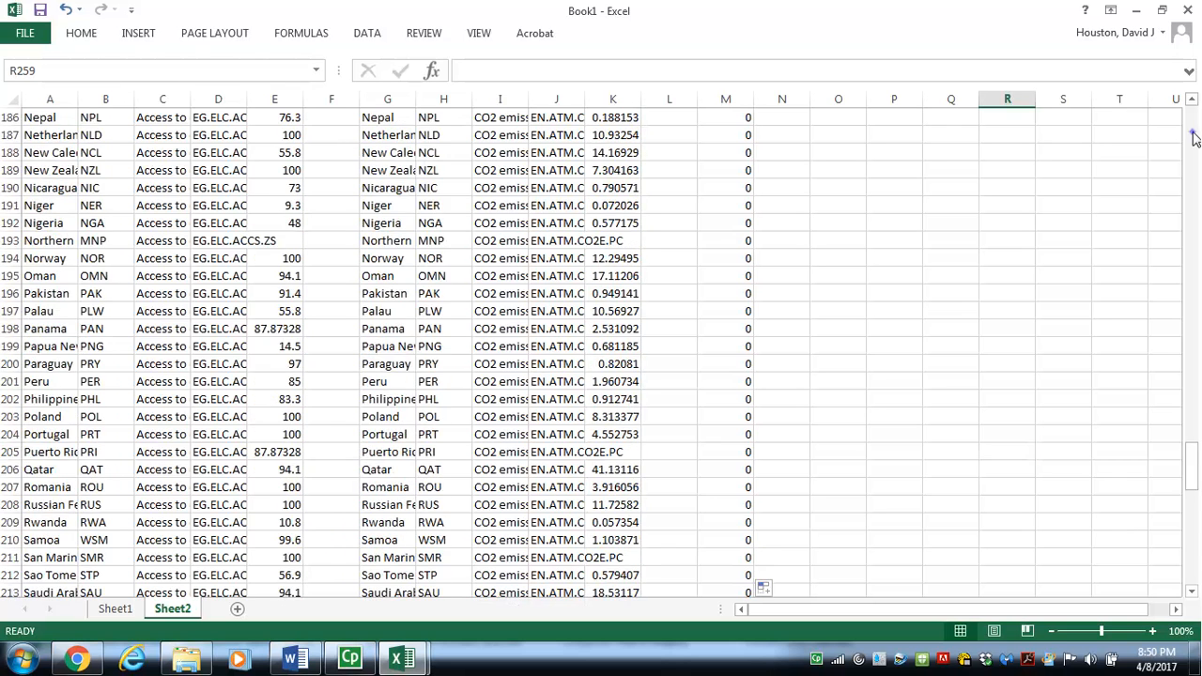
click(1194, 137)
click(1194, 137)
click(1194, 137)
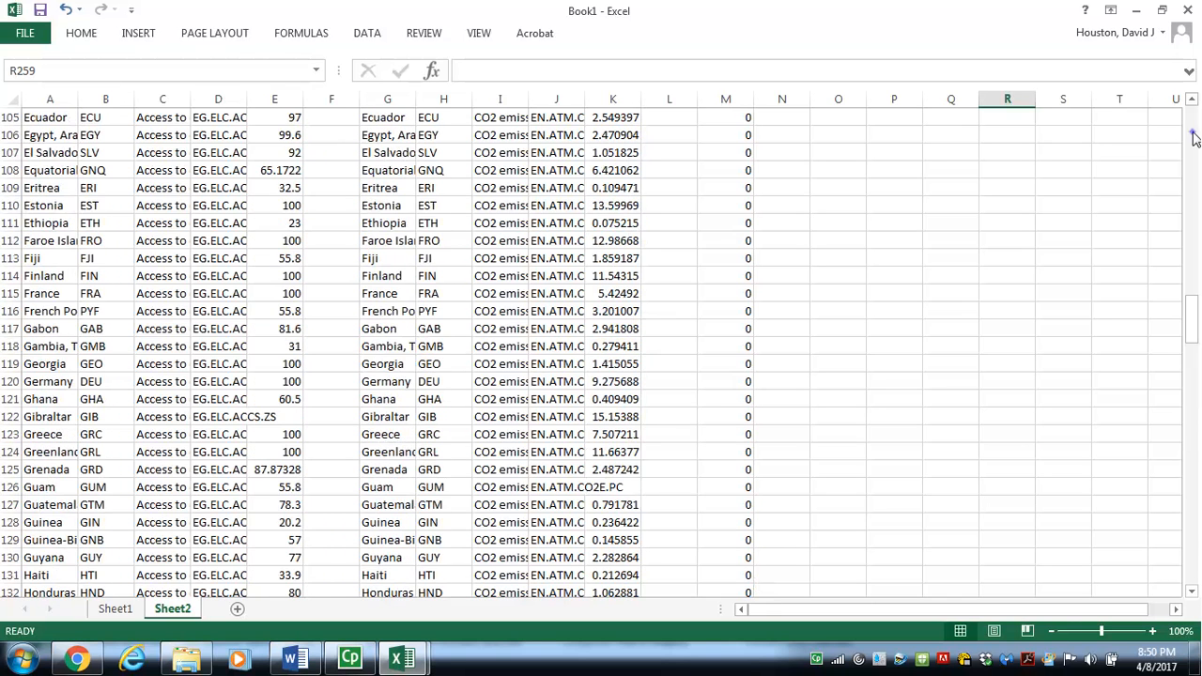
Clear the comparison results from column M of Sheet2.
click(1194, 137)
click(1194, 137)
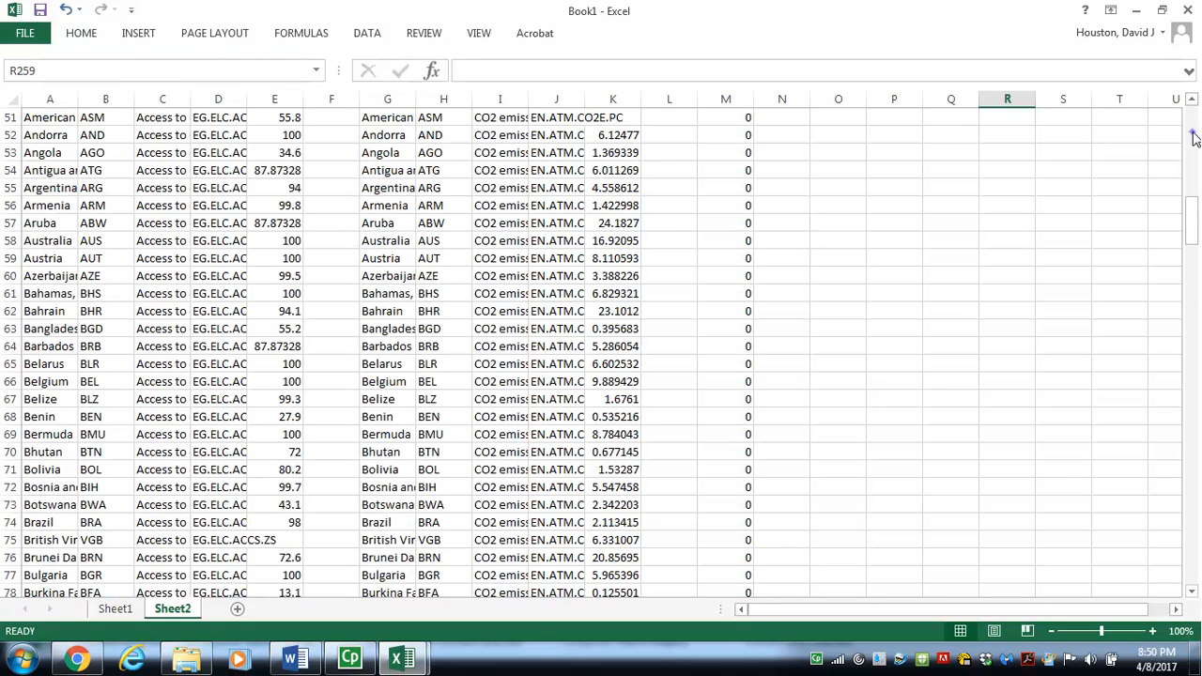
click(1194, 137)
click(1186, 120)
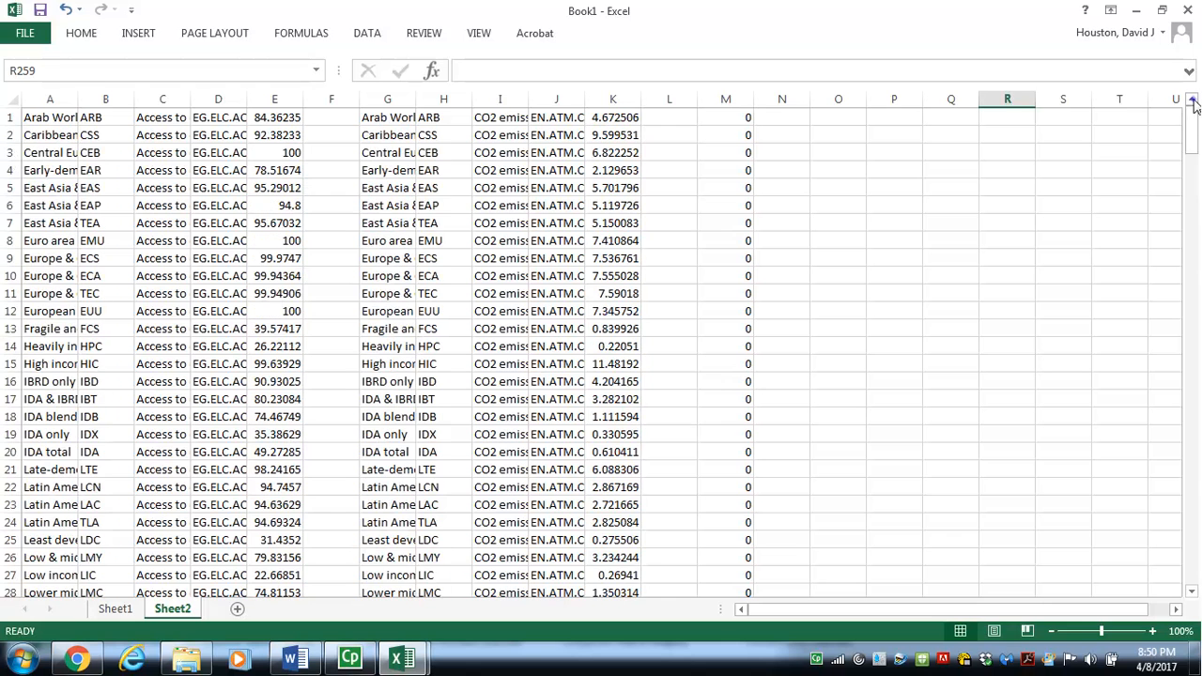
click(959, 207)
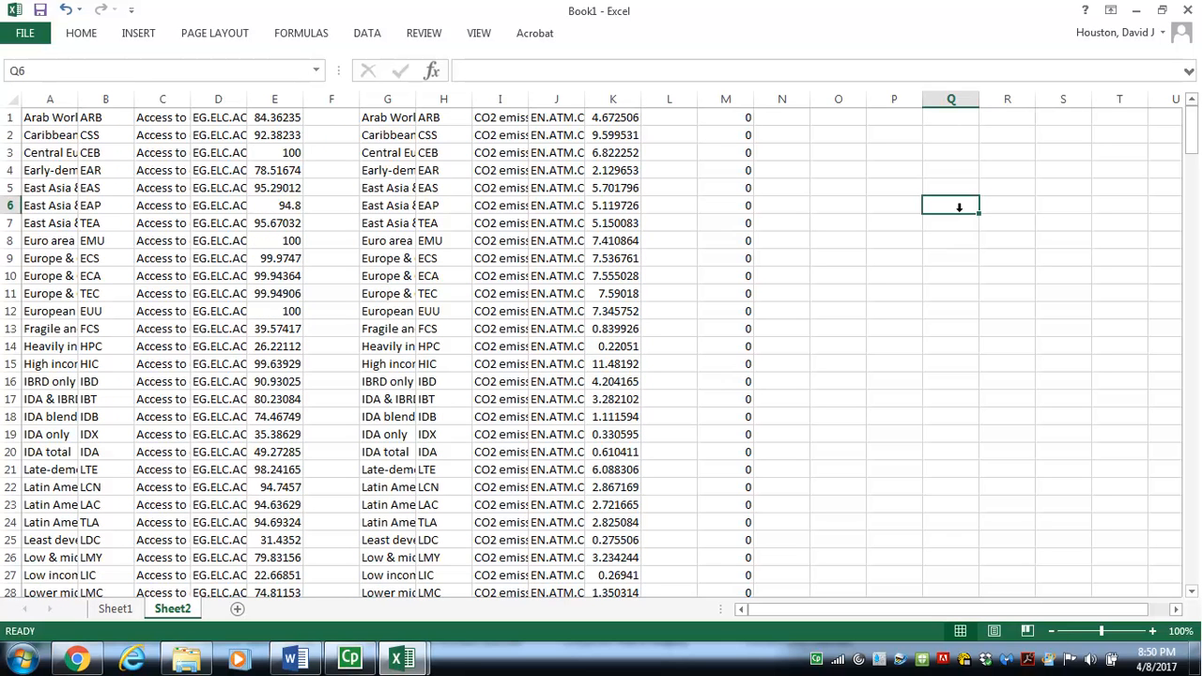
click(725, 98)
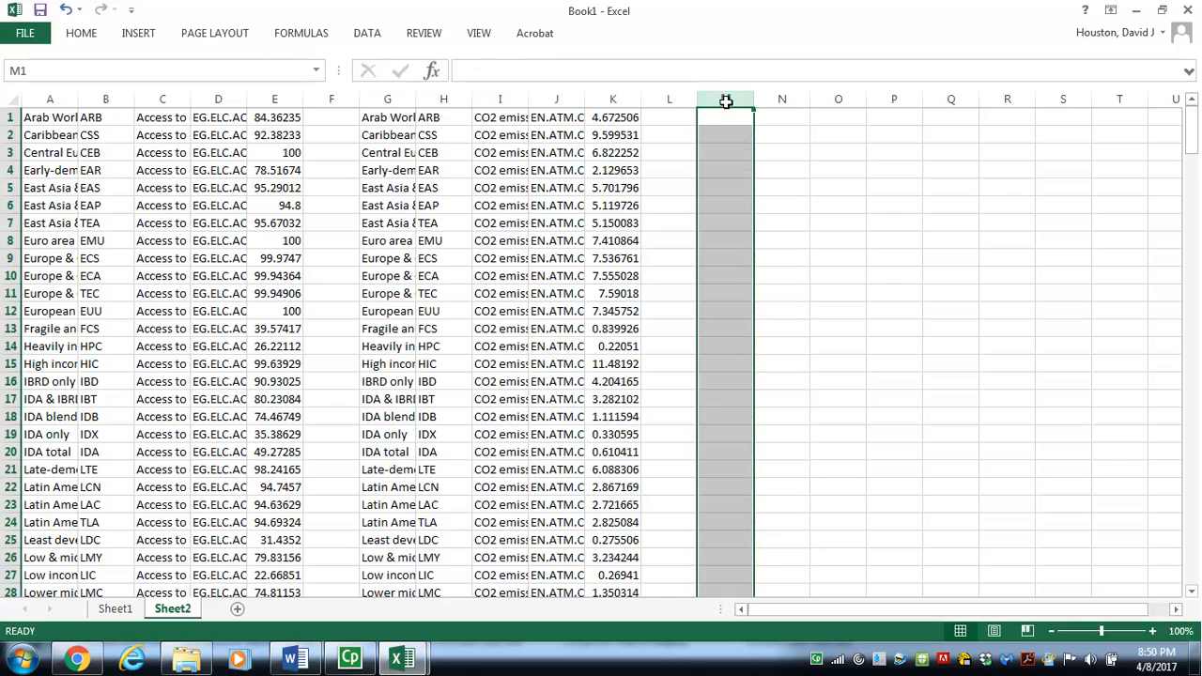
Insert blank cells at G1:K1, shifting the existing CO2 emissions cells down.
drag(389, 118, 587, 120)
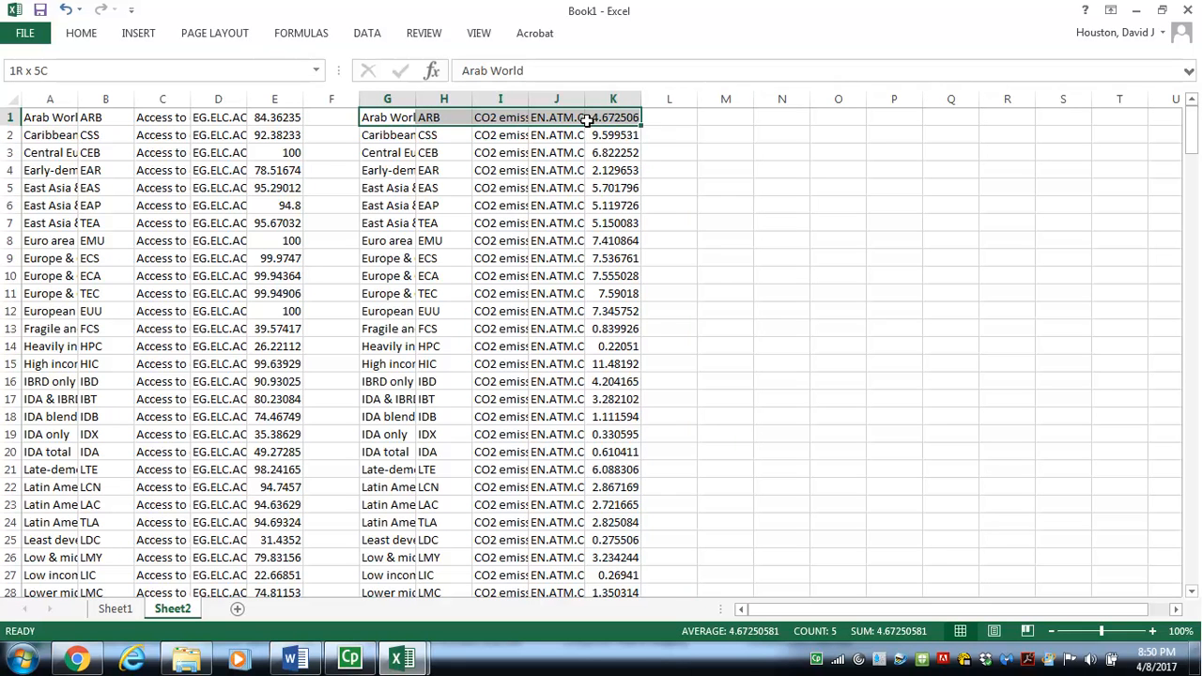
right_click(587, 120)
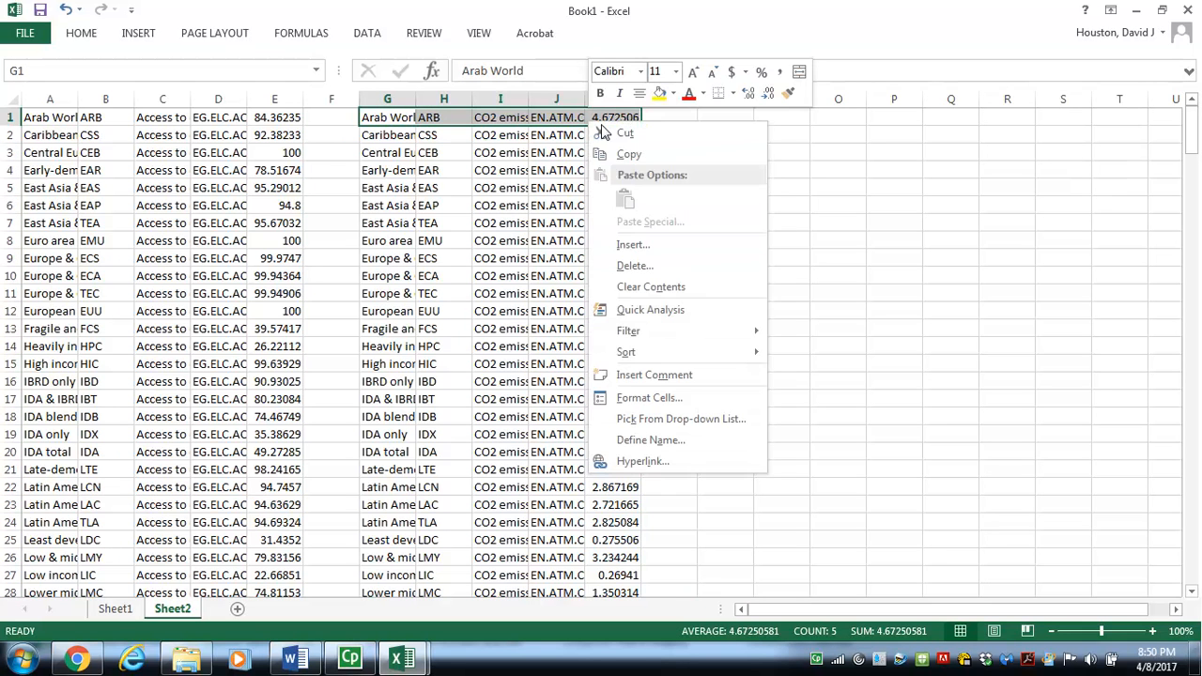
click(633, 247)
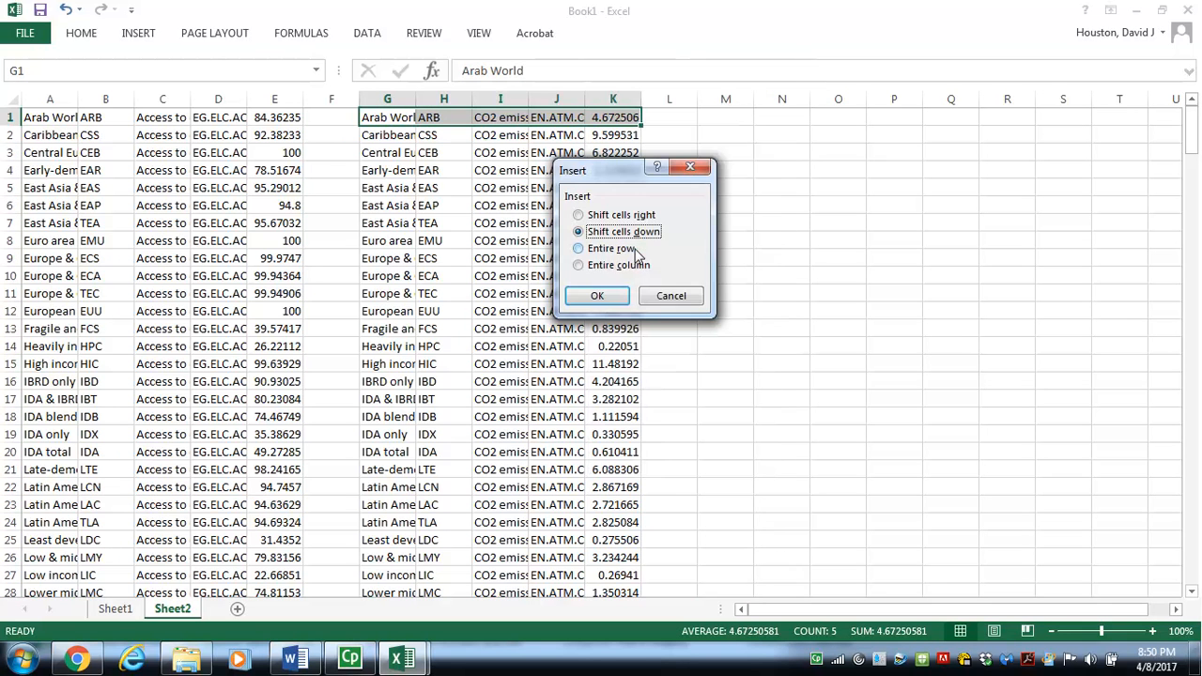
click(593, 297)
Enter the formula =IF(A1=G1,0,1) in M1 and fill it down column M through row 265.
click(721, 117)
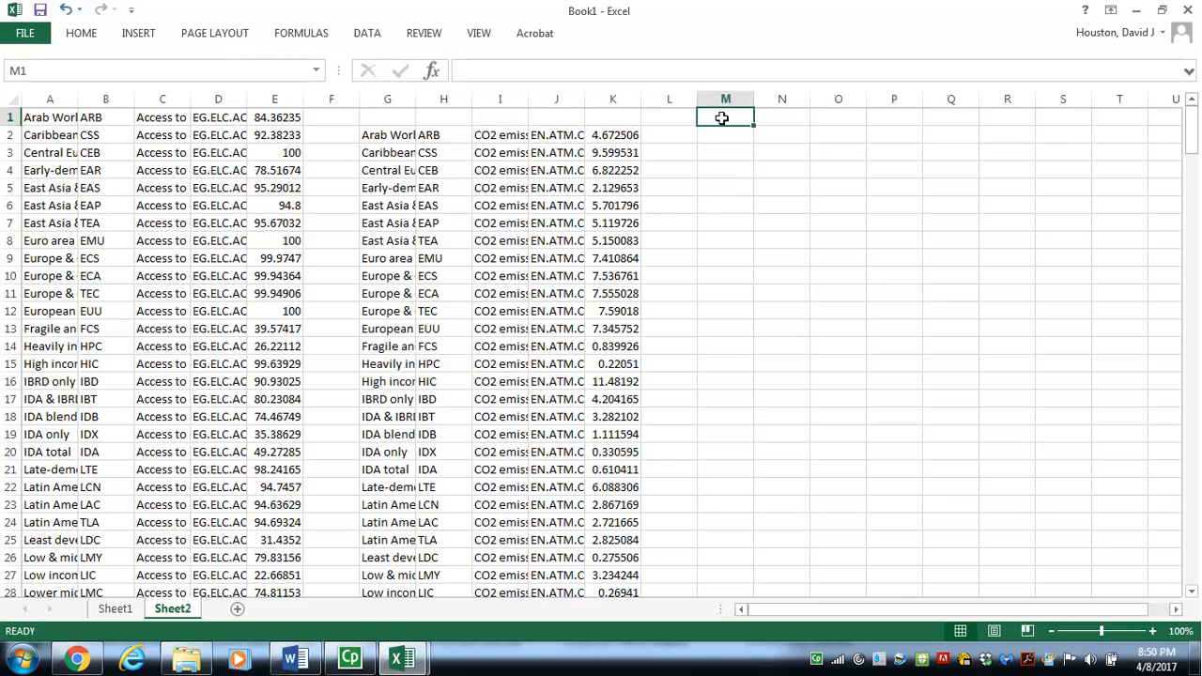
text(=i)
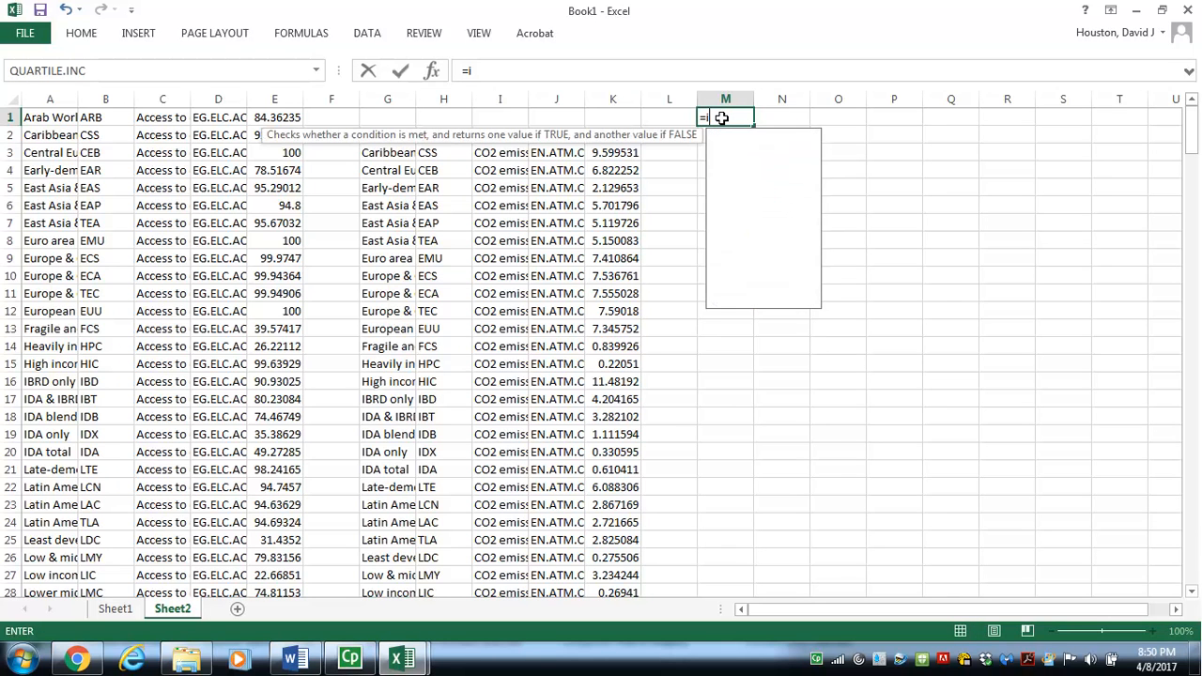
text(f()
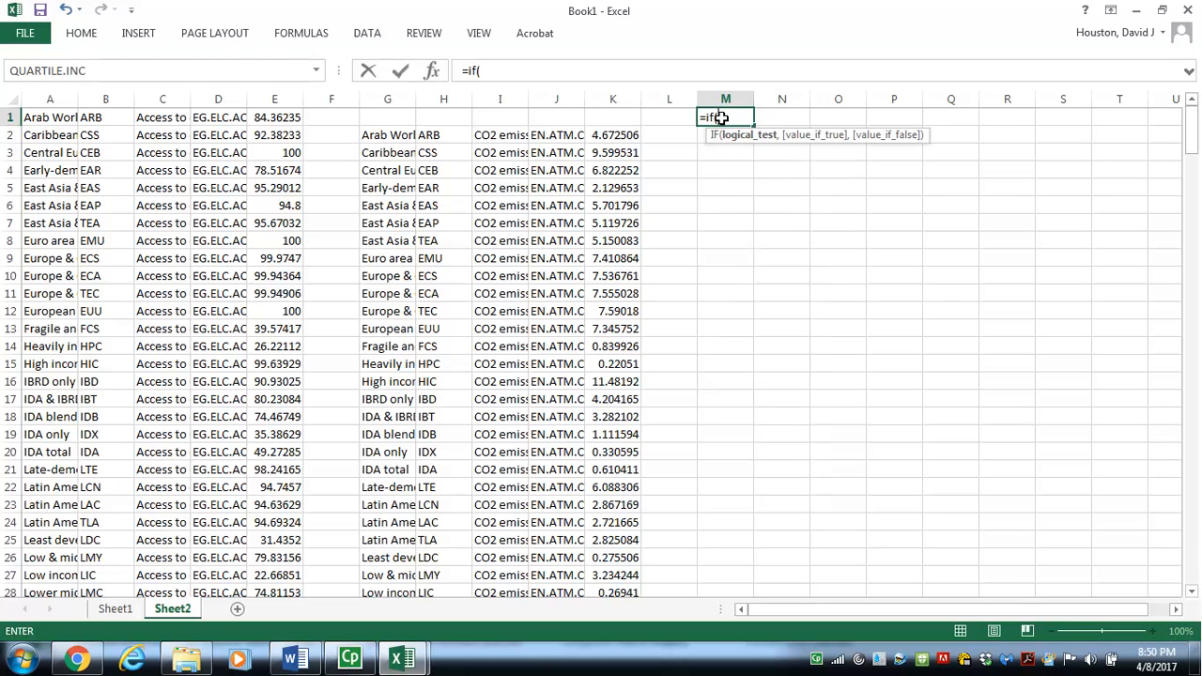
click(58, 116)
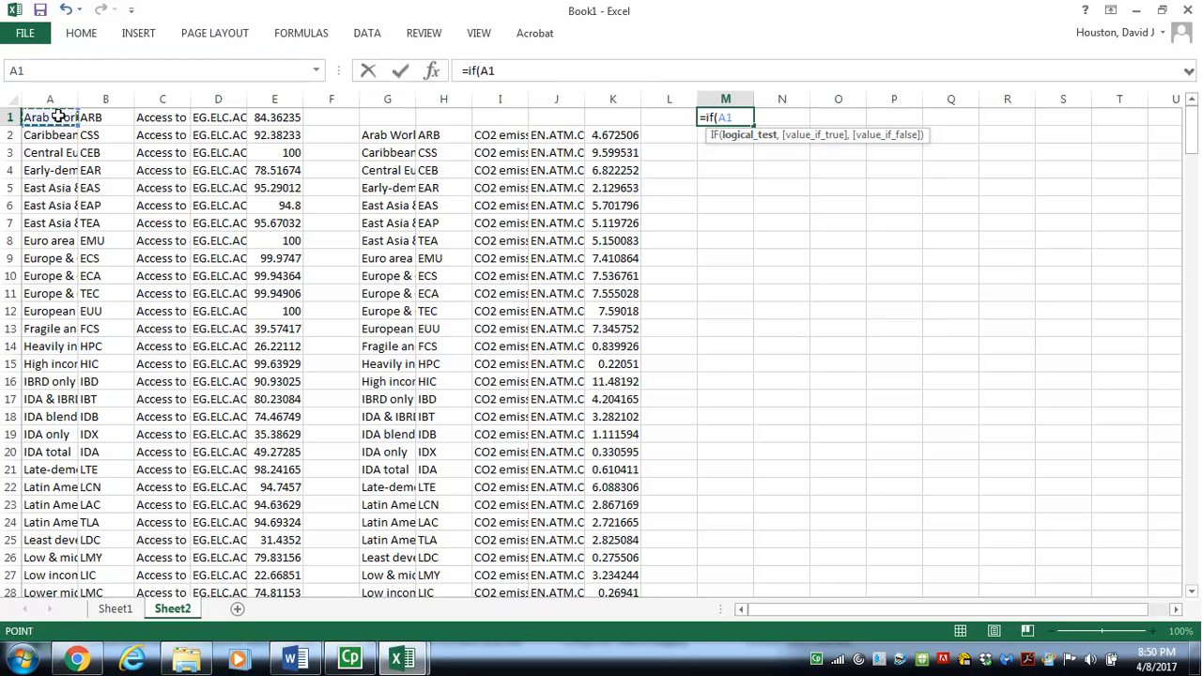
text(=)
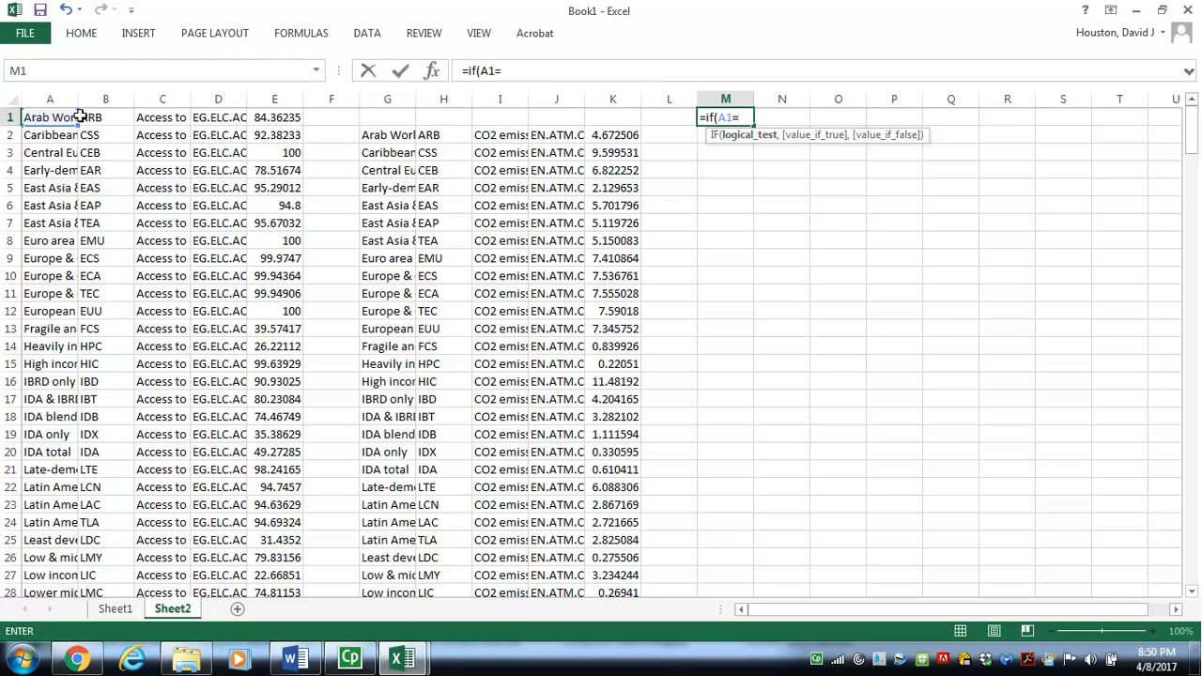
click(396, 116)
text(,)
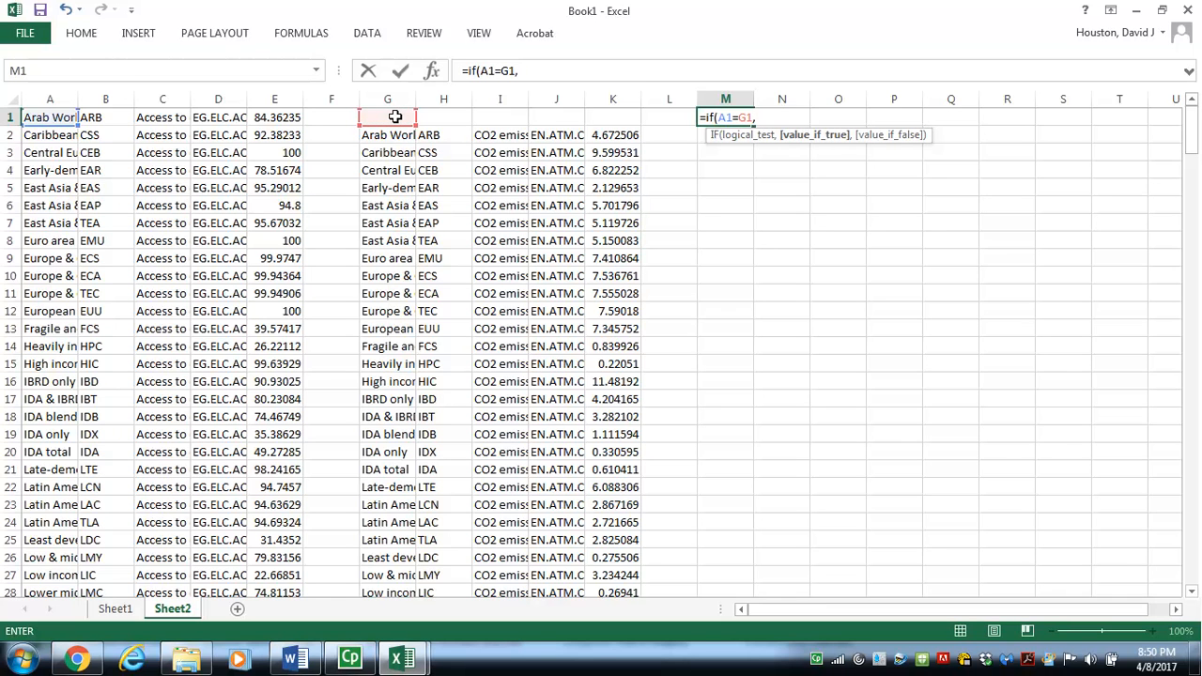
text(0,1)
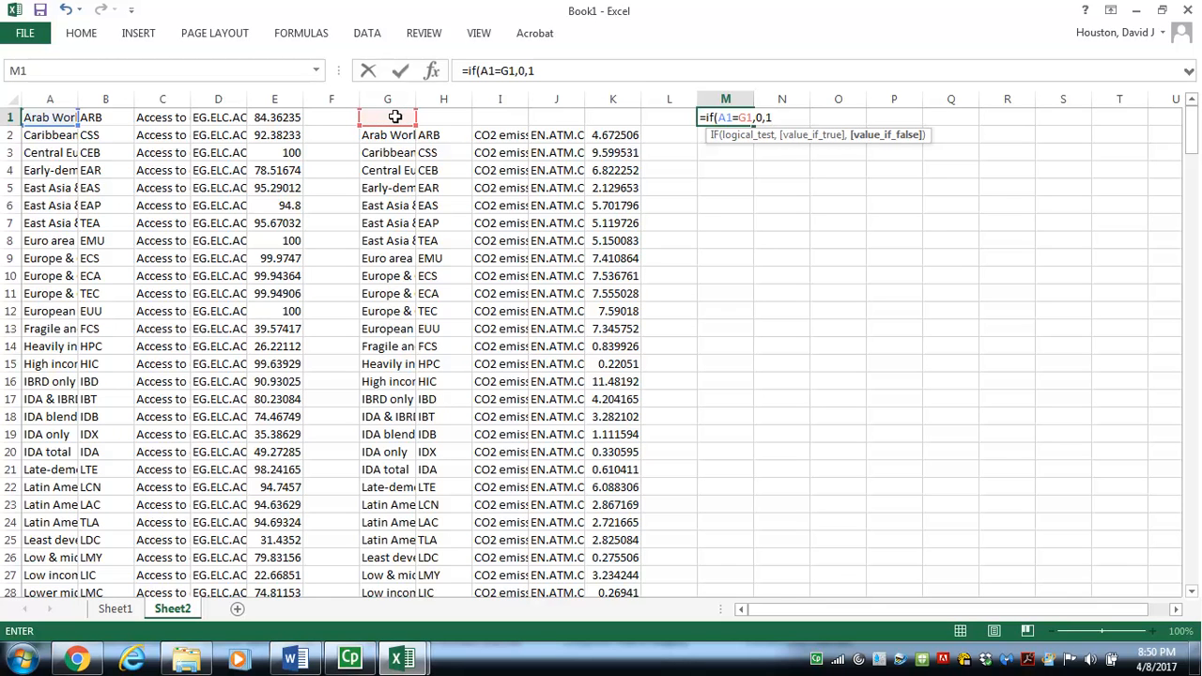
text())
key(Return)
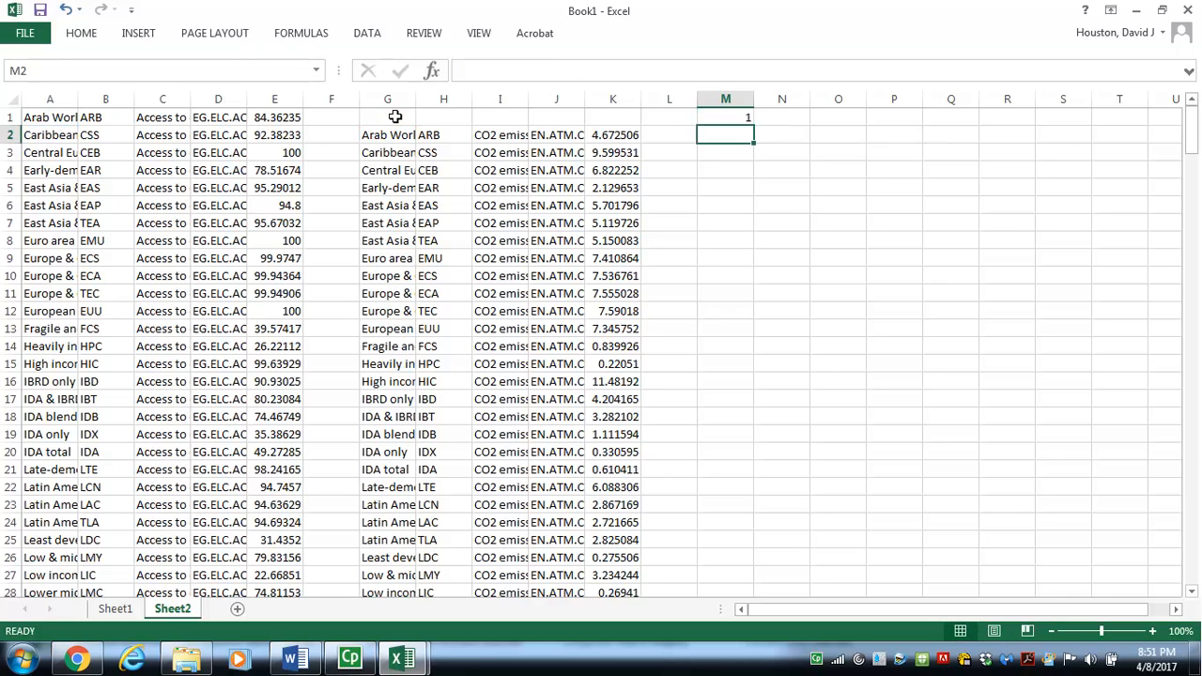
click(726, 115)
mouse_move(756, 127)
mouse_down()
mouse_move(766, 674)
mouse_move(771, 5)
mouse_move(761, 109)
mouse_move(748, 34)
mouse_move(750, 141)
mouse_up()
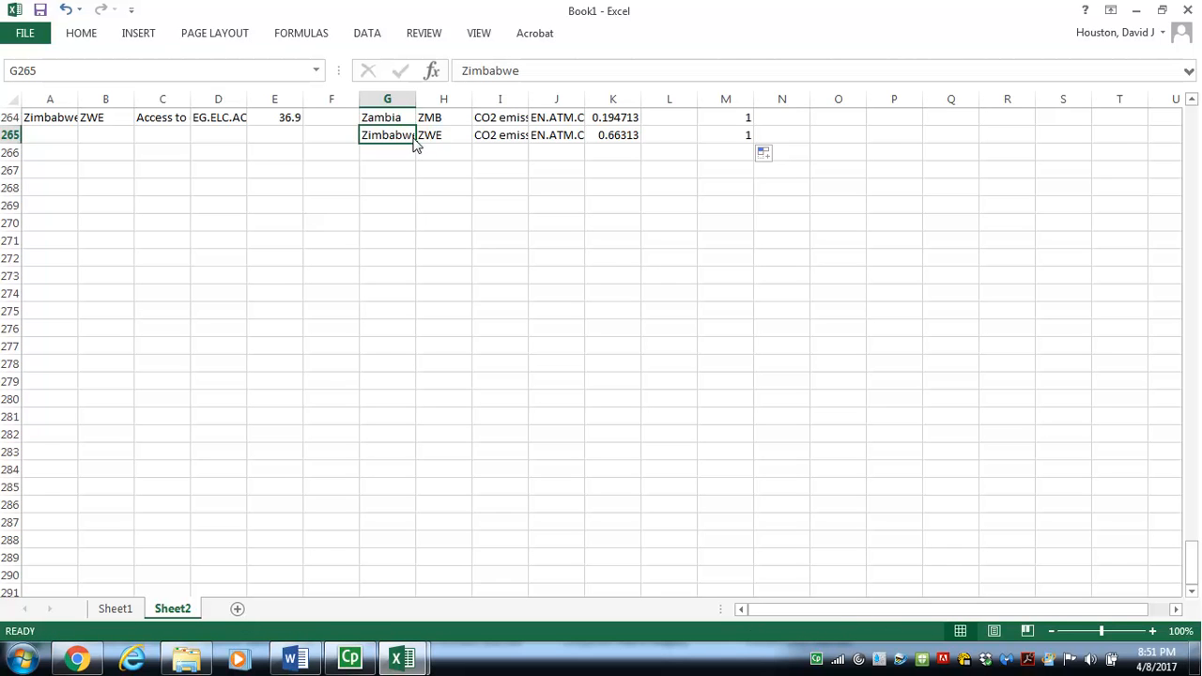
Clear all the check formulas from column M.
click(1192, 99)
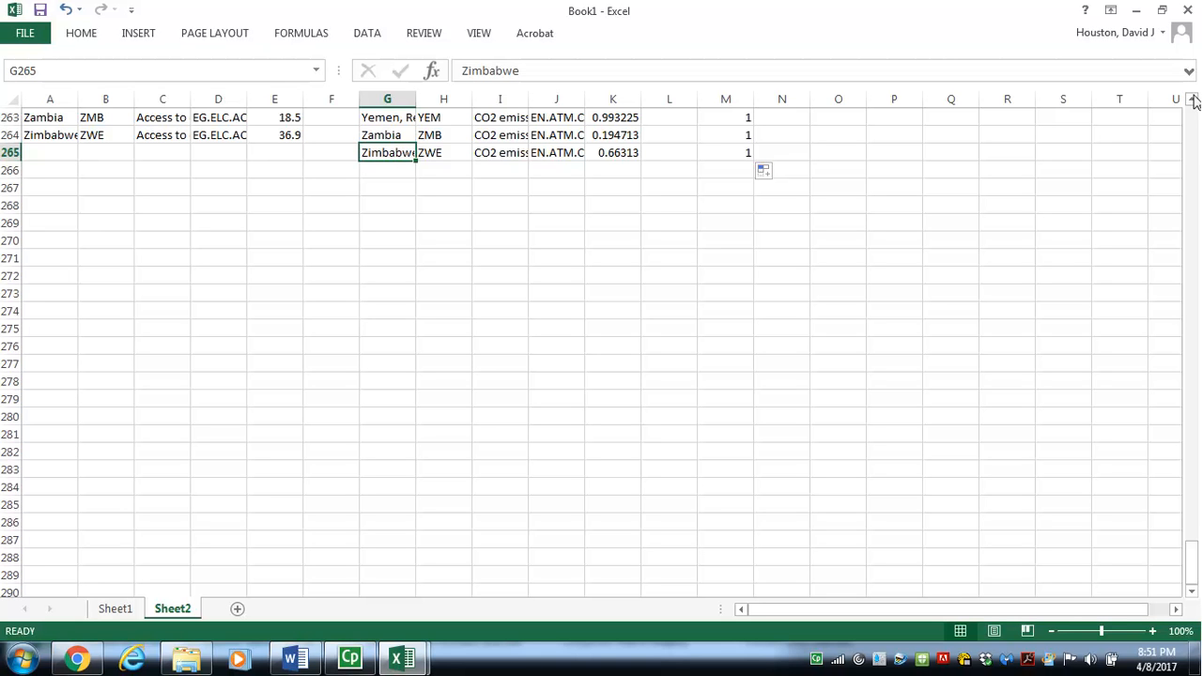
drag(1196, 575, 1196, 98)
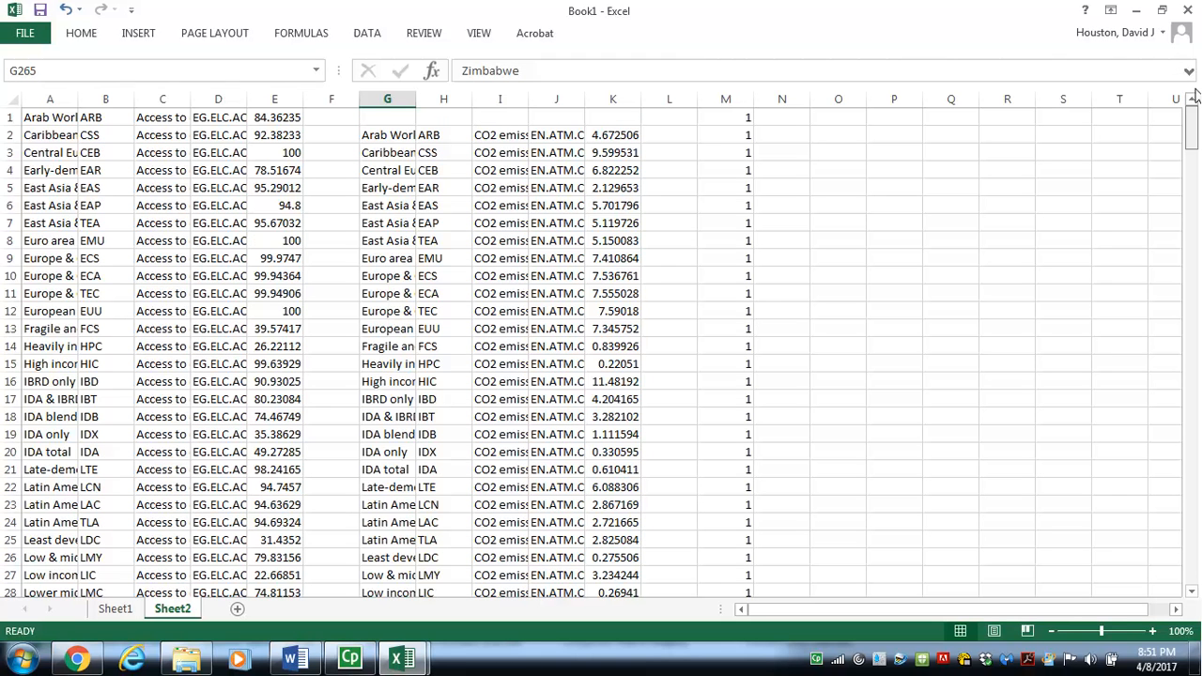
click(725, 91)
key(Delete)
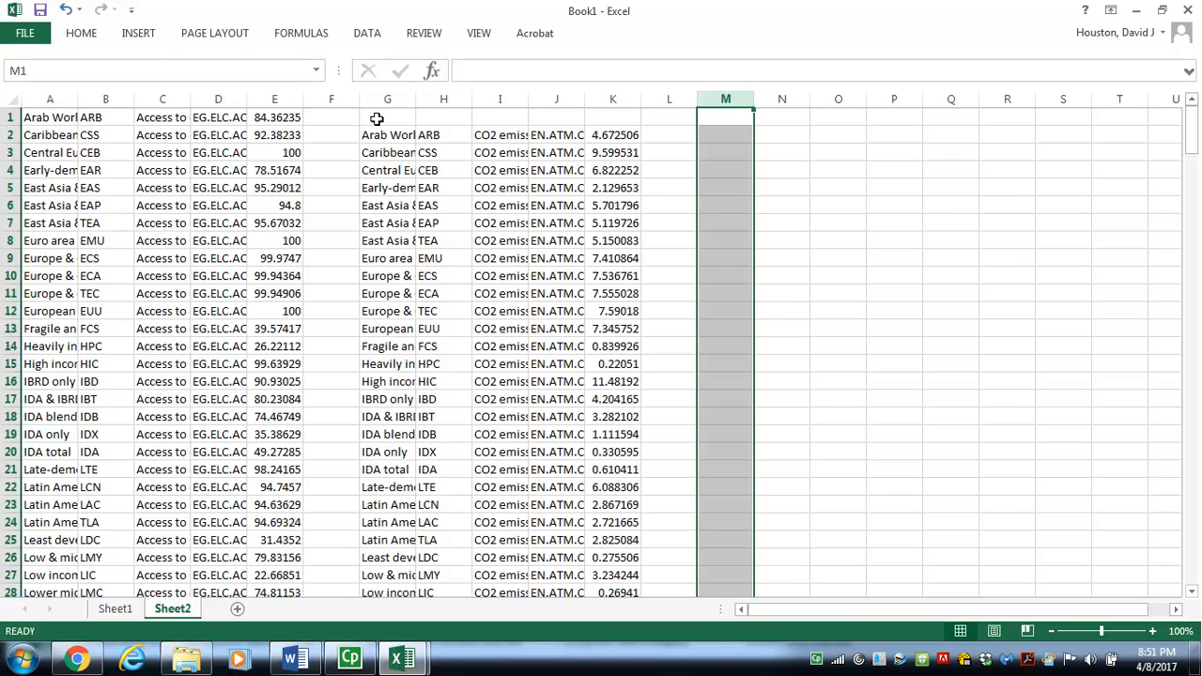
Delete the blank cells G1:K1, shifting the cells below up.
drag(375, 118, 595, 113)
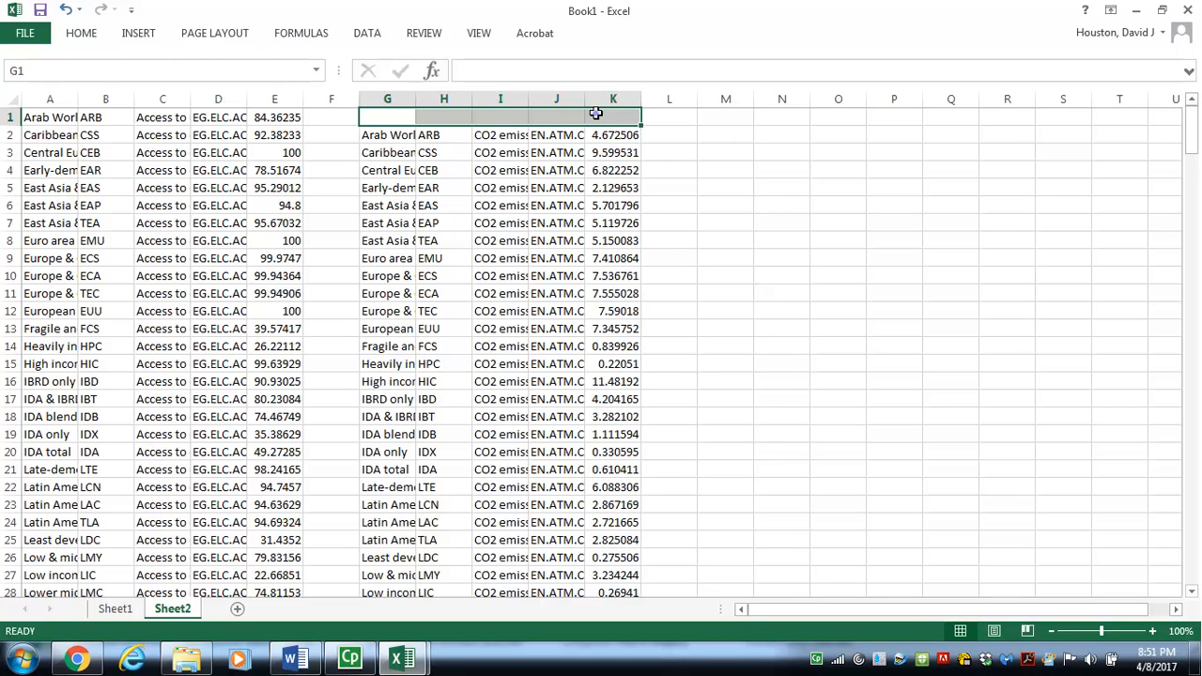
right_click(596, 113)
click(671, 258)
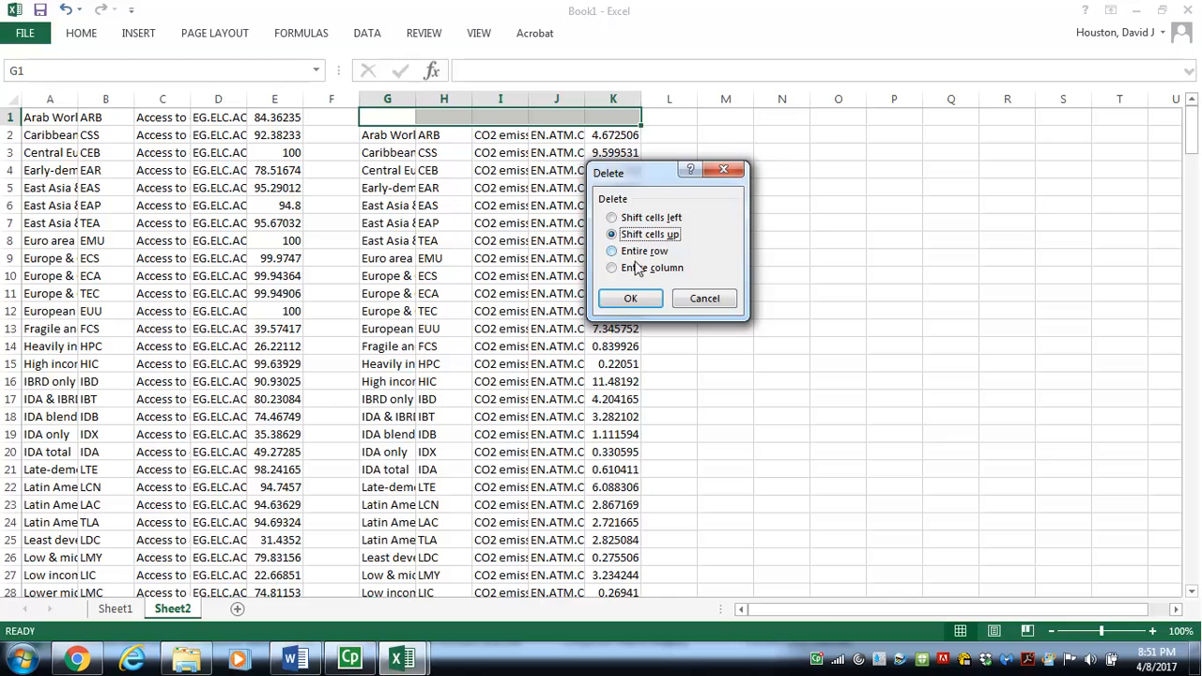
click(623, 299)
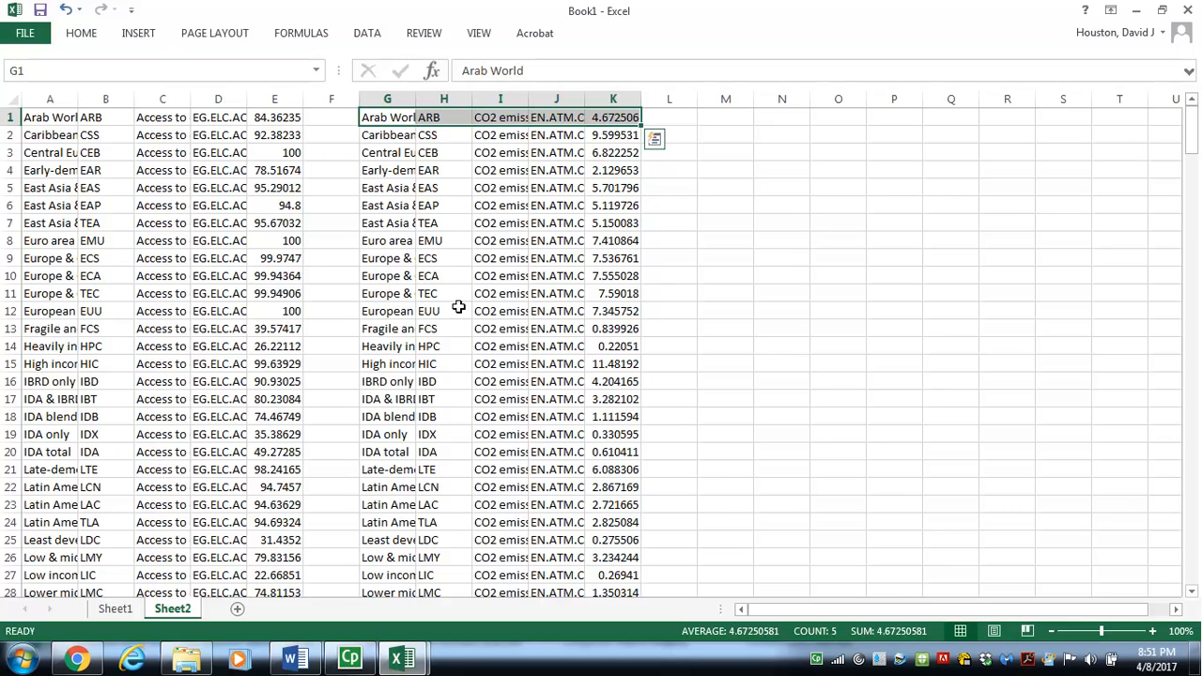
double_click(387, 329)
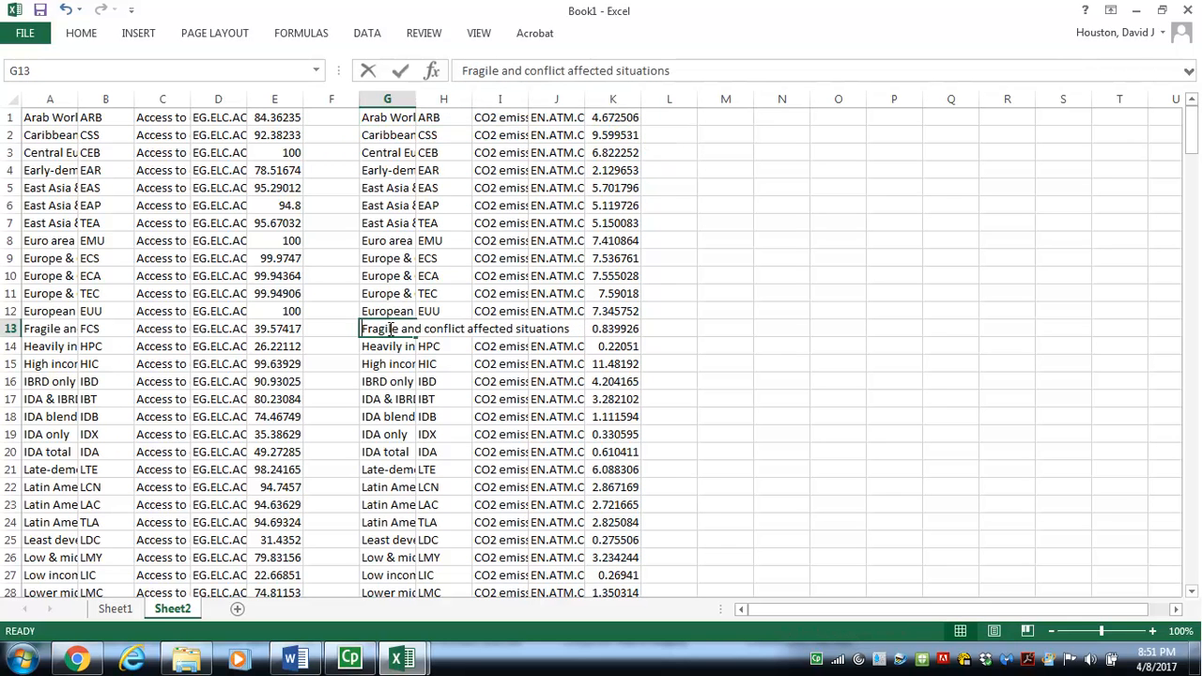
drag(389, 329, 592, 331)
click(764, 343)
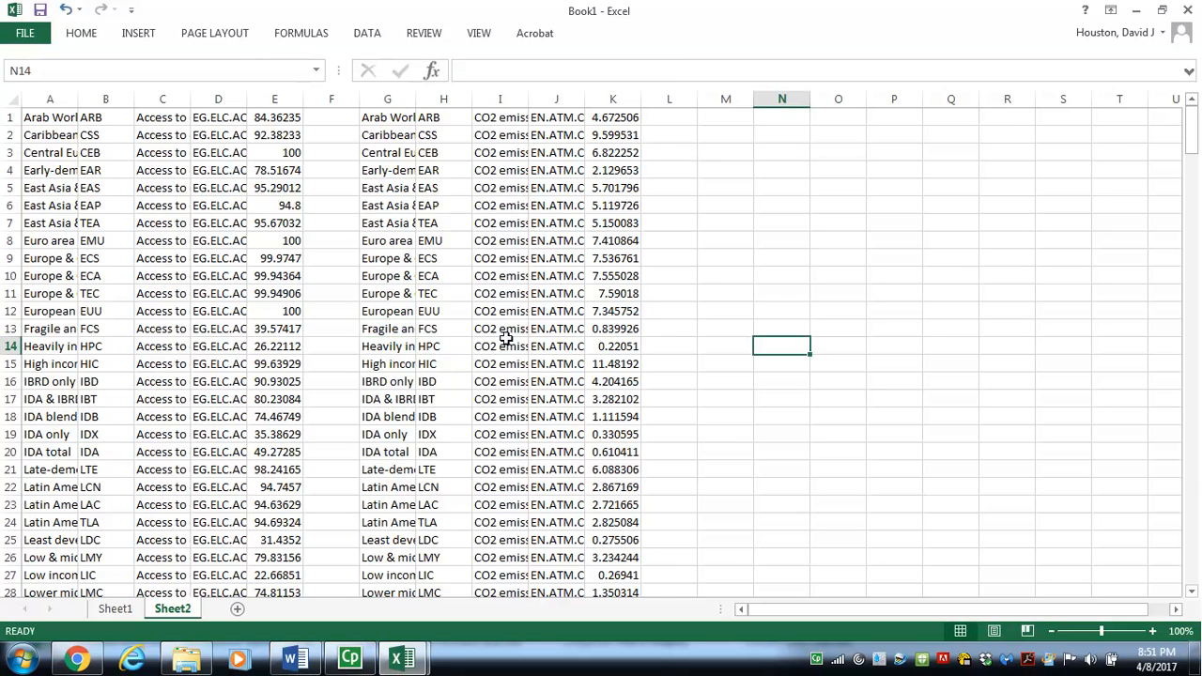
Insert blank cells at G13:K13, shifting the CO2 emissions rows from Fragile and conflict affected situations onward down.
drag(393, 327, 606, 325)
right_click(606, 326)
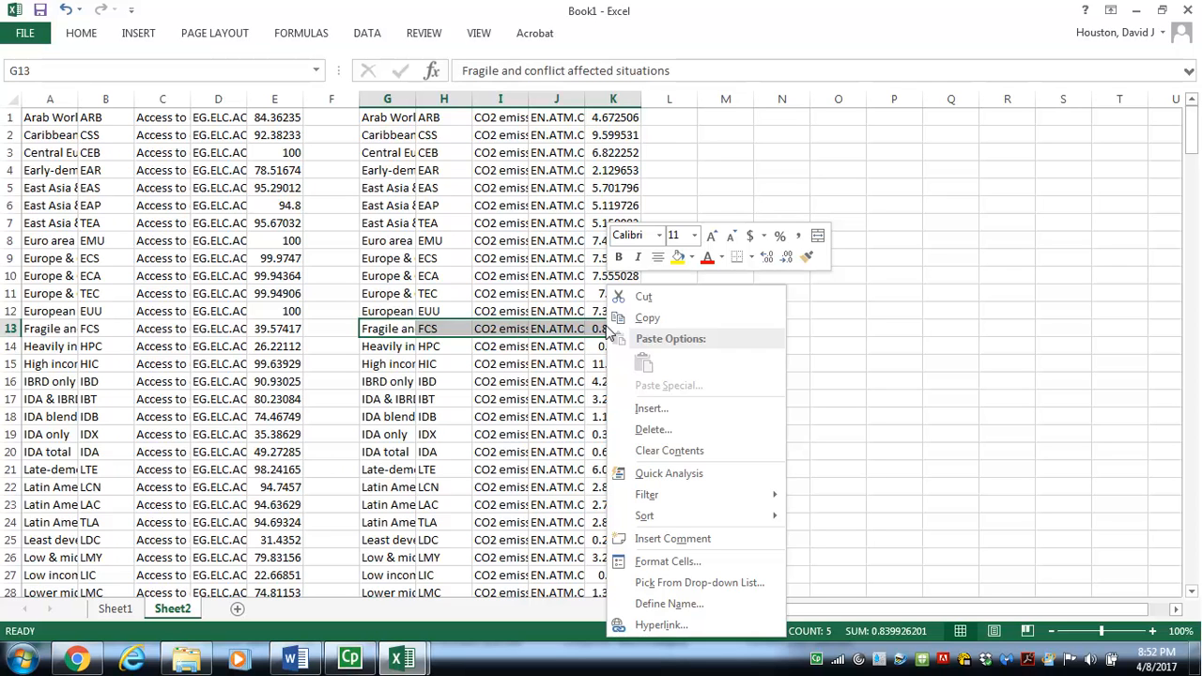
click(679, 411)
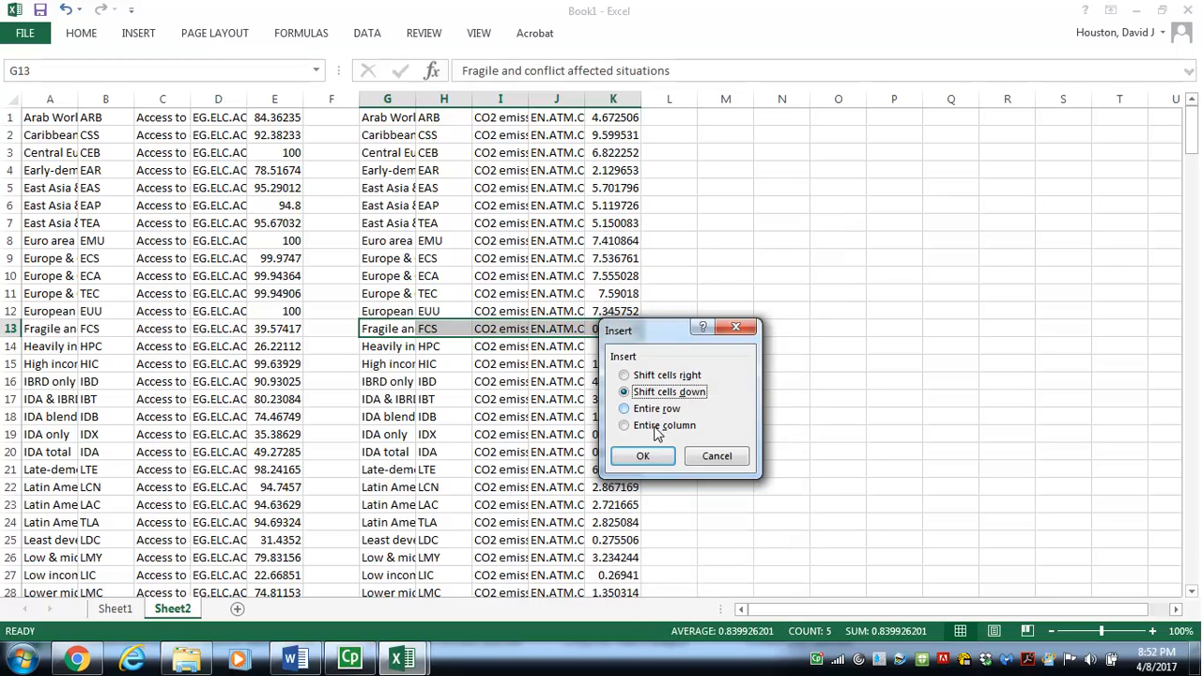
click(649, 455)
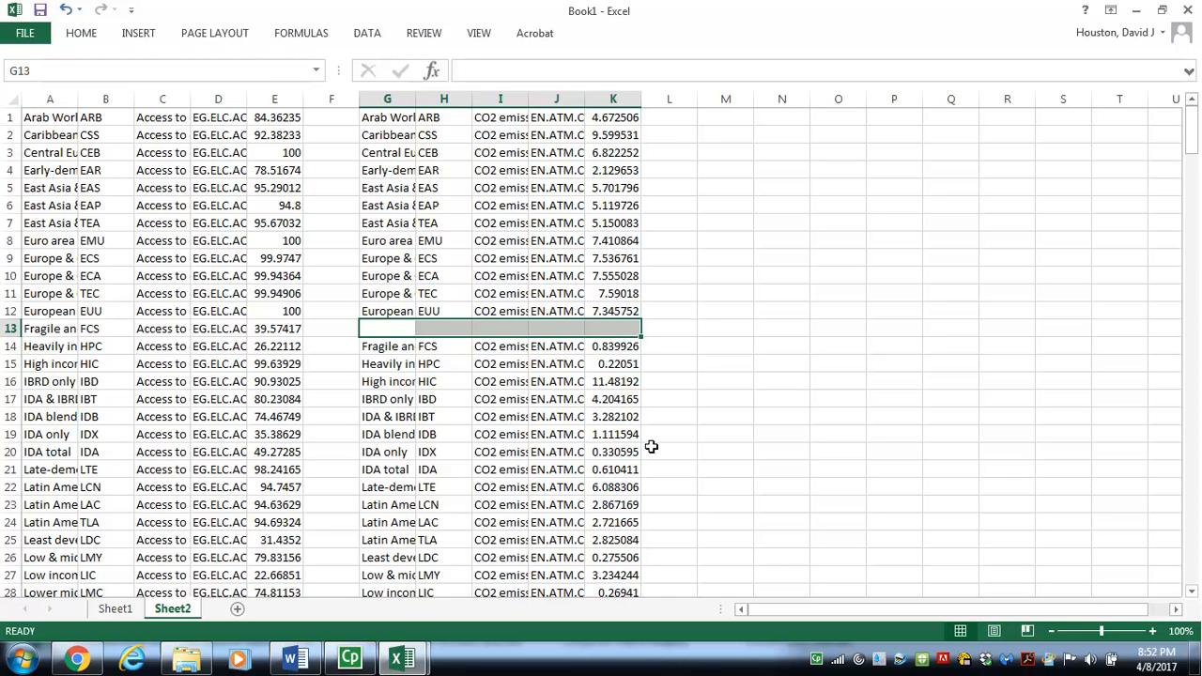
Enter the formula =IF(A1=G1,0,1) in L1 and fill it down to L17.
click(684, 111)
text(=i)
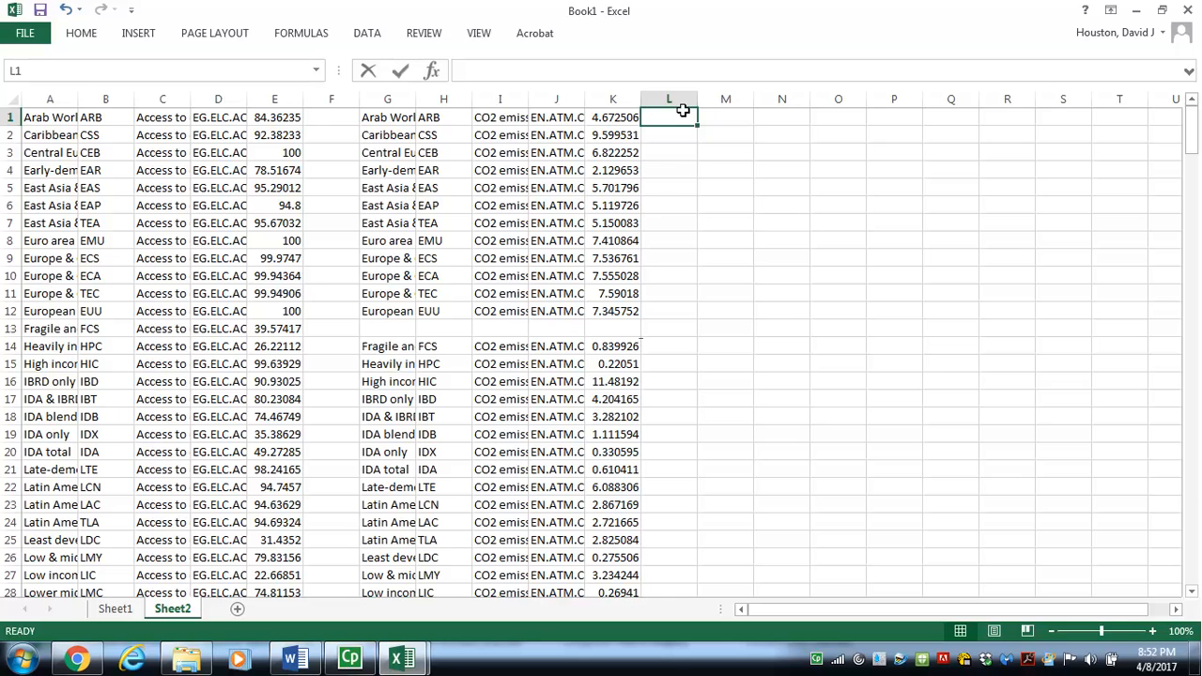
text(f()
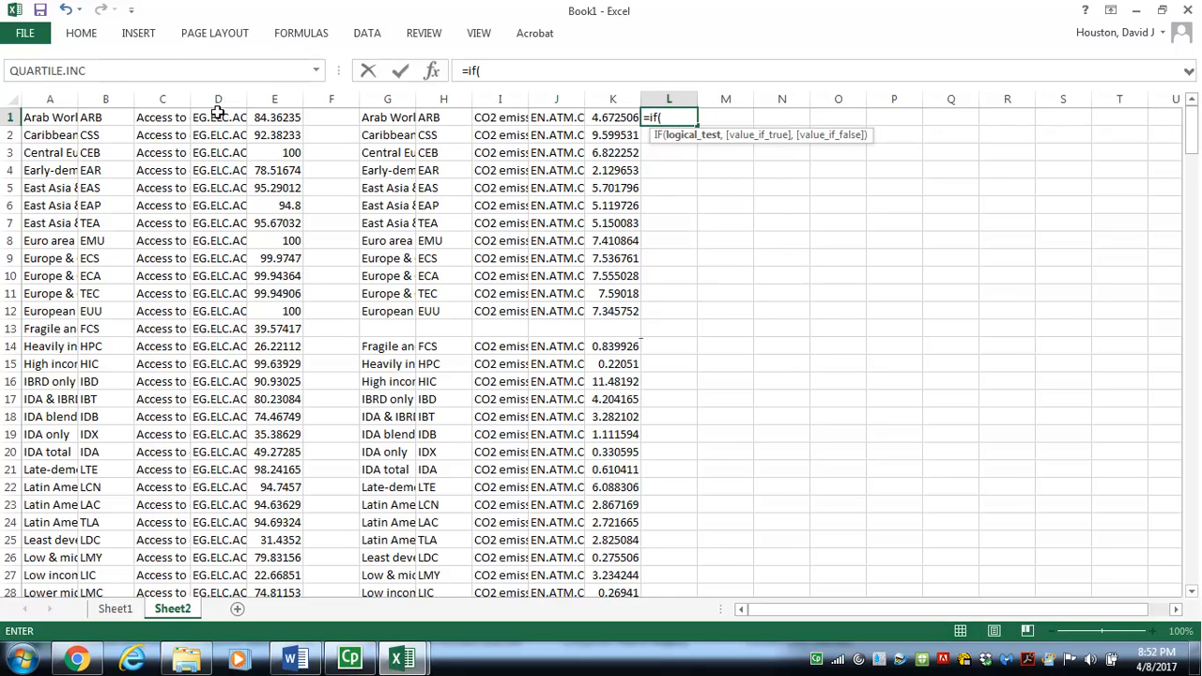
click(40, 117)
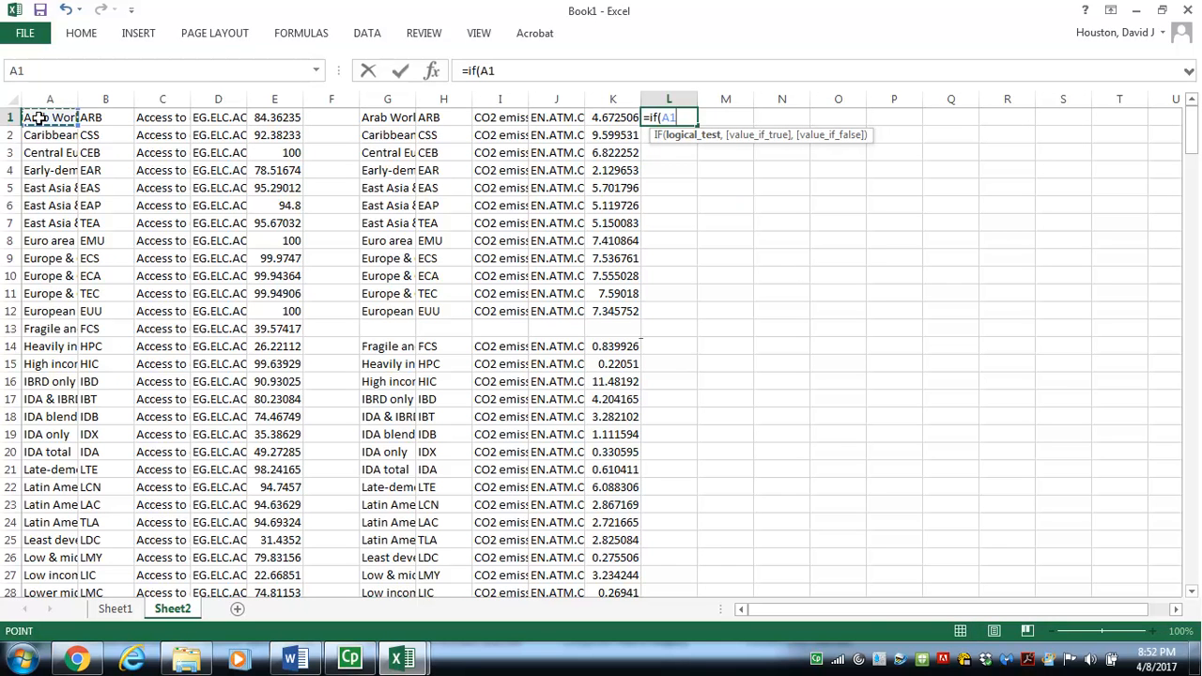
text(=)
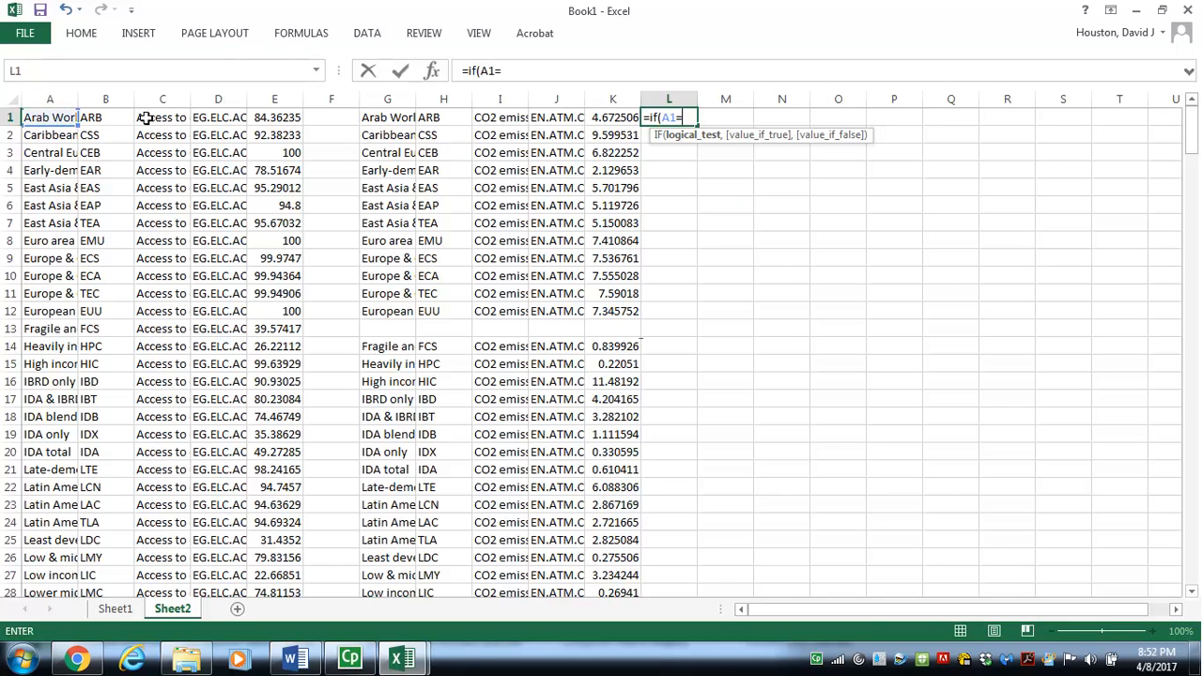
click(368, 117)
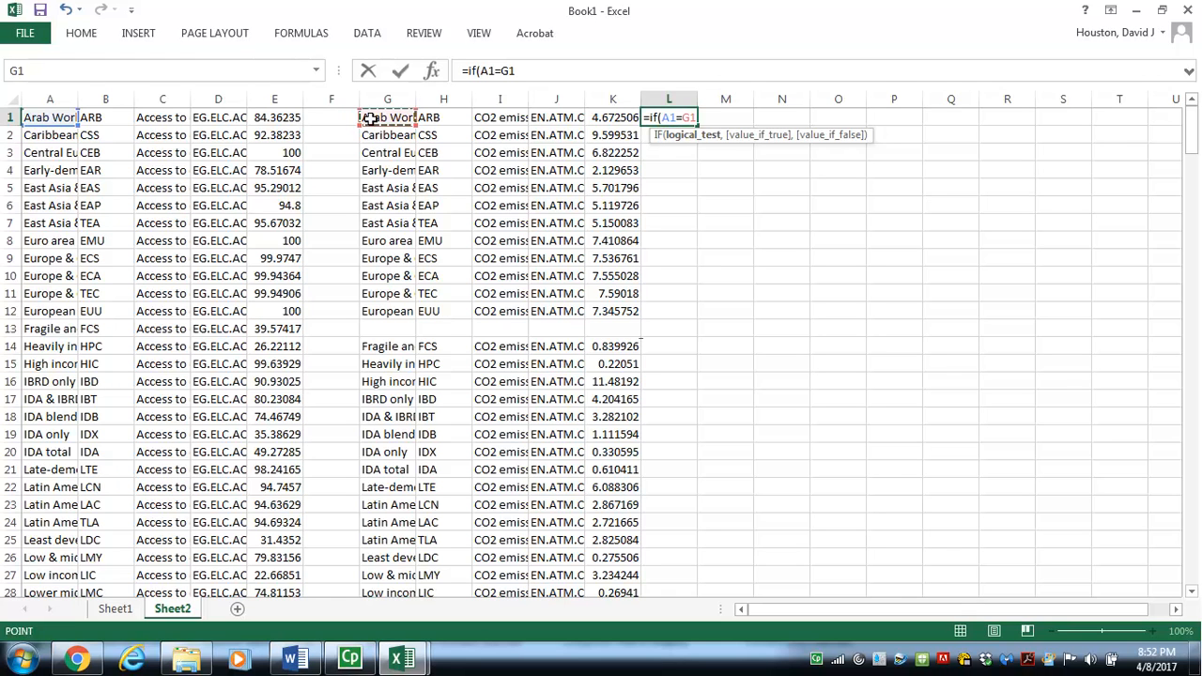
text(,0,1)
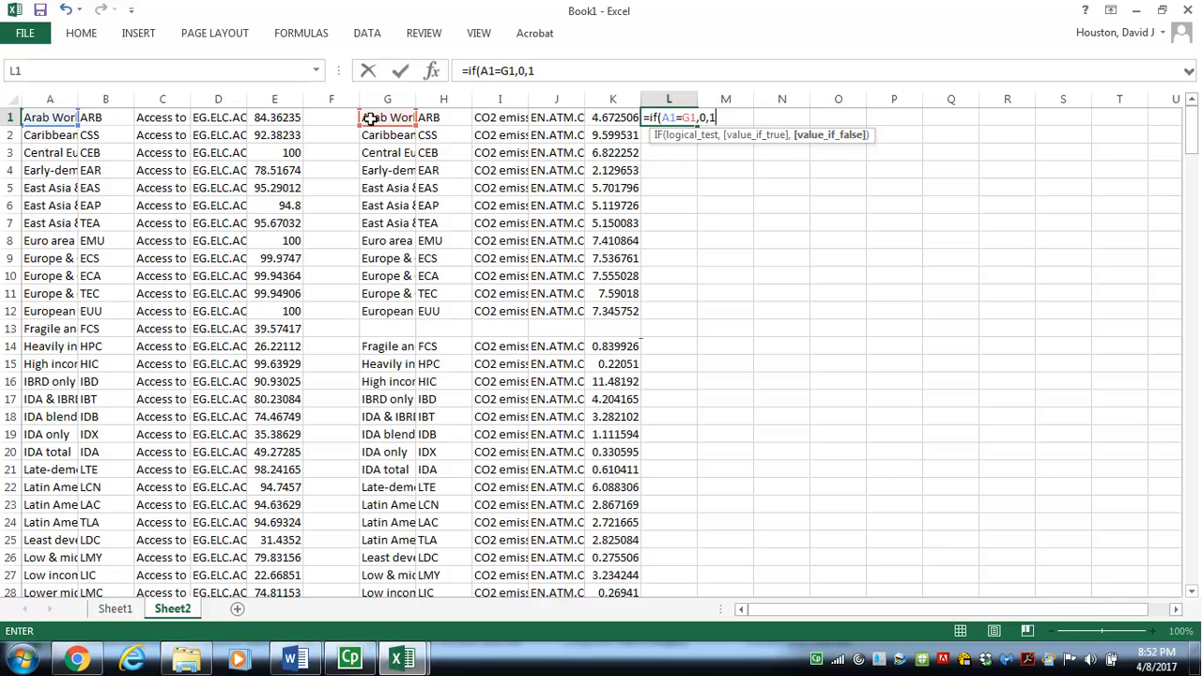
text())
key(Return)
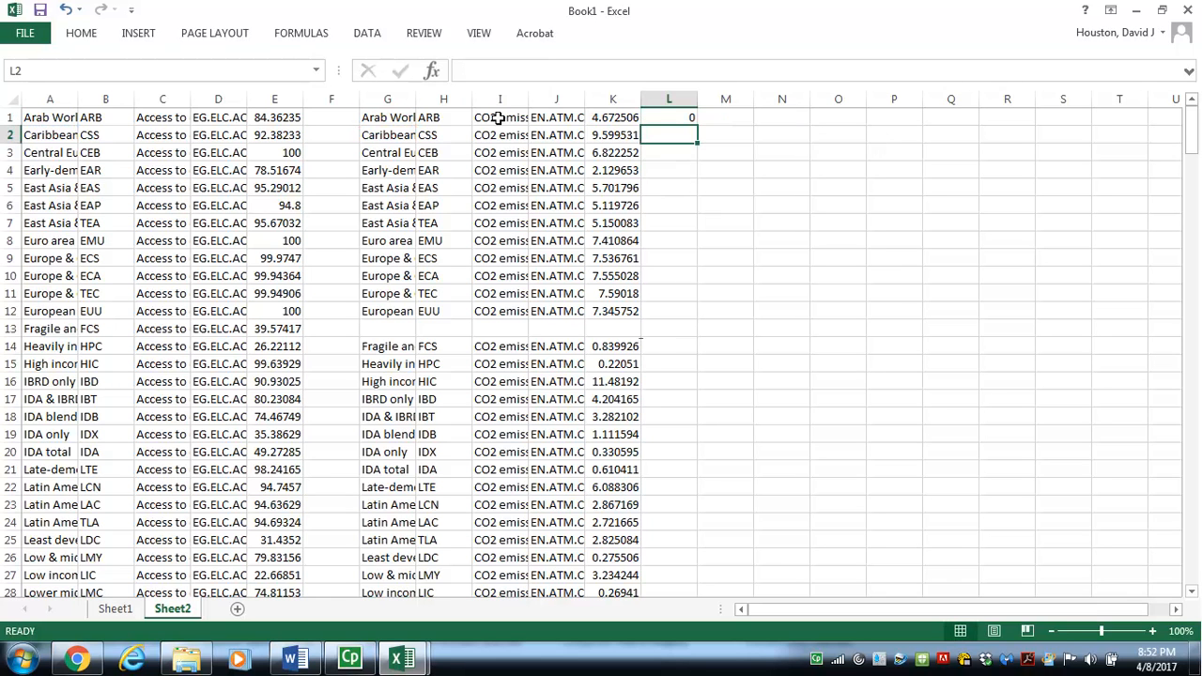
click(677, 115)
drag(699, 126, 697, 406)
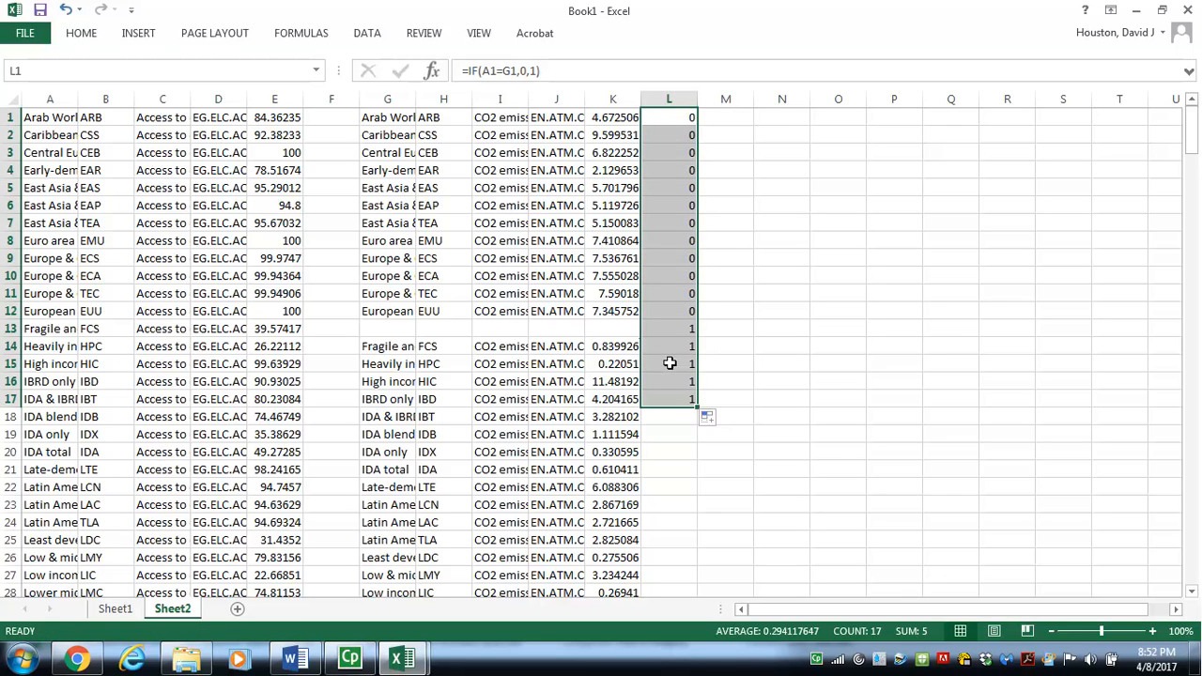
Clear all the check formulas from column L.
click(669, 328)
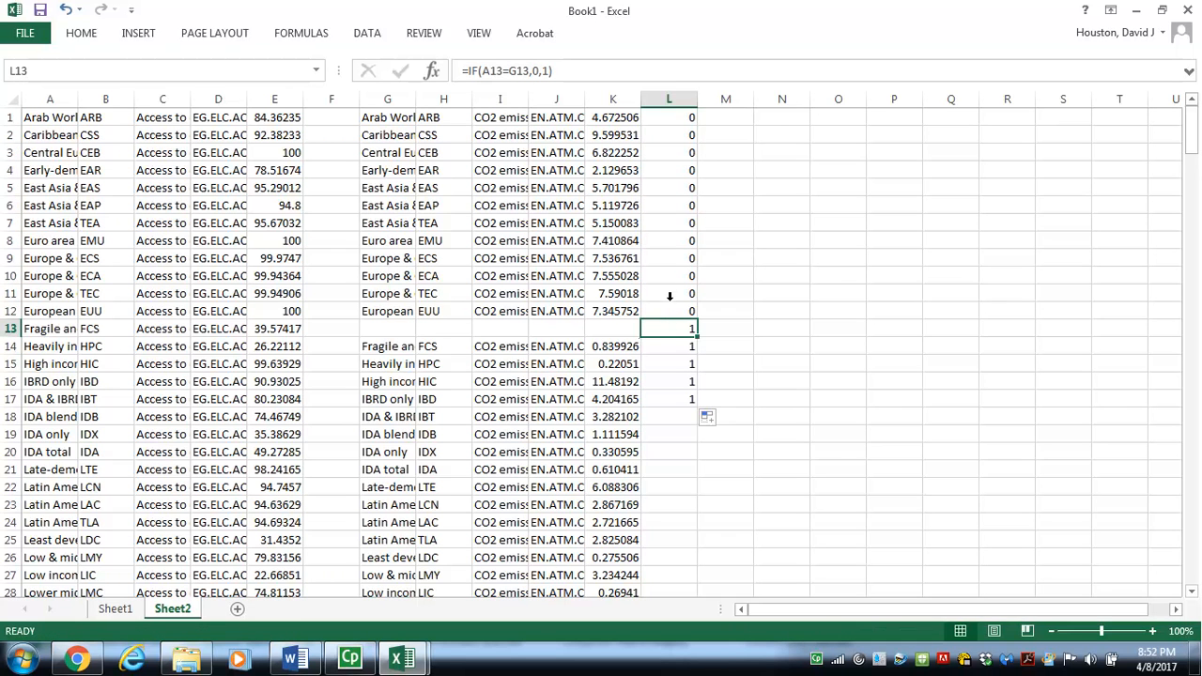
click(671, 98)
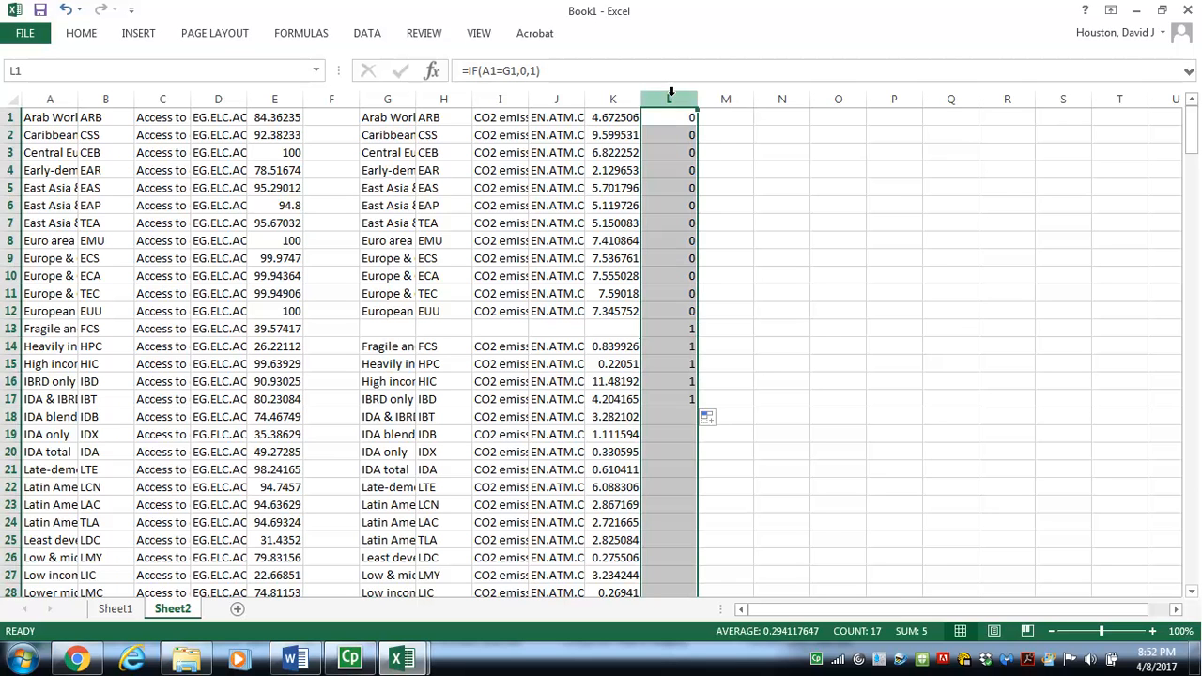
key(Delete)
click(770, 167)
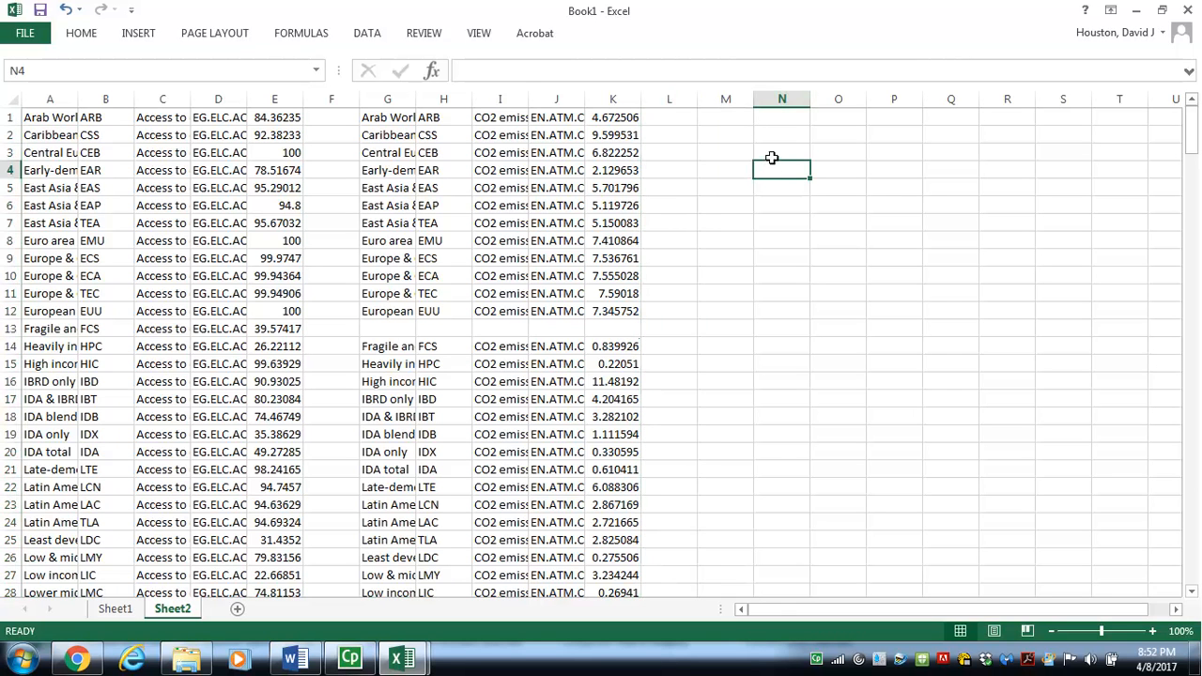
click(773, 116)
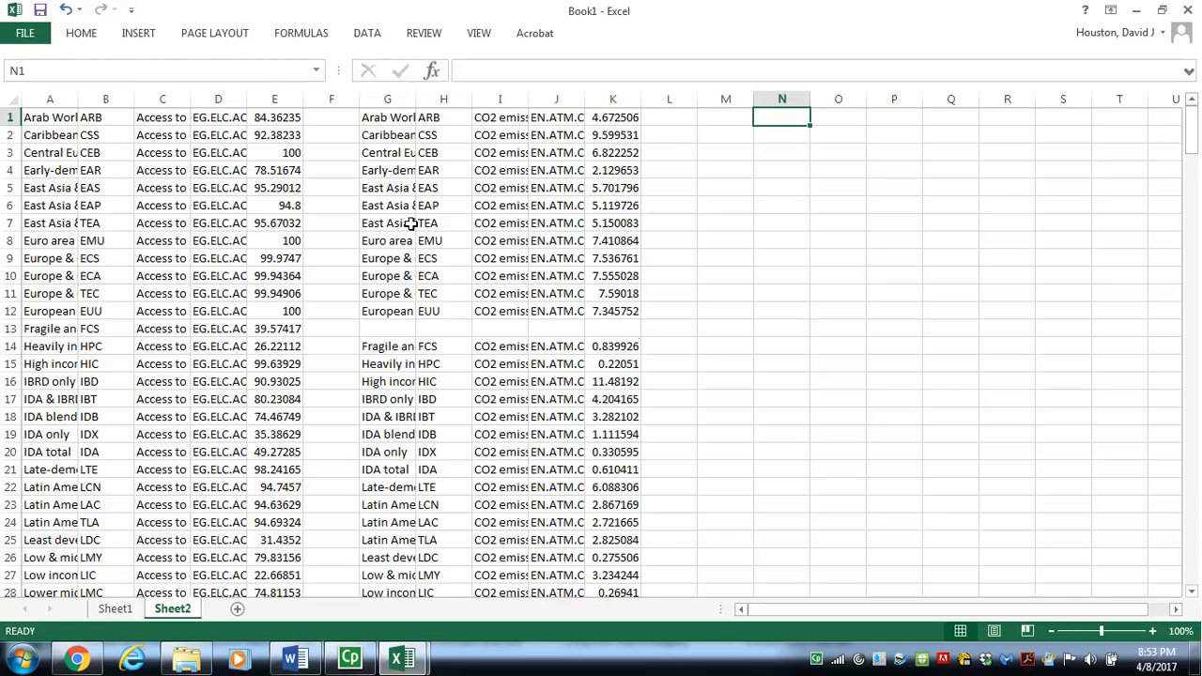
Delete the blank cells G13:K13, shifting the CO2 emissions cells below up.
click(383, 317)
drag(375, 329, 602, 330)
right_click(602, 330)
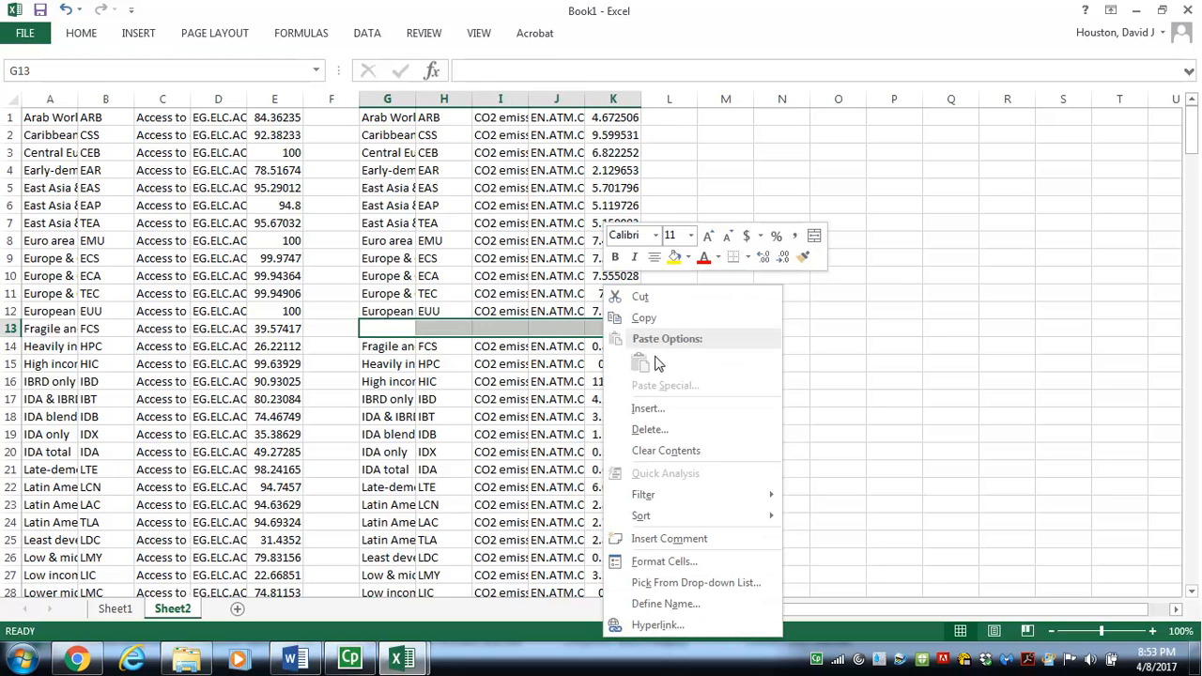
click(673, 434)
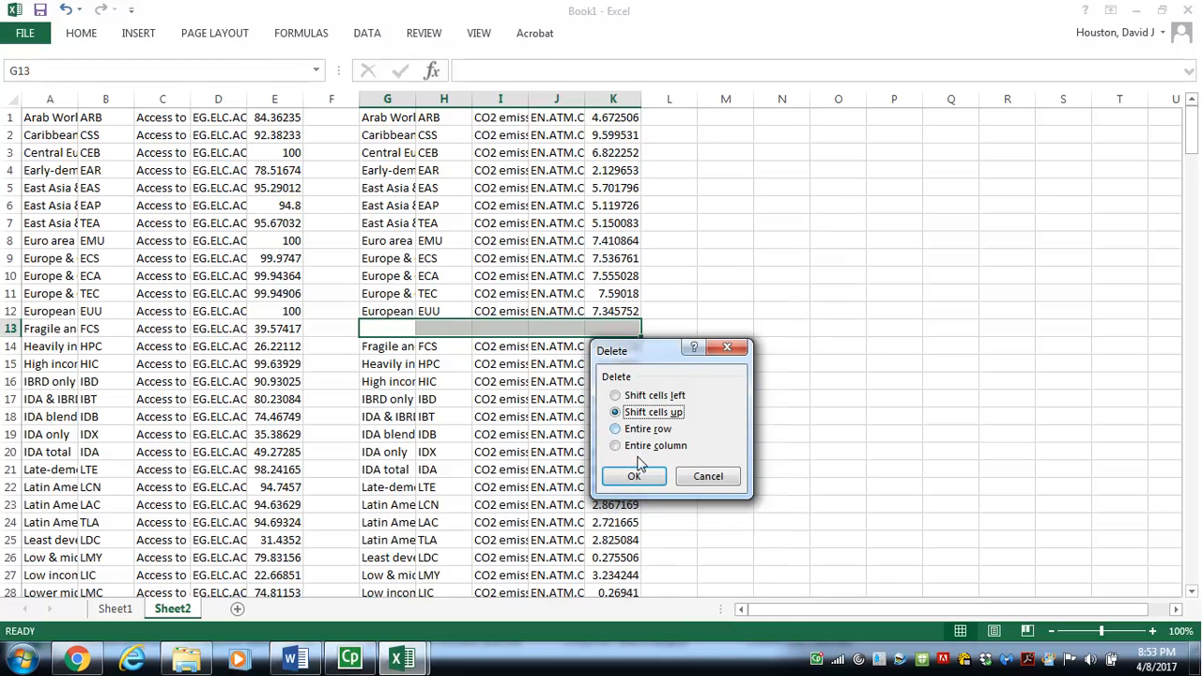
click(634, 475)
click(845, 268)
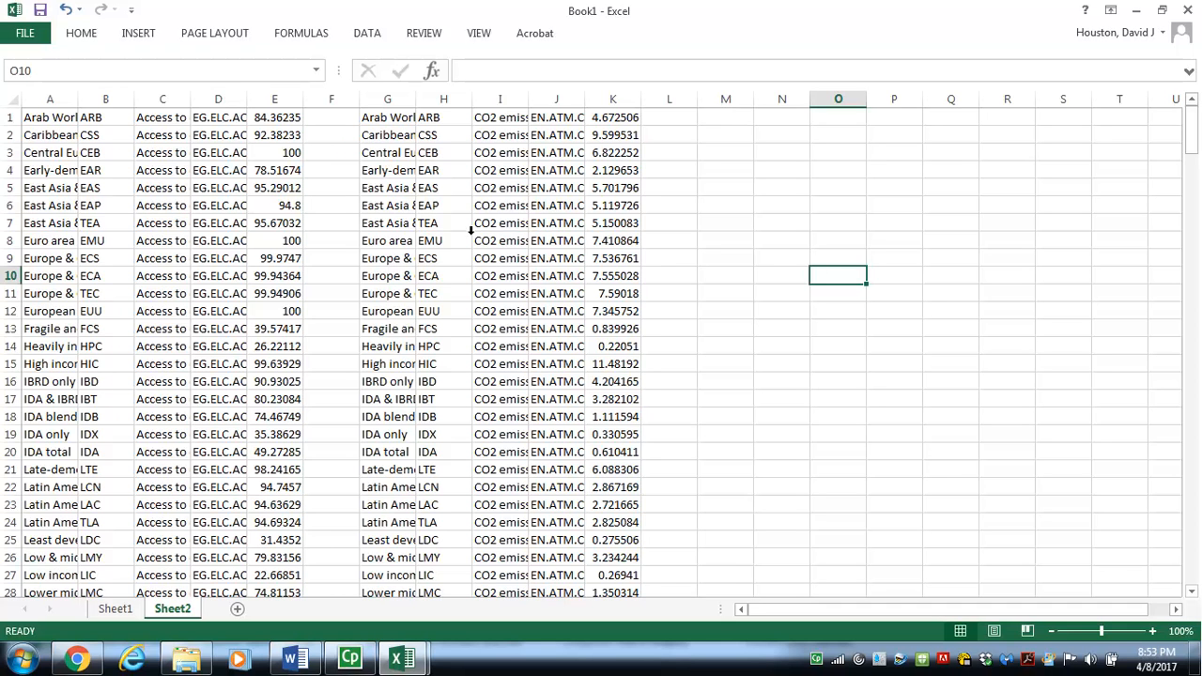
Insert a blank row above row 1 for column headings.
click(322, 99)
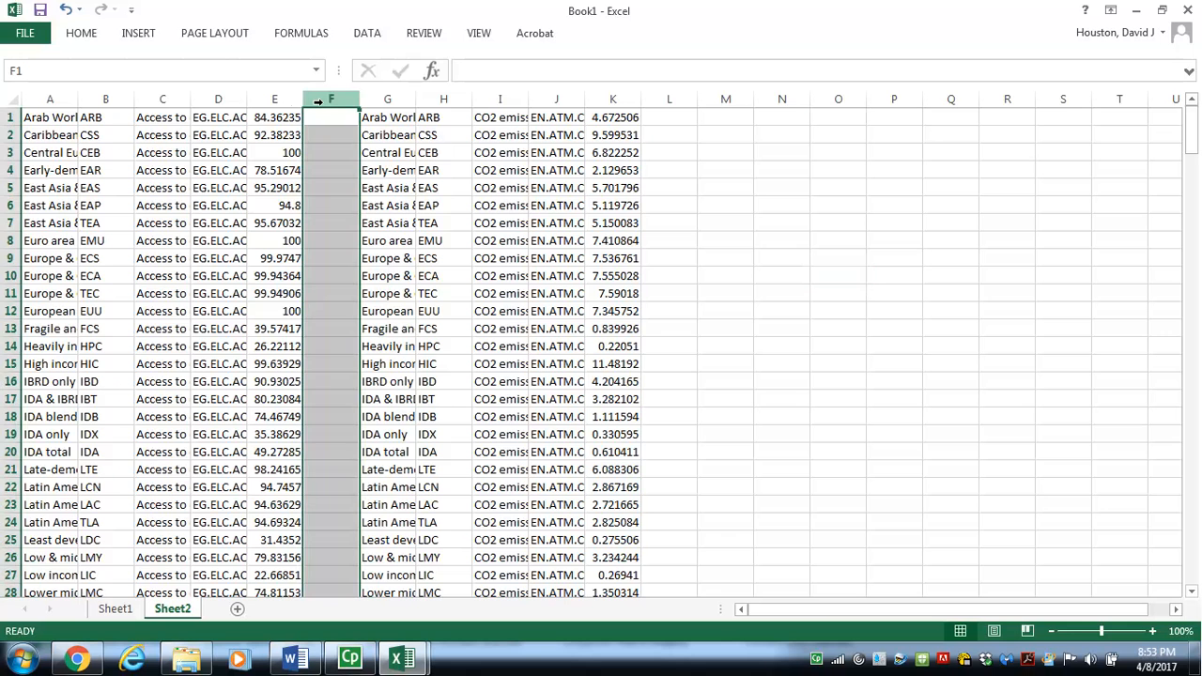
click(7, 115)
right_click(7, 115)
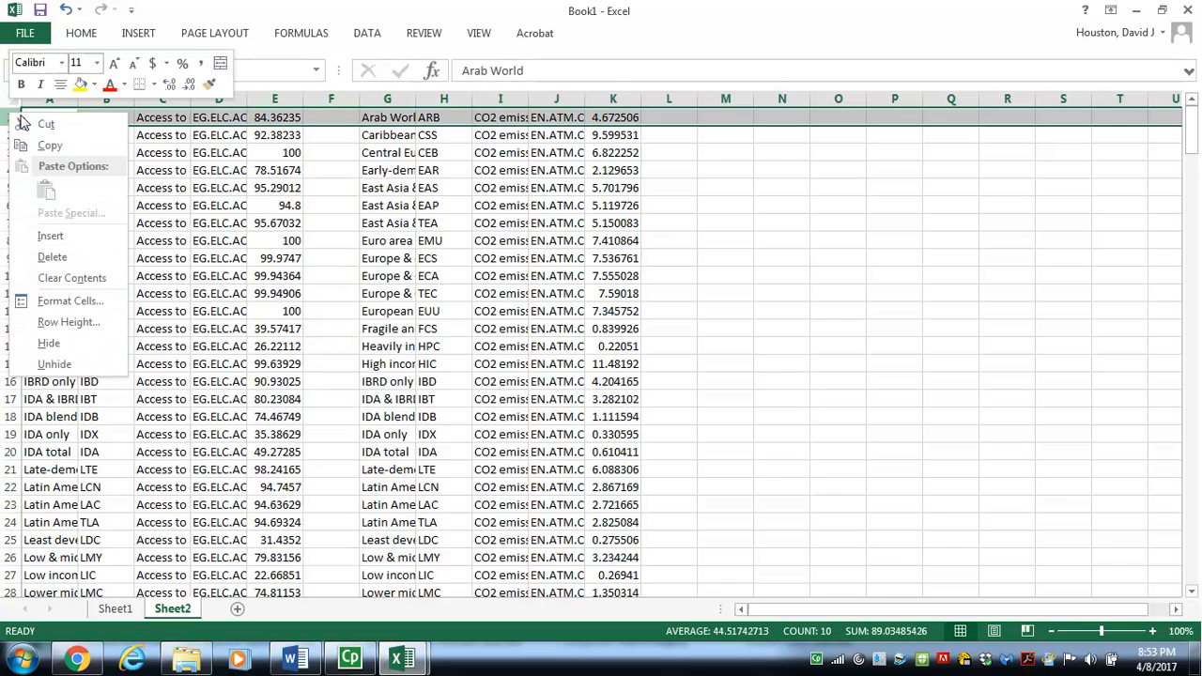
click(51, 238)
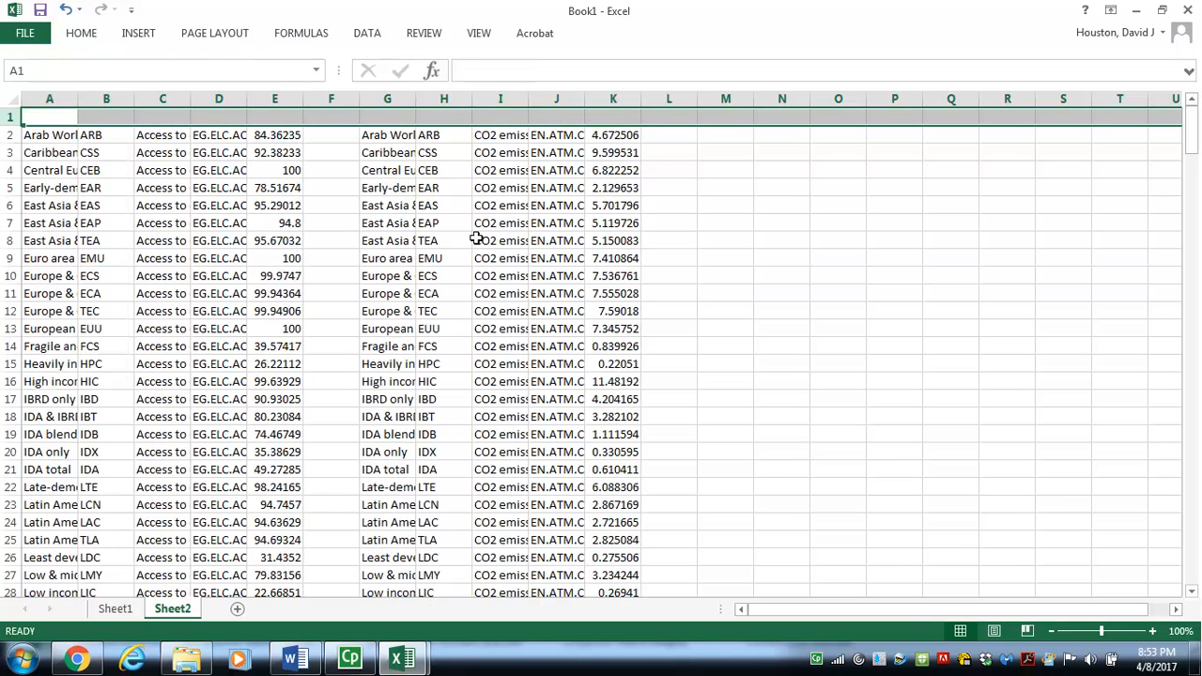
click(773, 248)
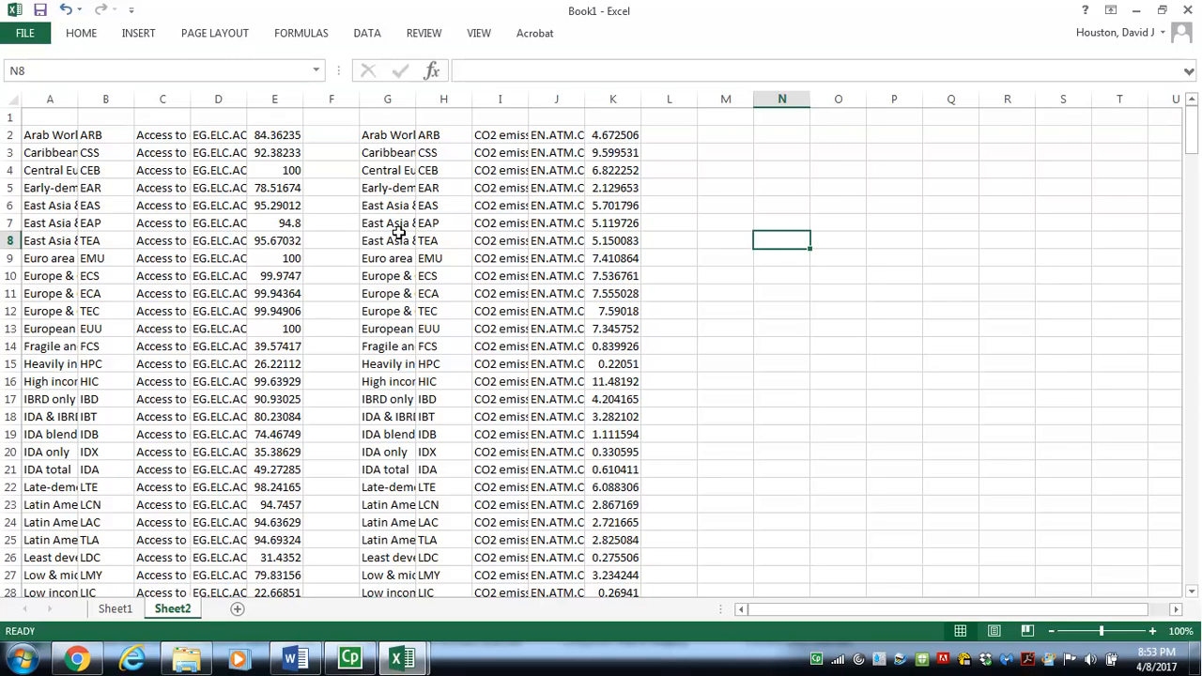
Copy the Access to electricity (% of population) label from C2 into E1 as the heading for the electricity values.
click(162, 139)
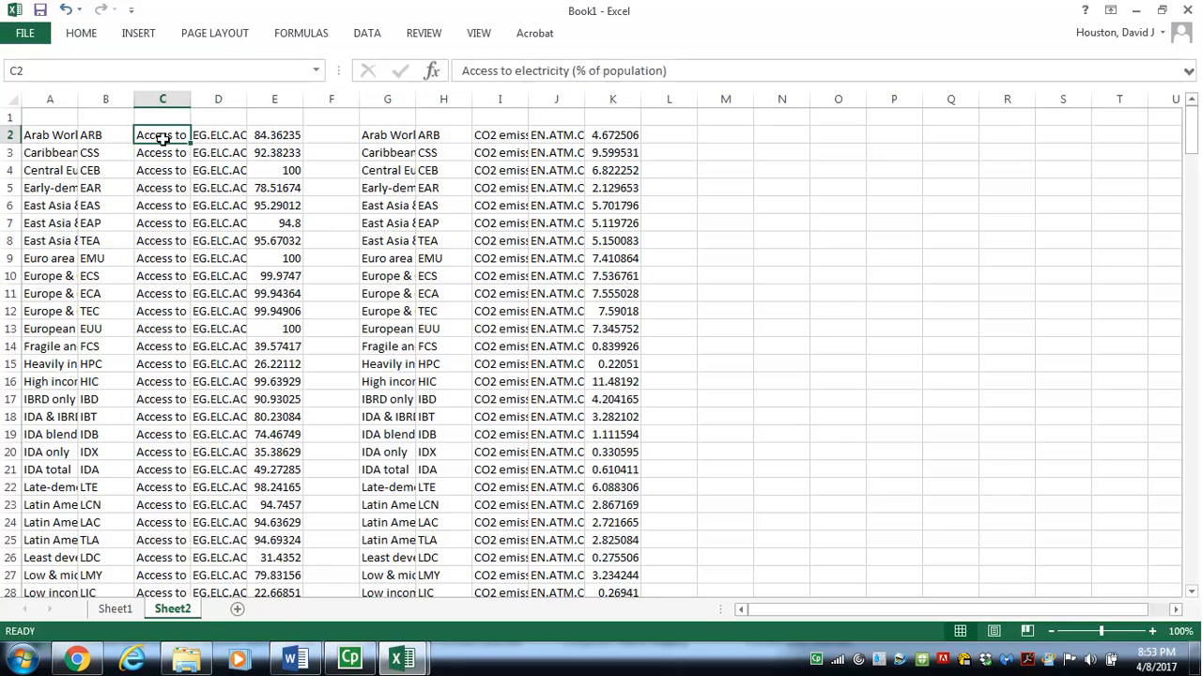
right_click(162, 139)
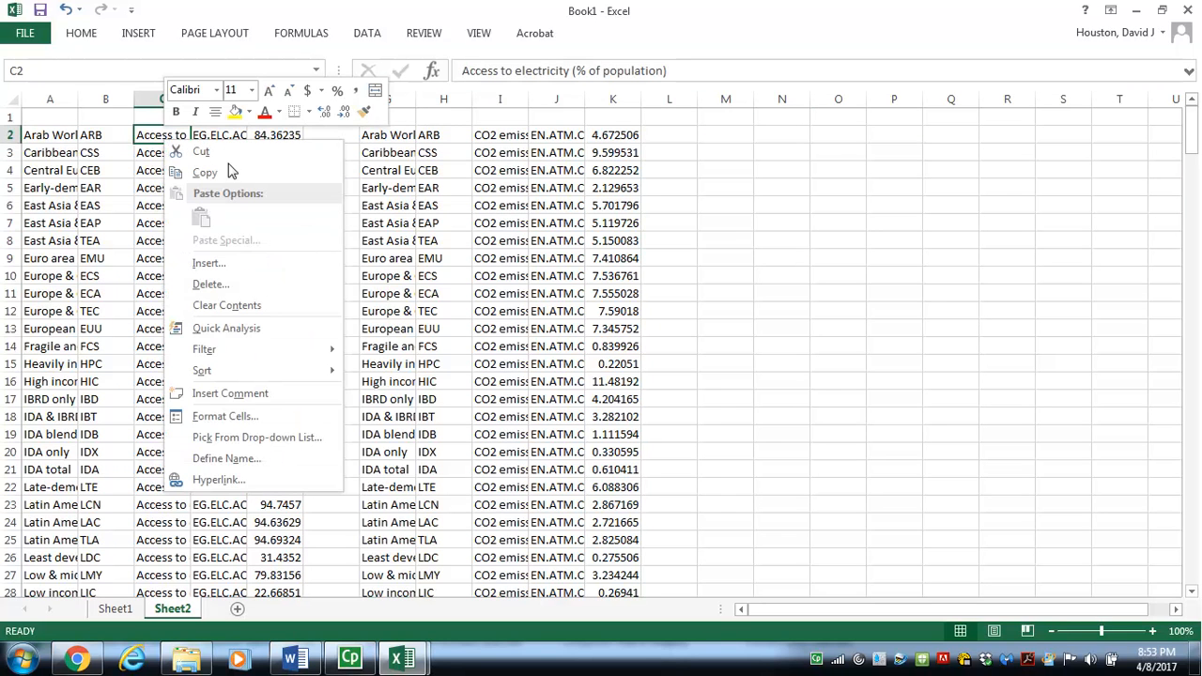
click(205, 173)
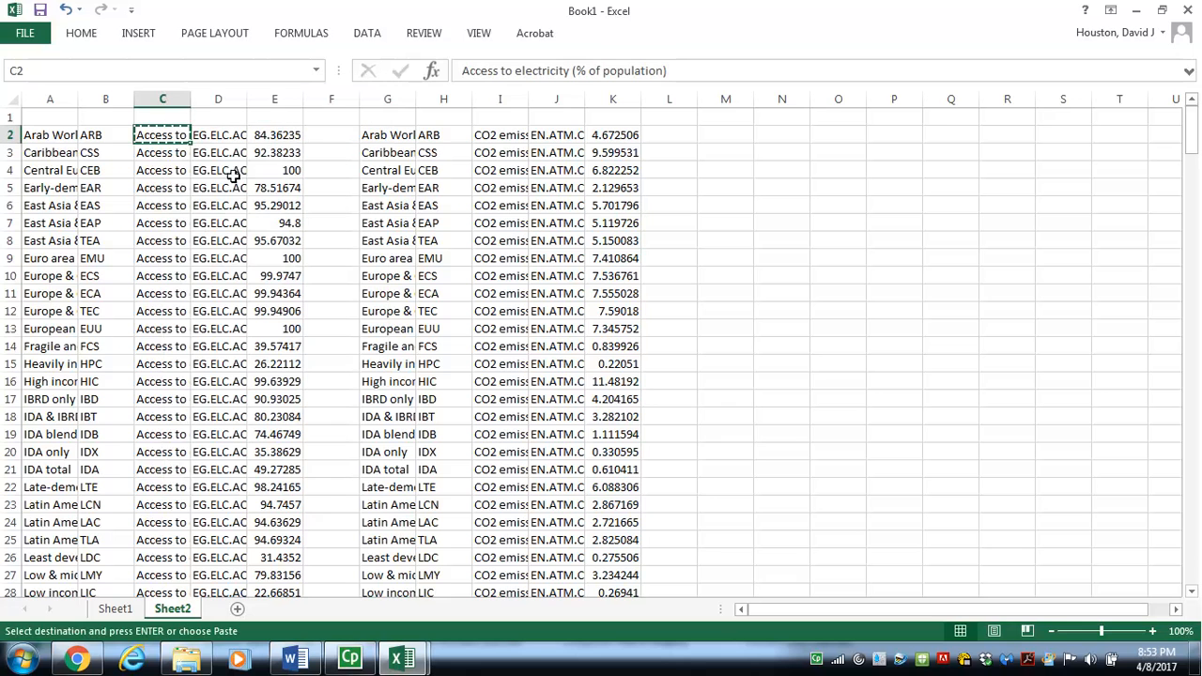
click(278, 116)
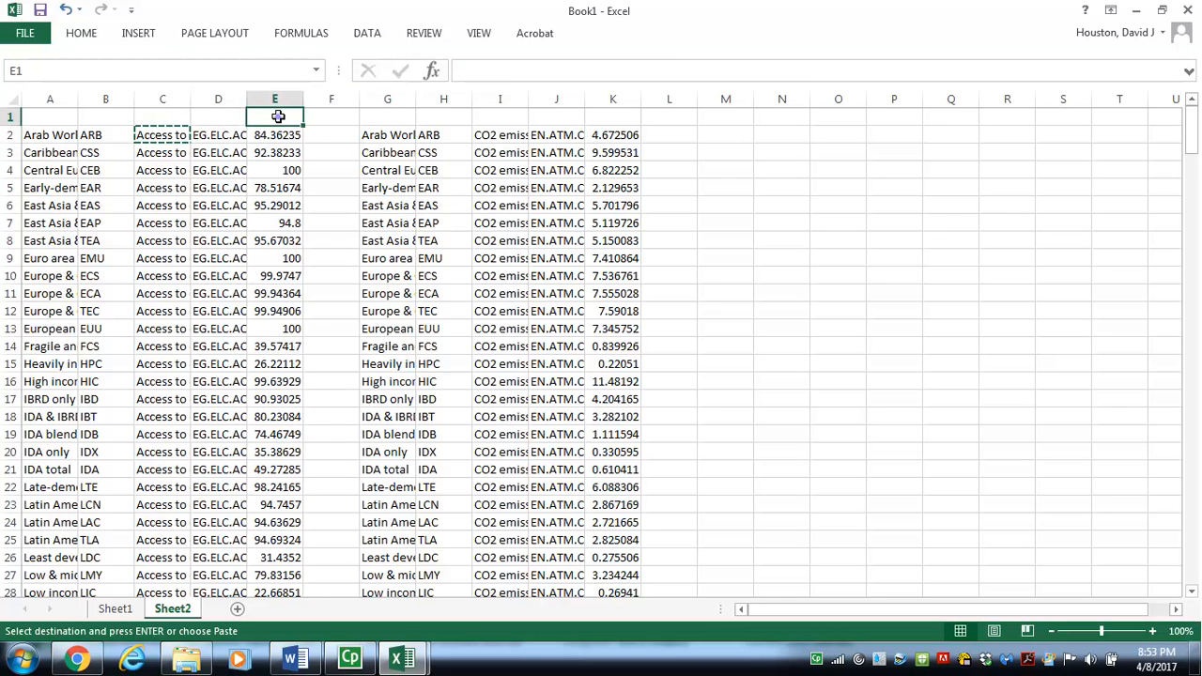
right_click(278, 117)
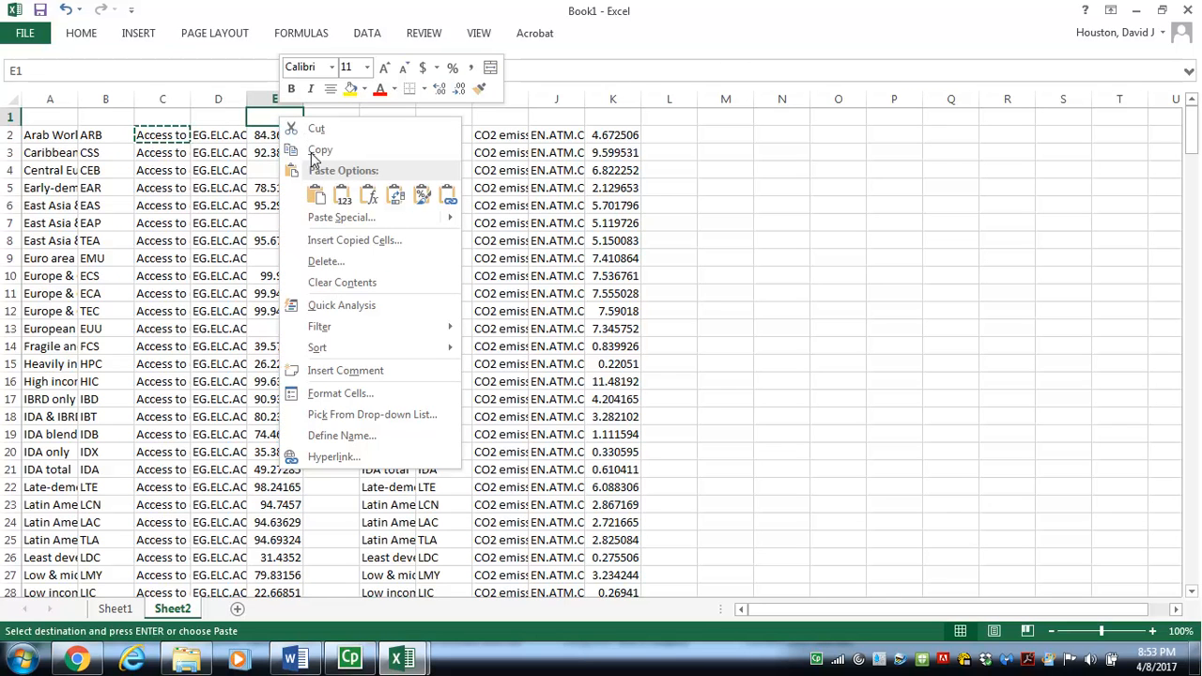
click(317, 197)
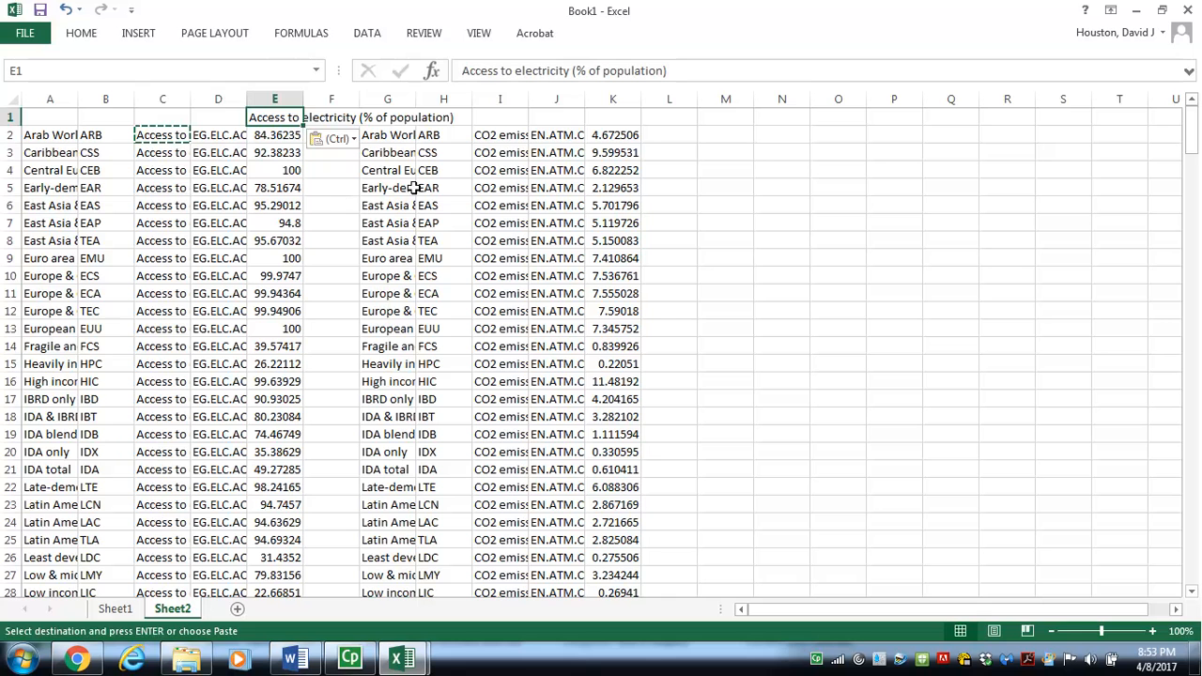
Copy the CO2 emissions (metric tons per capita) label from I2 into K1 as the heading for the emissions values.
click(504, 136)
right_click(505, 136)
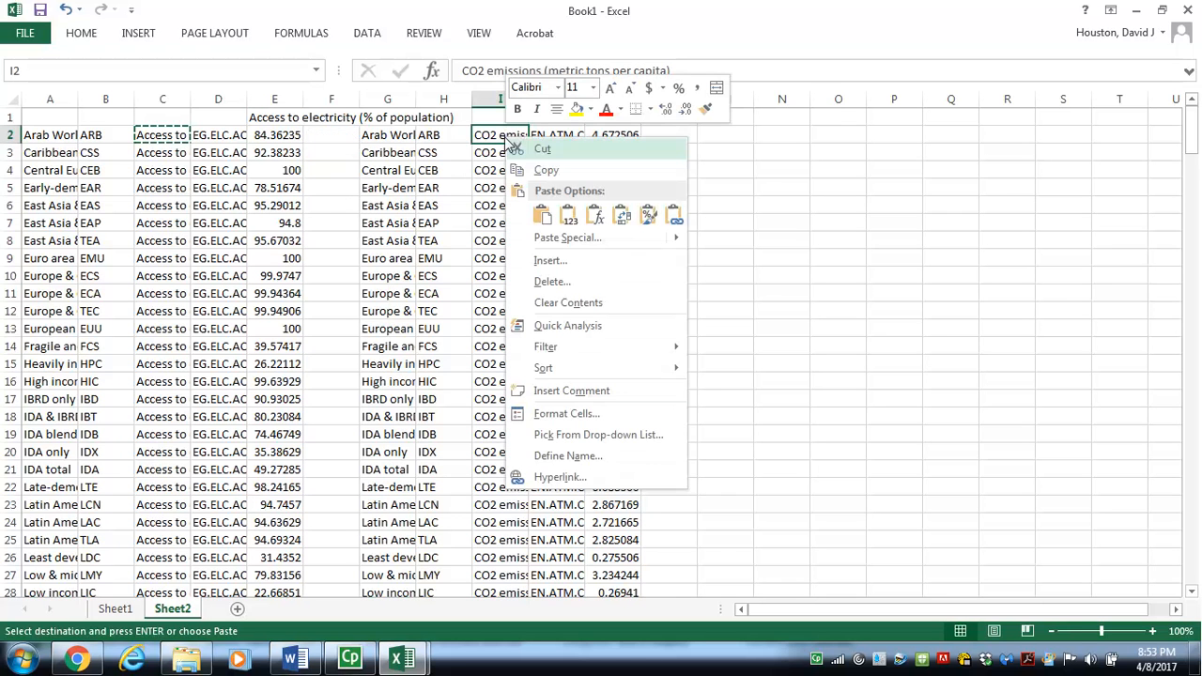
click(547, 171)
click(623, 117)
right_click(624, 117)
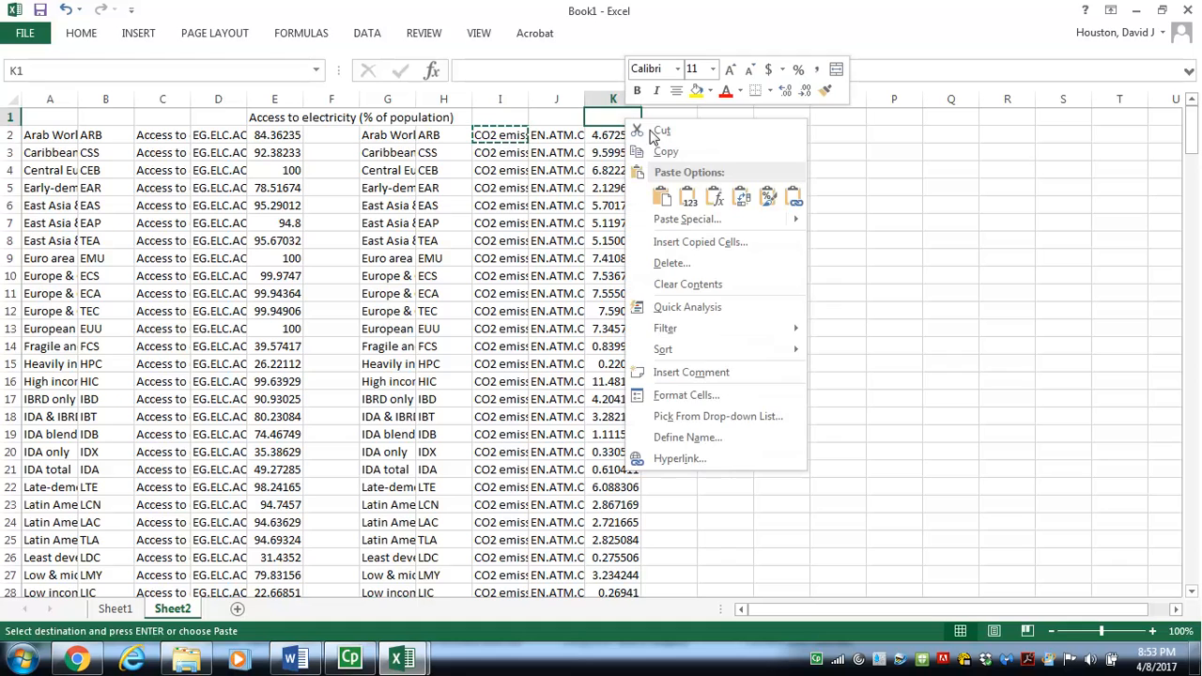
click(664, 200)
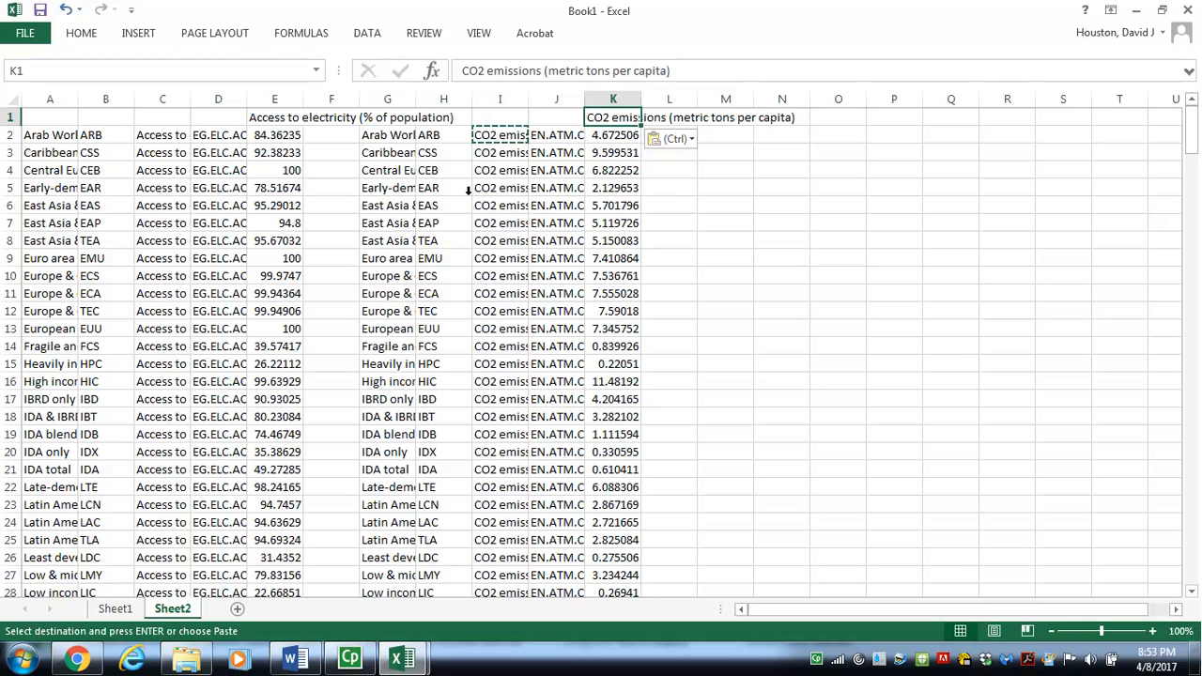
Delete columns C and D containing the electricity indicator name and code.
drag(163, 100, 219, 101)
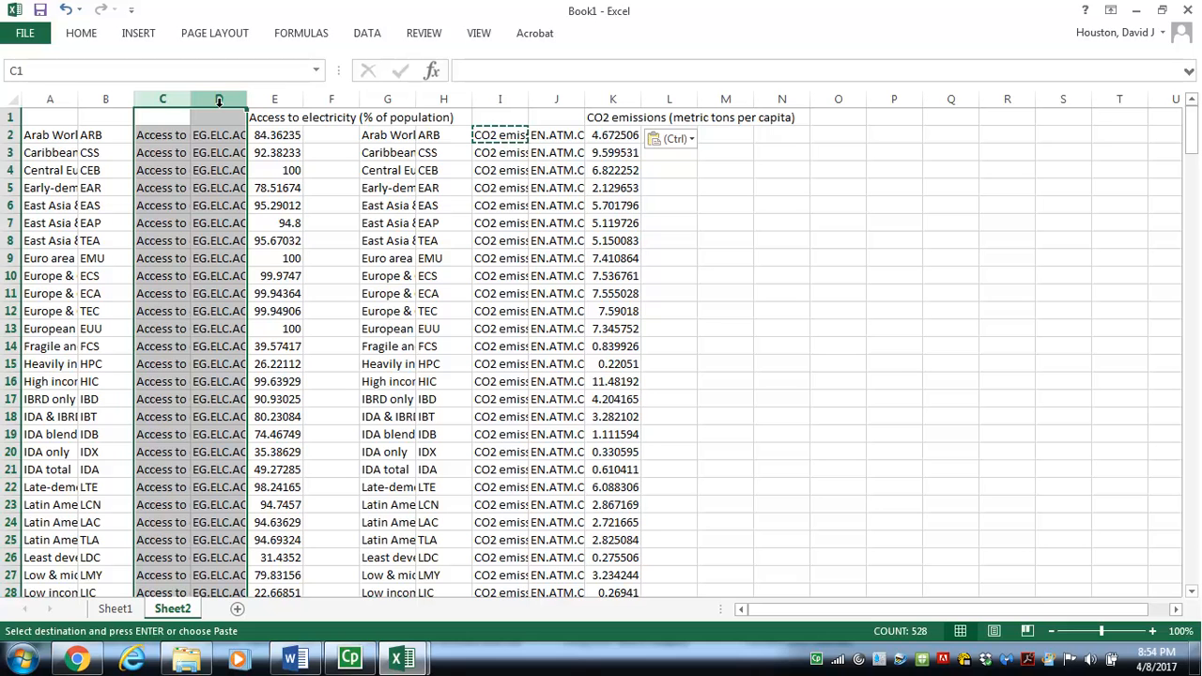
right_click(165, 99)
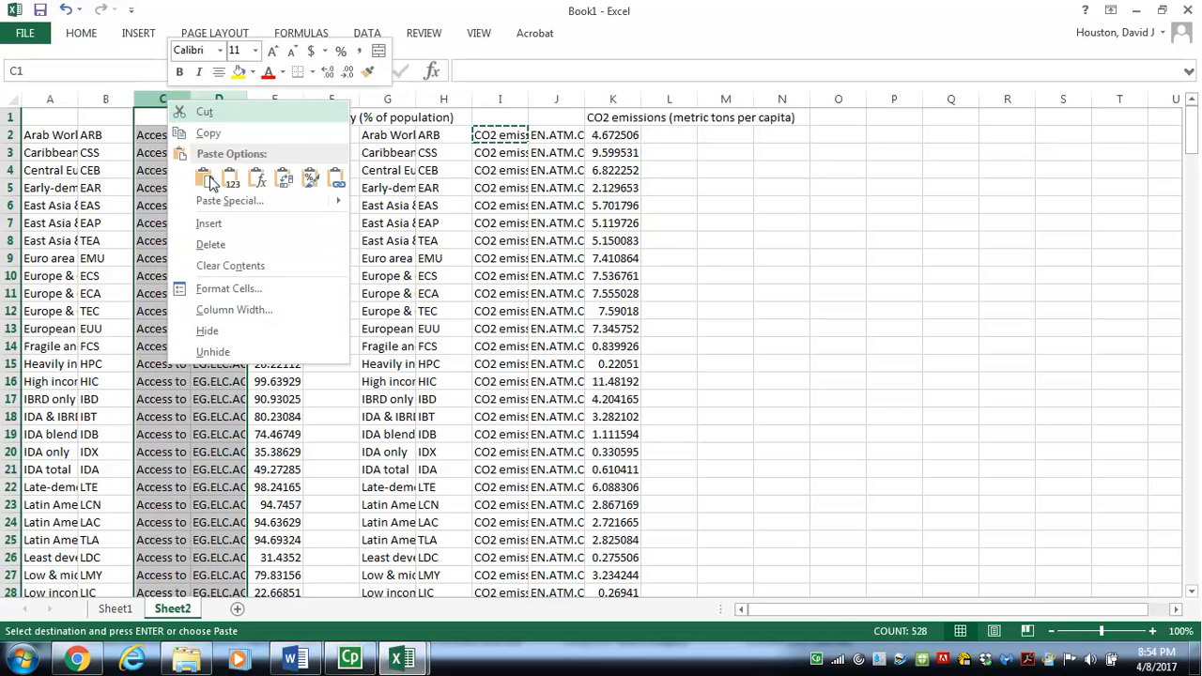
click(211, 244)
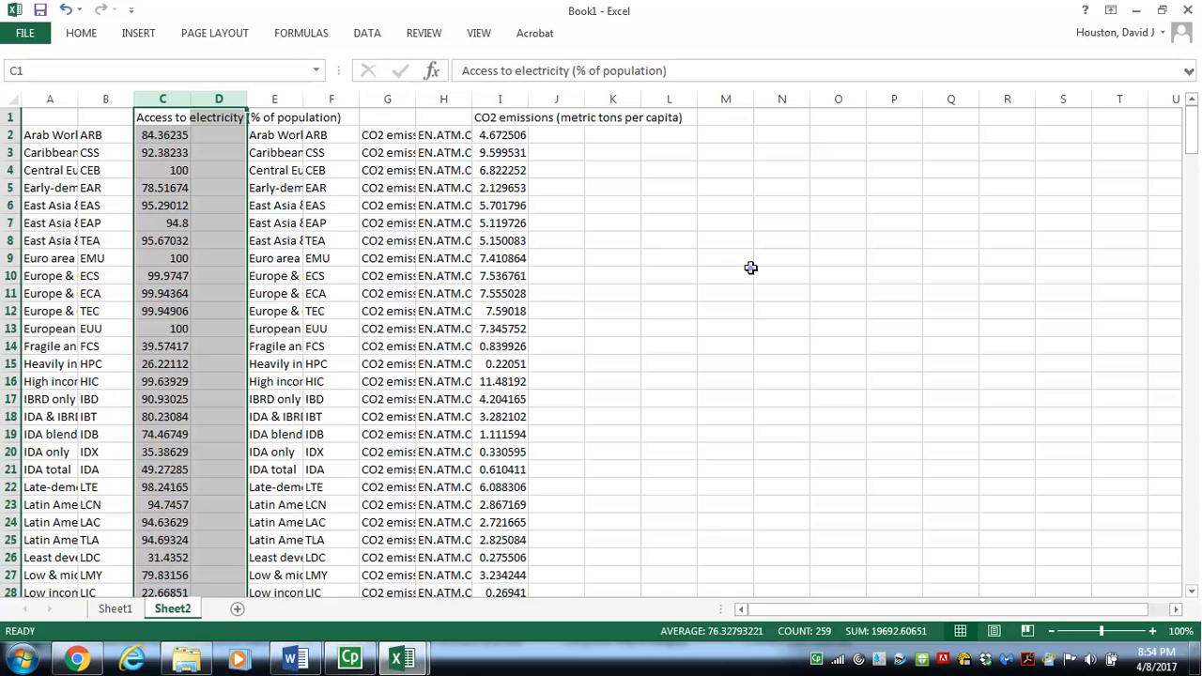
click(751, 267)
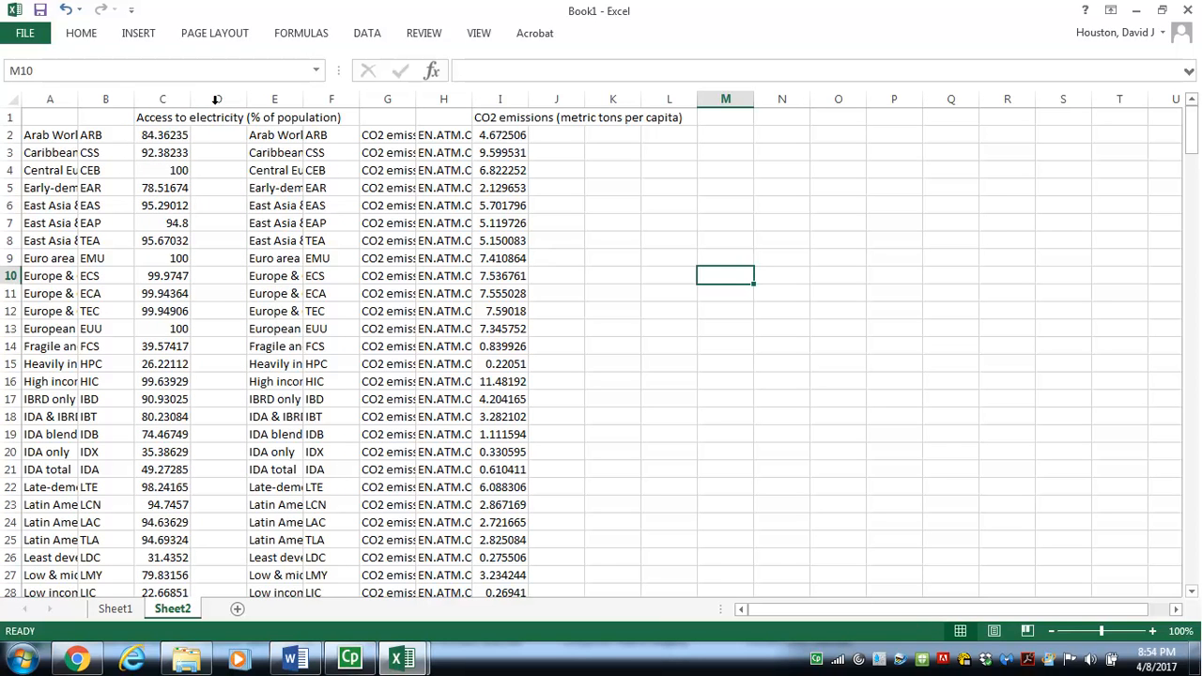
Delete columns D through H, removing the blank column, duplicate country columns and CO2 indicator name and code.
drag(216, 100, 445, 102)
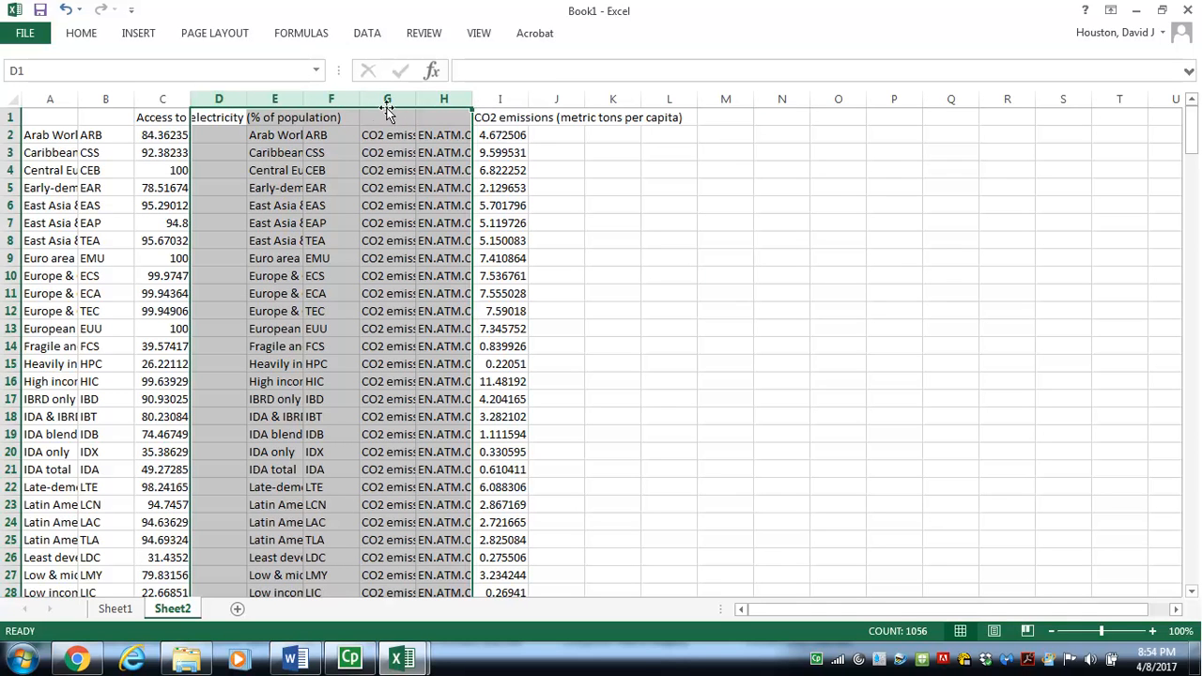
right_click(320, 101)
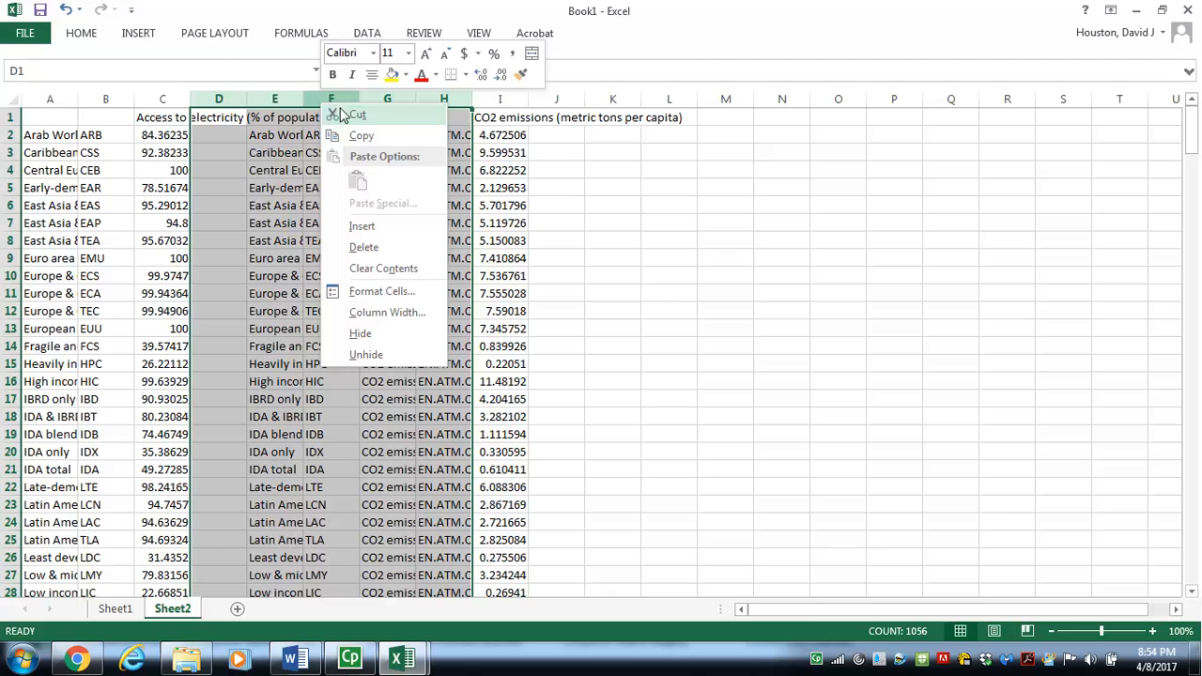
click(363, 247)
click(297, 159)
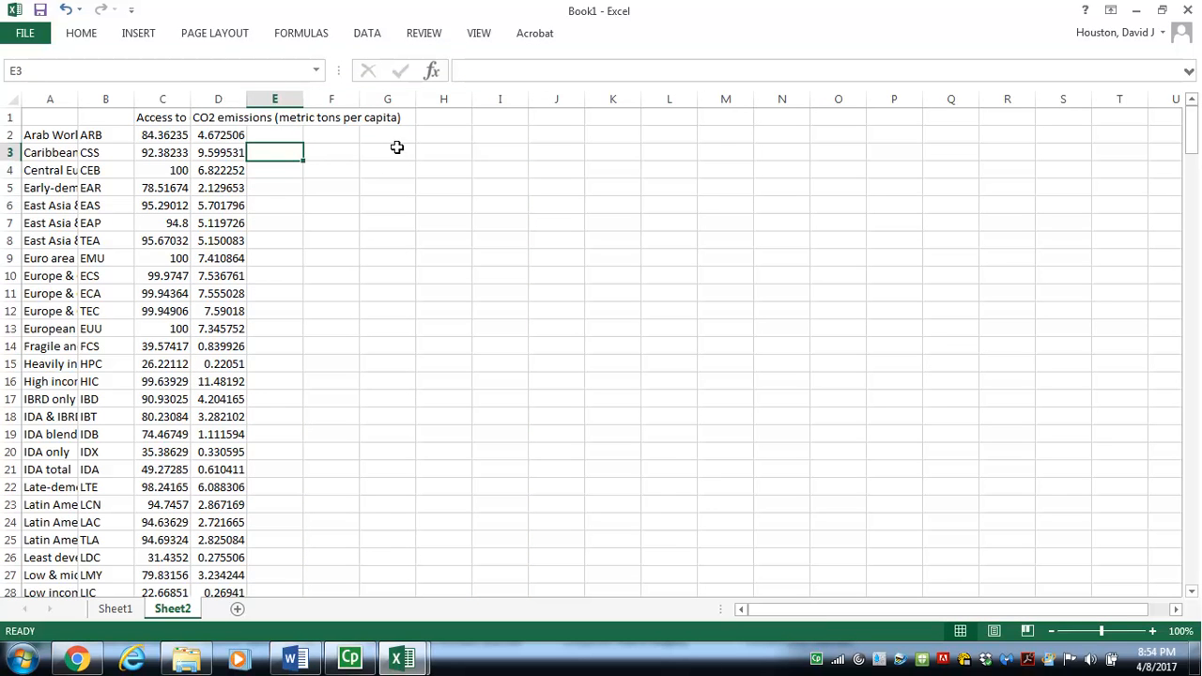
click(429, 116)
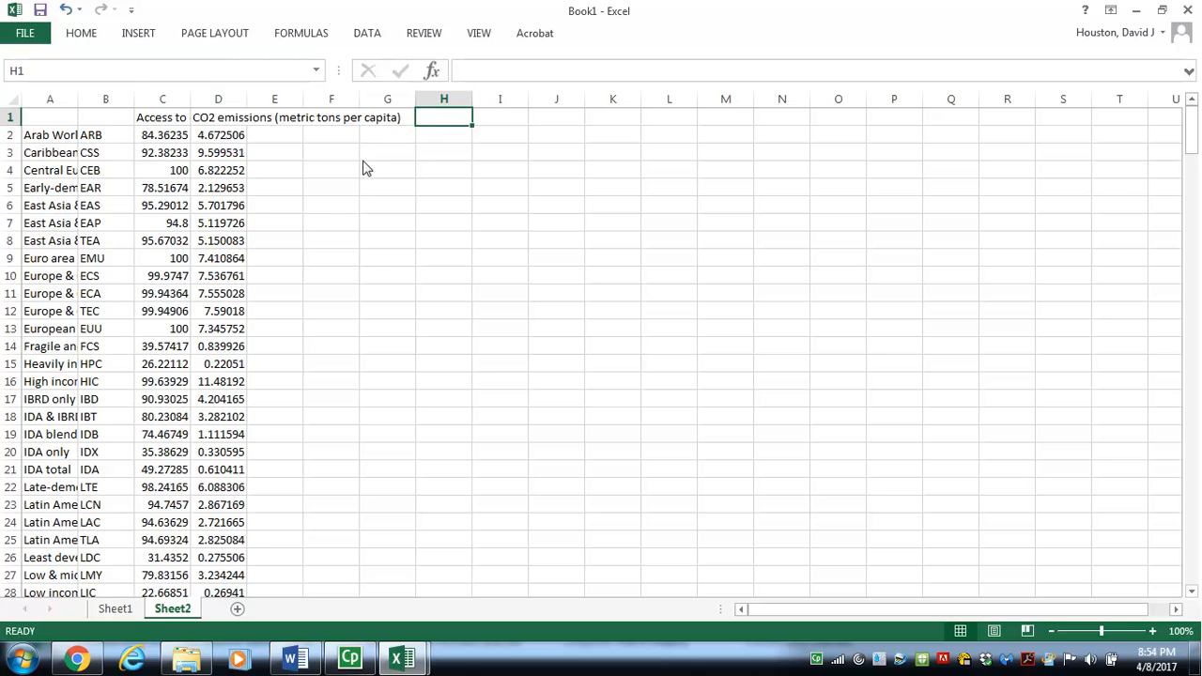
Switch to the Word document and copy the indicator name Forest area (sq. km).
click(293, 657)
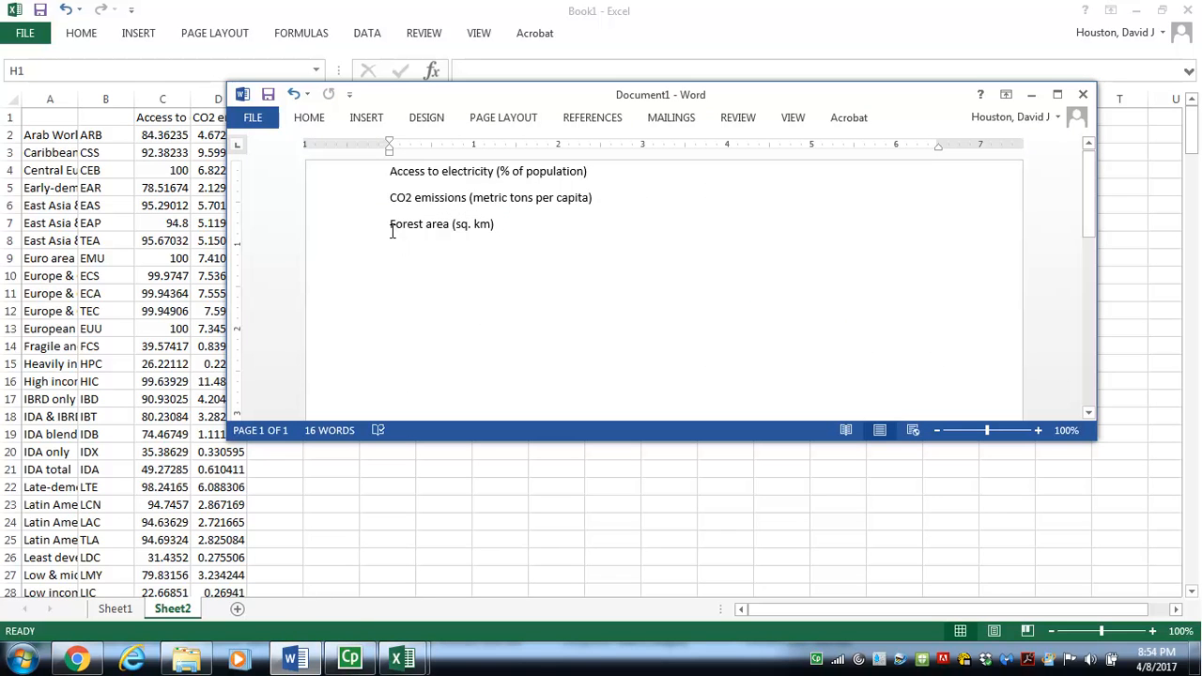
drag(392, 224, 517, 225)
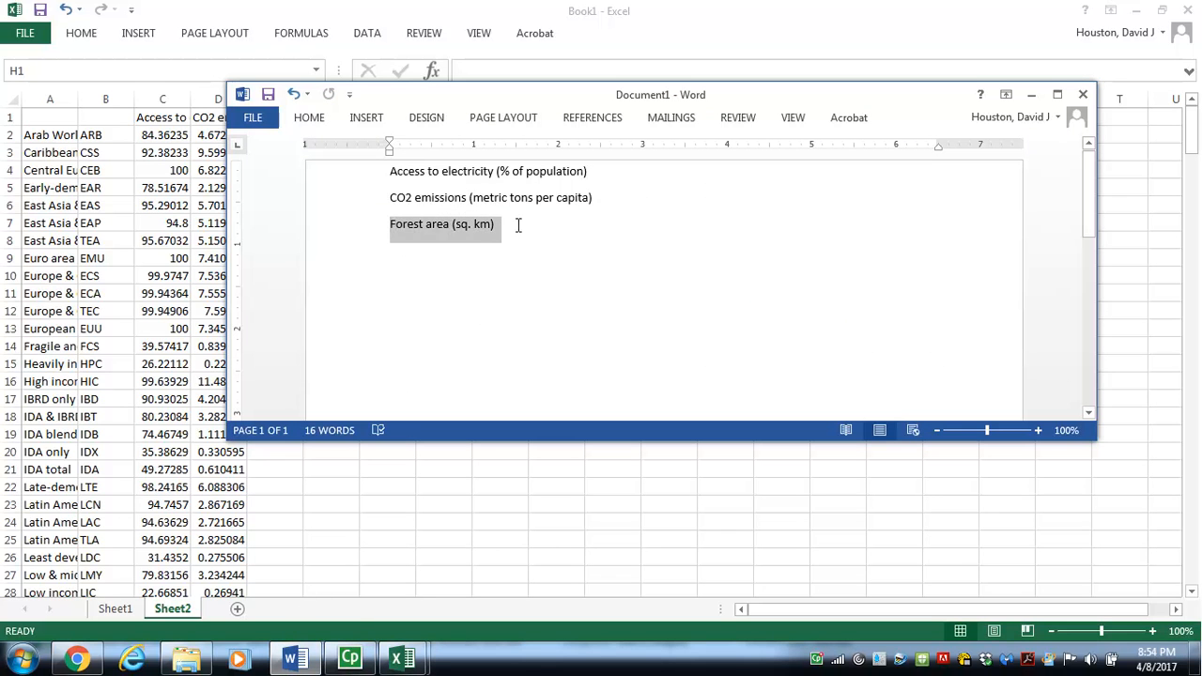
right_click(410, 237)
click(469, 266)
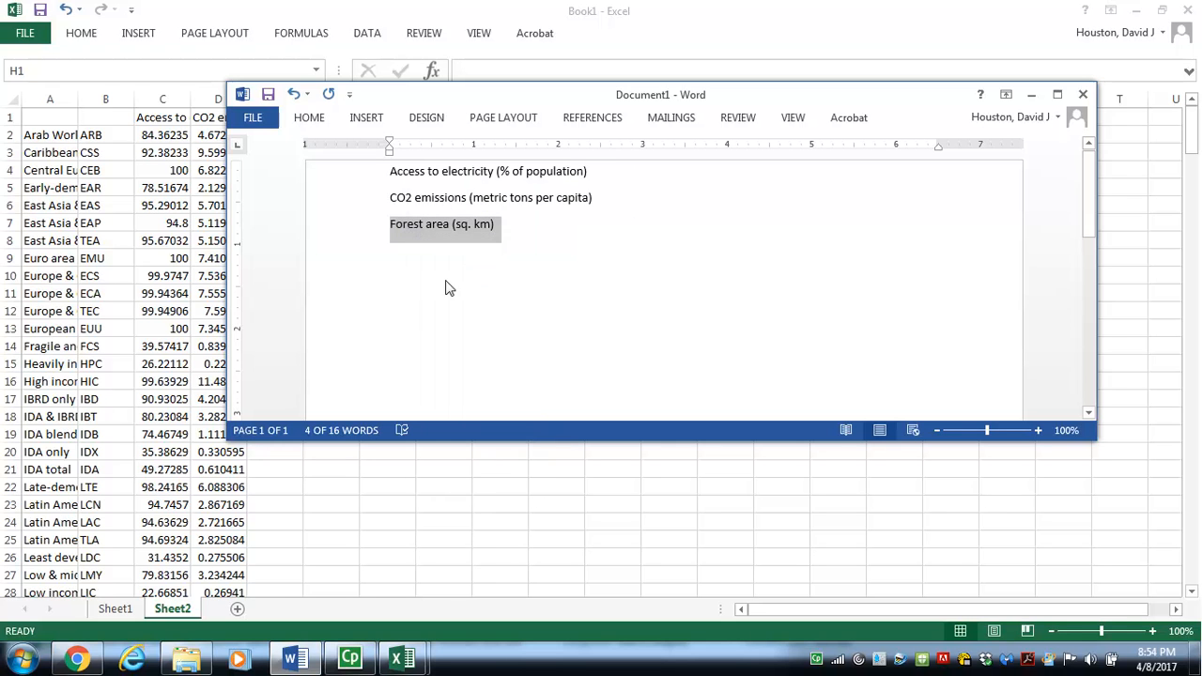
Switch to the WDI_EXCEL.xlsx workbook in Excel and select cell A1 on the Data sheet.
click(403, 657)
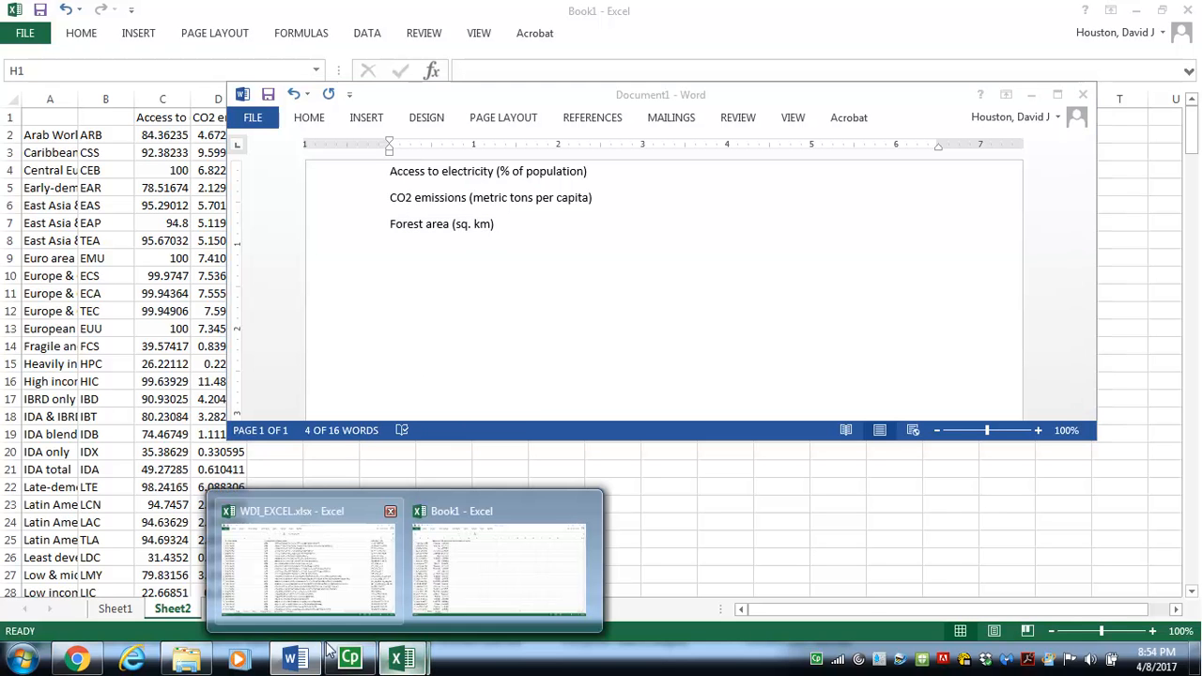
click(293, 567)
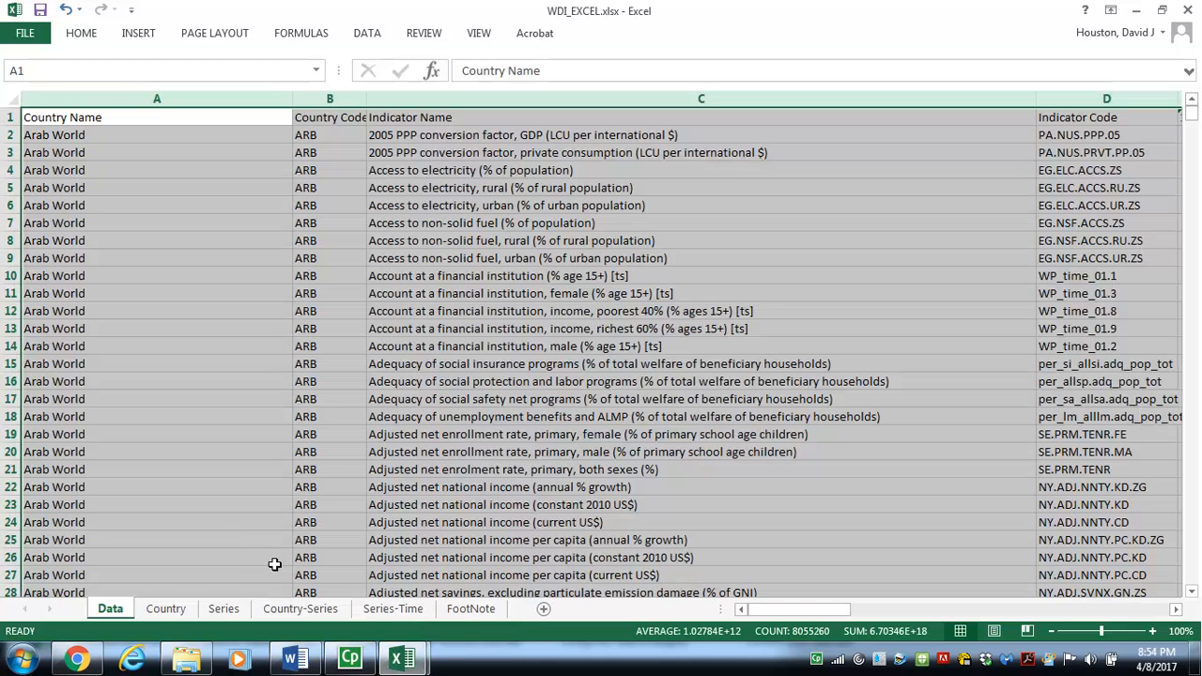
click(151, 123)
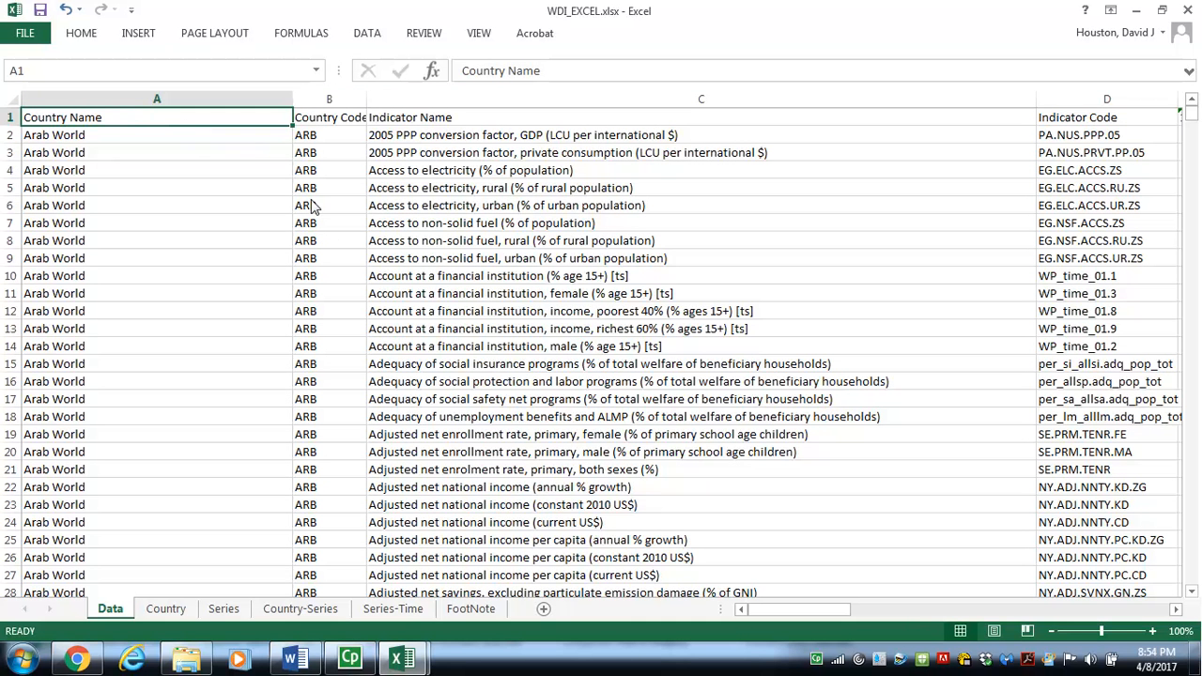
mouse_move(413, 662)
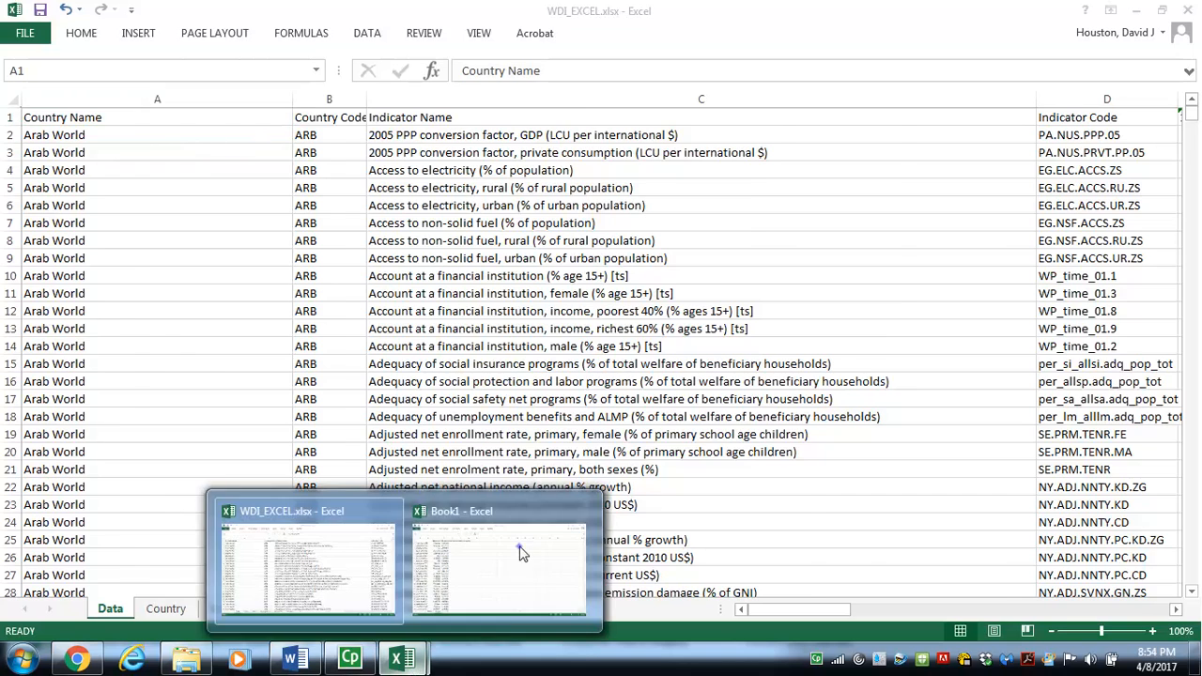
Switch to the Book1 workbook and find the first Forest area (sq. km) row on Sheet1.
click(523, 554)
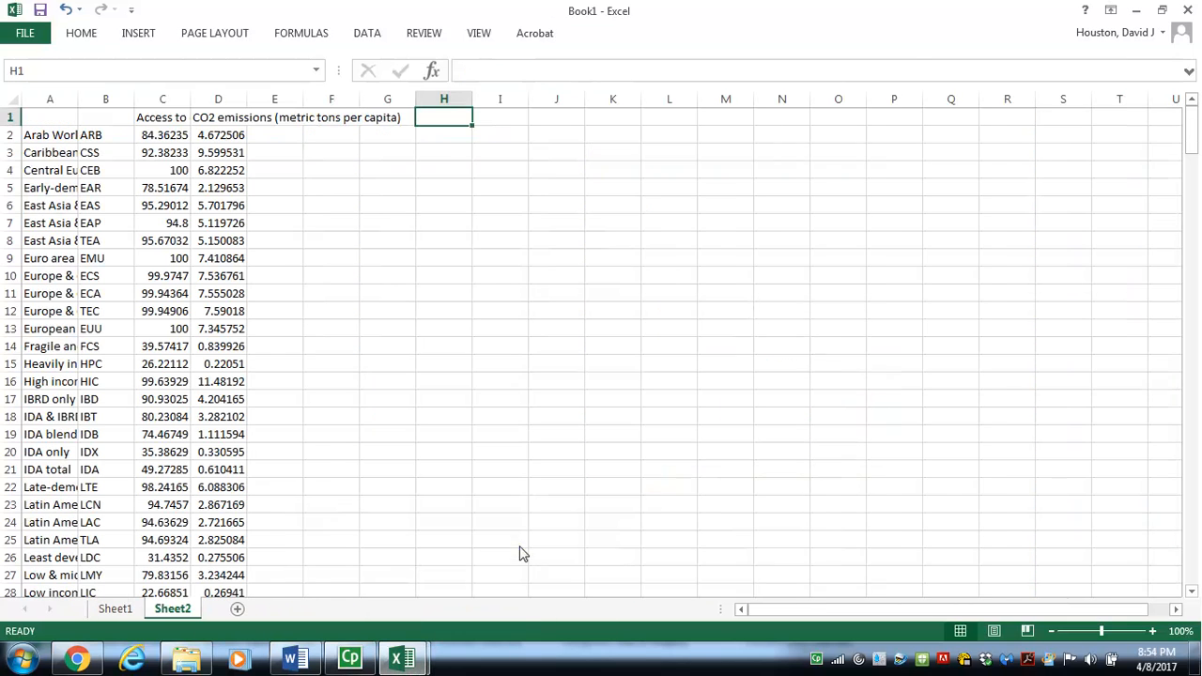
click(115, 609)
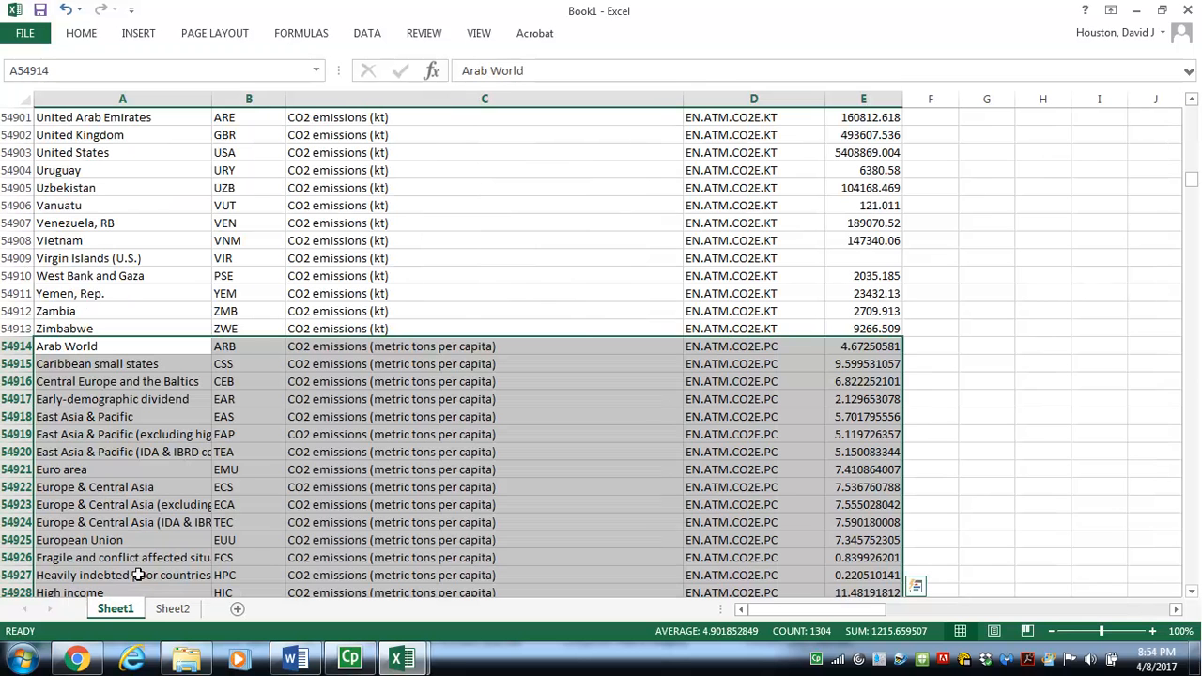
click(155, 364)
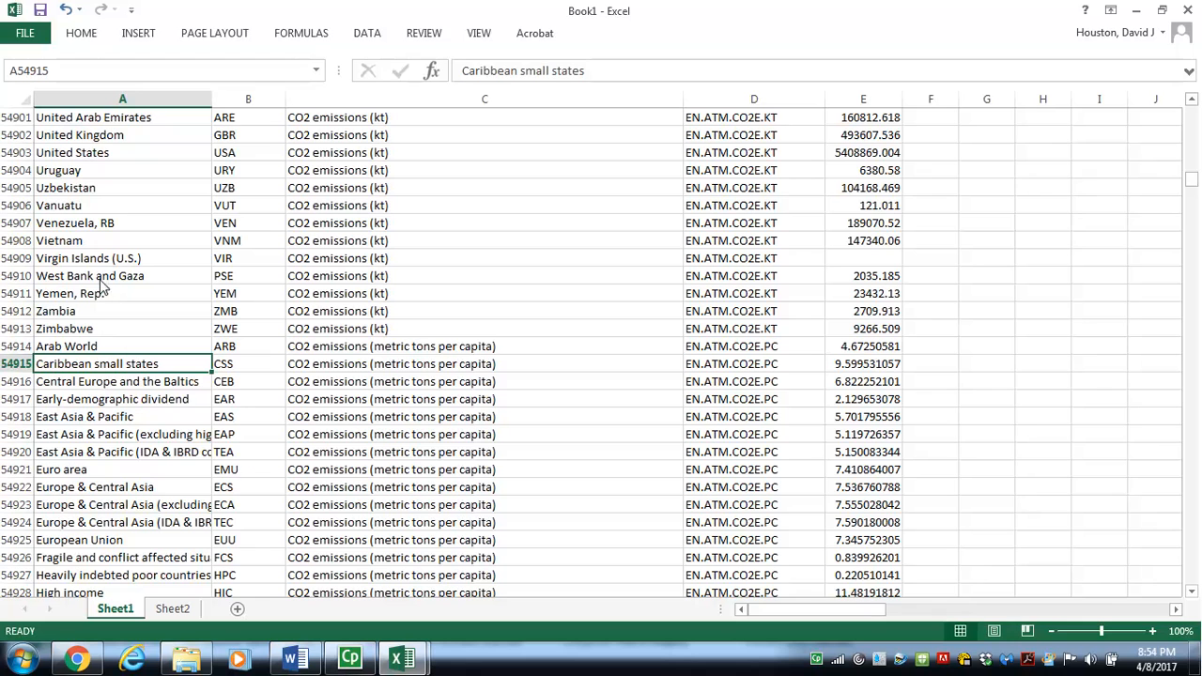
click(82, 34)
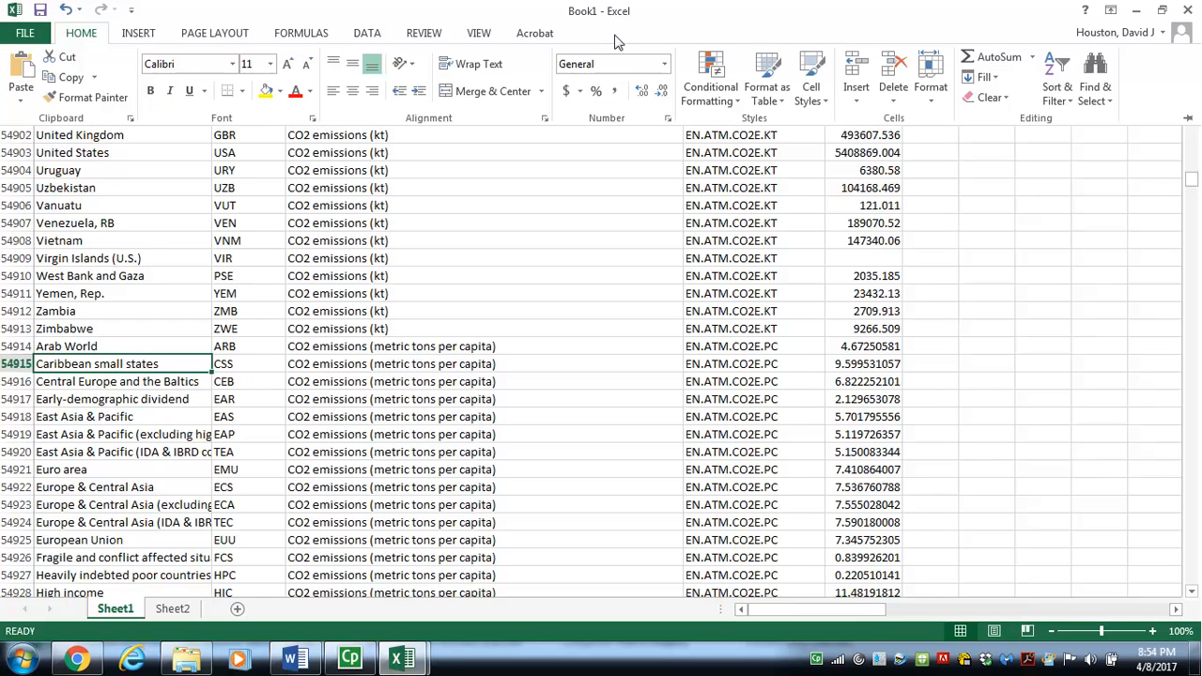
click(1095, 68)
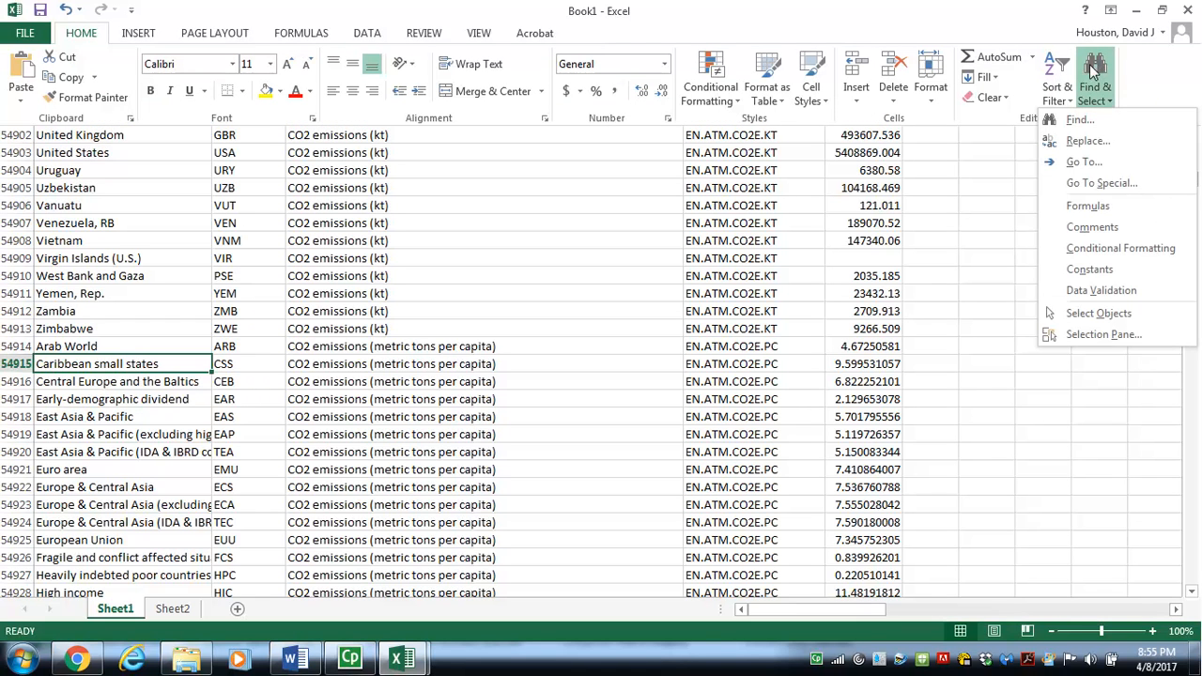
click(1085, 120)
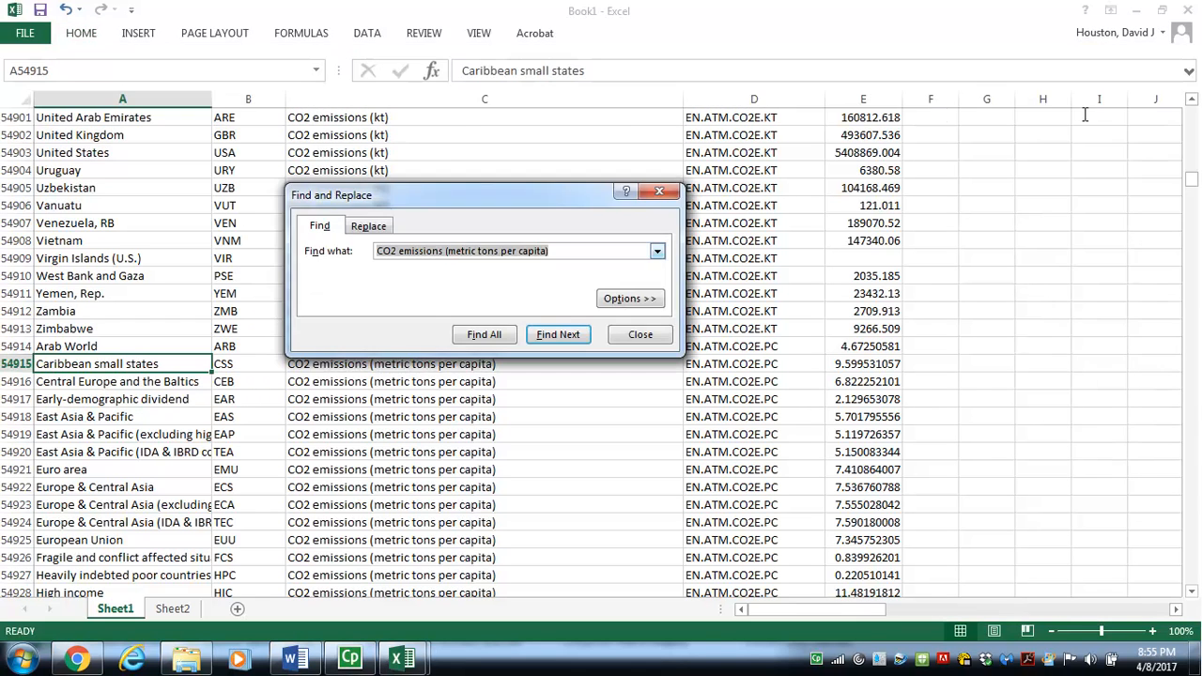
right_click(410, 254)
click(445, 308)
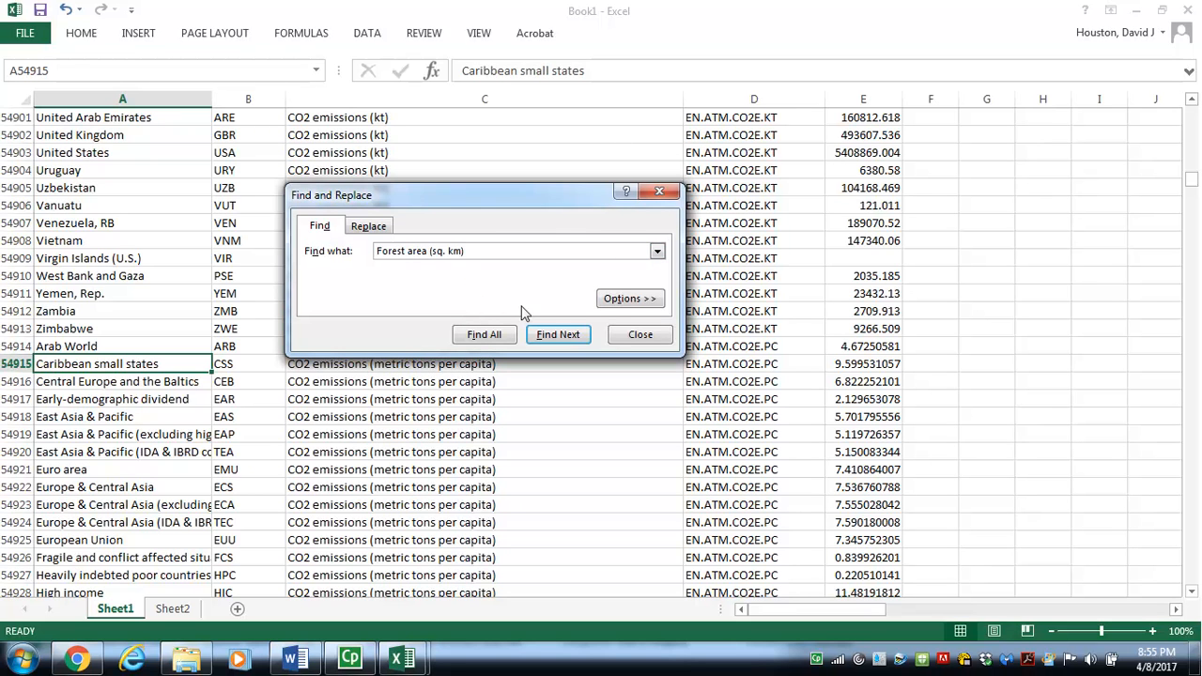
click(564, 339)
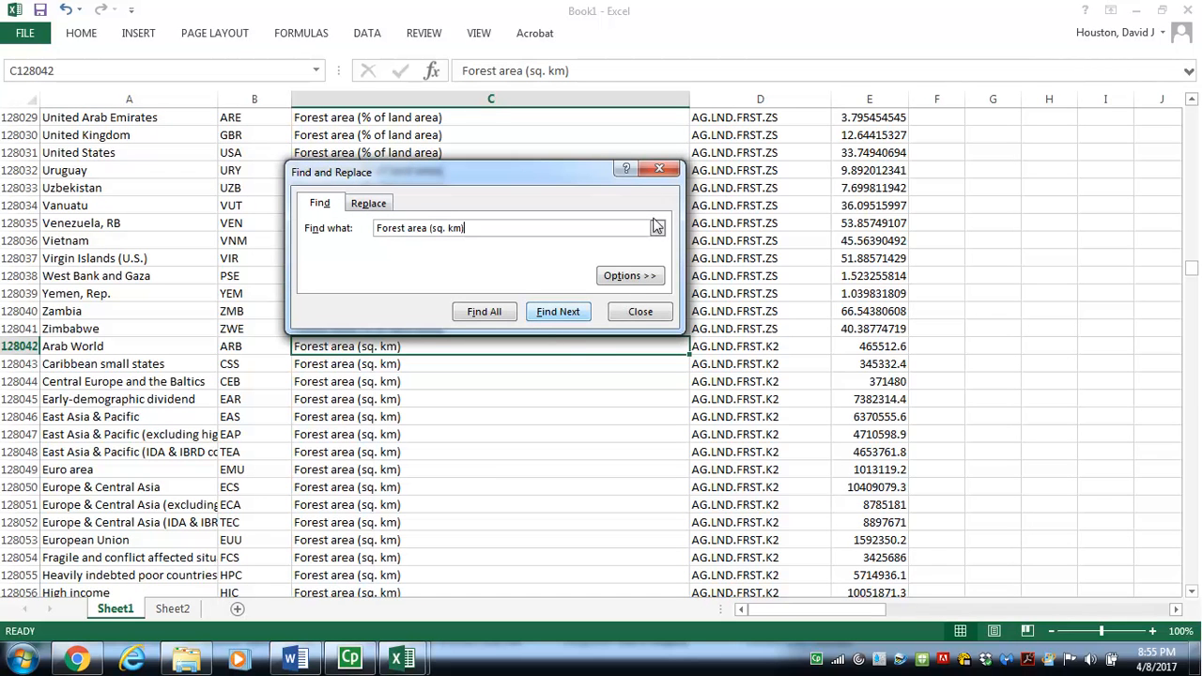
click(660, 172)
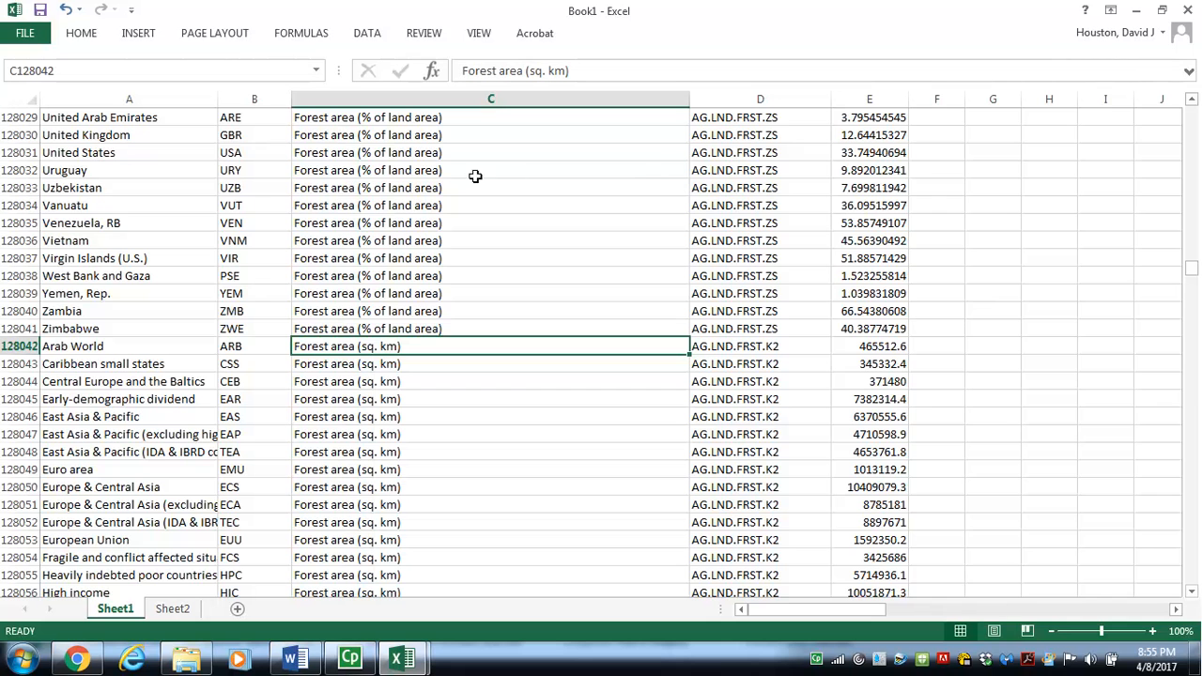
Copy the Forest area (sq. km) rows A128042:E128305 from Sheet1 and paste them into Sheet2 starting at H1.
drag(101, 346, 855, 373)
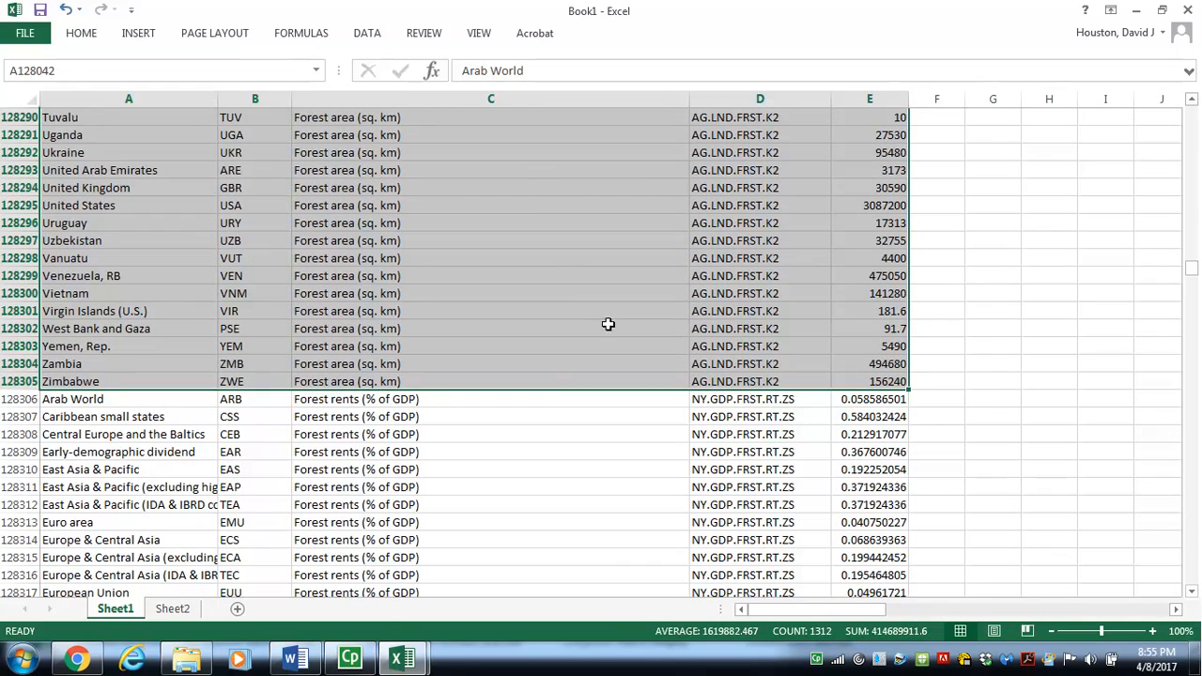
right_click(549, 217)
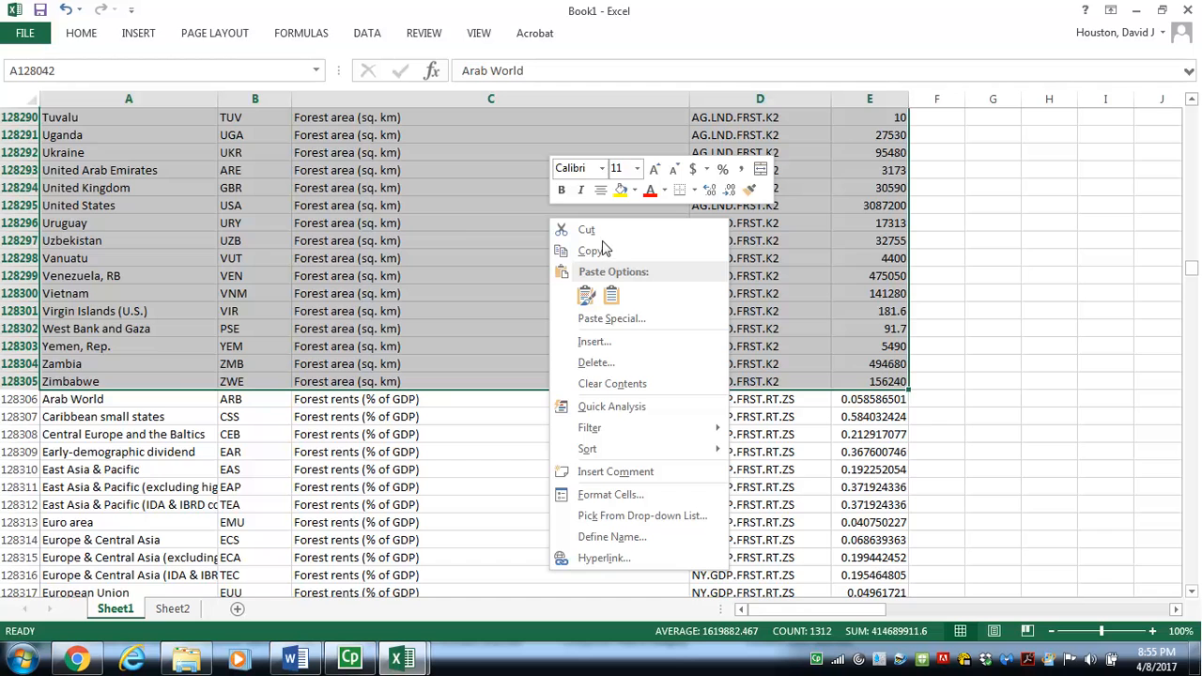
click(604, 254)
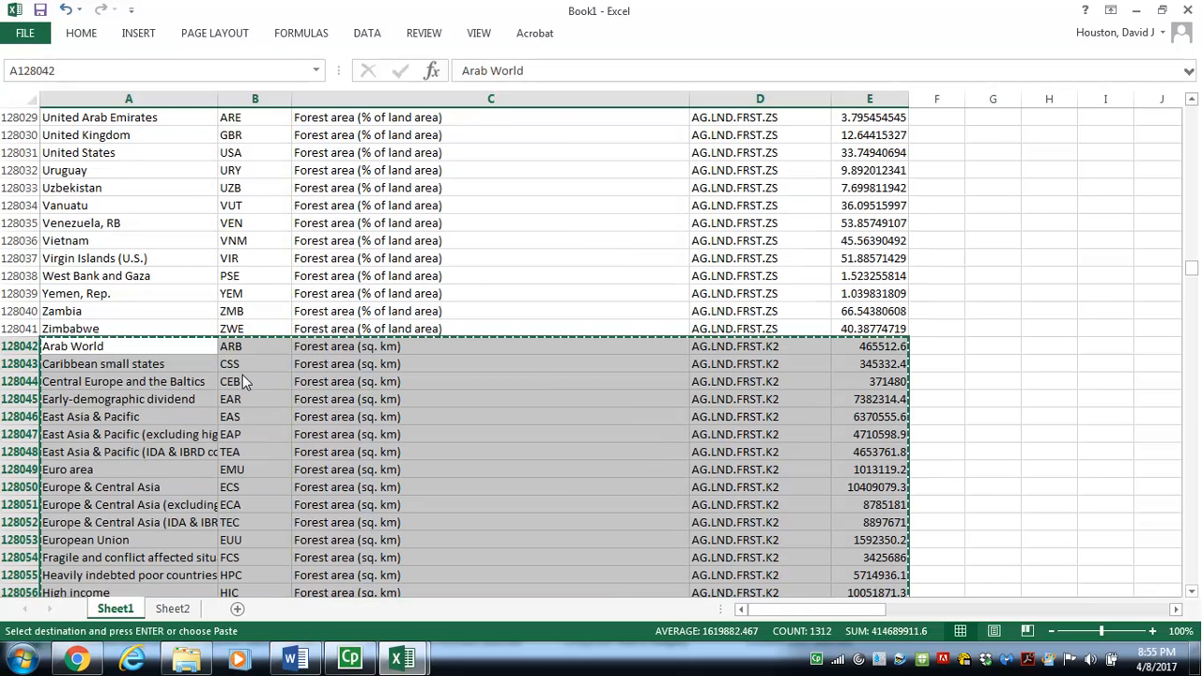
click(173, 609)
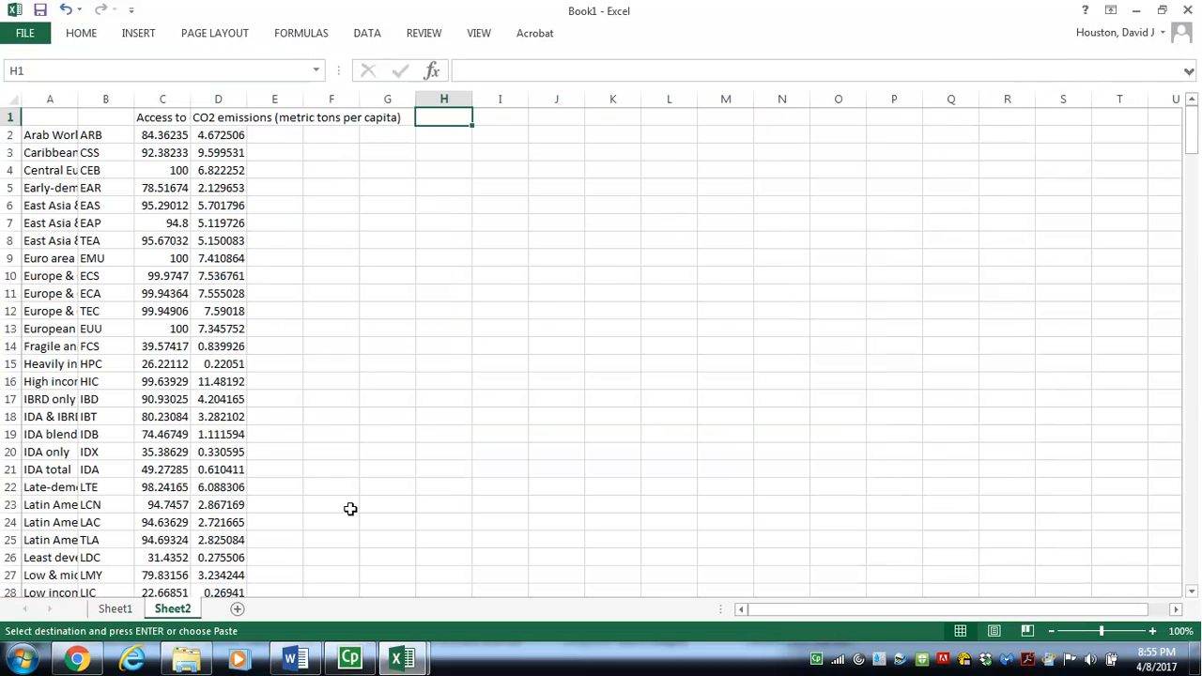
right_click(430, 120)
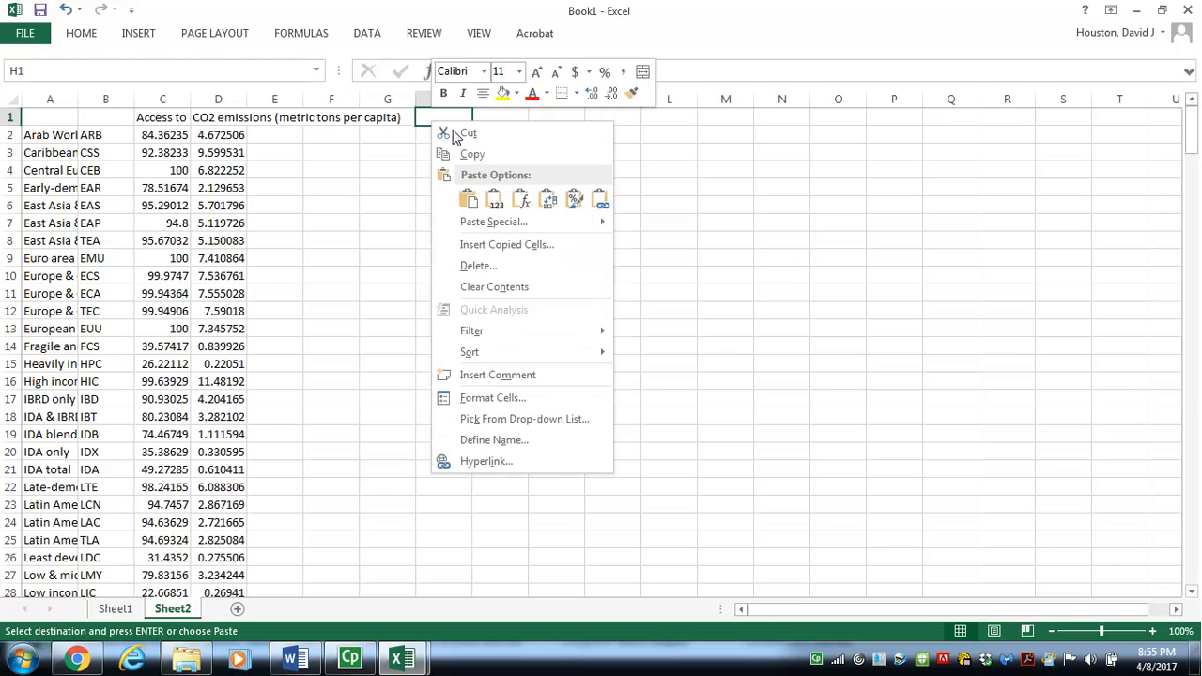
click(468, 201)
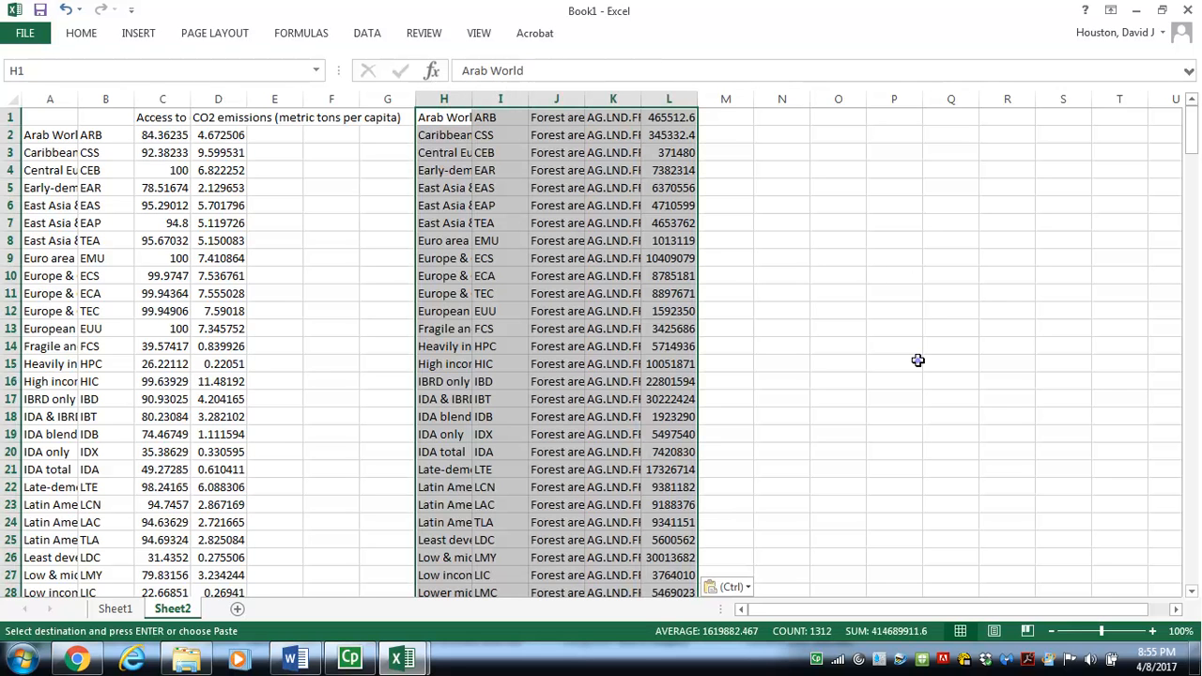
click(918, 361)
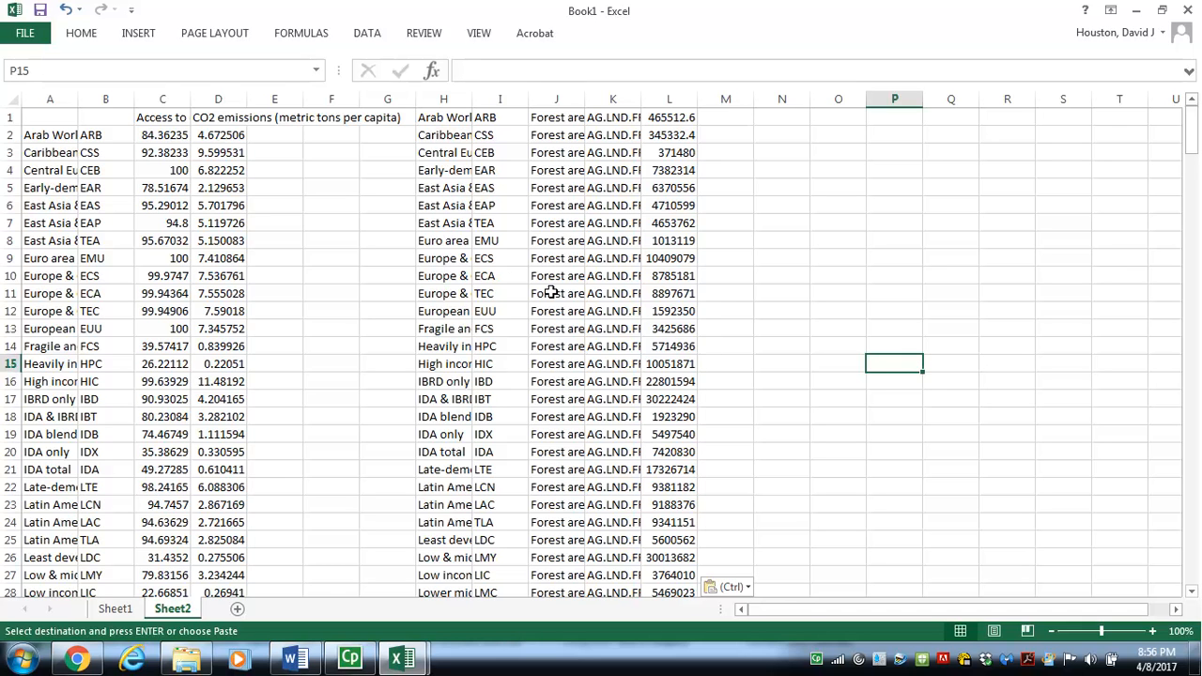
Insert blank cells at H1:L1, shifting the forest area data down one row to align it with the country table.
drag(449, 119, 654, 113)
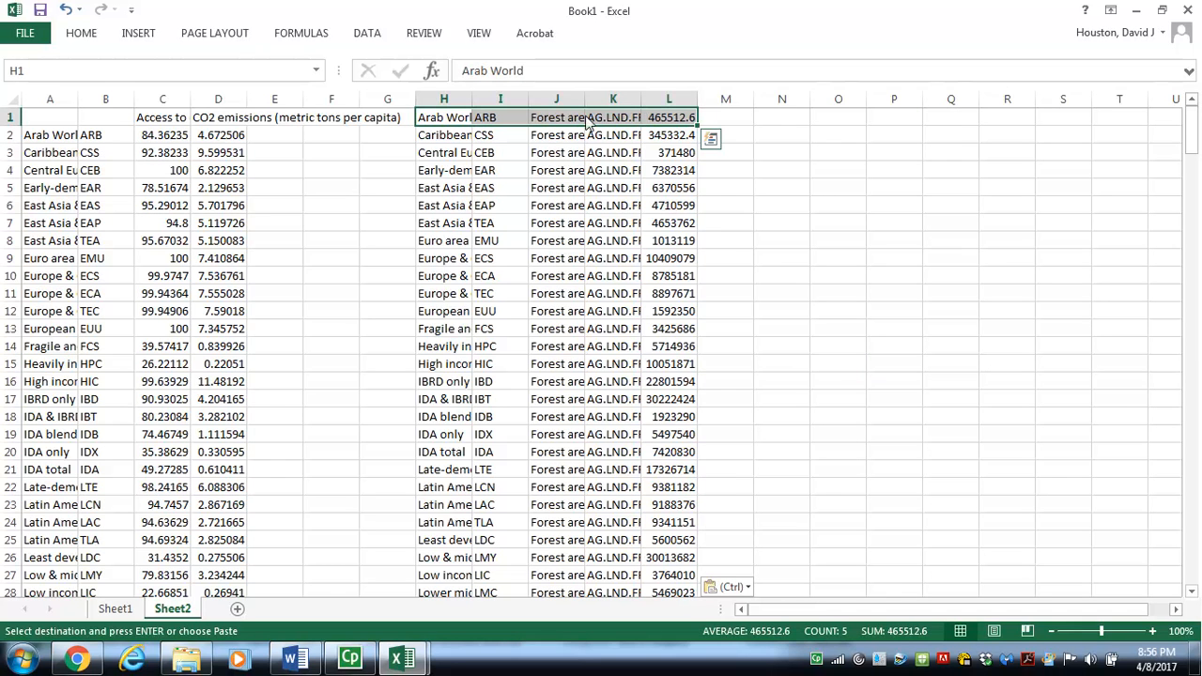
click(132, 32)
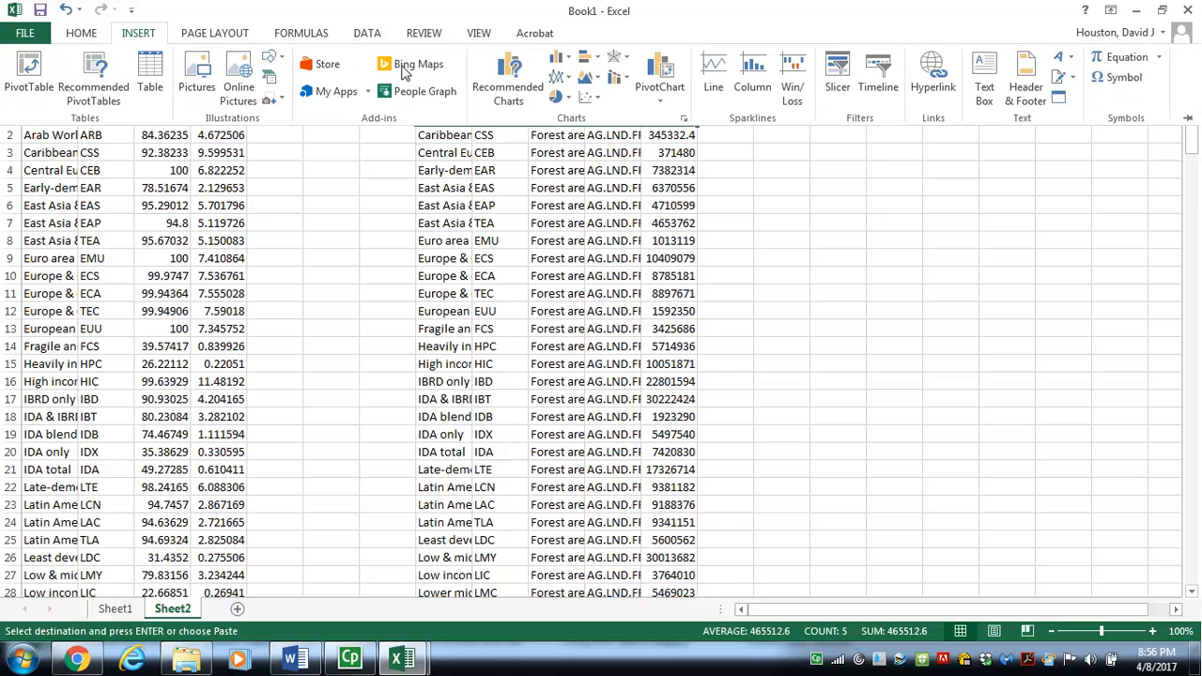
click(473, 159)
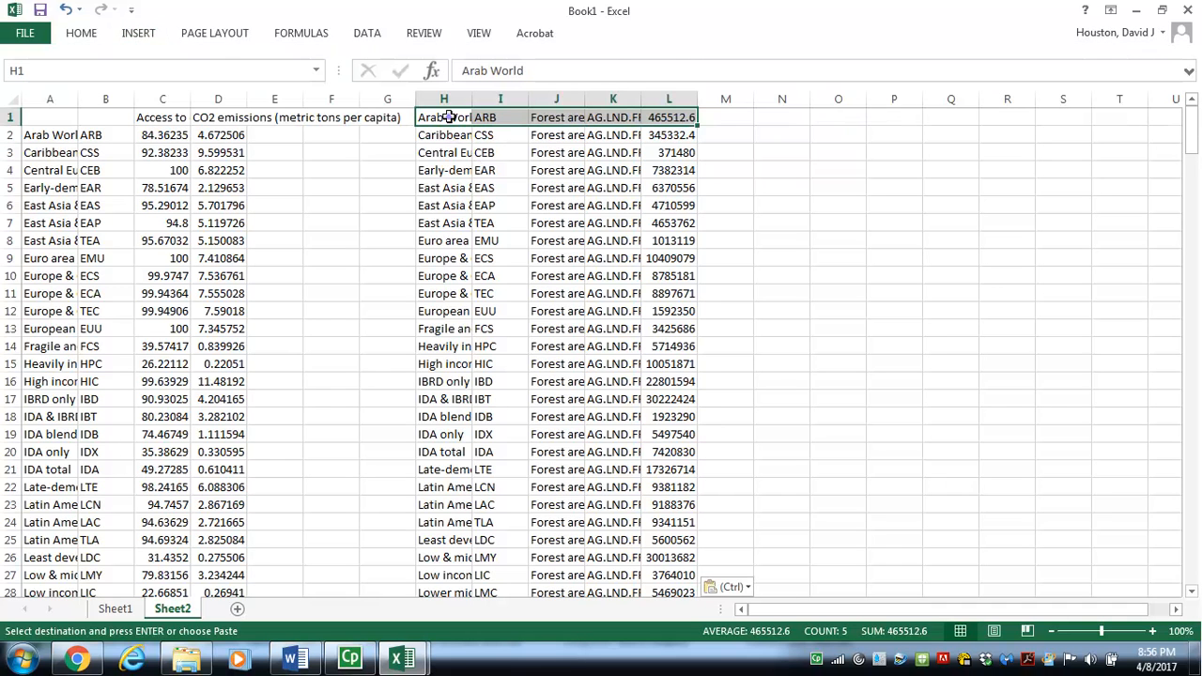
right_click(449, 117)
click(514, 238)
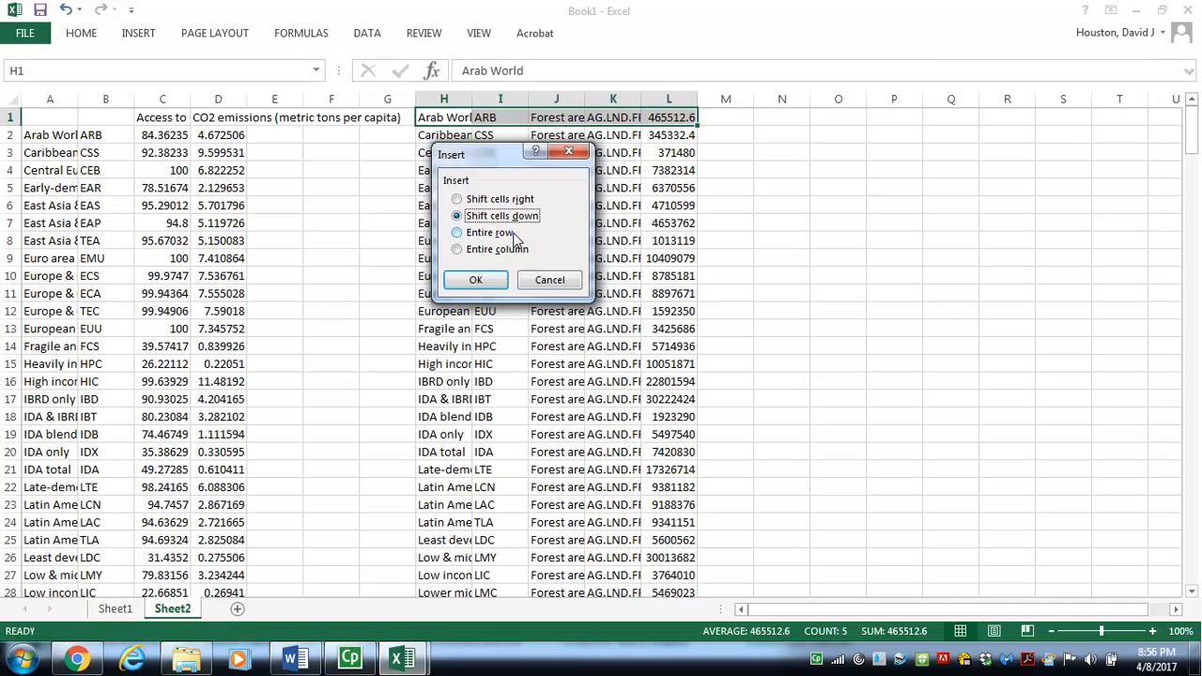
click(466, 290)
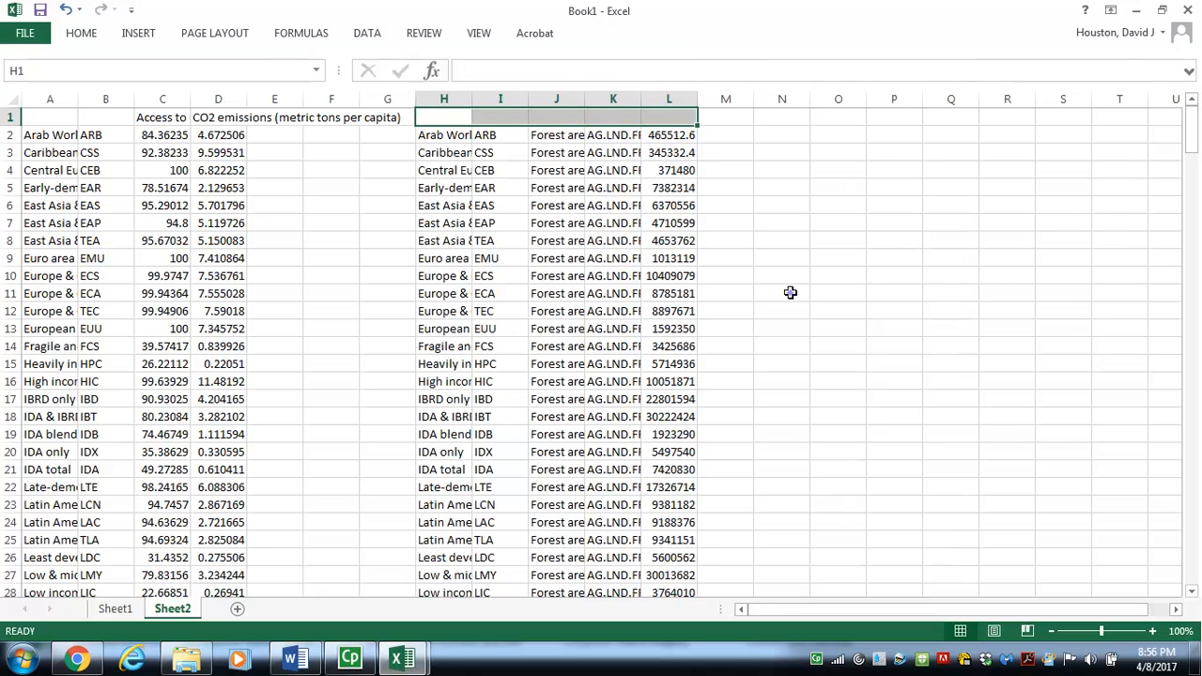
click(785, 292)
Enter the formula =IF(A2=H2,0,1) in N2 to compare the country names in both blocks.
click(785, 133)
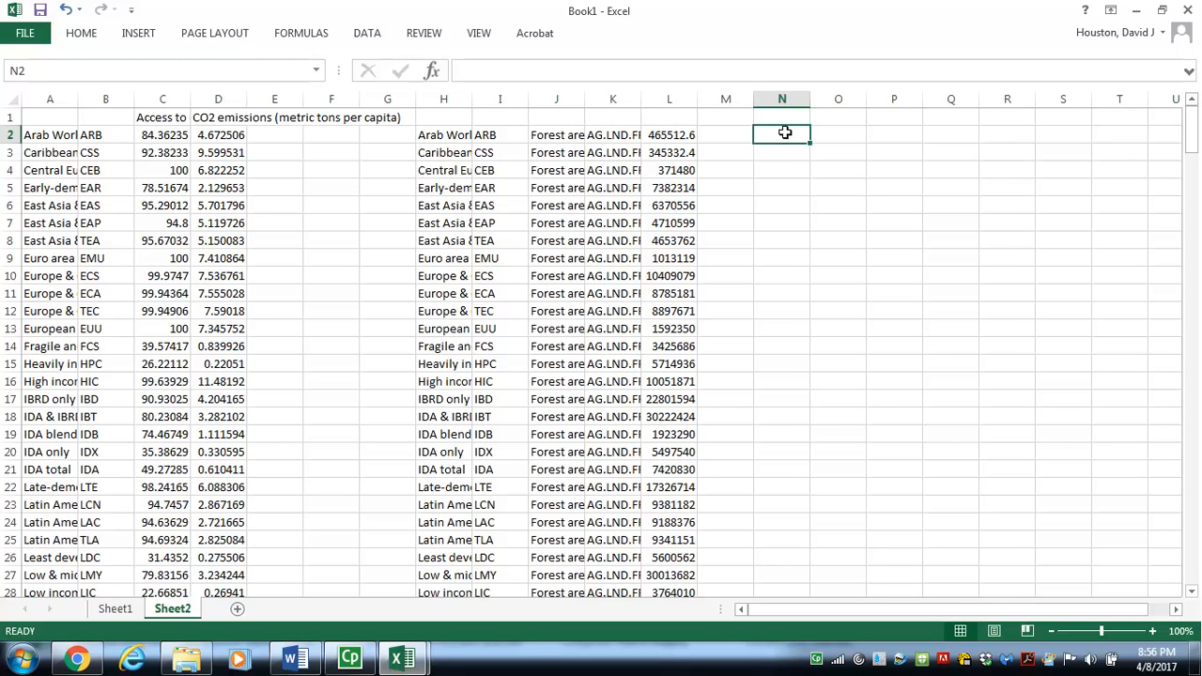
text(=)
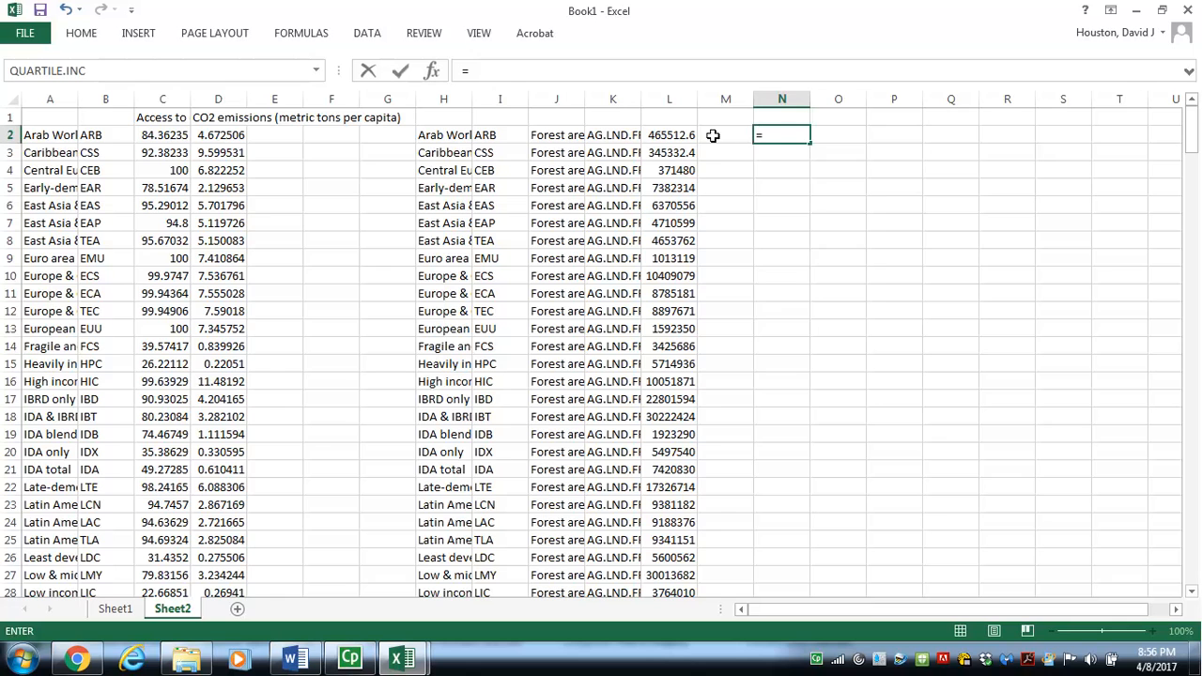
text(if()
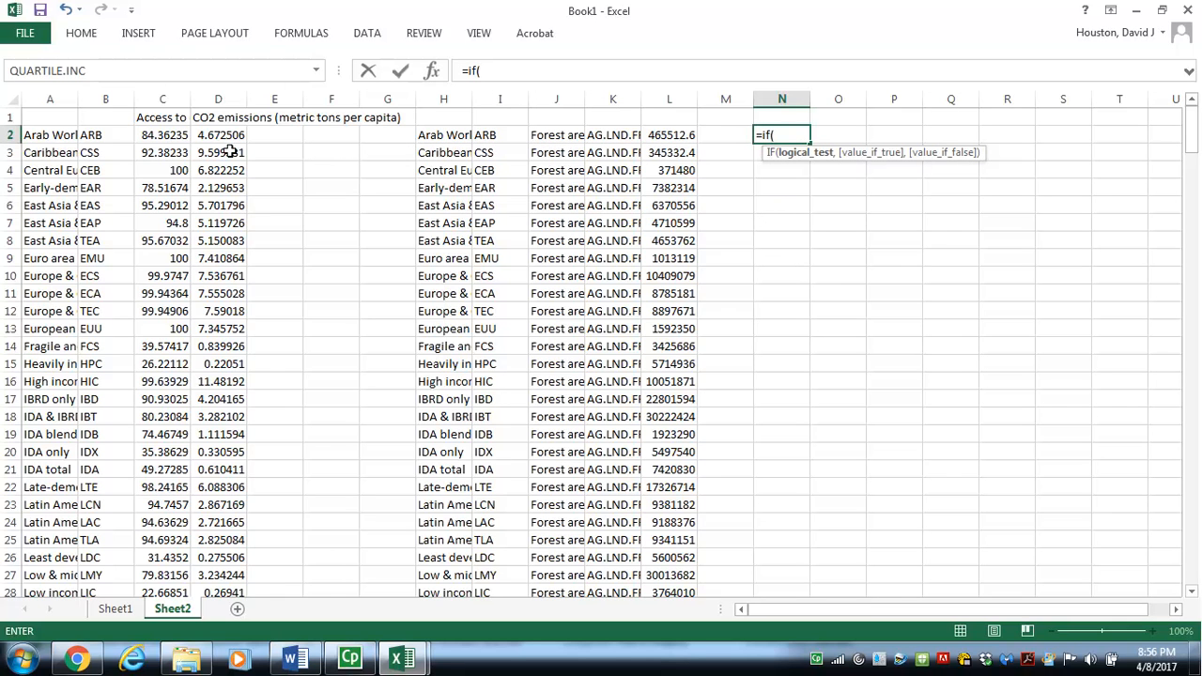
click(50, 135)
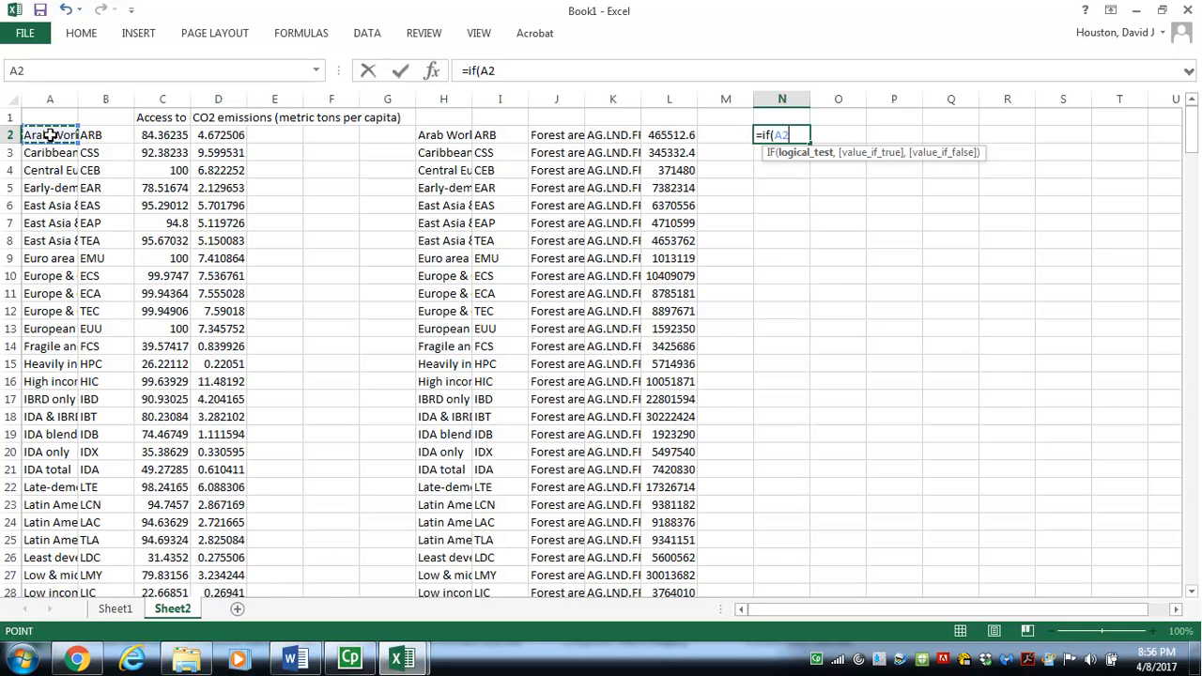
text(=)
click(451, 135)
text(,)
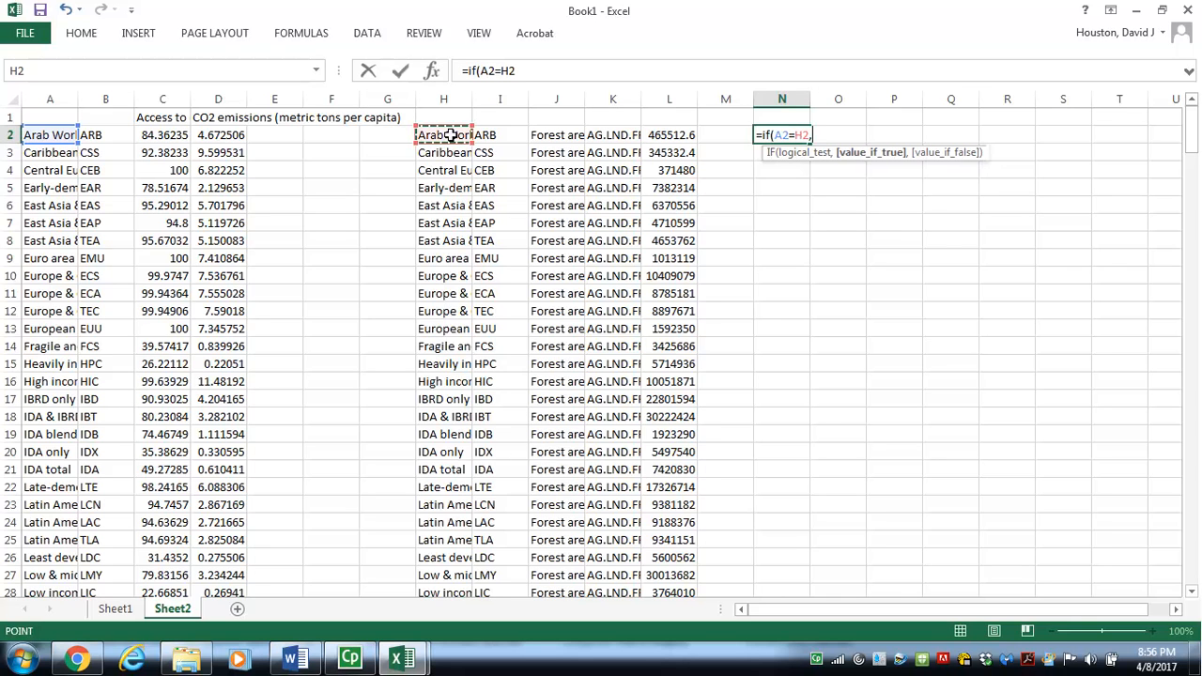
text(0)
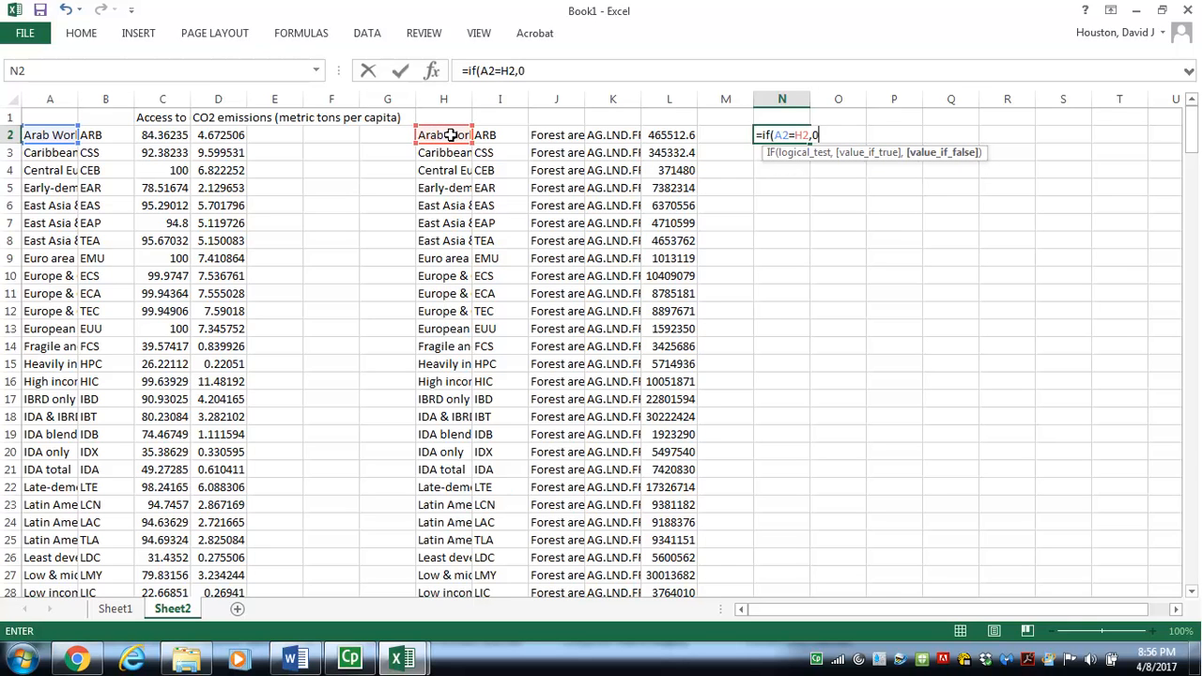
text(,1))
key(Return)
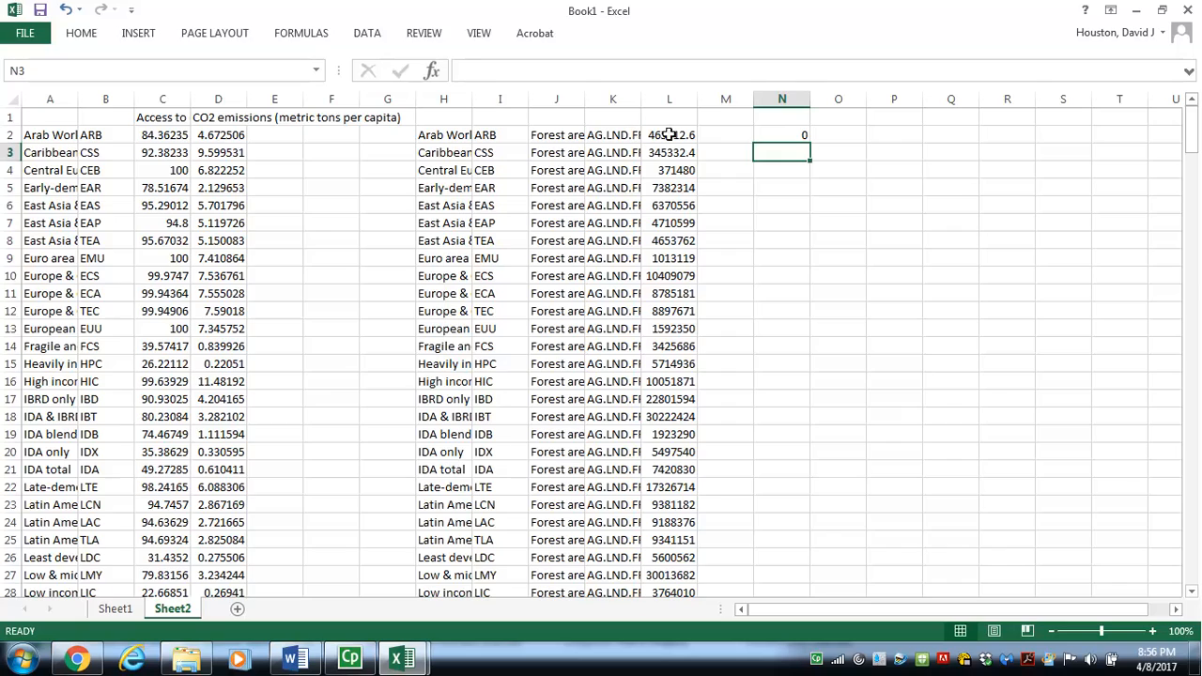
Fill the comparison formula down from N2 to N265 and check the column for mismatched countries.
click(793, 132)
drag(808, 143, 797, 520)
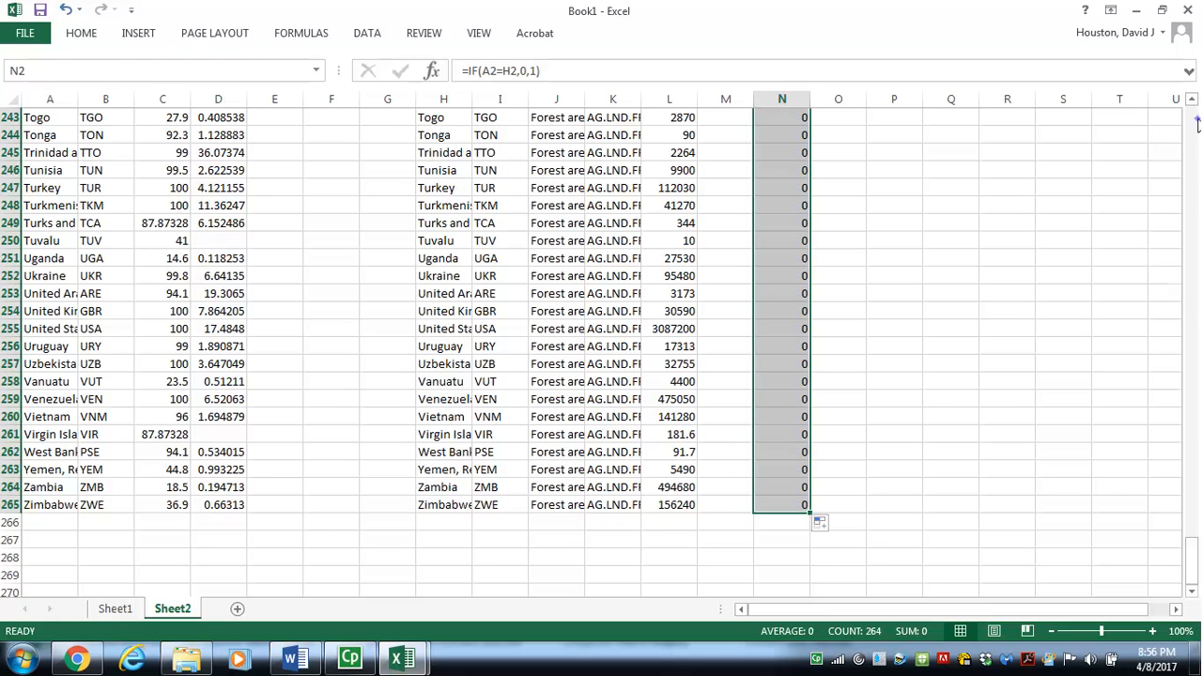
scroll(1198, 122, up, 20)
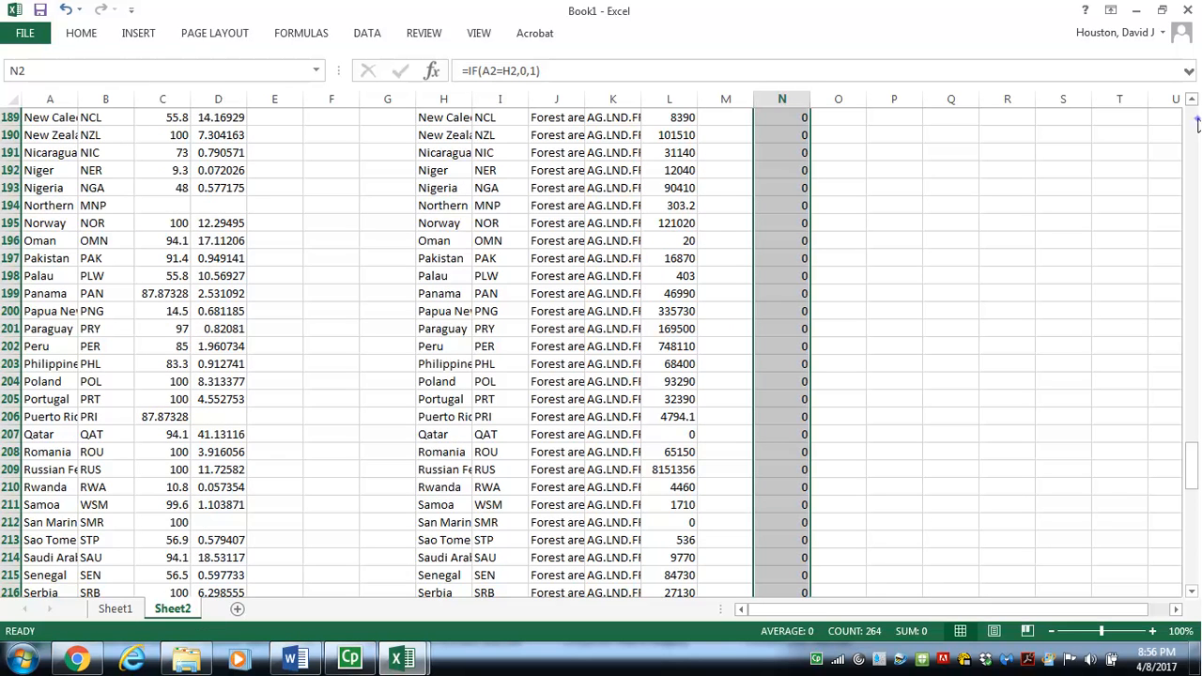
scroll(1198, 123, up, 18)
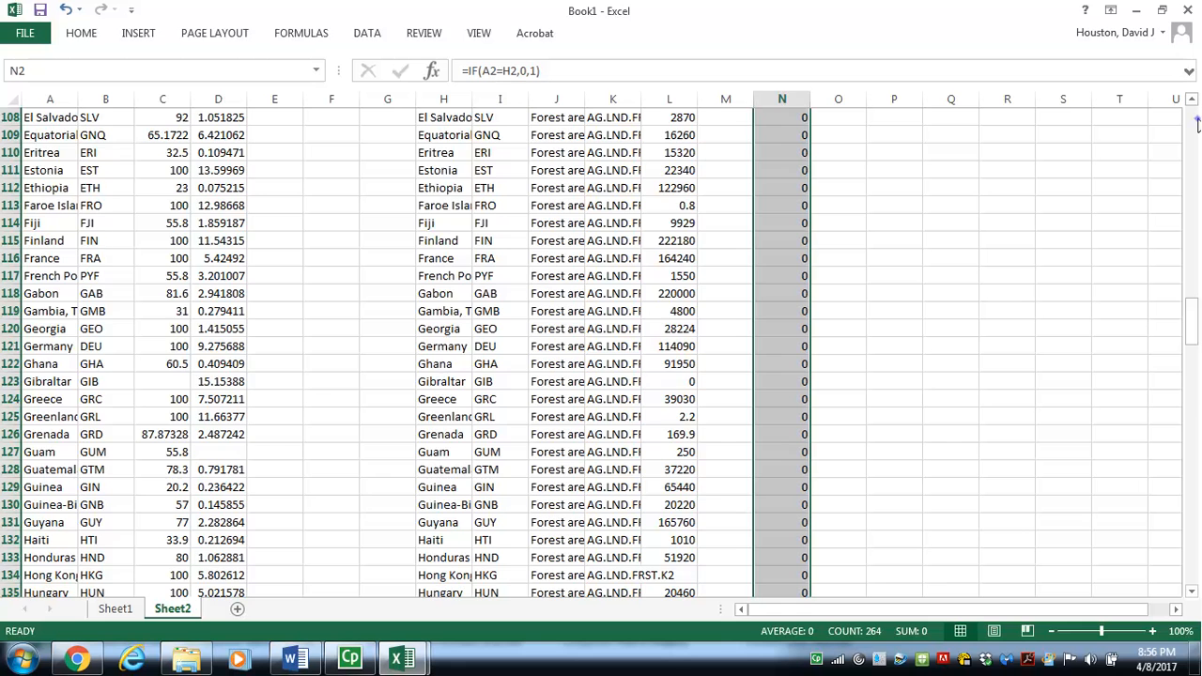
scroll(1197, 123, up, 9)
scroll(1198, 122, up, 20)
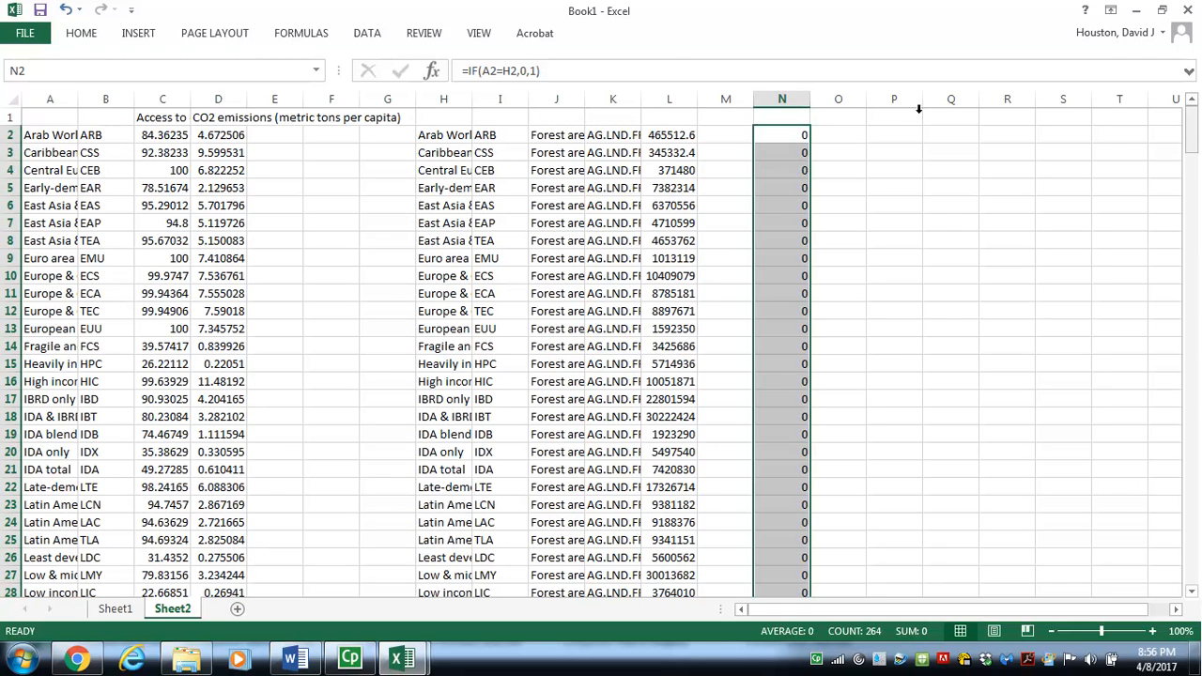
Clear the comparison formulas from column N.
click(793, 91)
key(Delete)
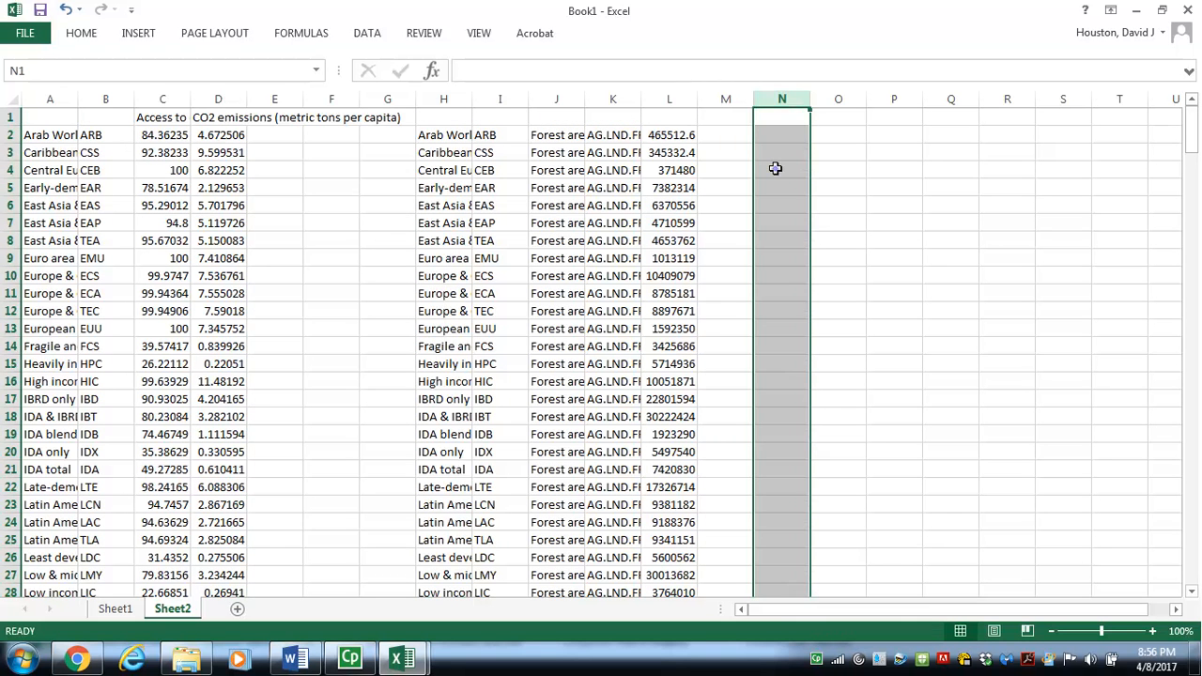
click(775, 168)
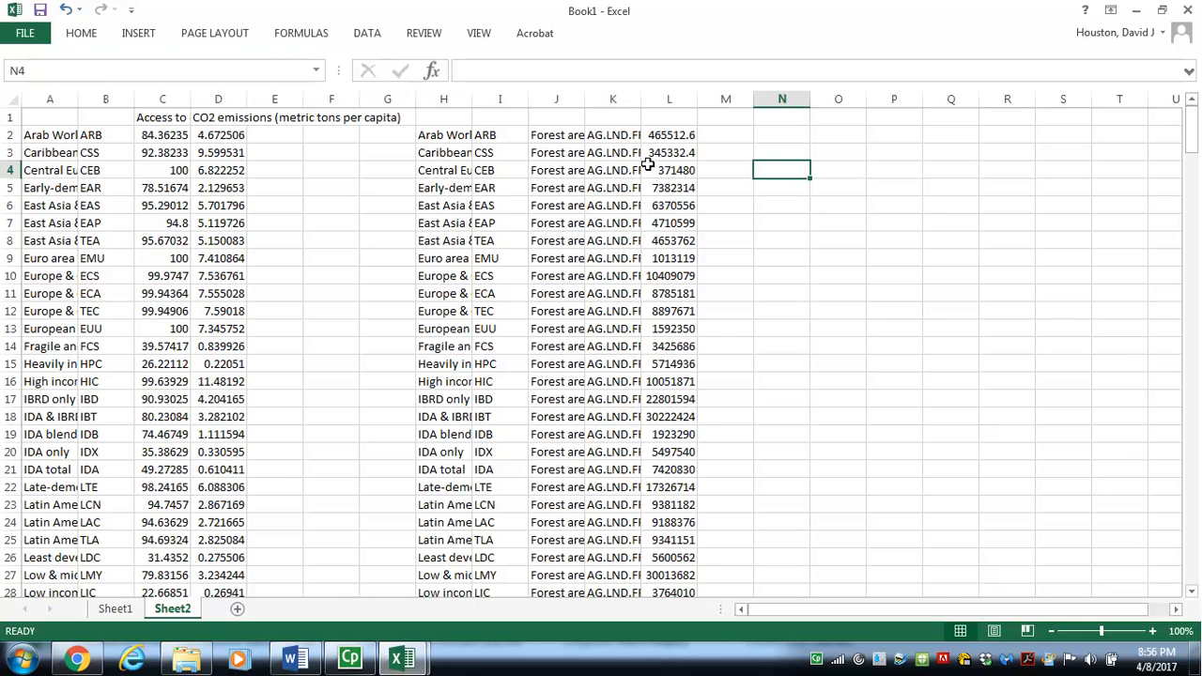
Copy the "Forest area (sq. km)" label from J2 into L1 as the header of the forest area values.
click(547, 135)
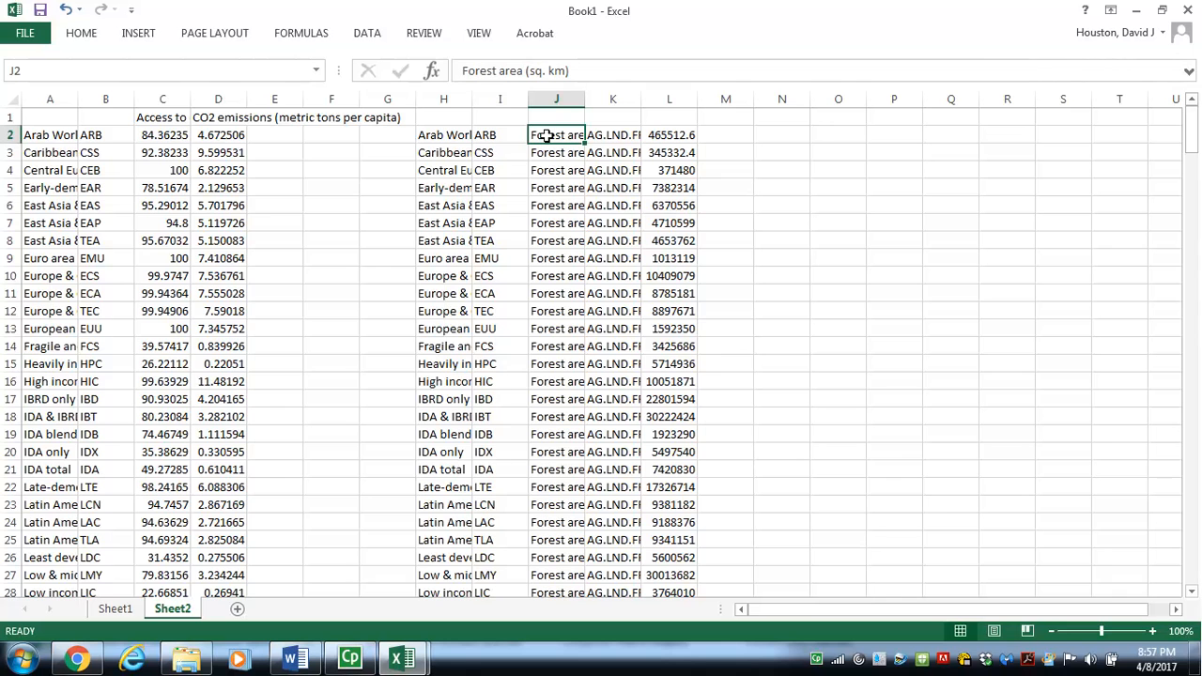
right_click(547, 135)
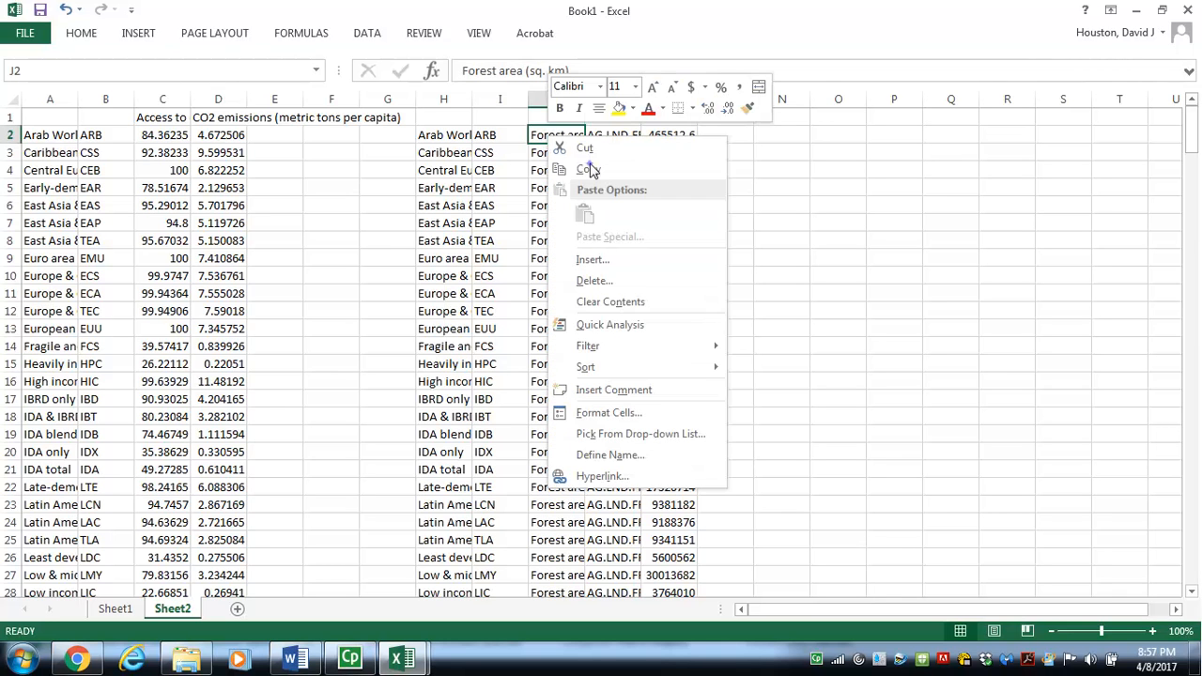
click(591, 166)
click(658, 115)
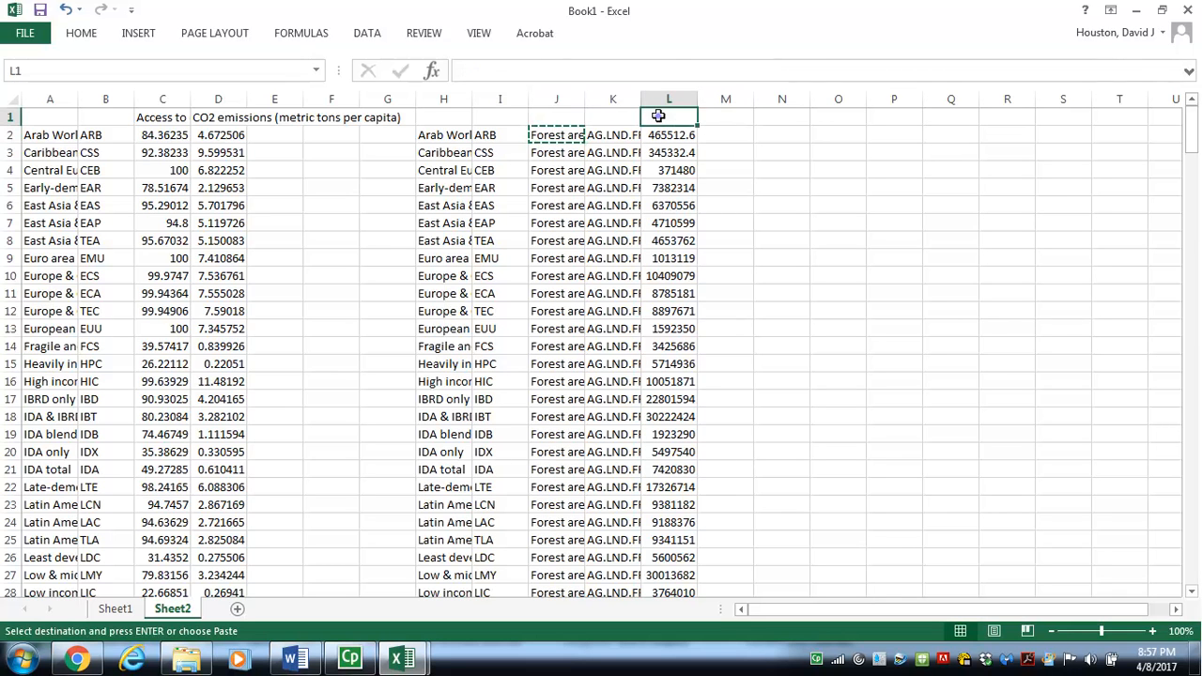
right_click(659, 115)
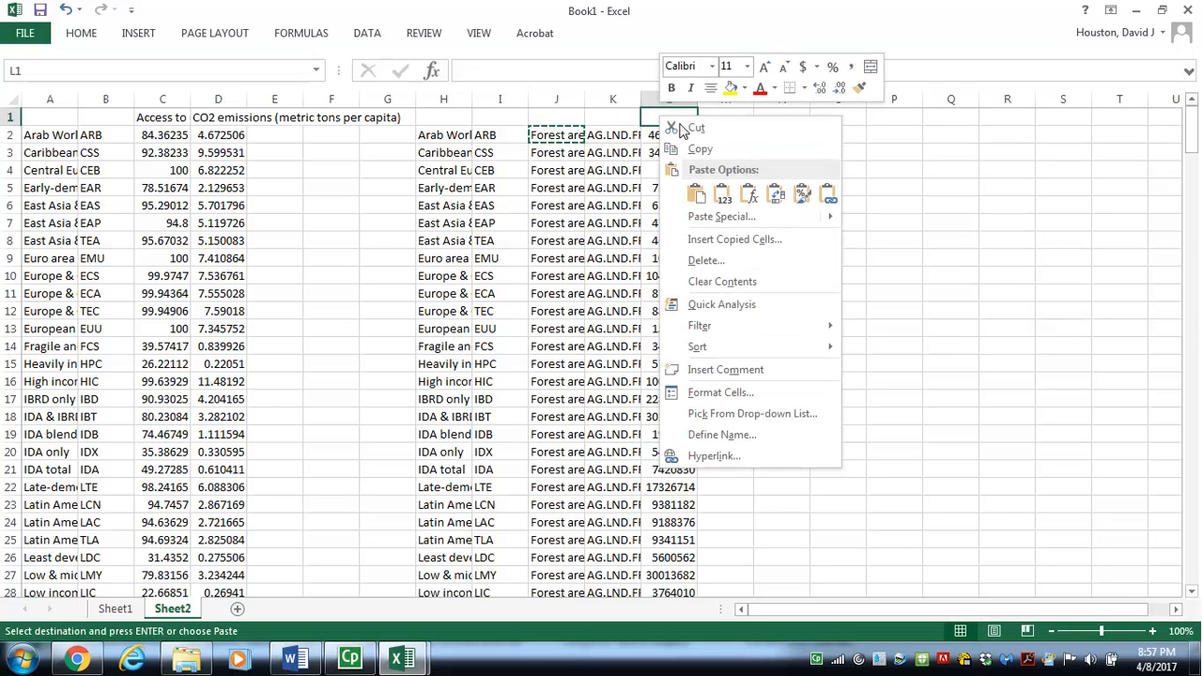
click(696, 194)
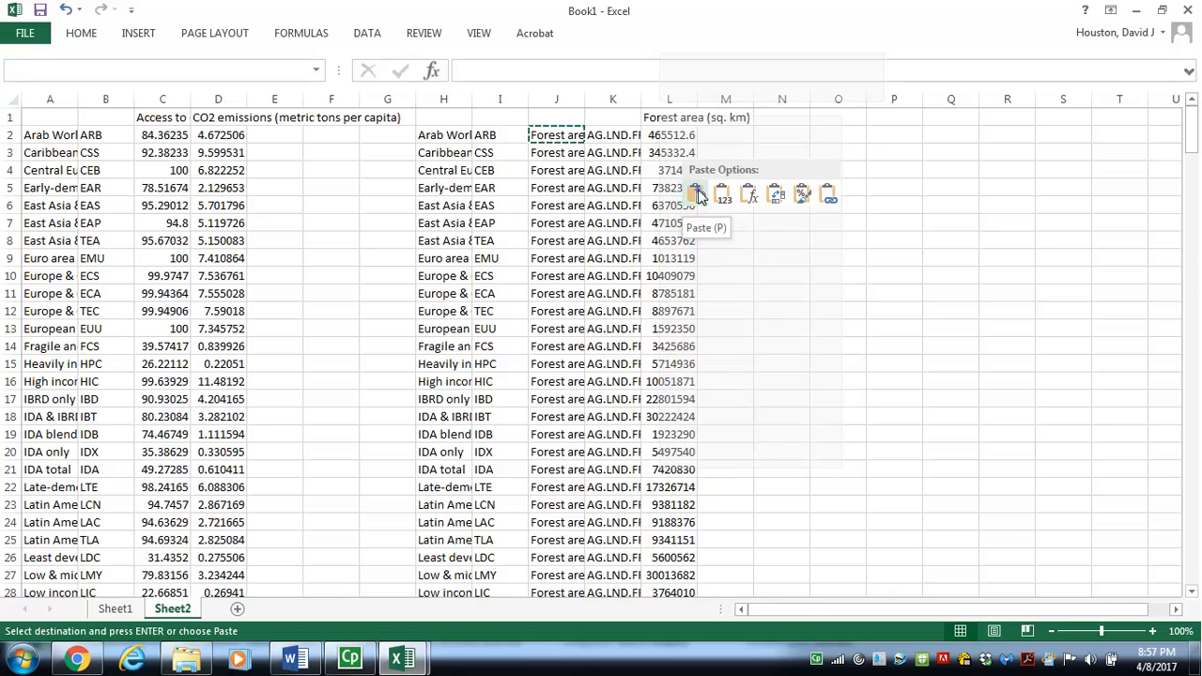
click(911, 531)
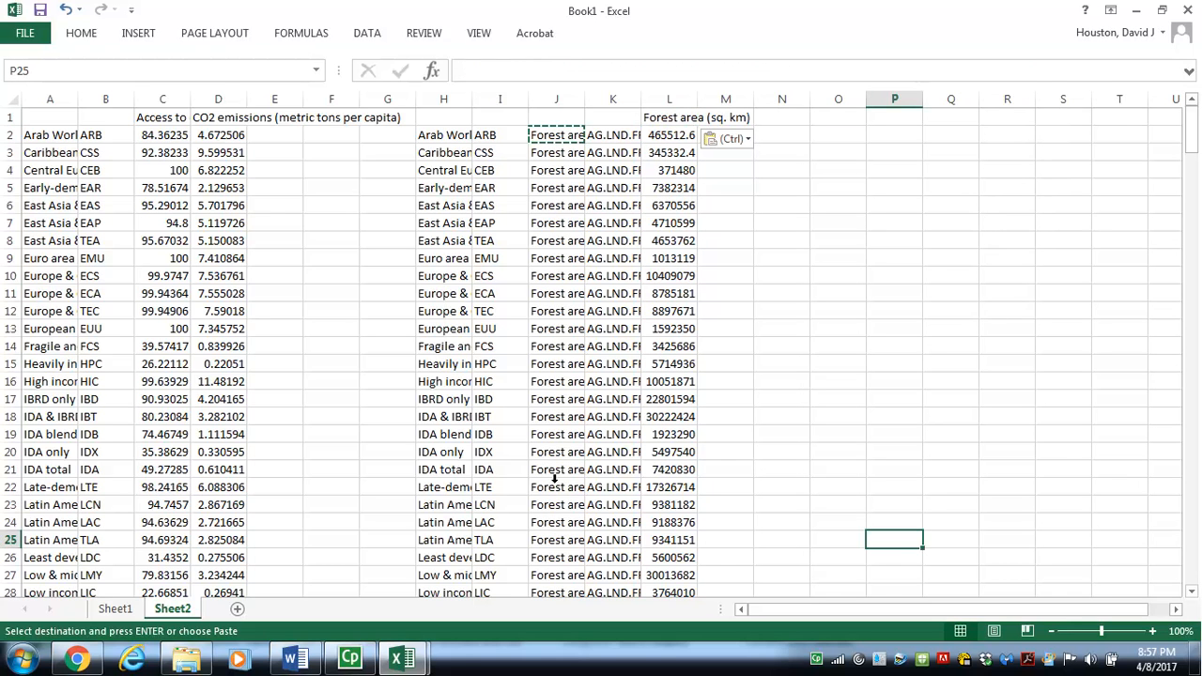
Delete columns E through K so the forest area values sit directly beside the CO2 emissions column.
drag(272, 99, 615, 98)
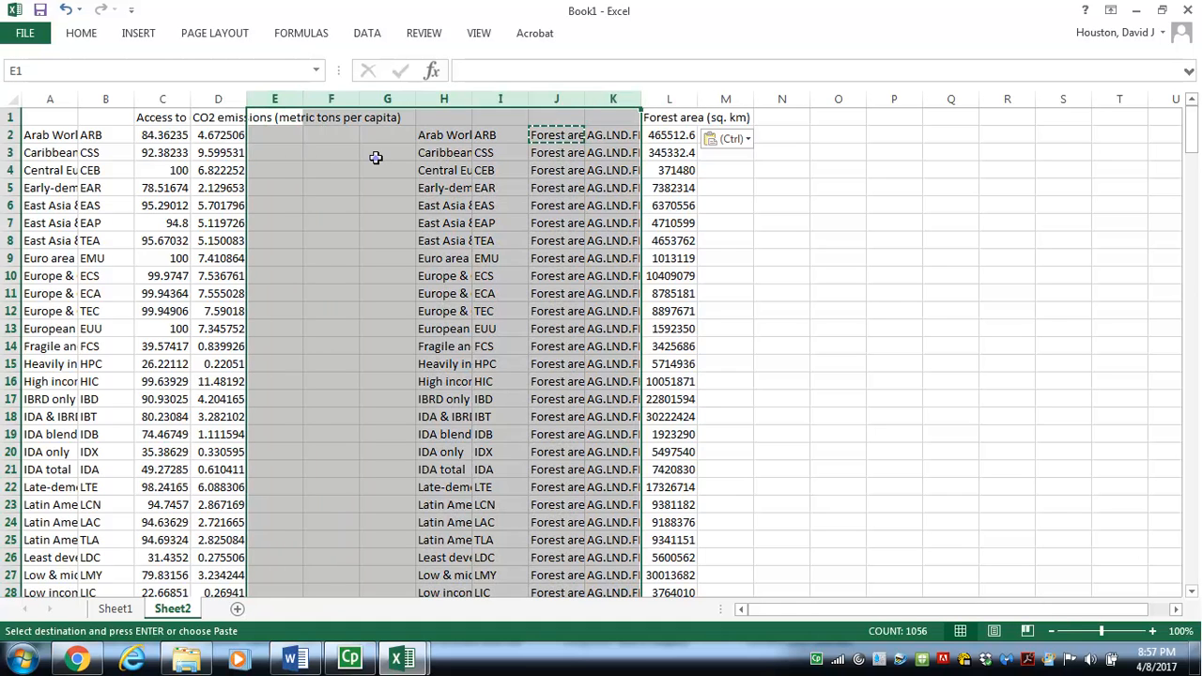
right_click(374, 158)
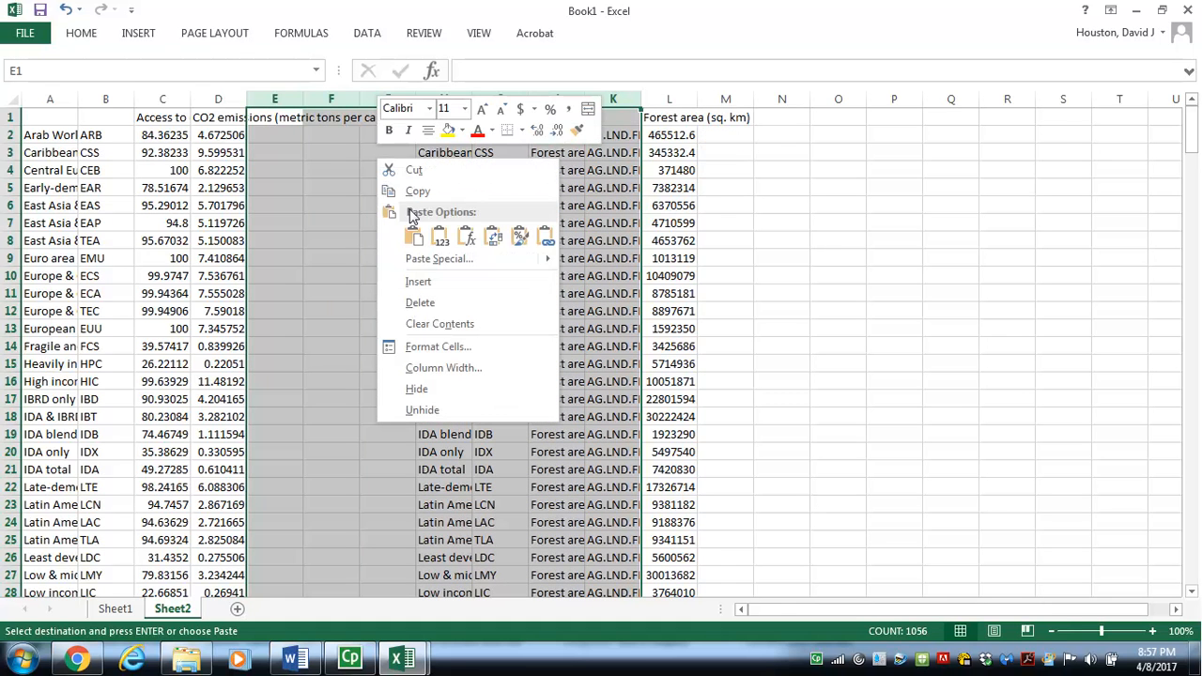
click(420, 304)
click(746, 303)
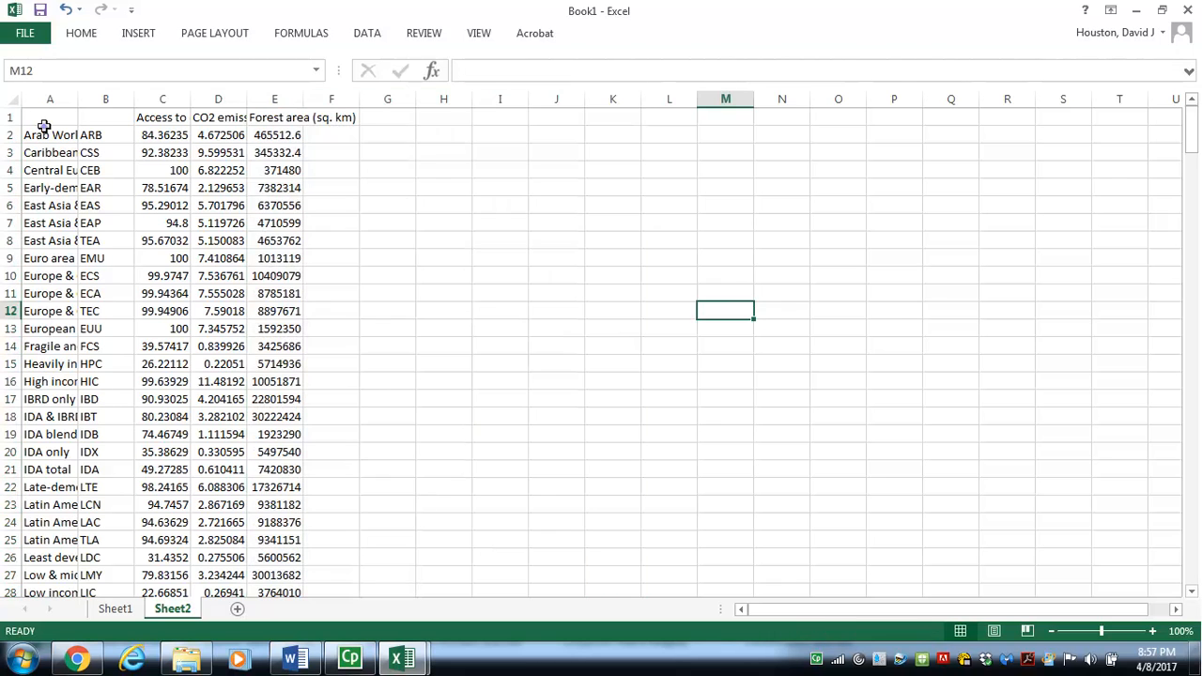
Widen column A to make the country and region names readable.
click(40, 132)
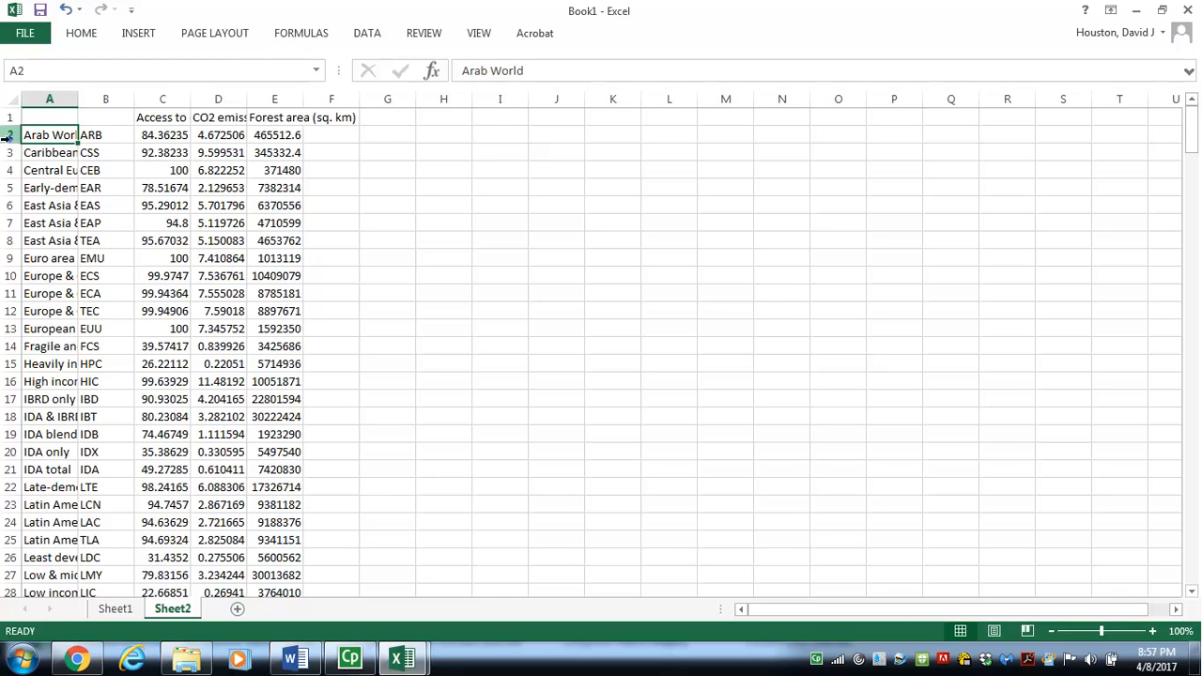
click(8, 136)
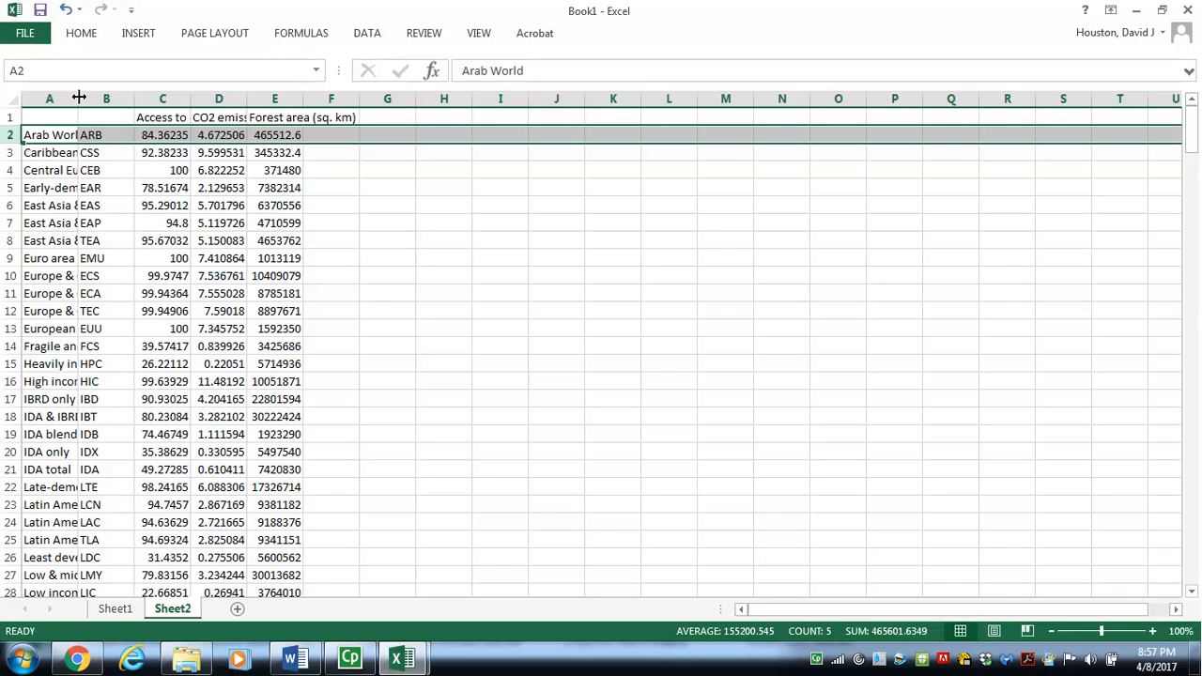
drag(79, 97, 220, 84)
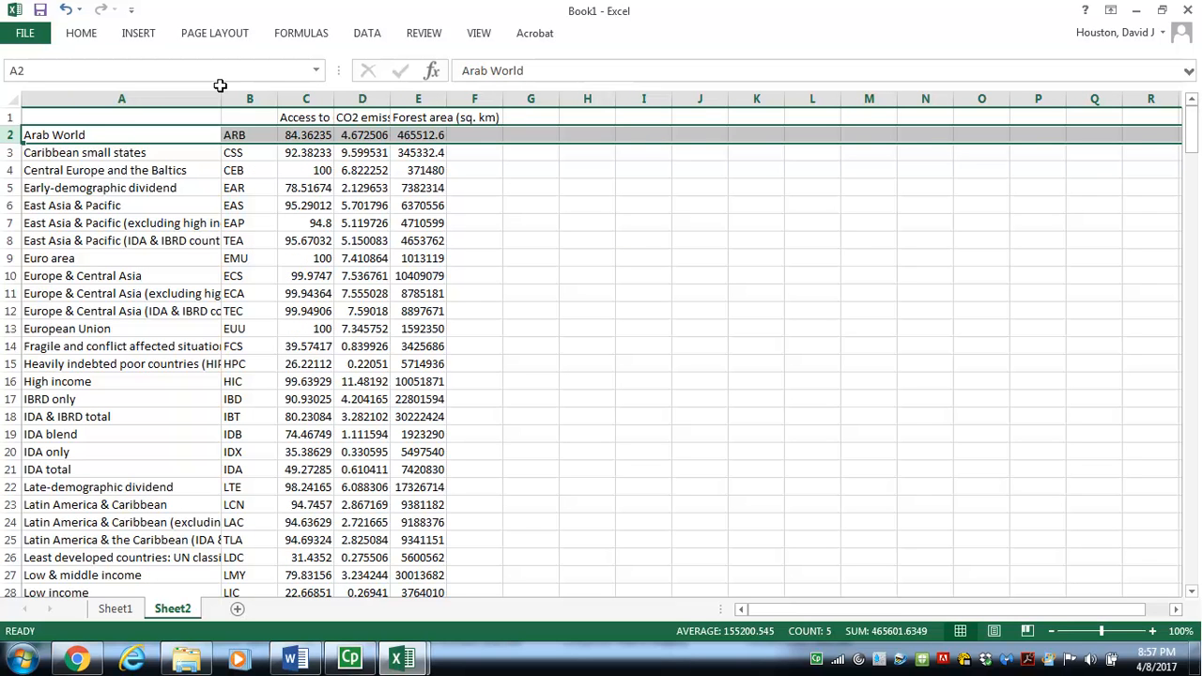
Delete rows 2 to 48 holding the regional and income-group aggregates, from Arab World through World.
click(64, 153)
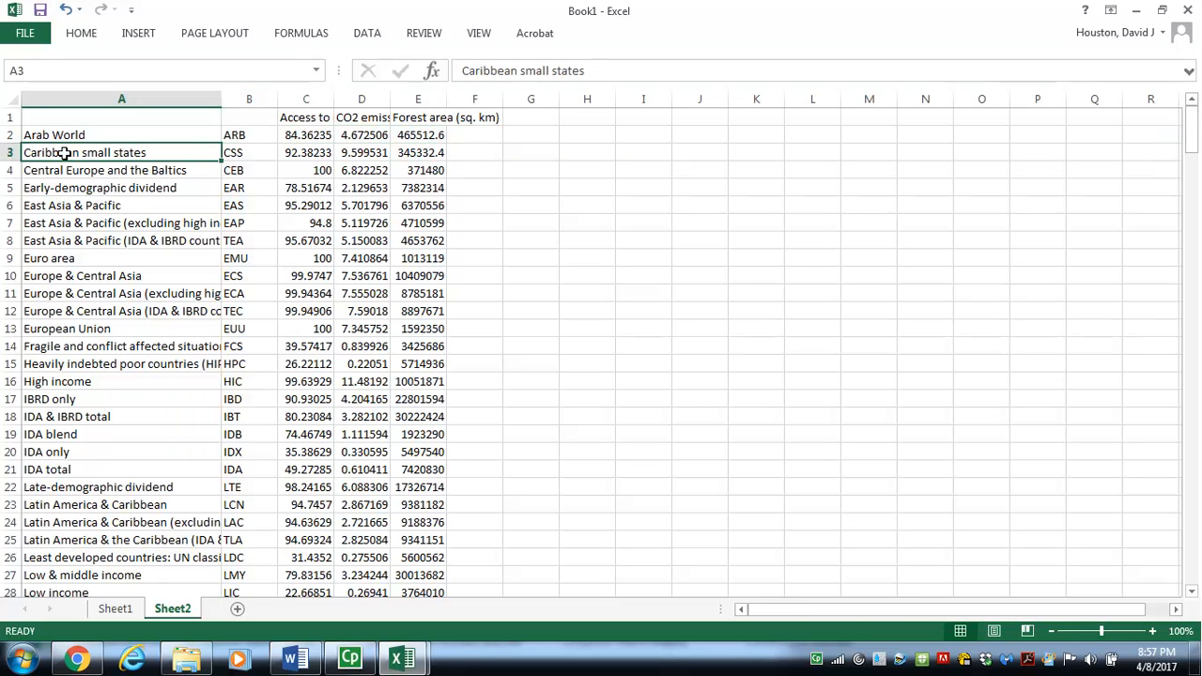
click(50, 347)
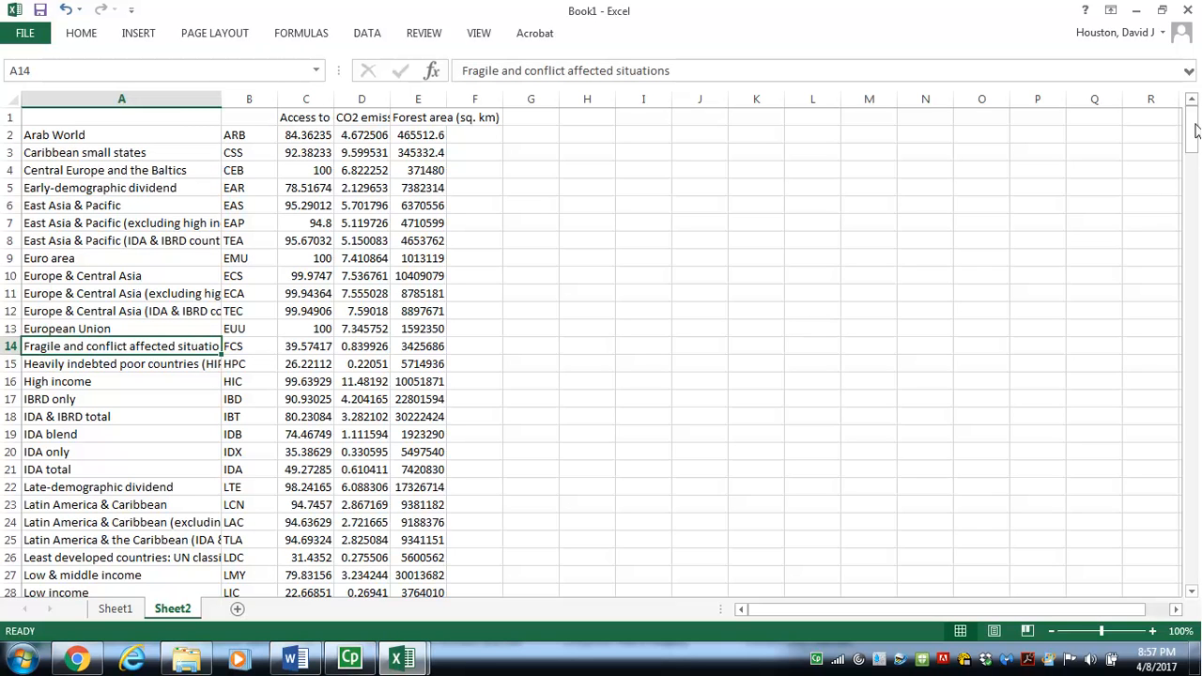
scroll(1196, 132, down, 1)
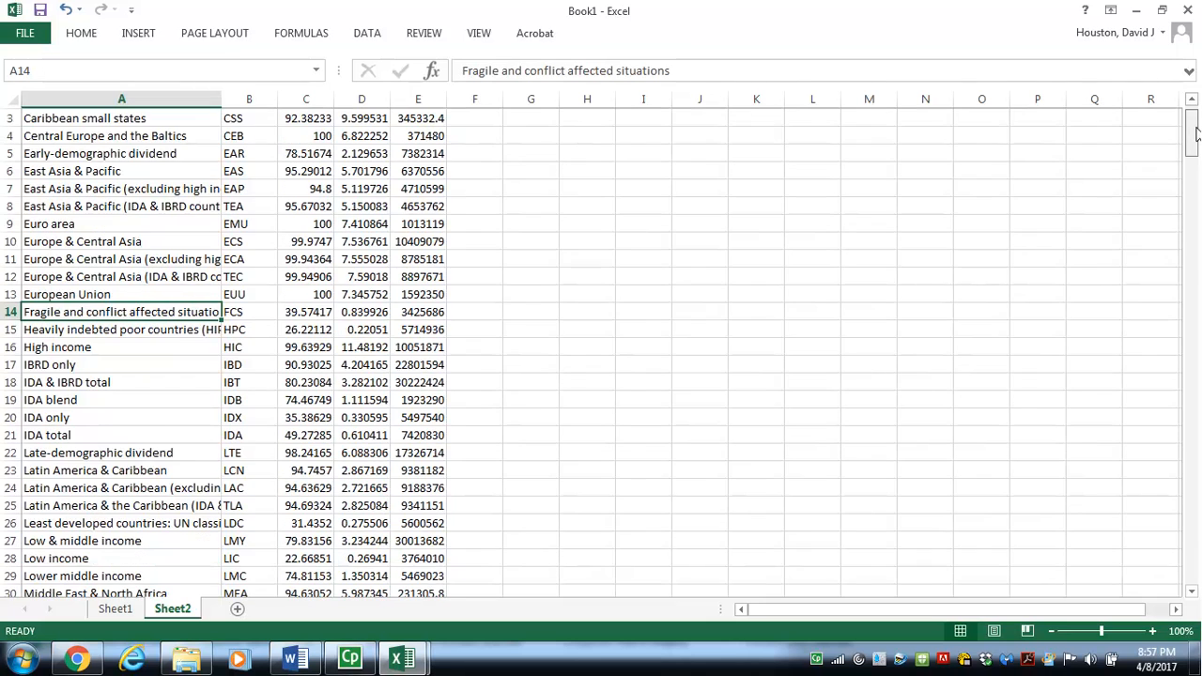
drag(1196, 131, 1197, 139)
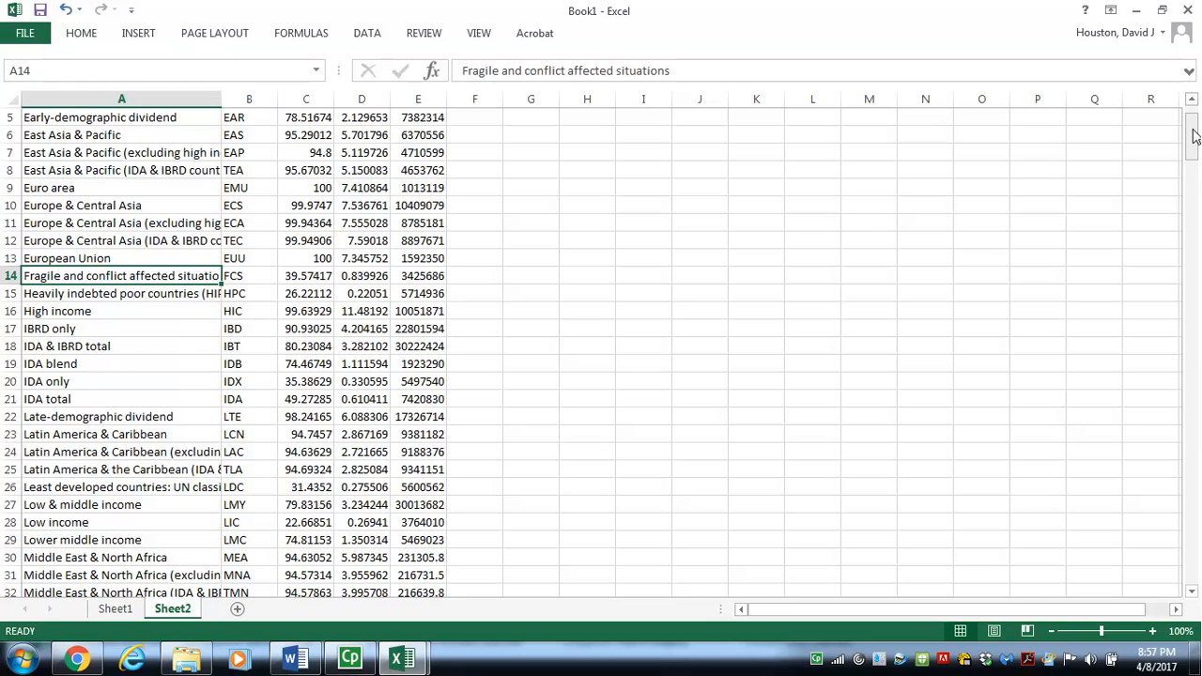
scroll(1196, 140, down, 1)
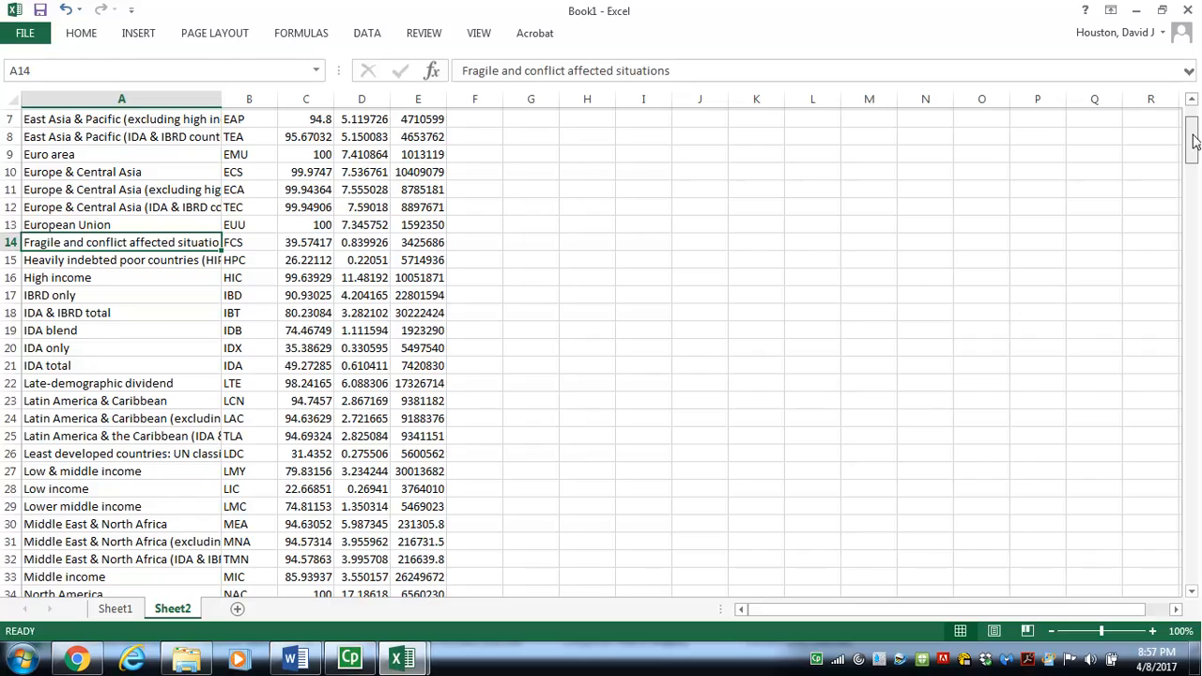
drag(1196, 139, 1196, 165)
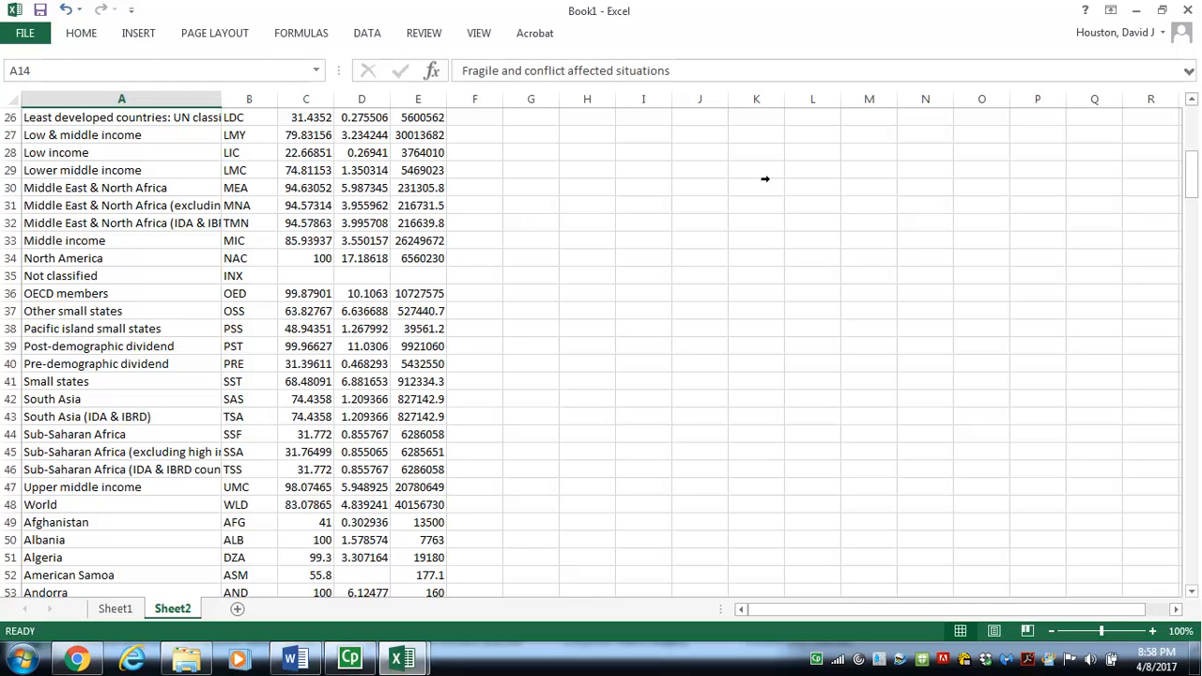
click(6, 504)
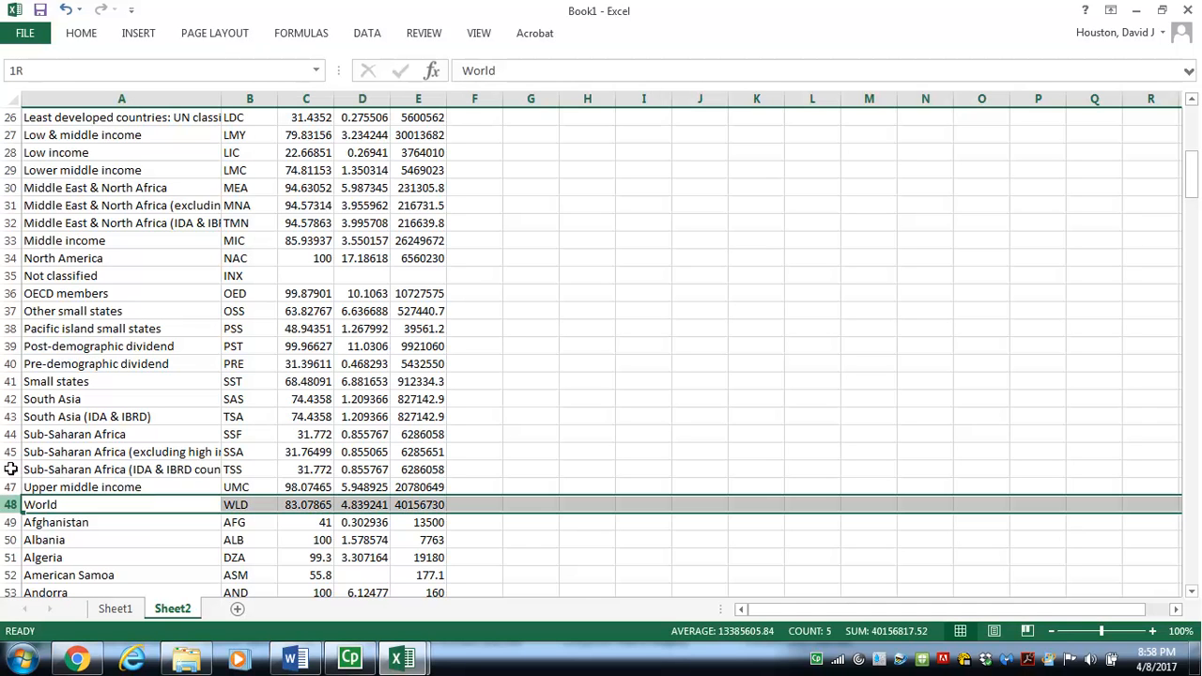
drag(10, 469, 12, 138)
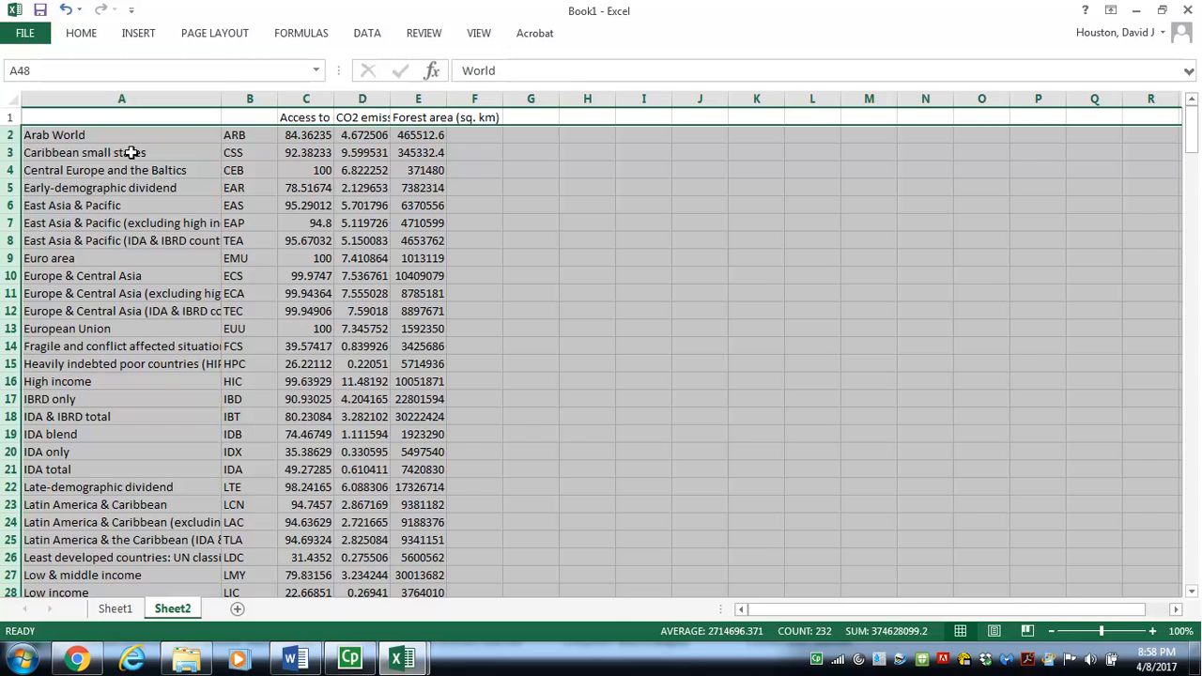
key(Delete)
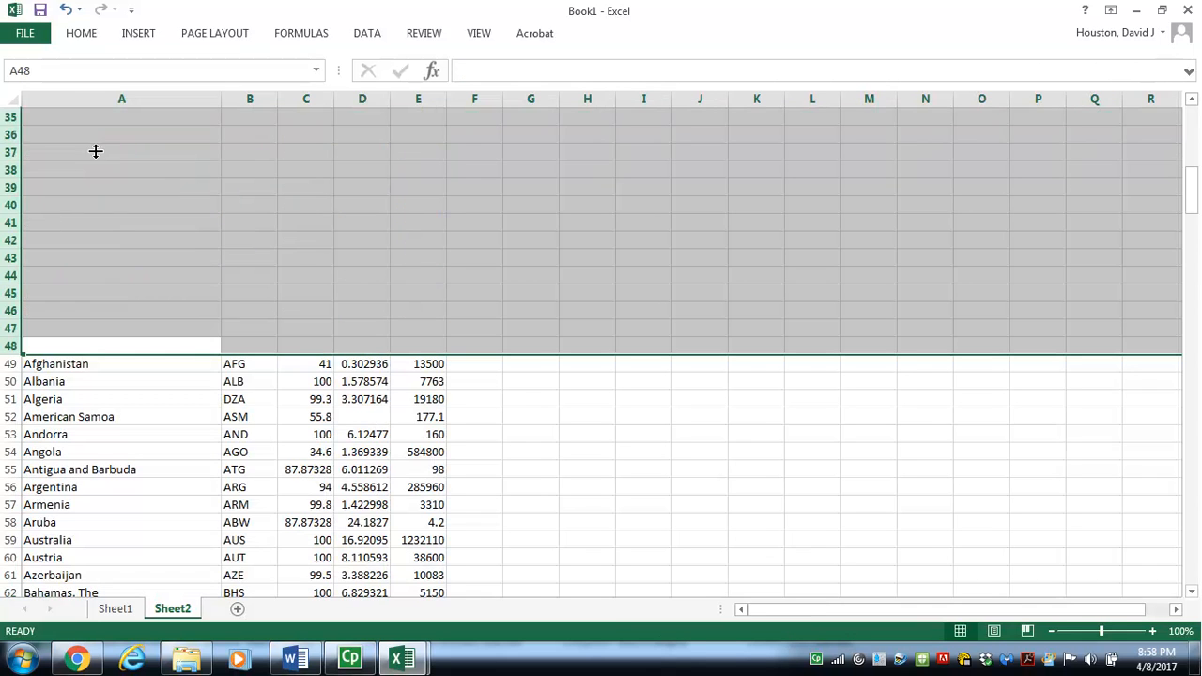
right_click(9, 139)
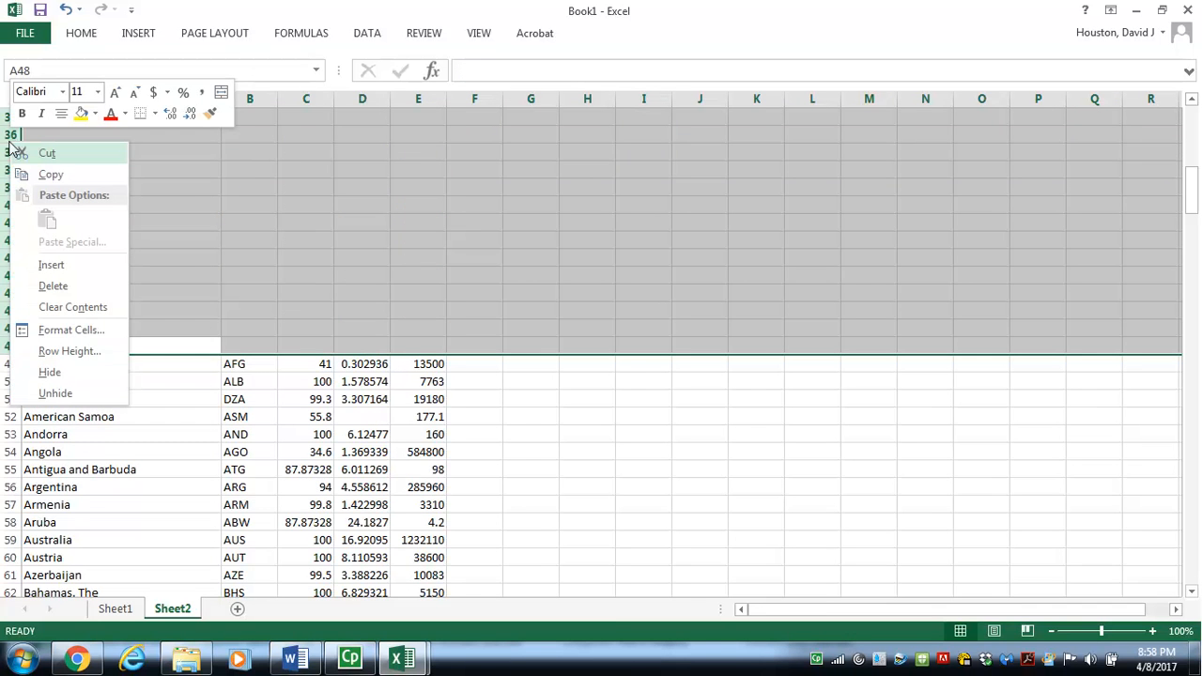
click(53, 287)
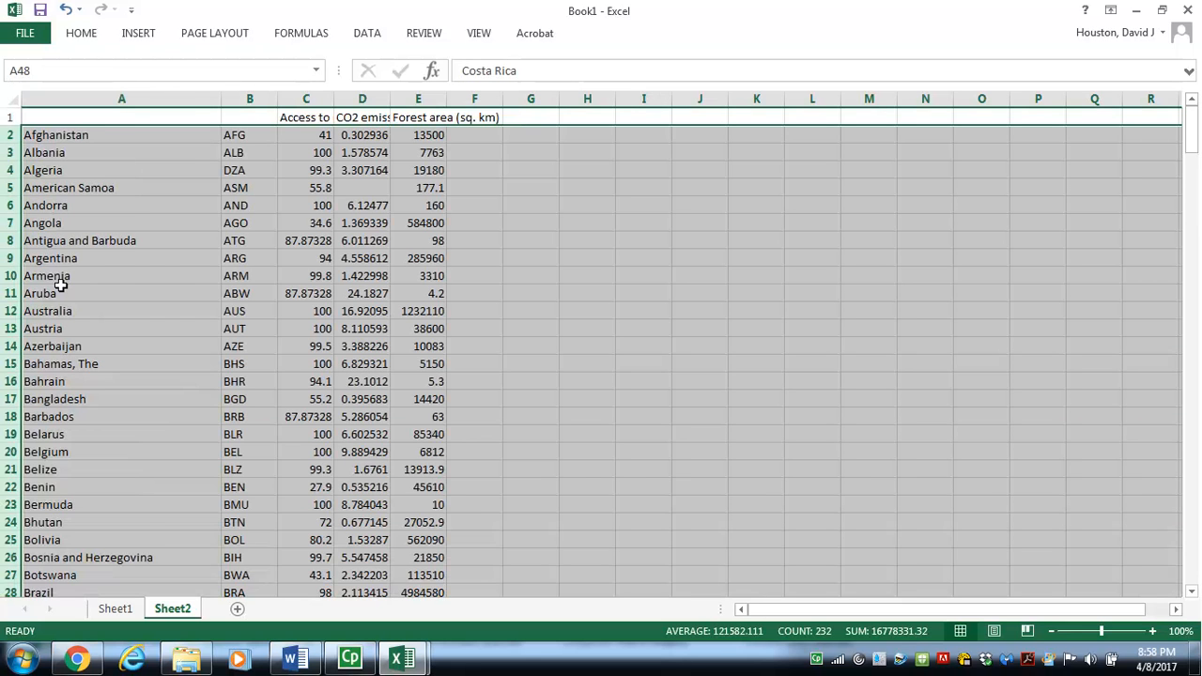
click(767, 264)
Examine the country rows for missing values, checking the CO2 cells of Channel Islands and Curacao and Curacao's forest area cell.
drag(1196, 136, 1170, 205)
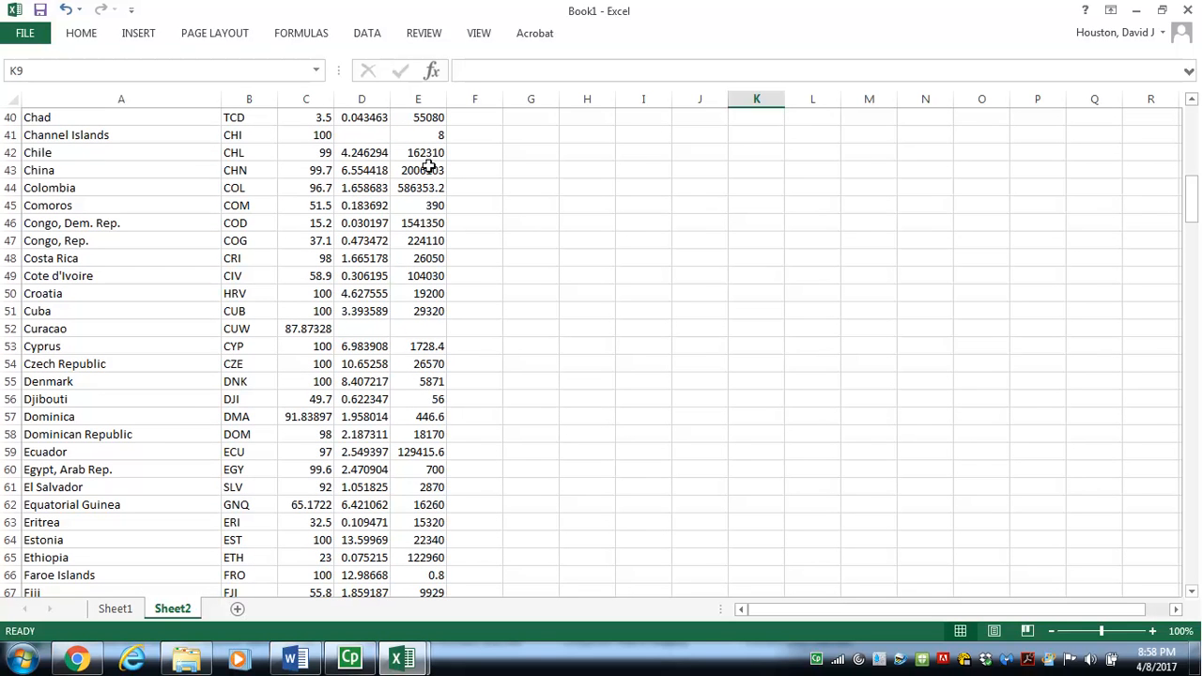
click(357, 134)
click(354, 329)
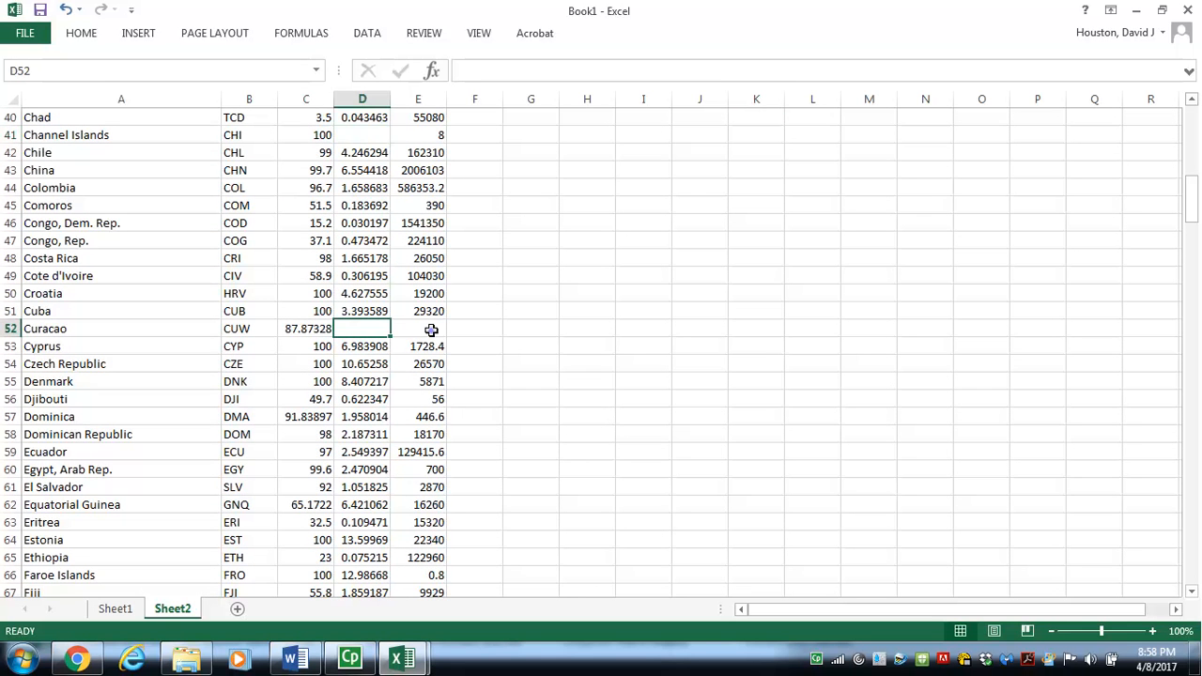
click(431, 330)
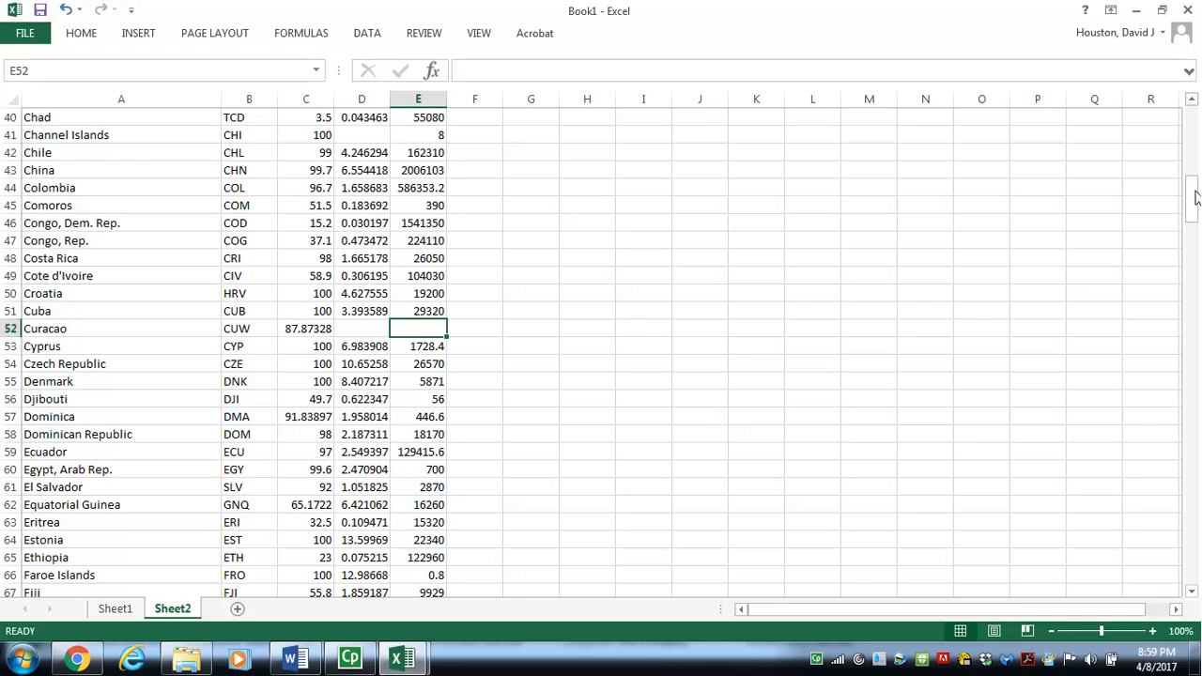
drag(1197, 196, 1193, 115)
click(149, 118)
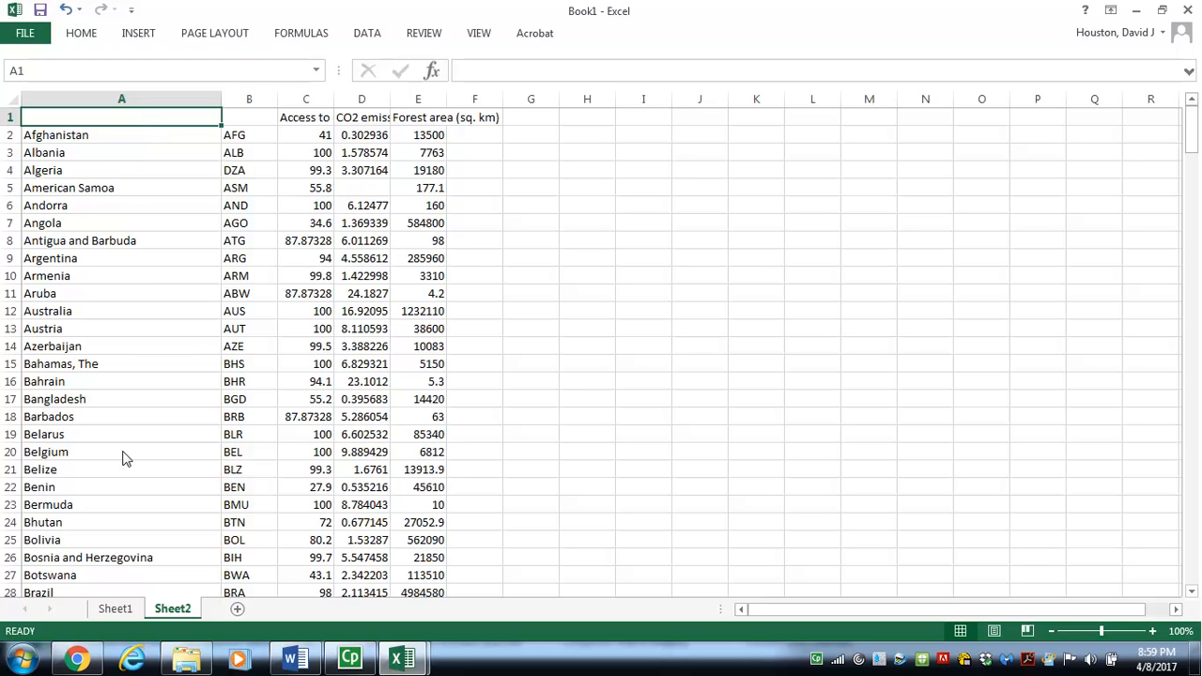
Delete Sheet1 with the original indicator data from the workbook, keeping only Sheet2.
click(123, 610)
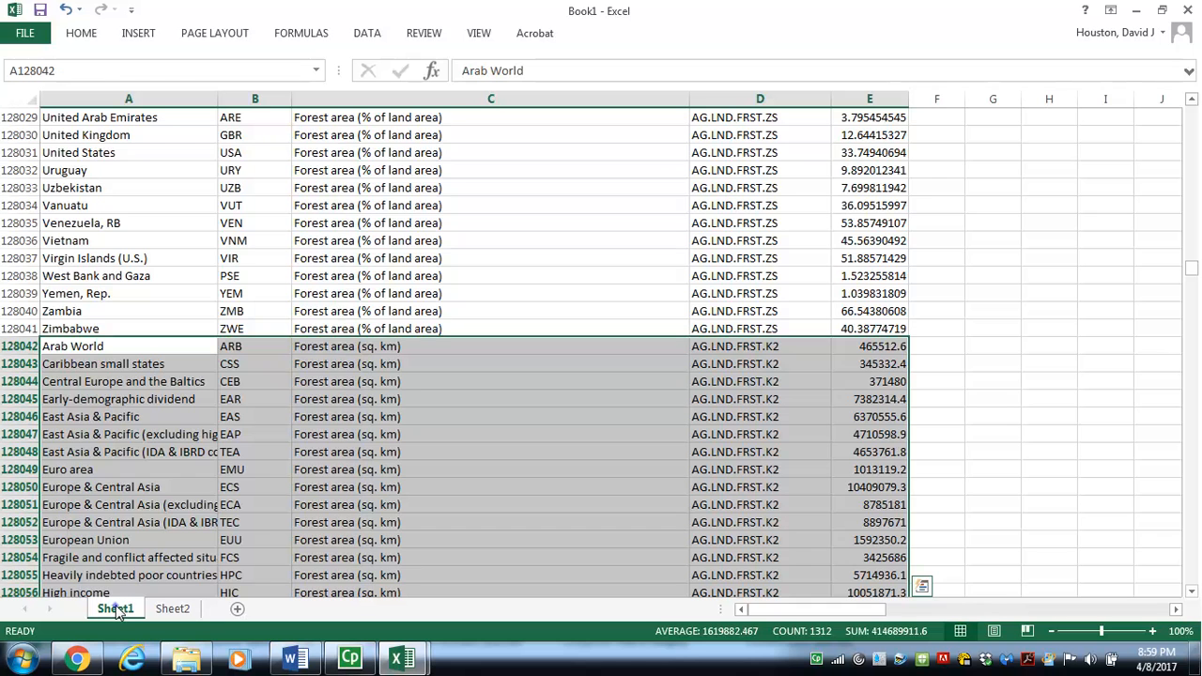
right_click(118, 611)
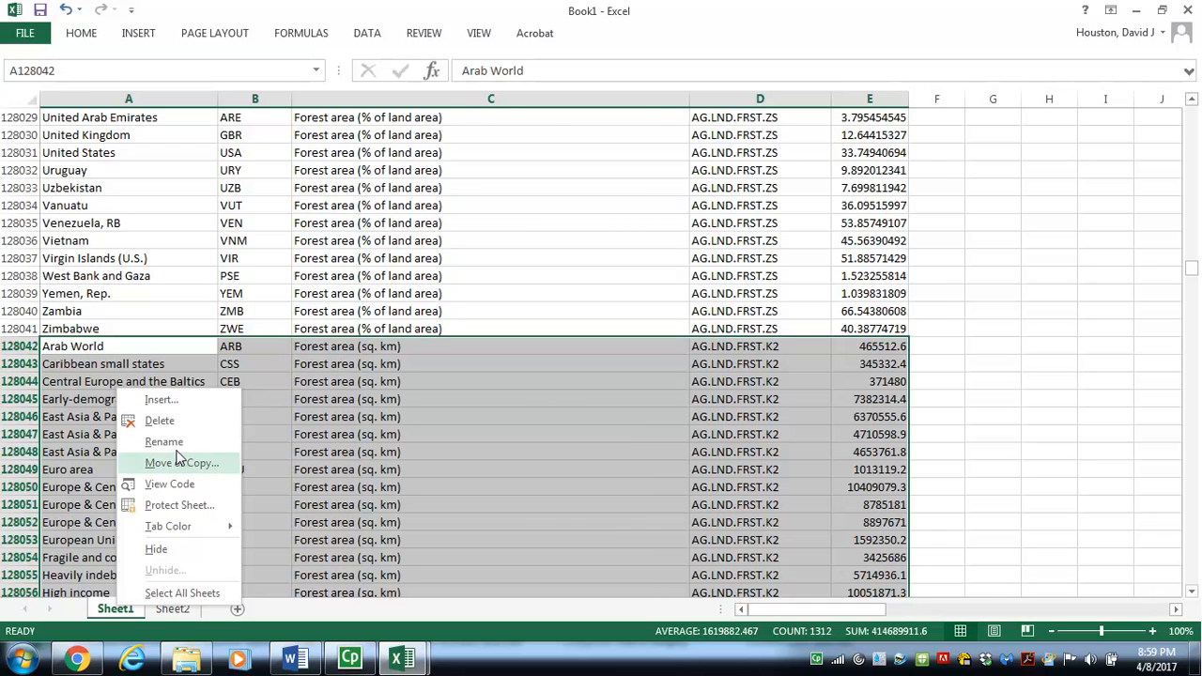
click(161, 421)
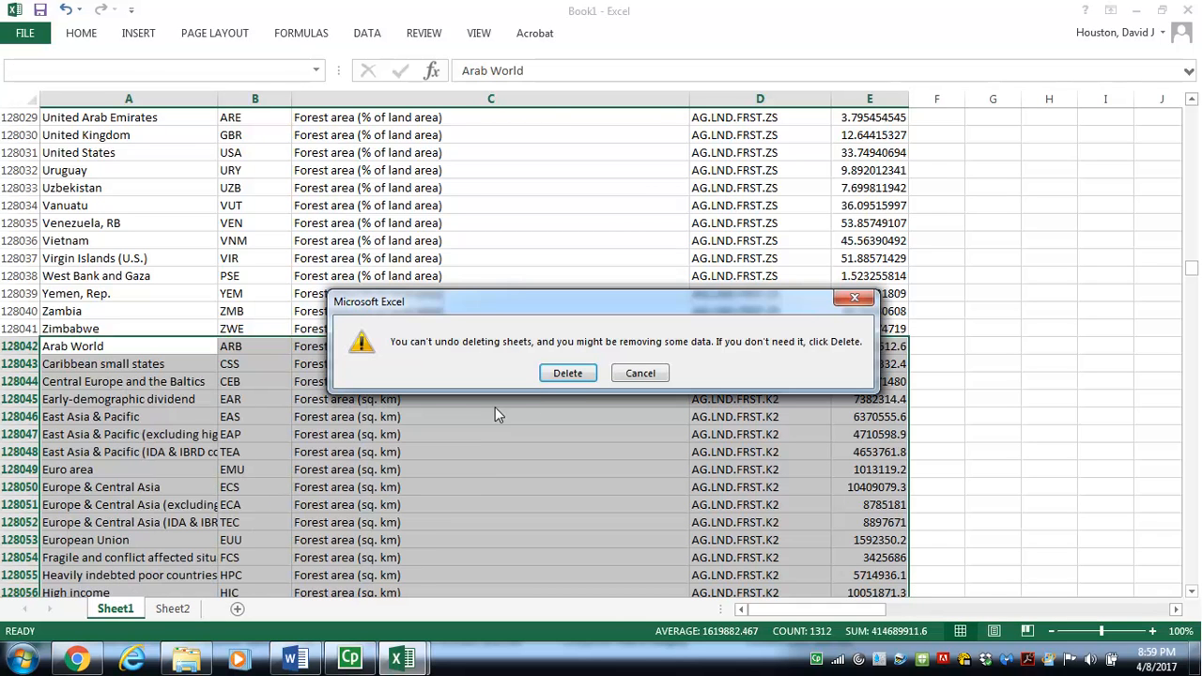
click(567, 373)
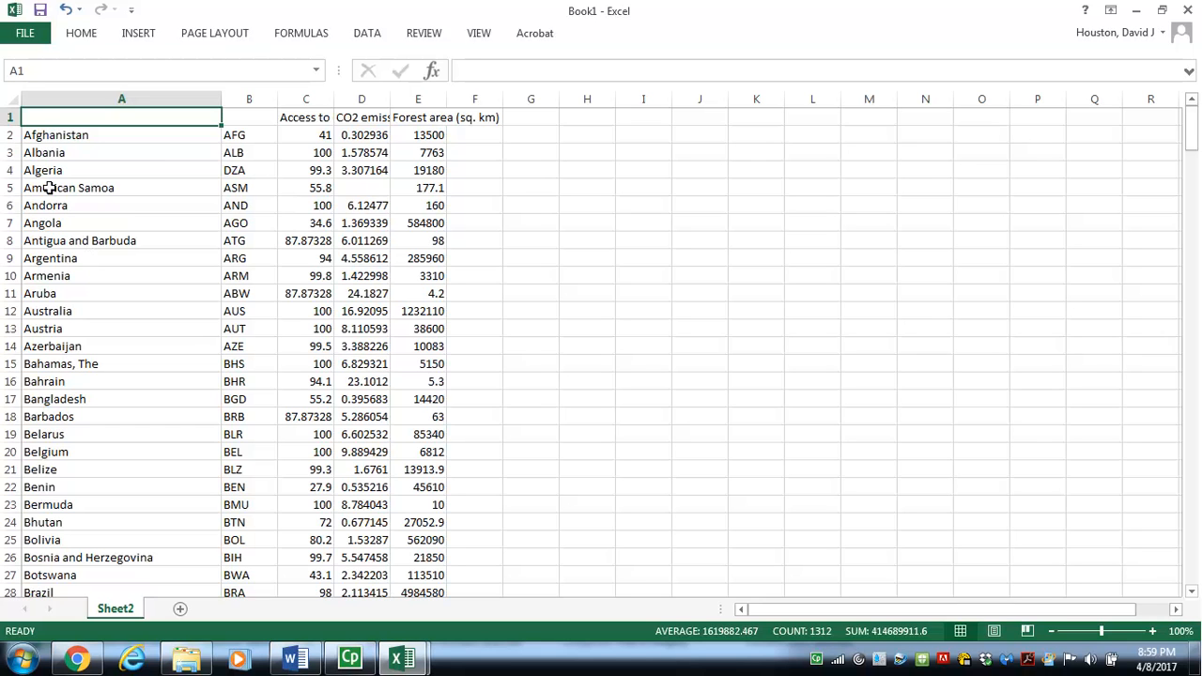
click(37, 114)
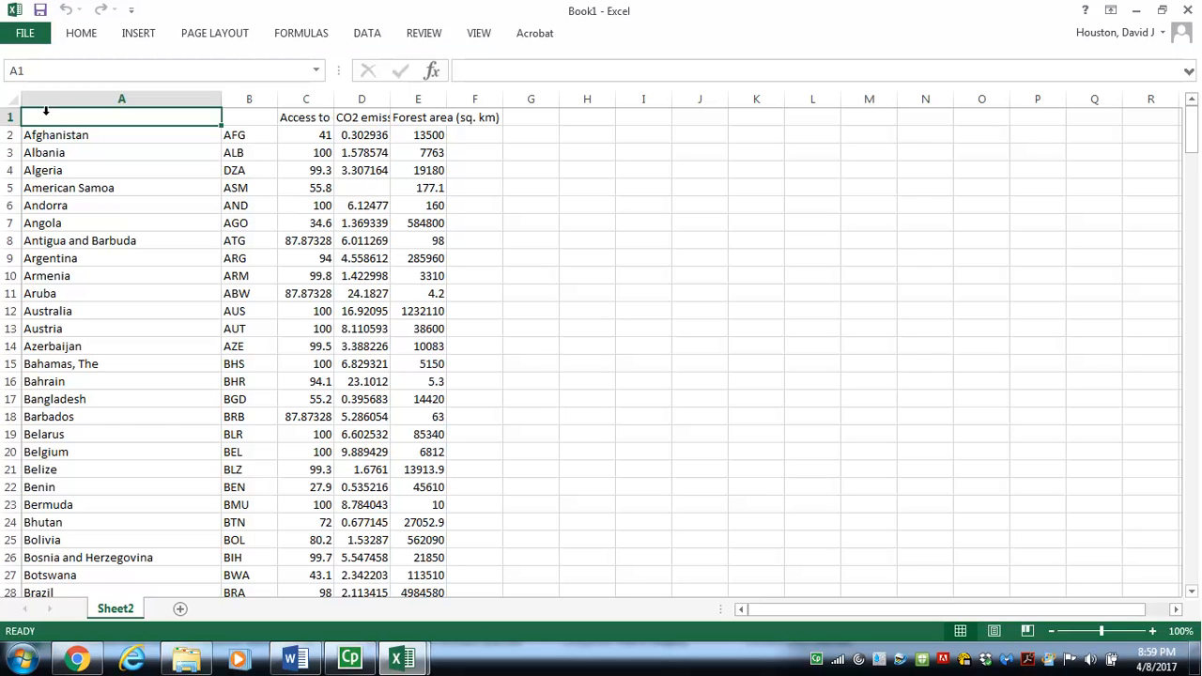
Delete column B containing the country codes from Sheet2.
click(247, 98)
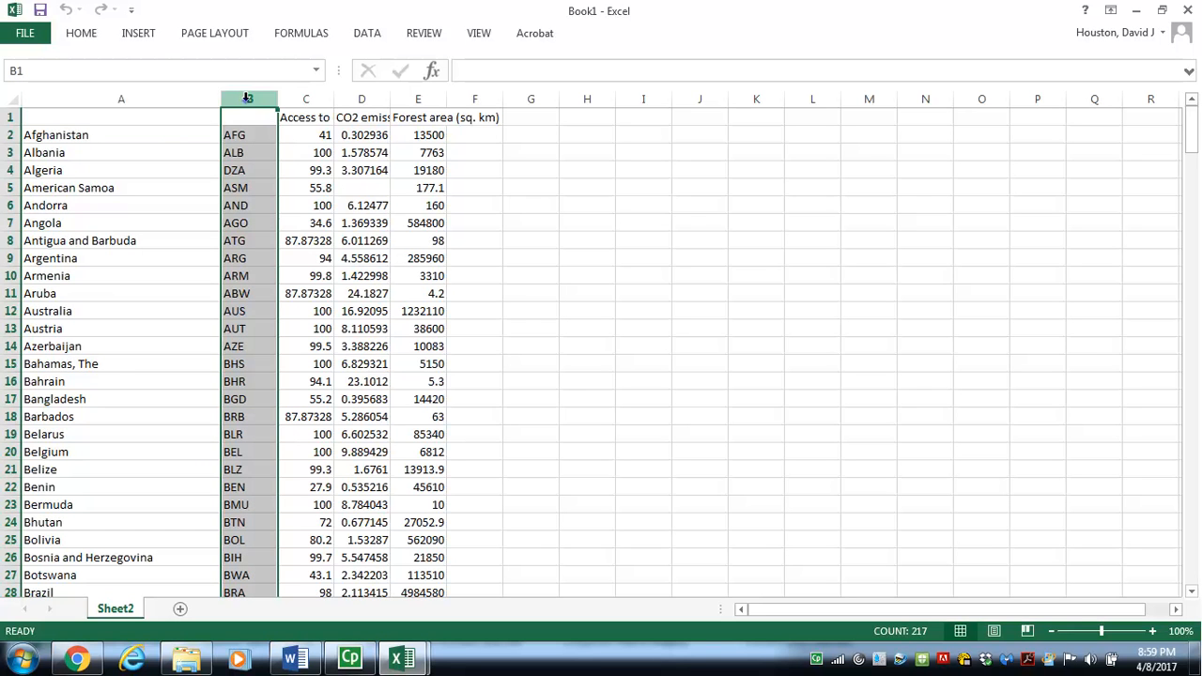
right_click(247, 97)
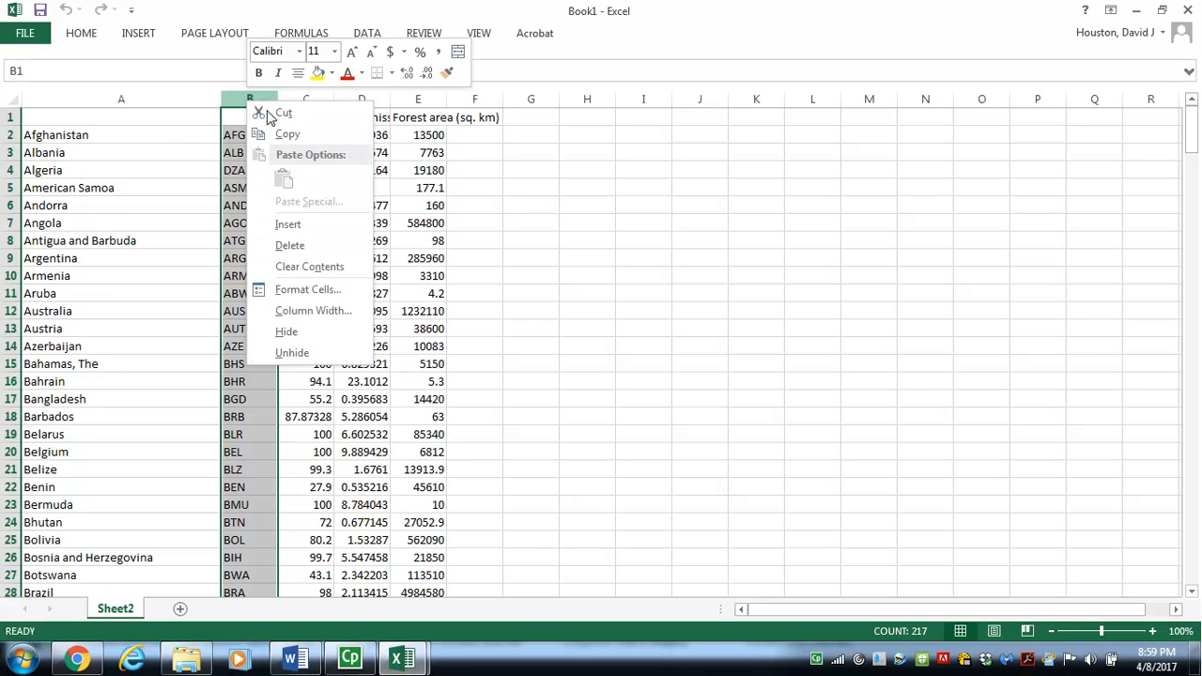
click(293, 248)
click(80, 123)
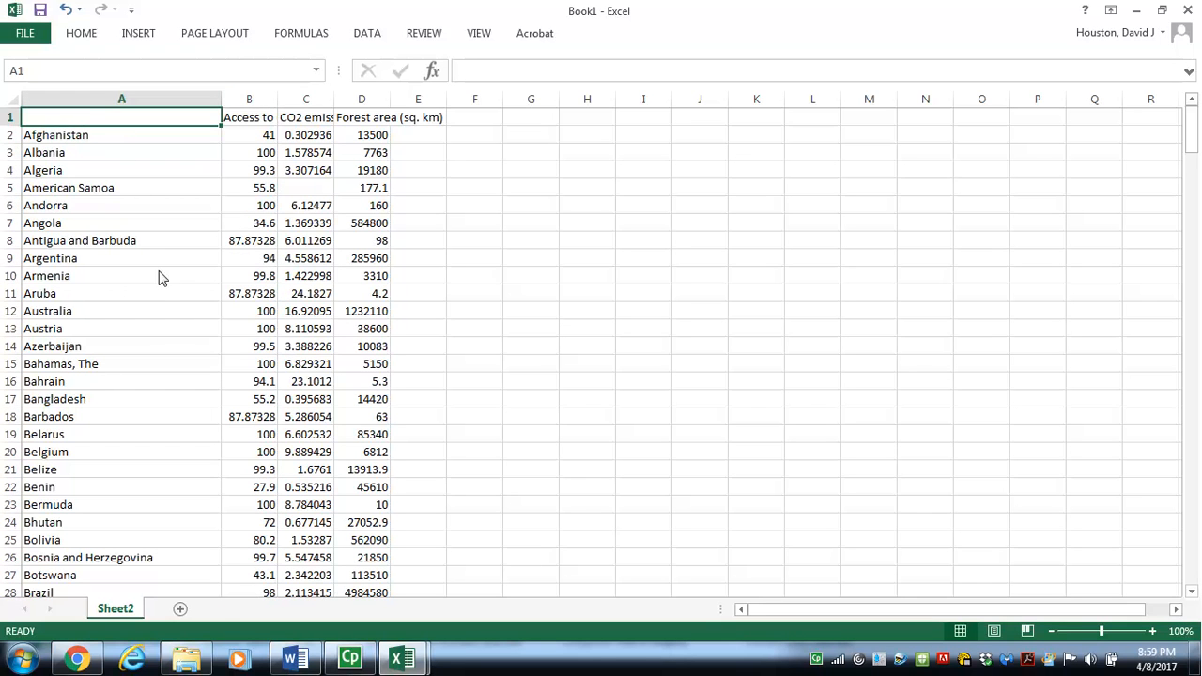
Add a new blank worksheet to the workbook and insert an empty row above Afghanistan in Sheet2.
click(179, 610)
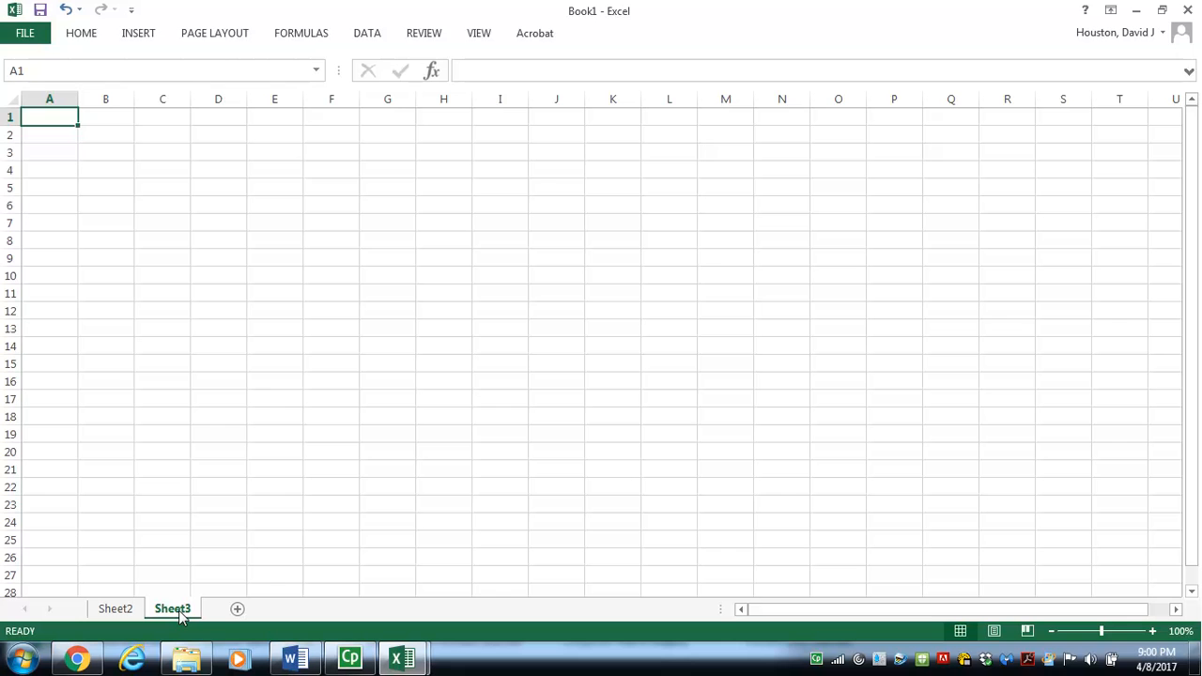
click(125, 611)
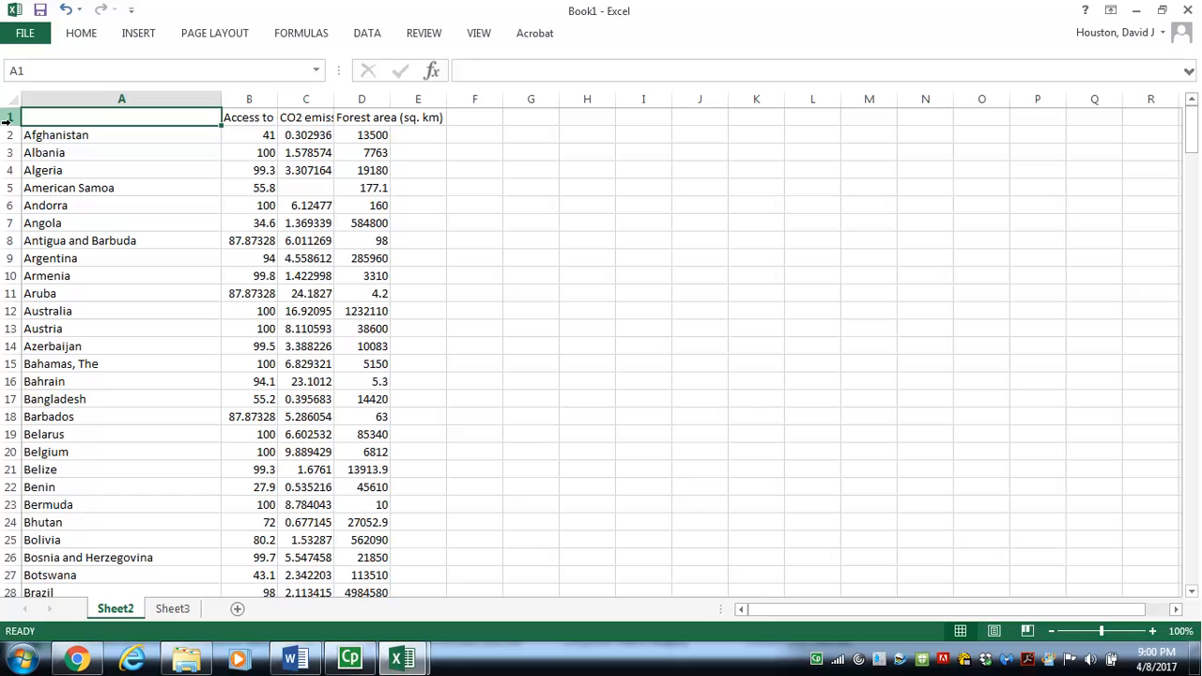
click(7, 134)
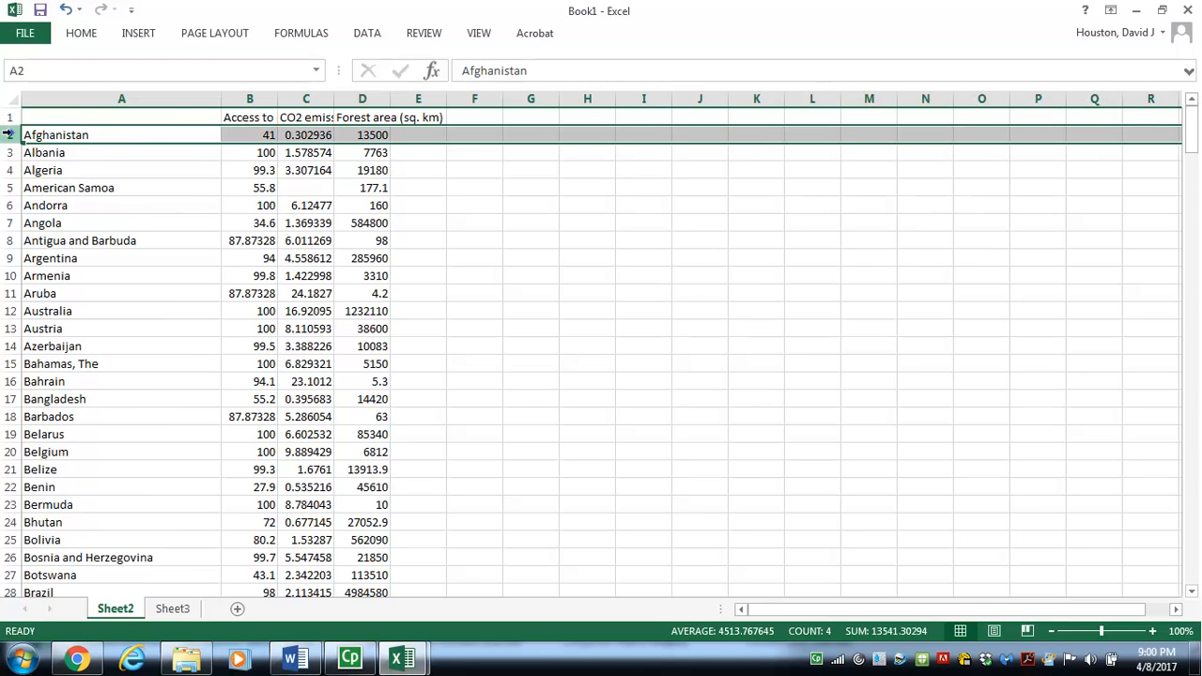
right_click(7, 134)
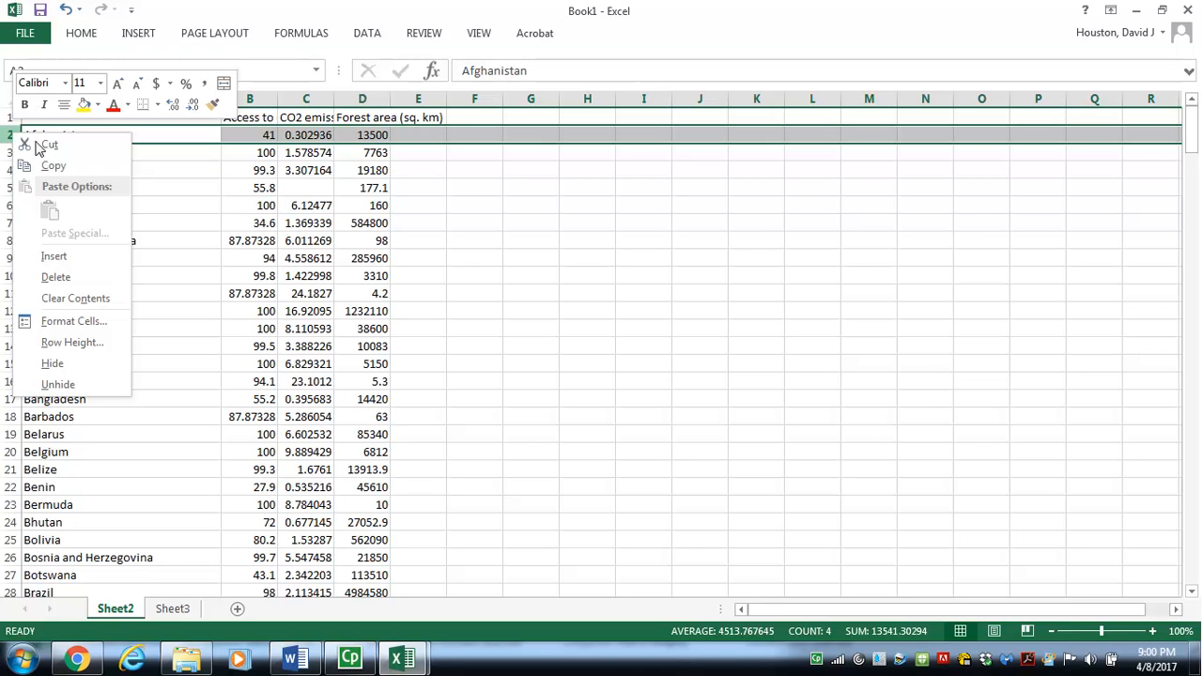
click(55, 256)
click(602, 326)
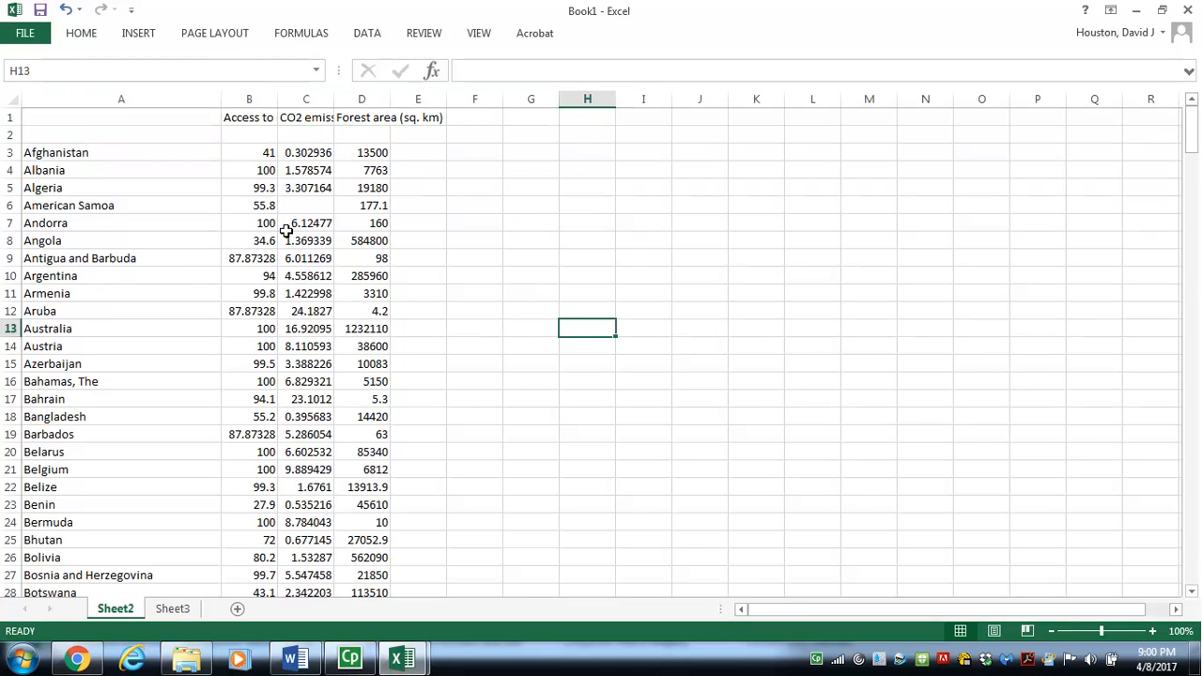
Copy the heading text "Access to electricity (% of population)" from B1 of Sheet2 into cell B4 of Sheet3.
click(246, 118)
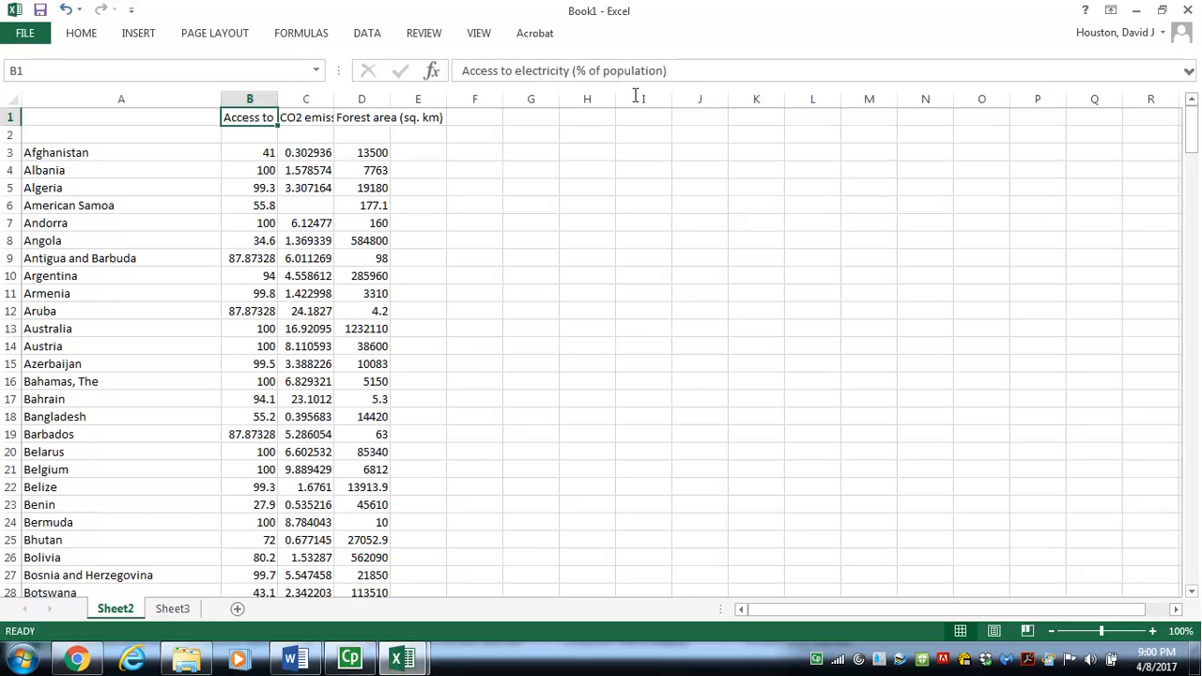
drag(689, 69, 460, 67)
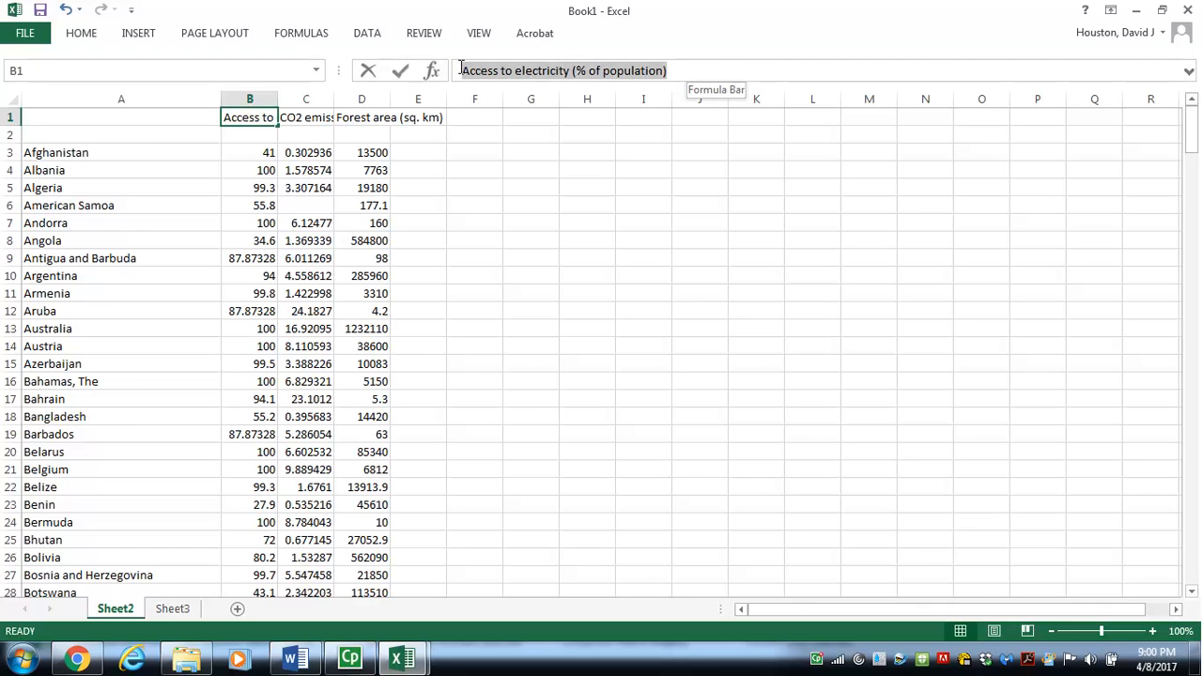
right_click(470, 68)
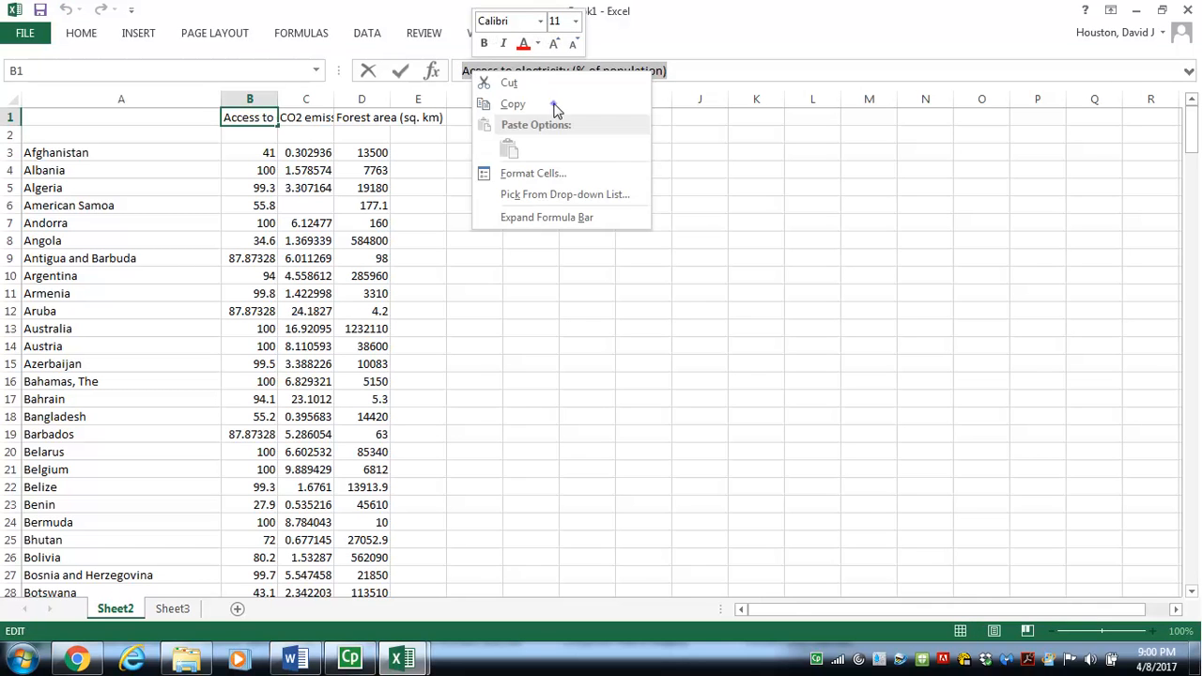
click(555, 106)
click(185, 607)
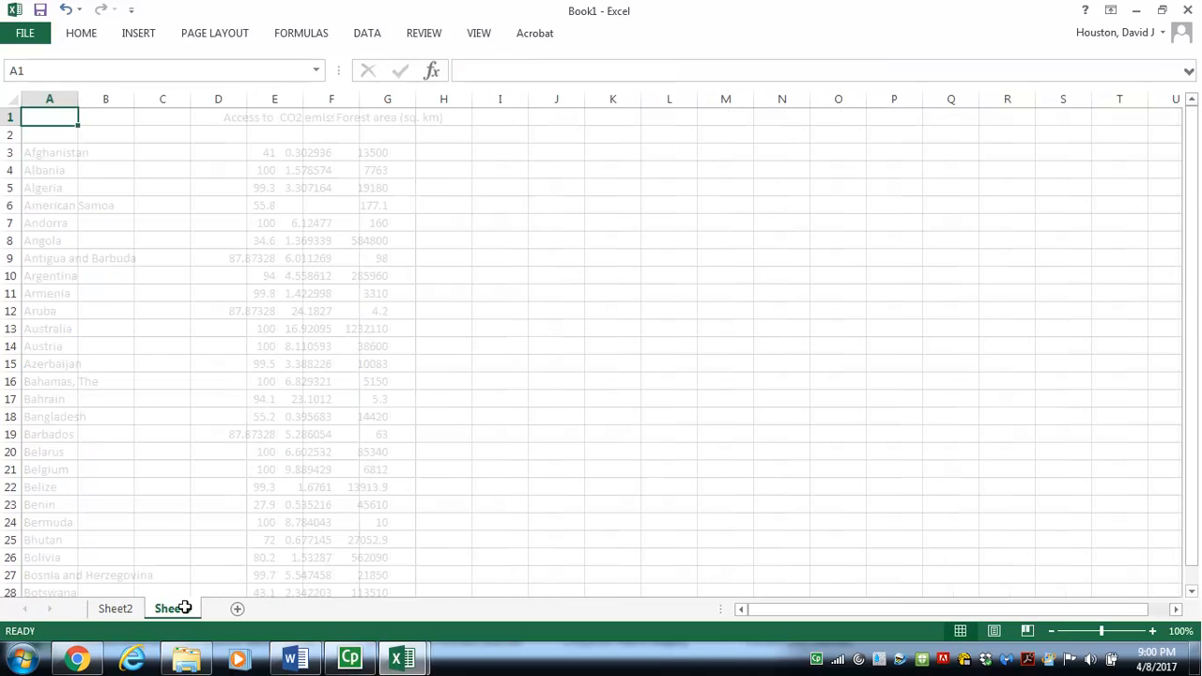
right_click(101, 170)
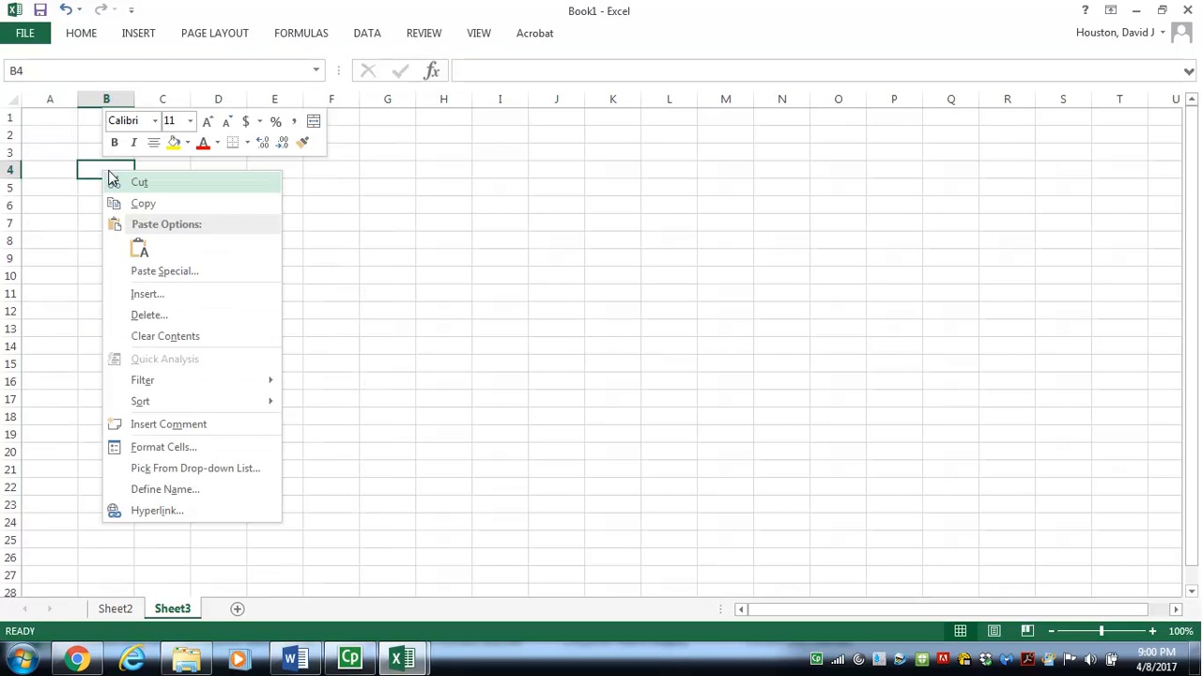
click(142, 251)
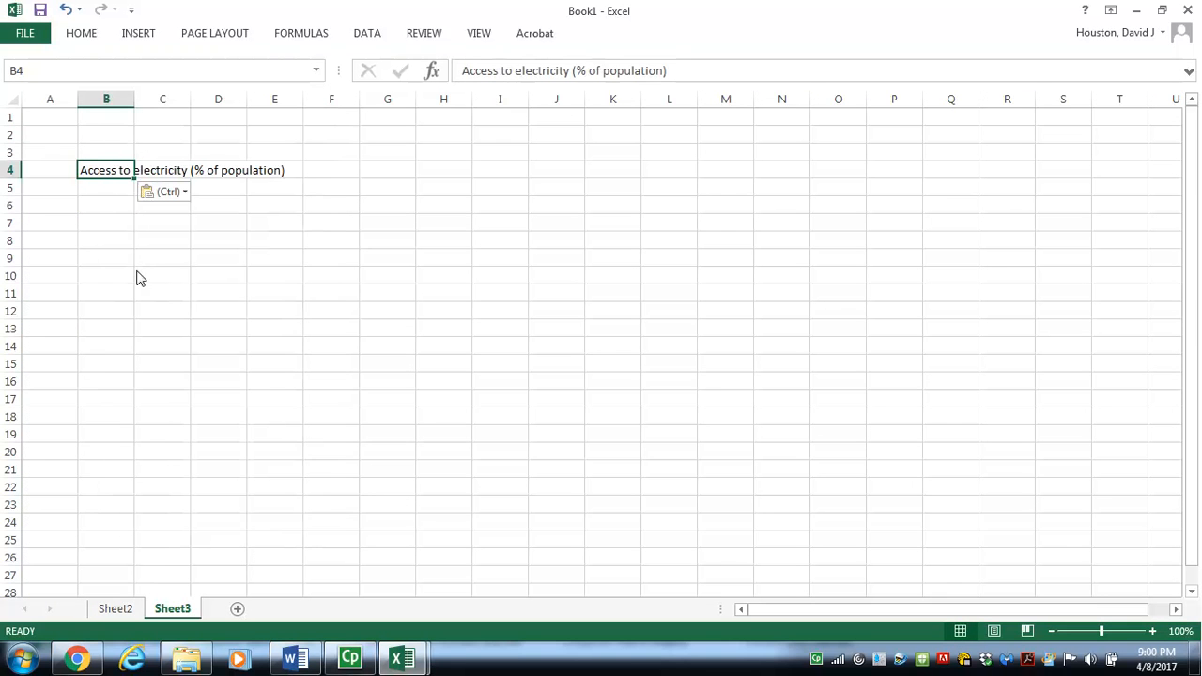
Copy the heading text "CO2 emissions (metric tons per capita)" from C1 of Sheet2 into cell B5 of Sheet3.
click(120, 609)
click(315, 117)
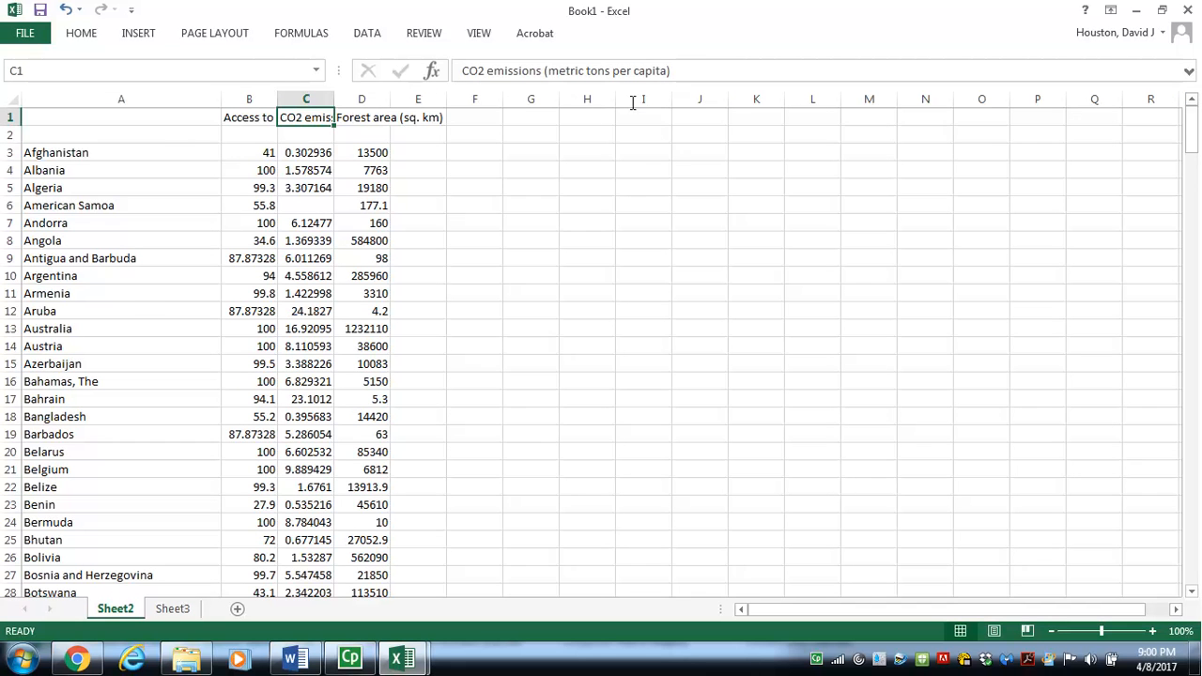
drag(690, 73, 462, 71)
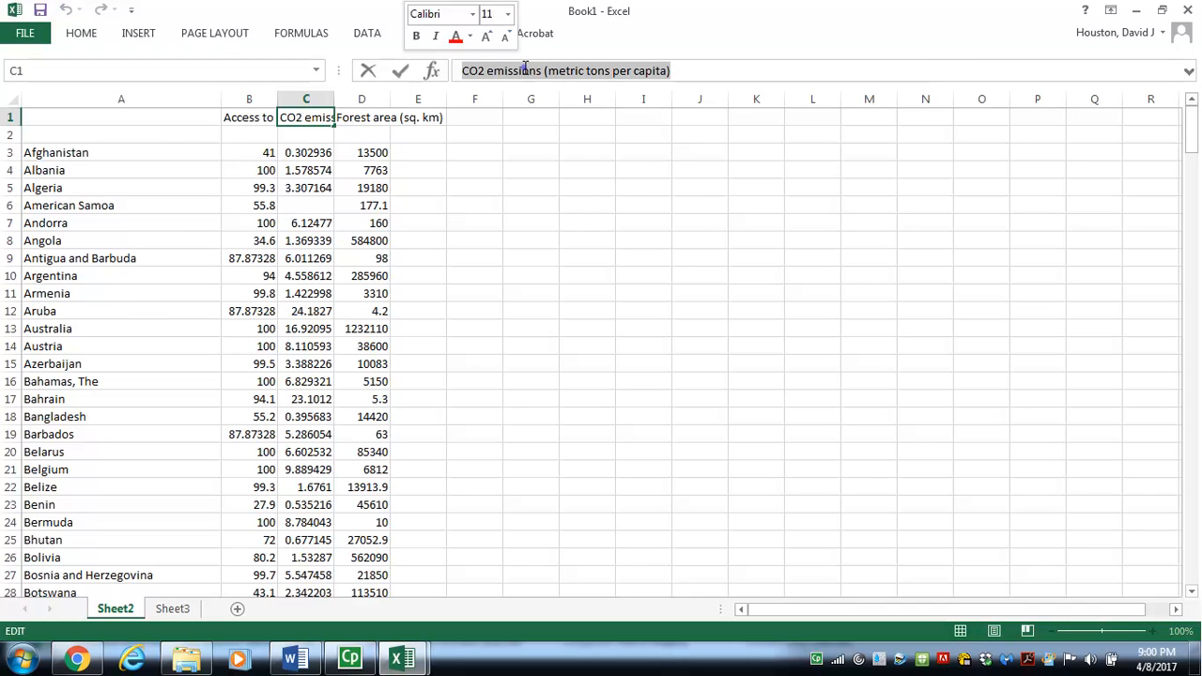
right_click(524, 72)
click(567, 101)
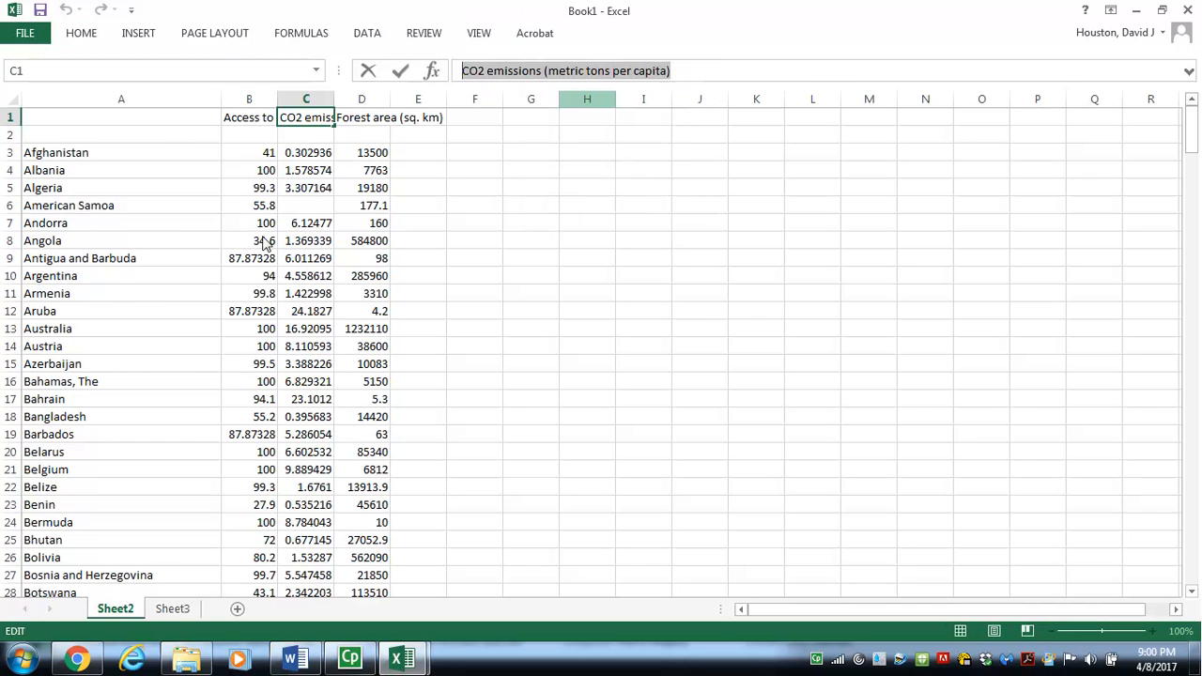
click(174, 610)
click(102, 188)
right_click(103, 188)
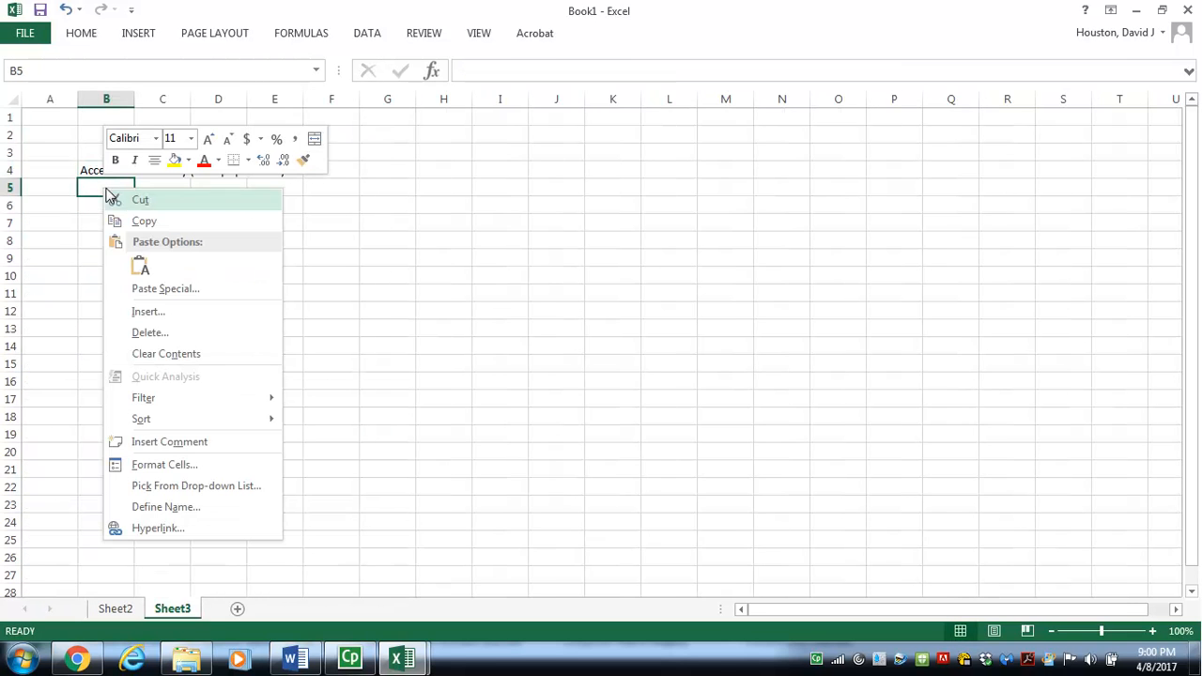
click(139, 269)
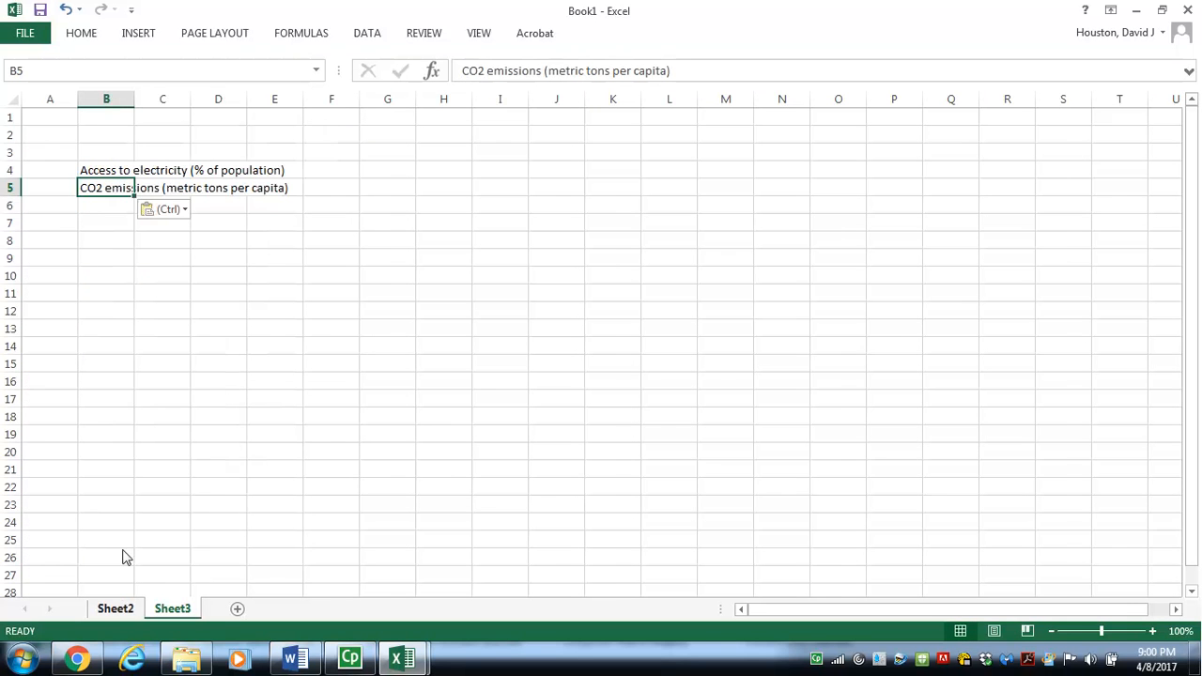
Copy the heading text "Forest area (sq. km)" from D1 of Sheet2 into cell B6 of Sheet3.
click(118, 609)
click(370, 115)
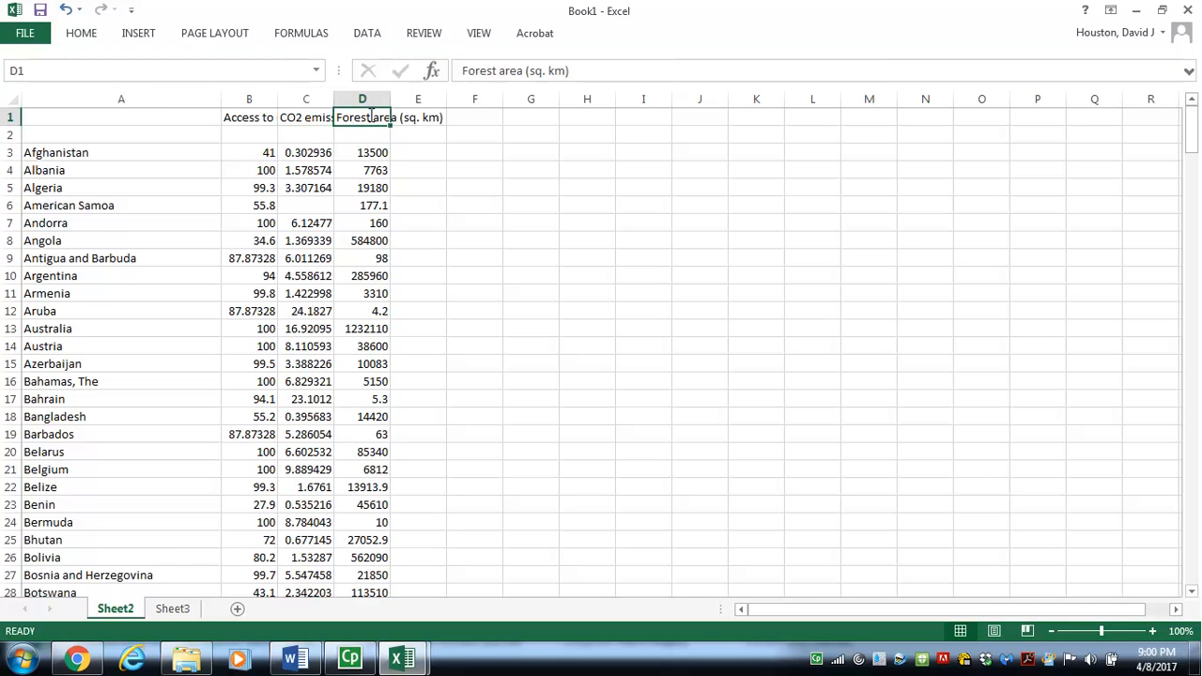
drag(575, 72, 465, 71)
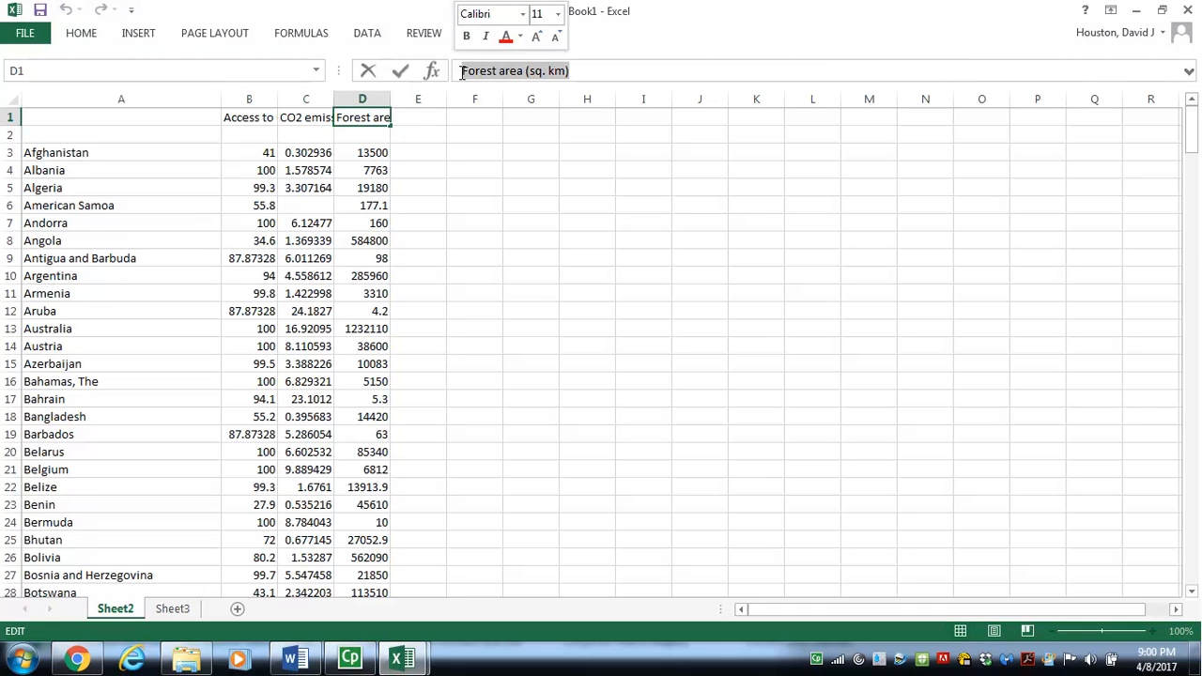
right_click(473, 72)
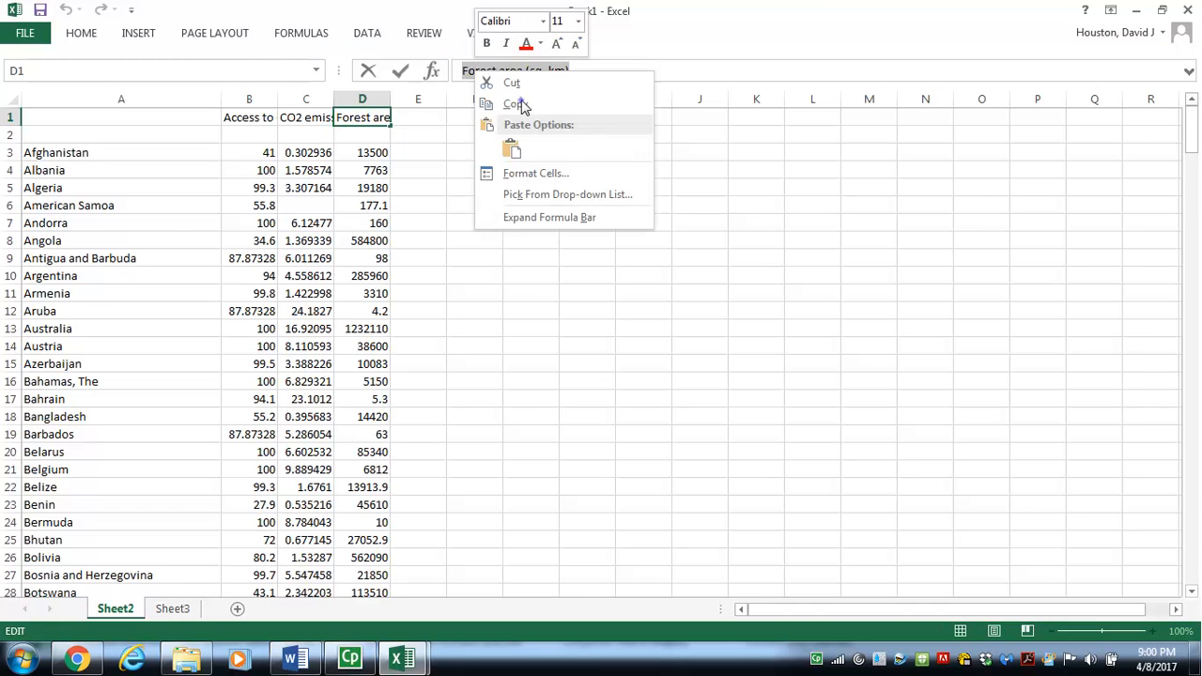
click(515, 103)
click(169, 608)
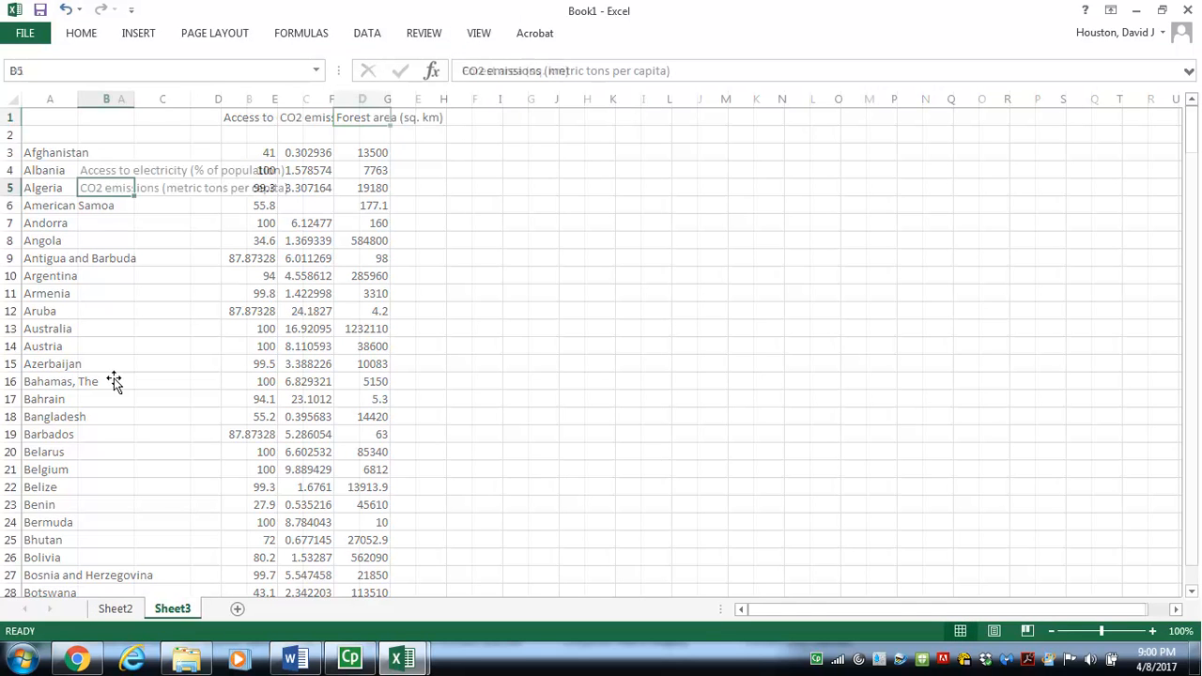
right_click(100, 204)
click(137, 278)
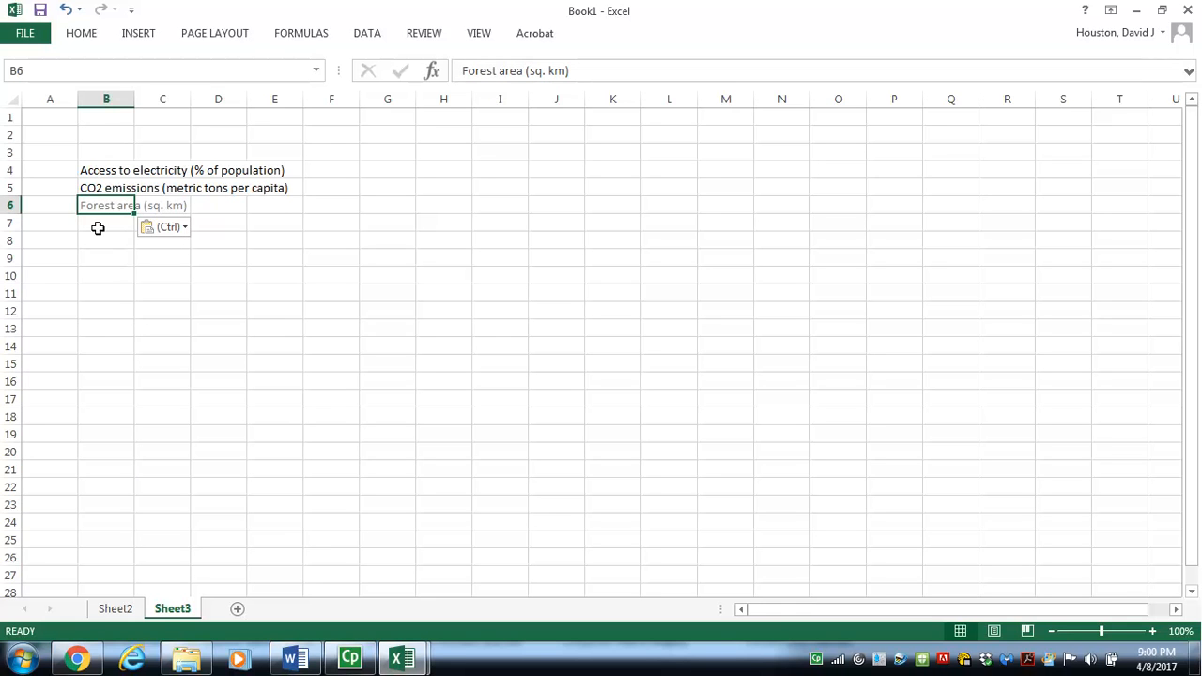
Append the year "[2010]" to the three indicator descriptions in B4 to B6 of Sheet3.
click(91, 171)
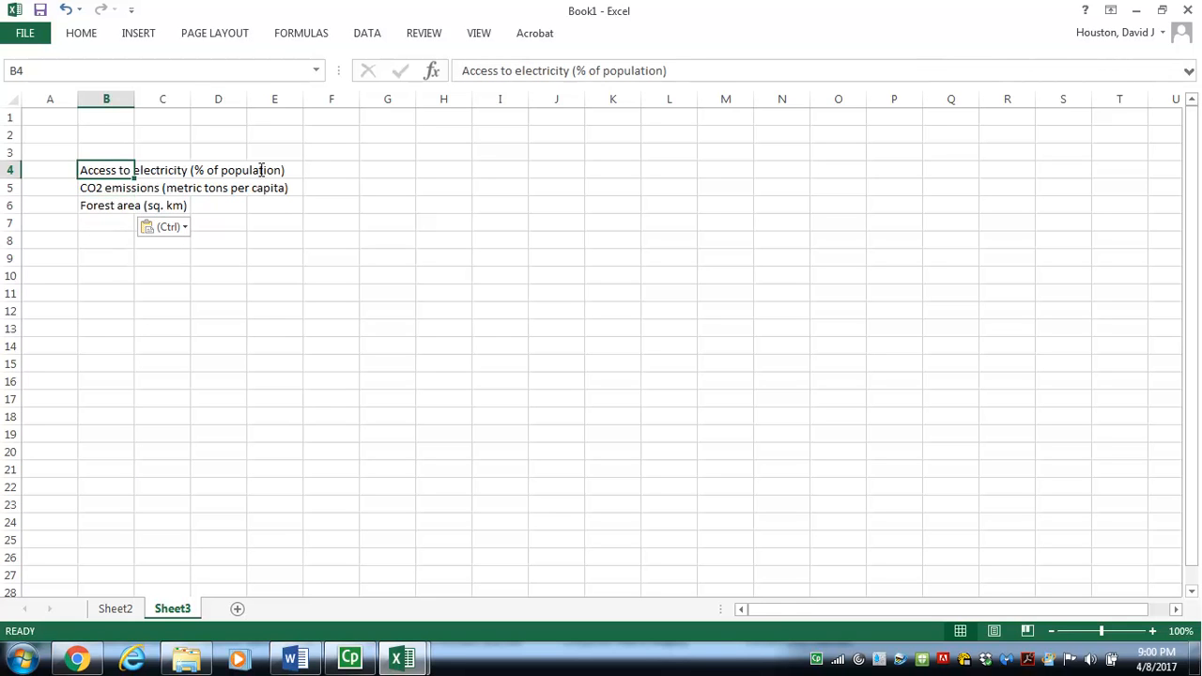
click(702, 65)
text([2010])
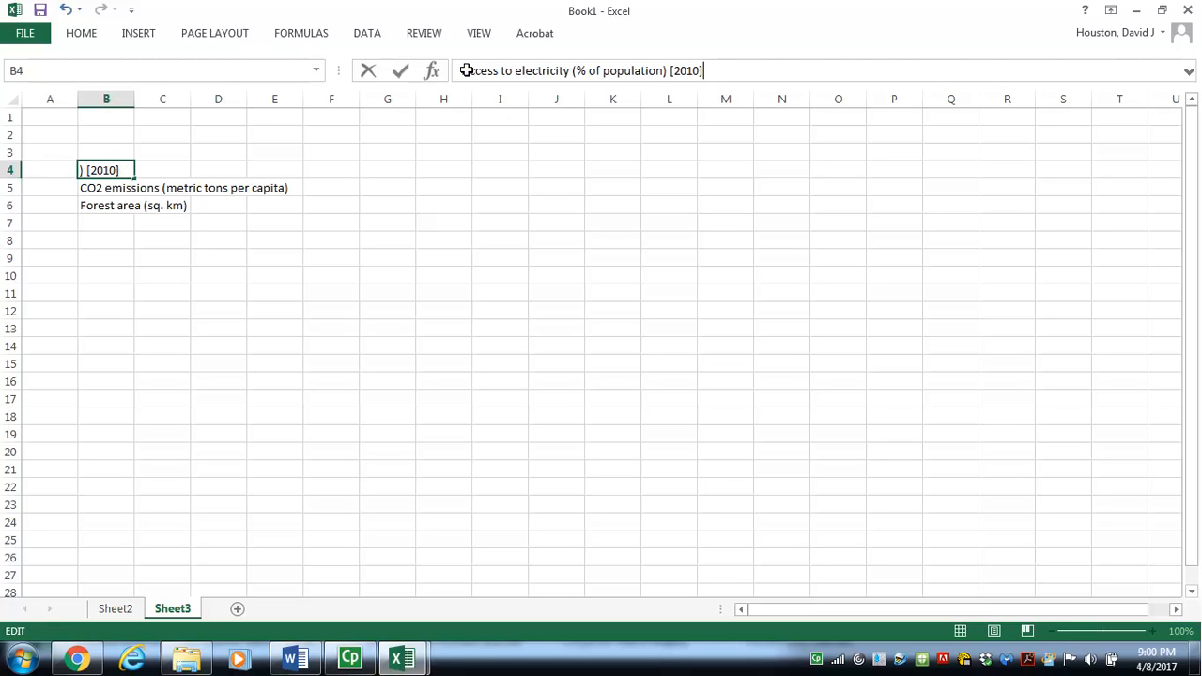
click(108, 189)
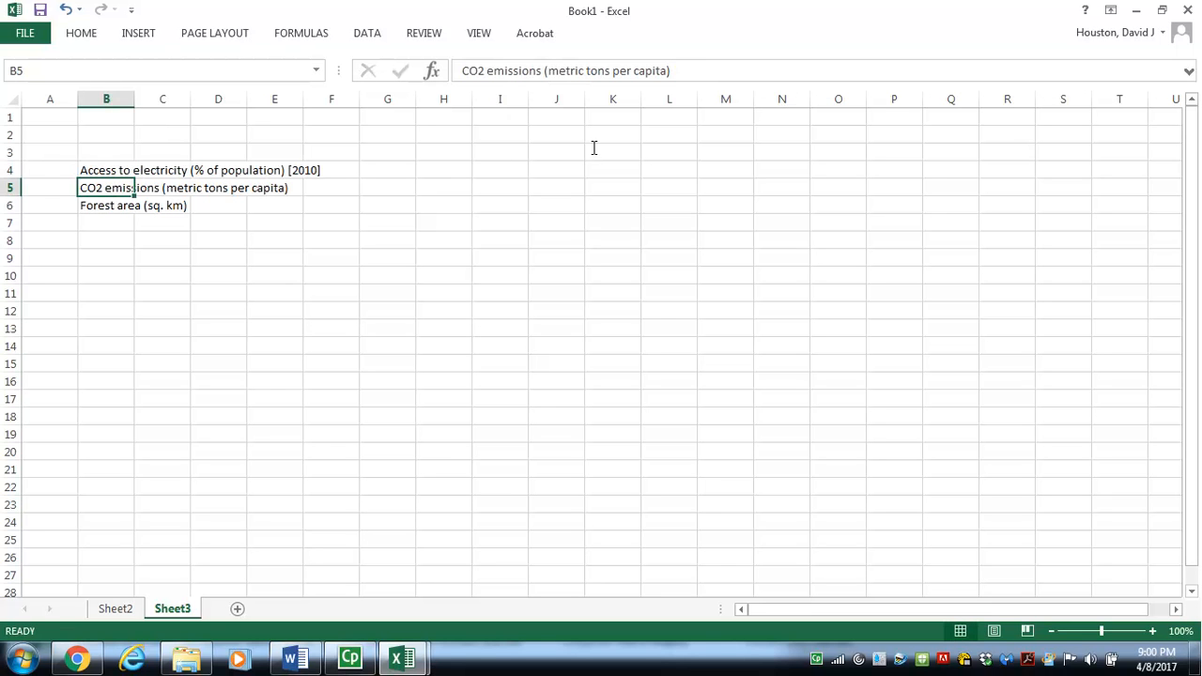
click(696, 68)
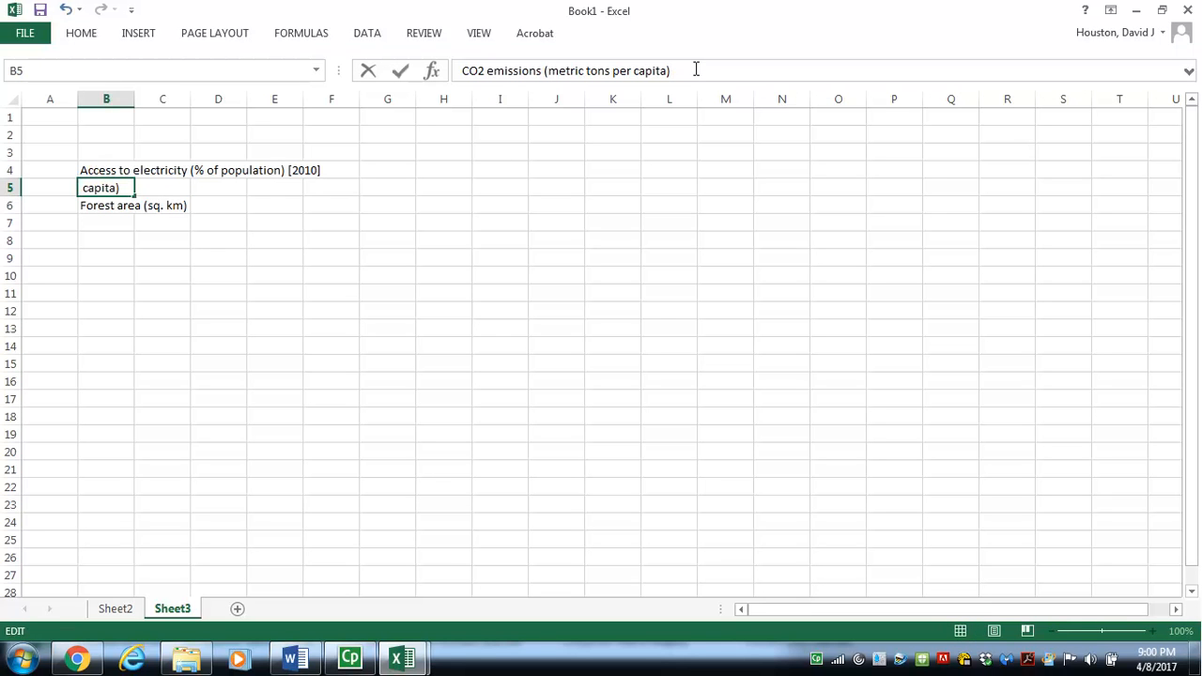
text([2010])
key(Return)
click(595, 72)
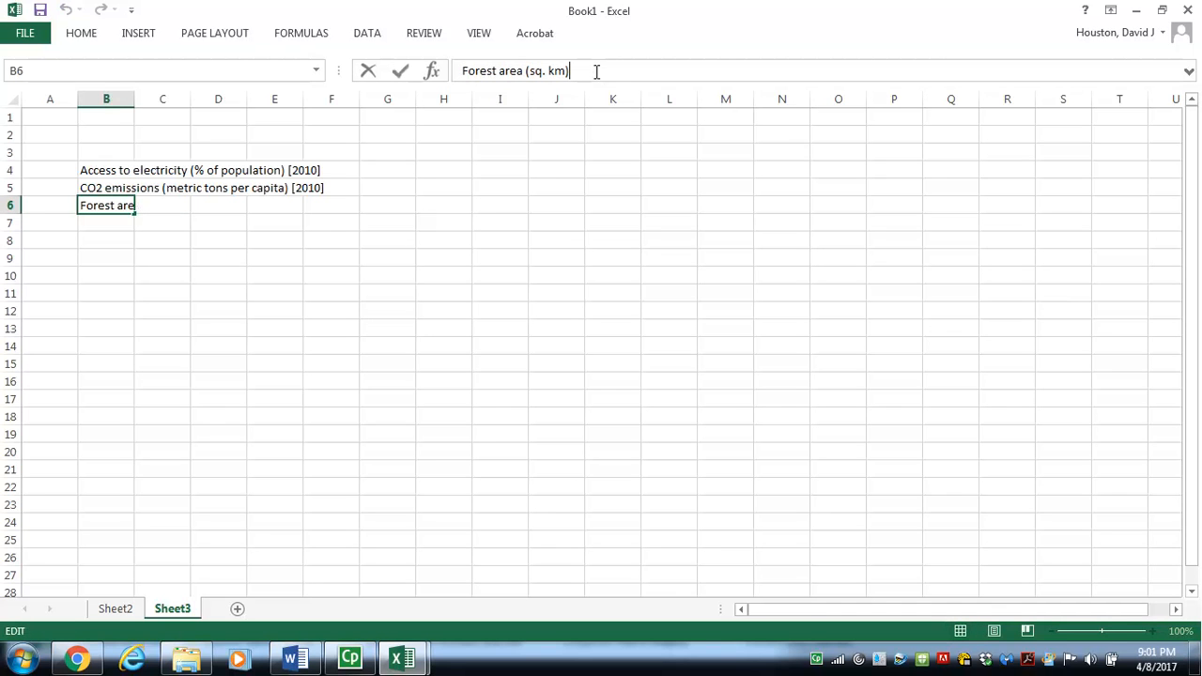
text([2010])
key(Return)
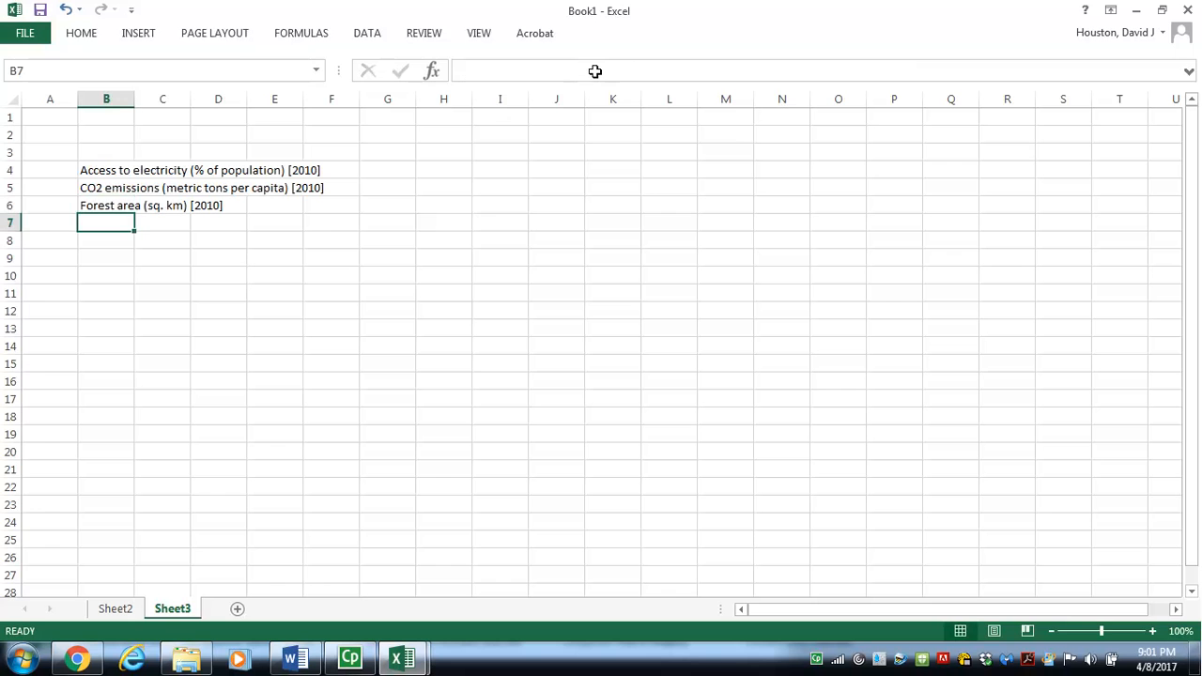
Enter the short variable name "electric" in cell B2 of Sheet2, beneath the electricity access heading.
click(56, 170)
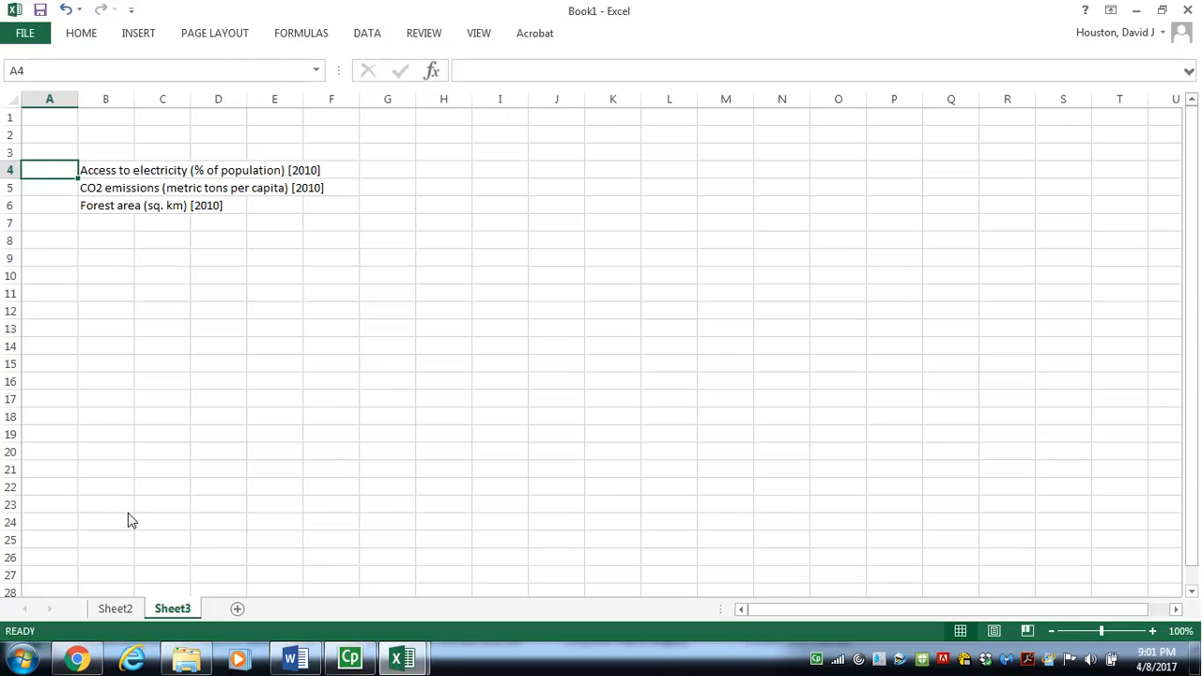
click(131, 610)
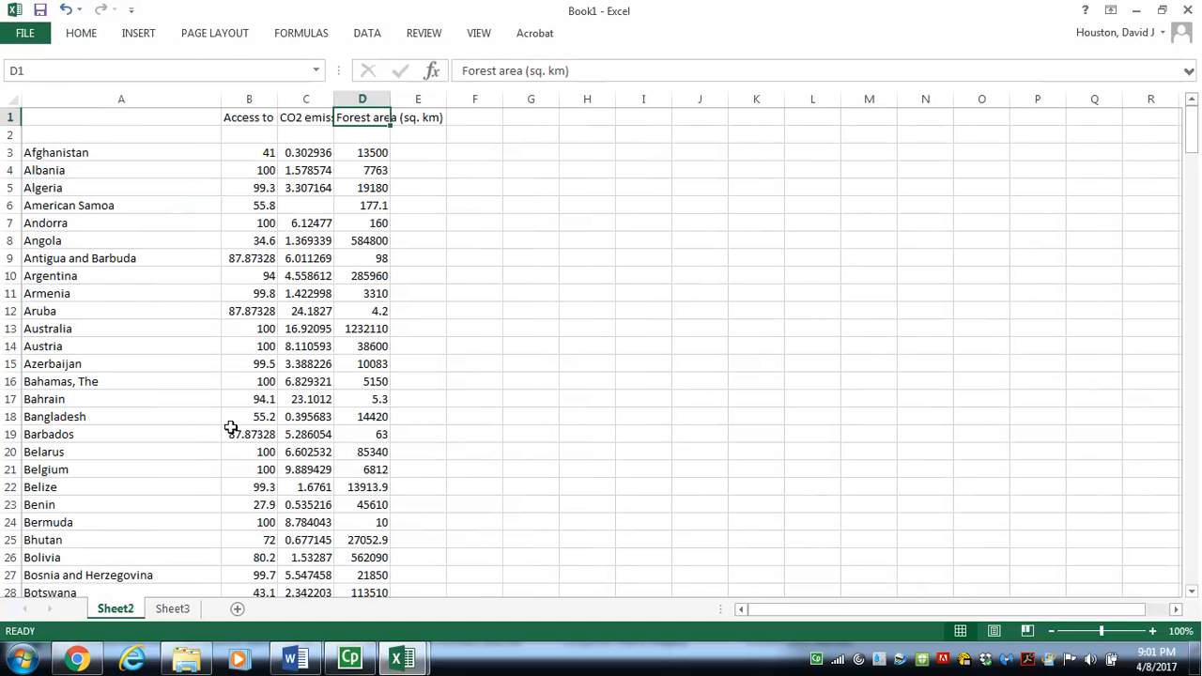
click(249, 138)
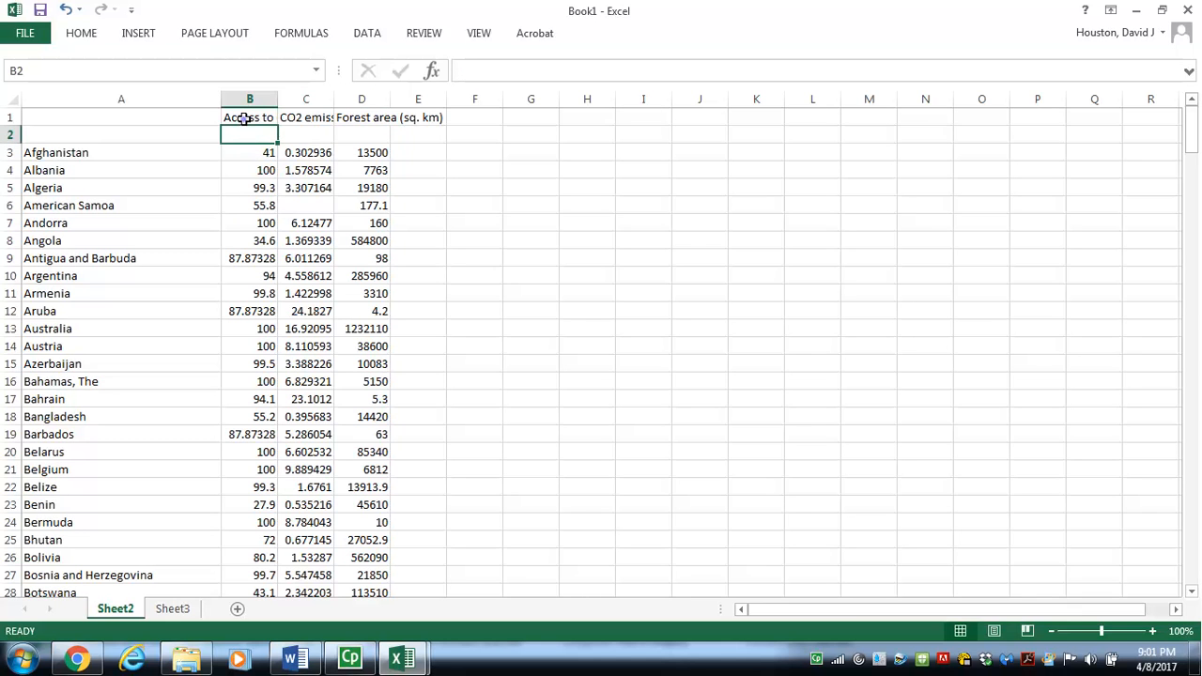
click(243, 118)
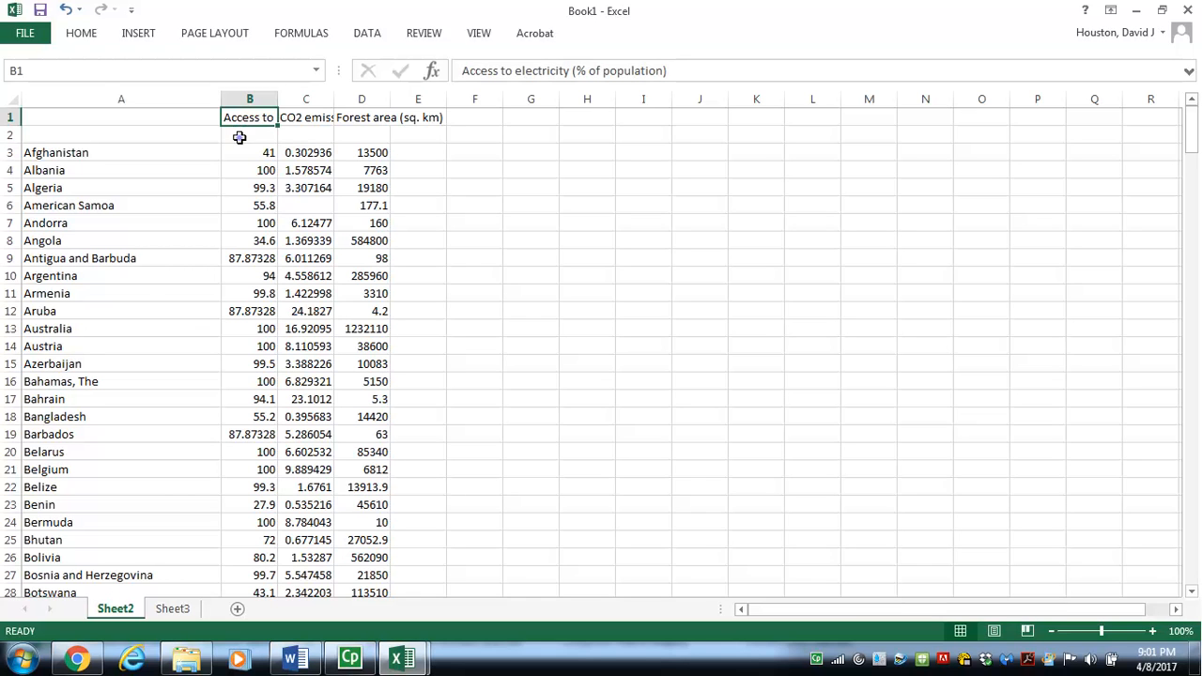
click(239, 138)
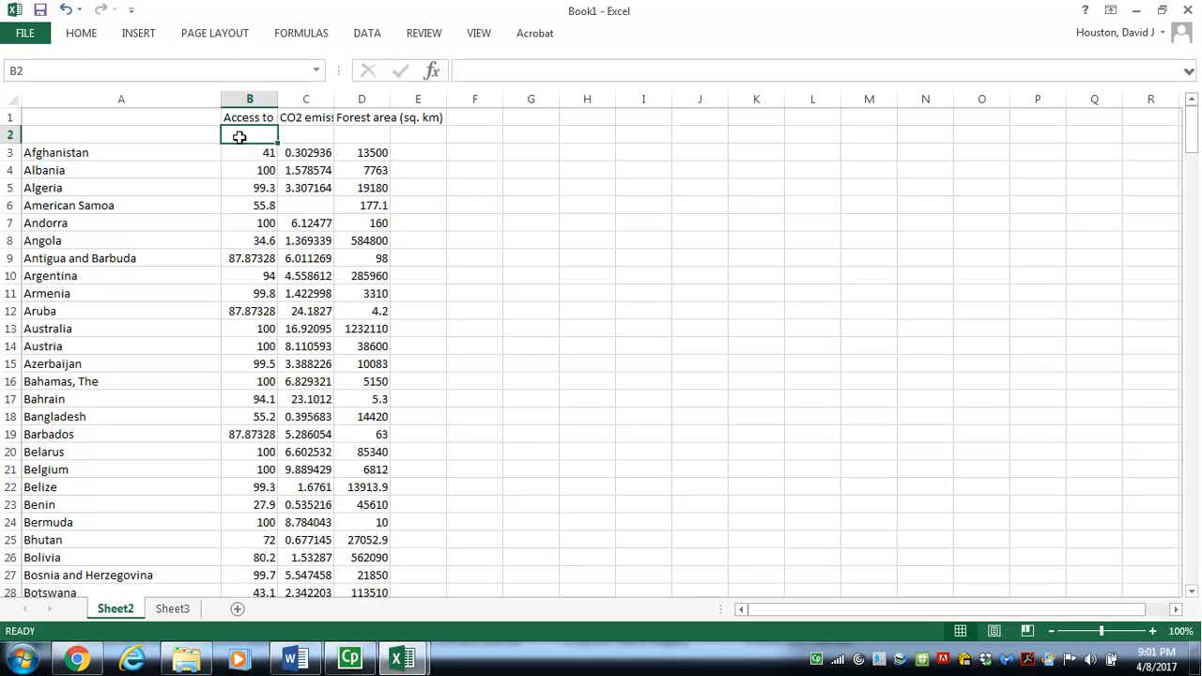
text(elec)
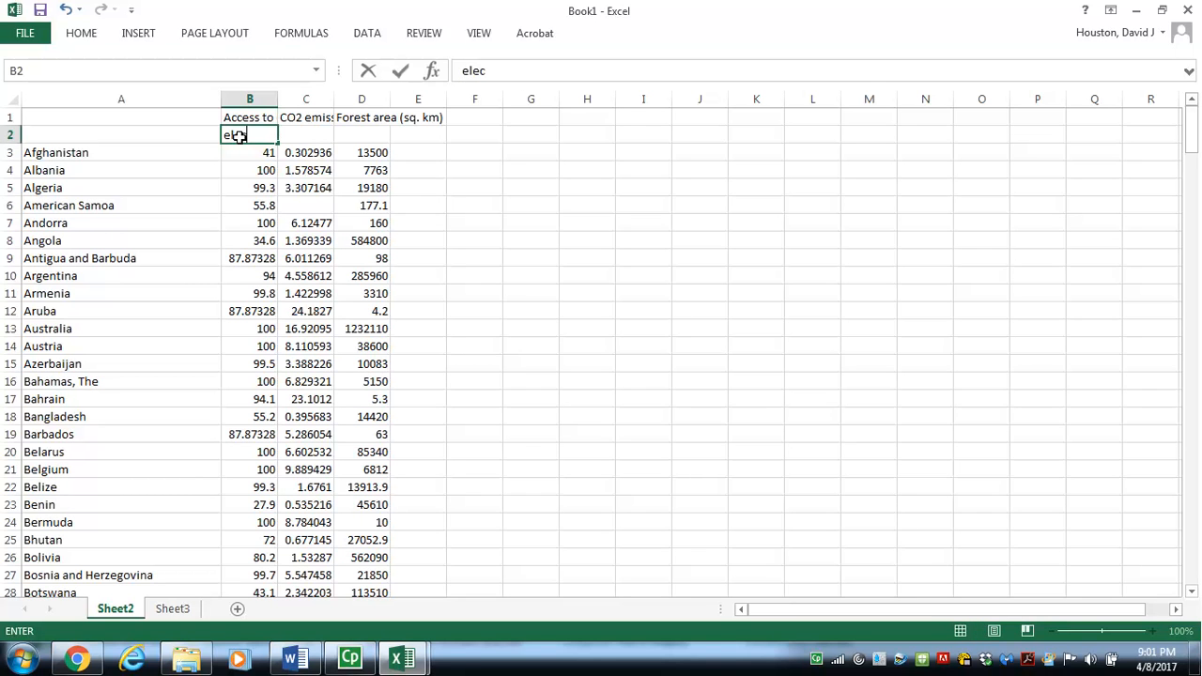
text(tric)
key(Return)
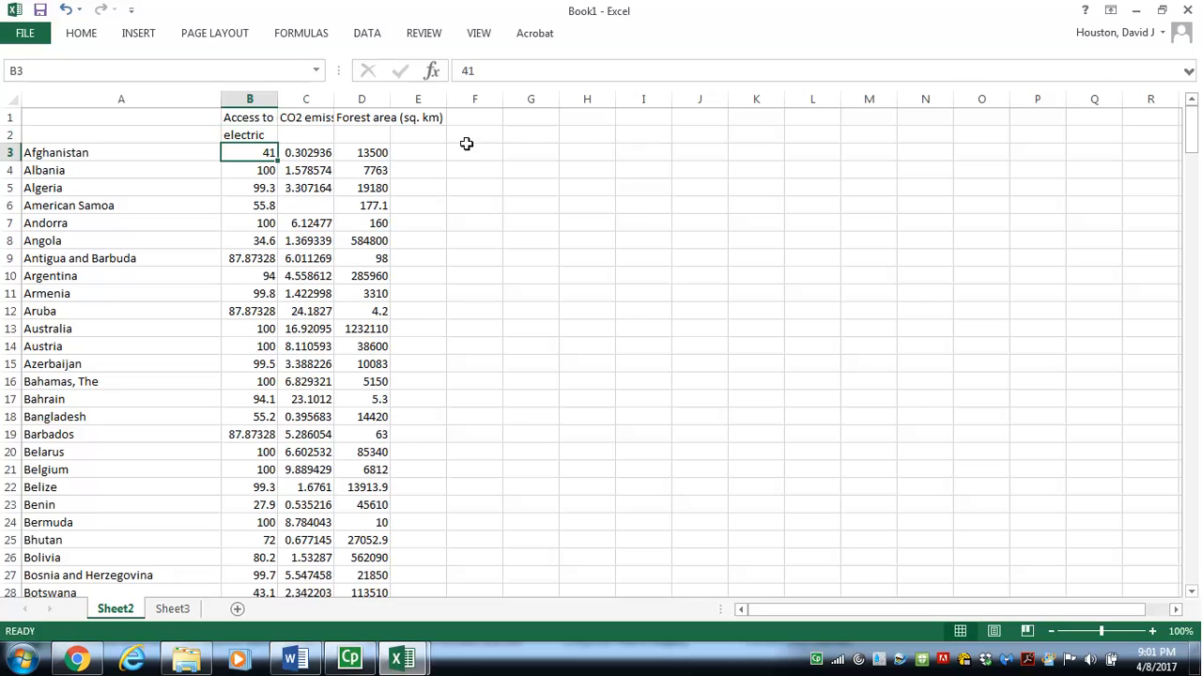
Enter the short variable names "co2" in cell C2 and "forest" in cell D2 of Sheet2.
click(298, 130)
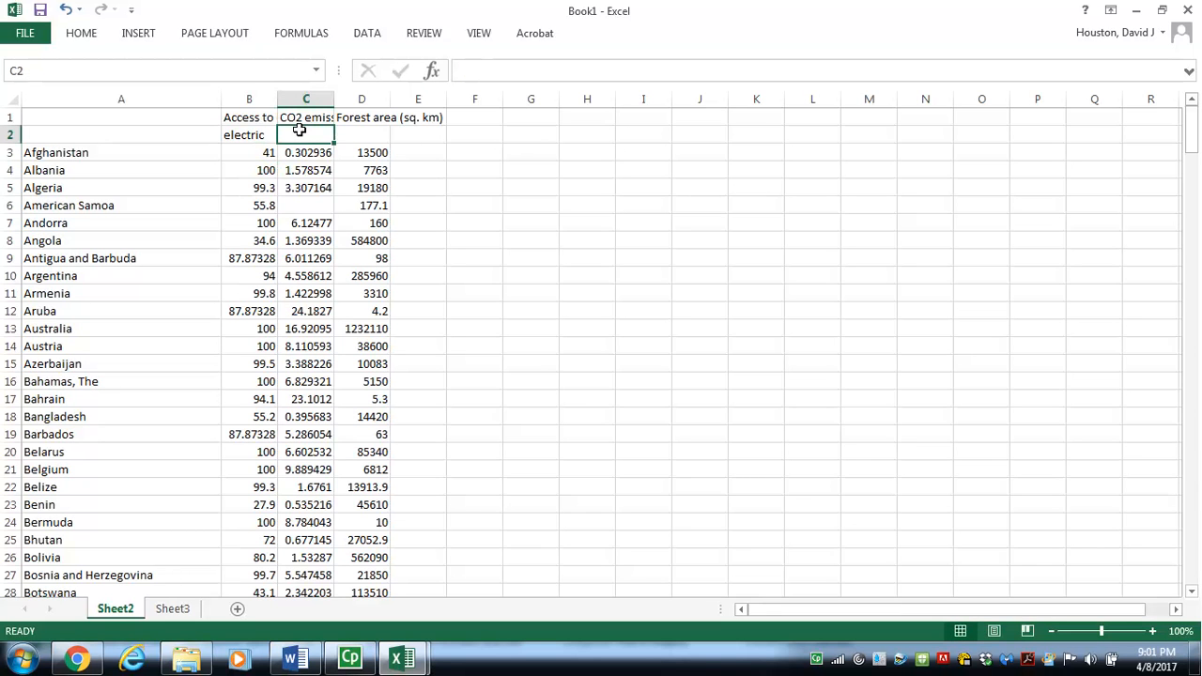
text(co2 emissions (metric tons per capita))
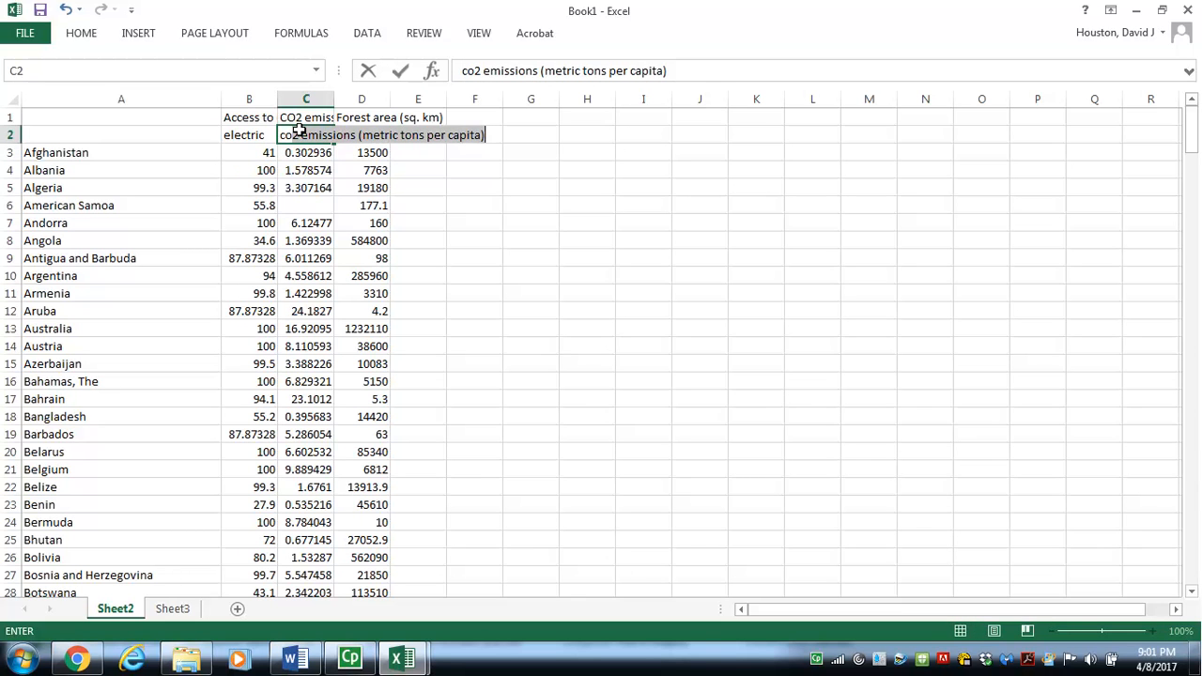
key(Delete)
key(Return)
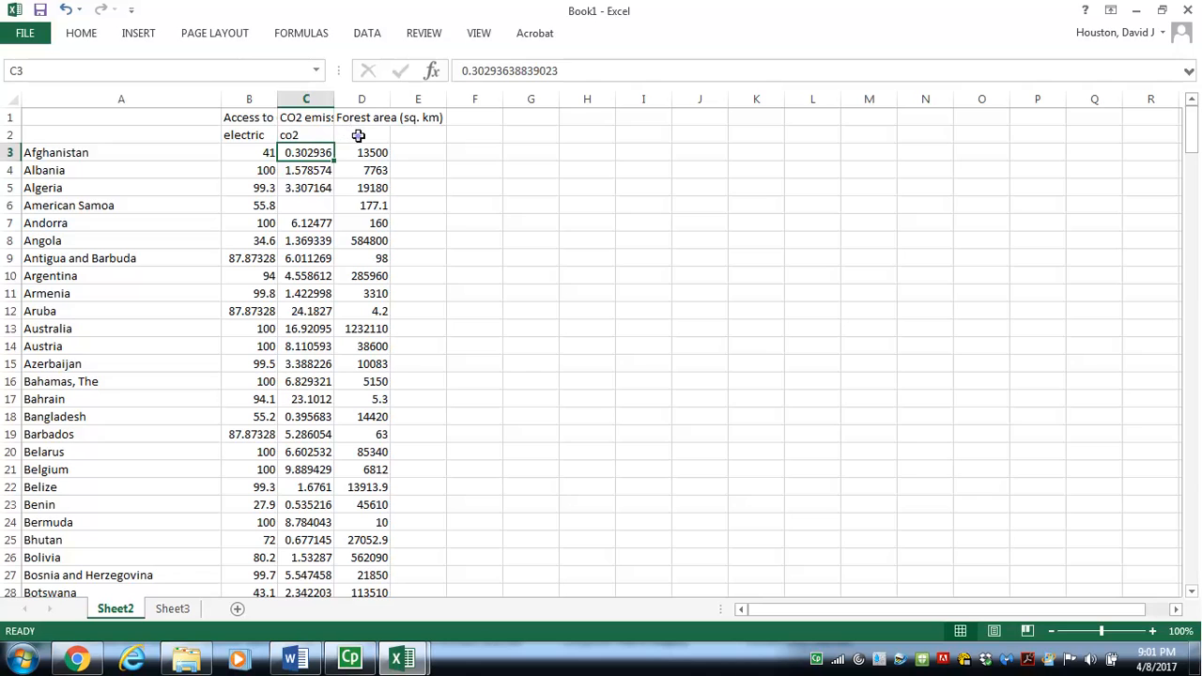
click(358, 136)
text(fores)
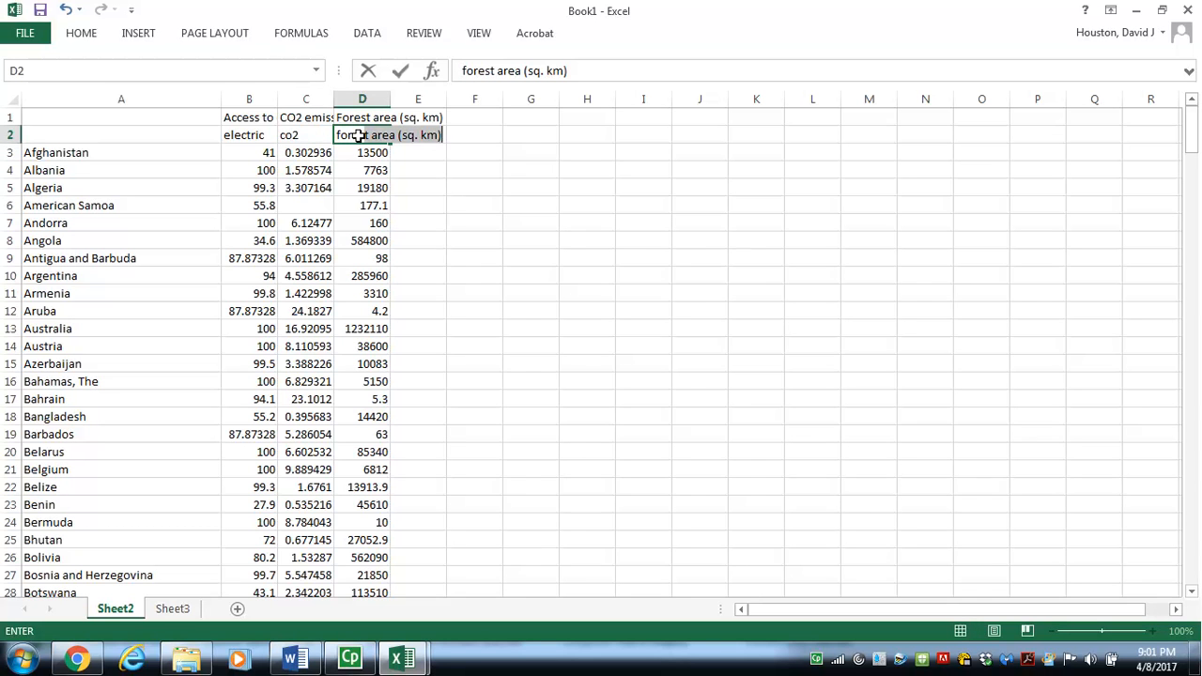
text(t)
key(Delete)
key(Return)
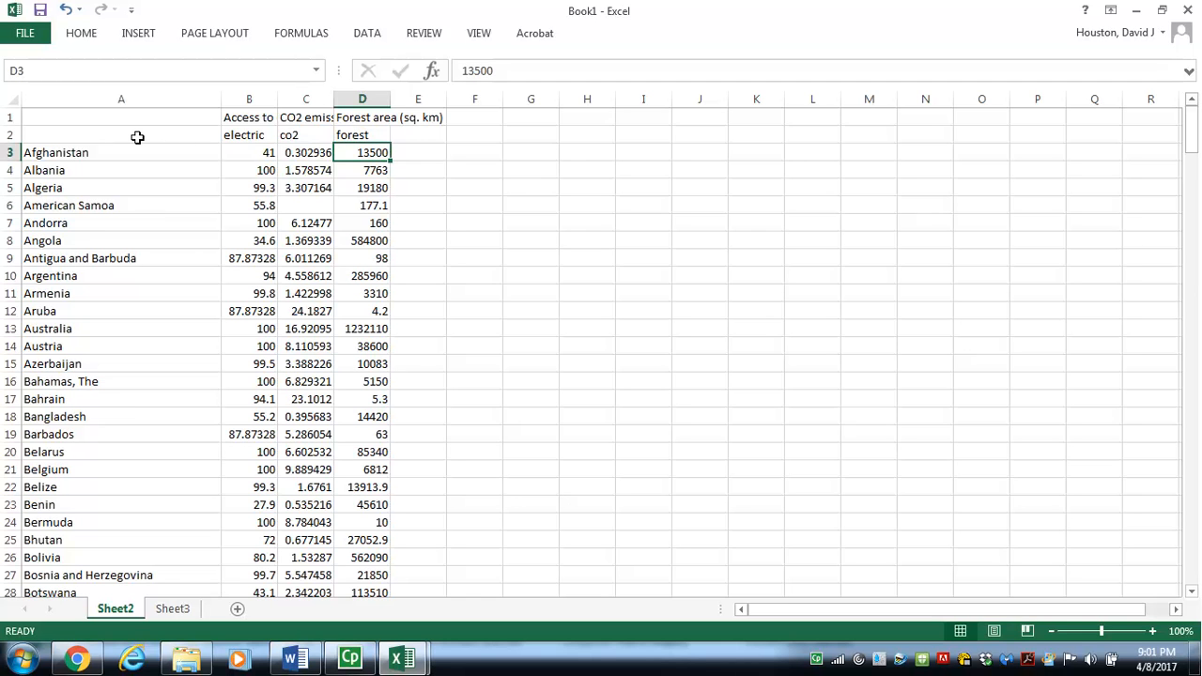
Label the country column in Sheet2 with "country" in cell A2 and "World Bank country name" in cell A1.
click(134, 138)
text(countr)
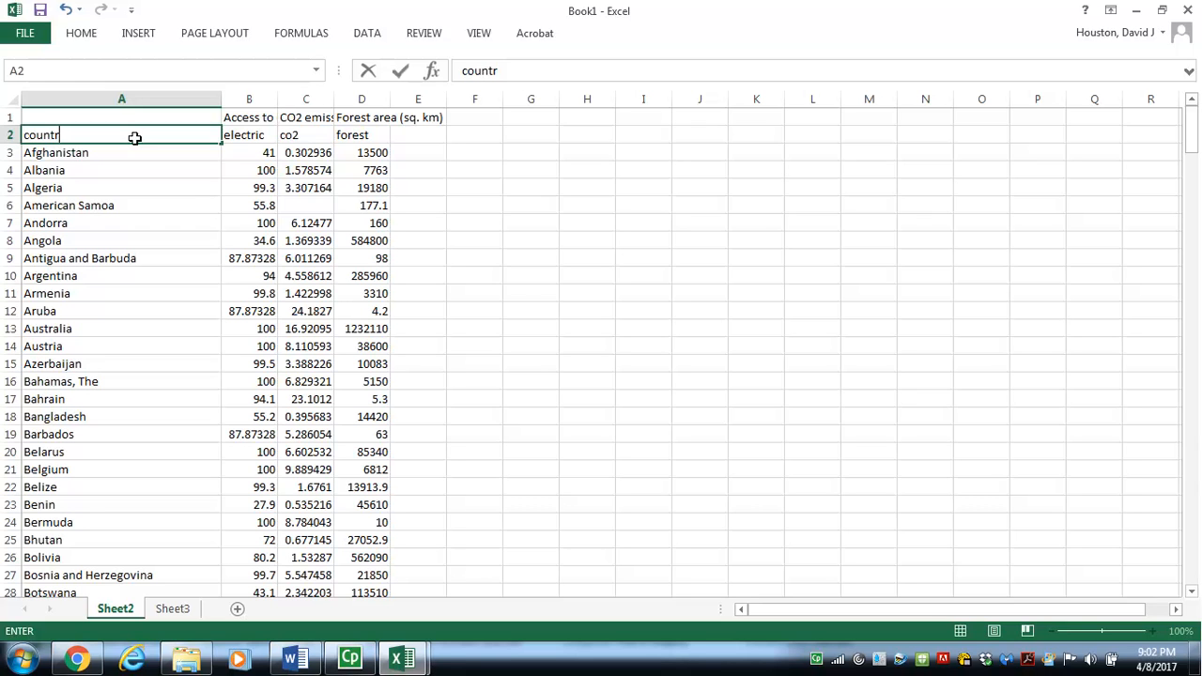
text(y)
key(Return)
click(100, 111)
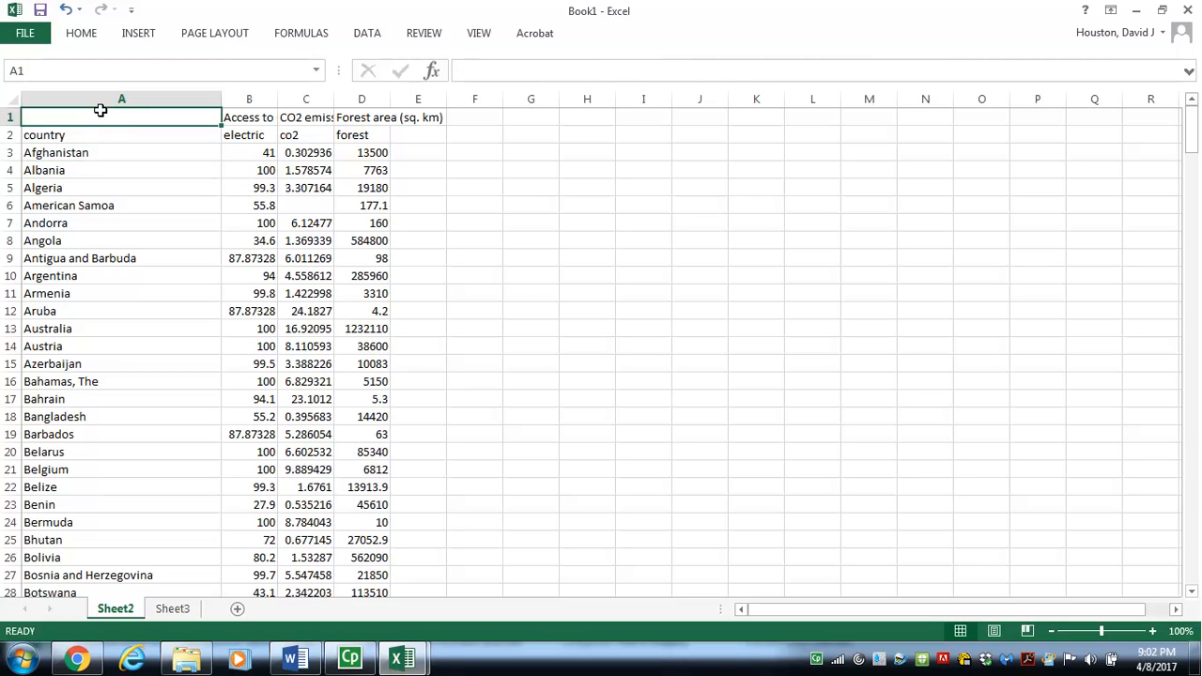
text(World)
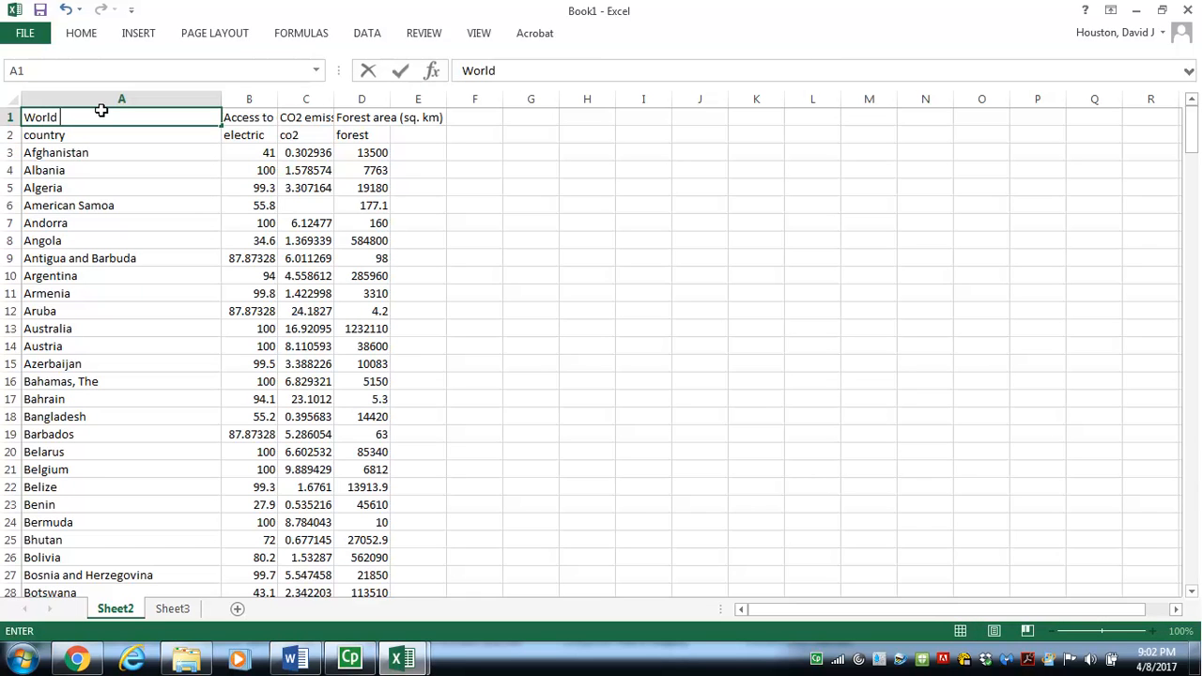
text( Bank country name)
key(Return)
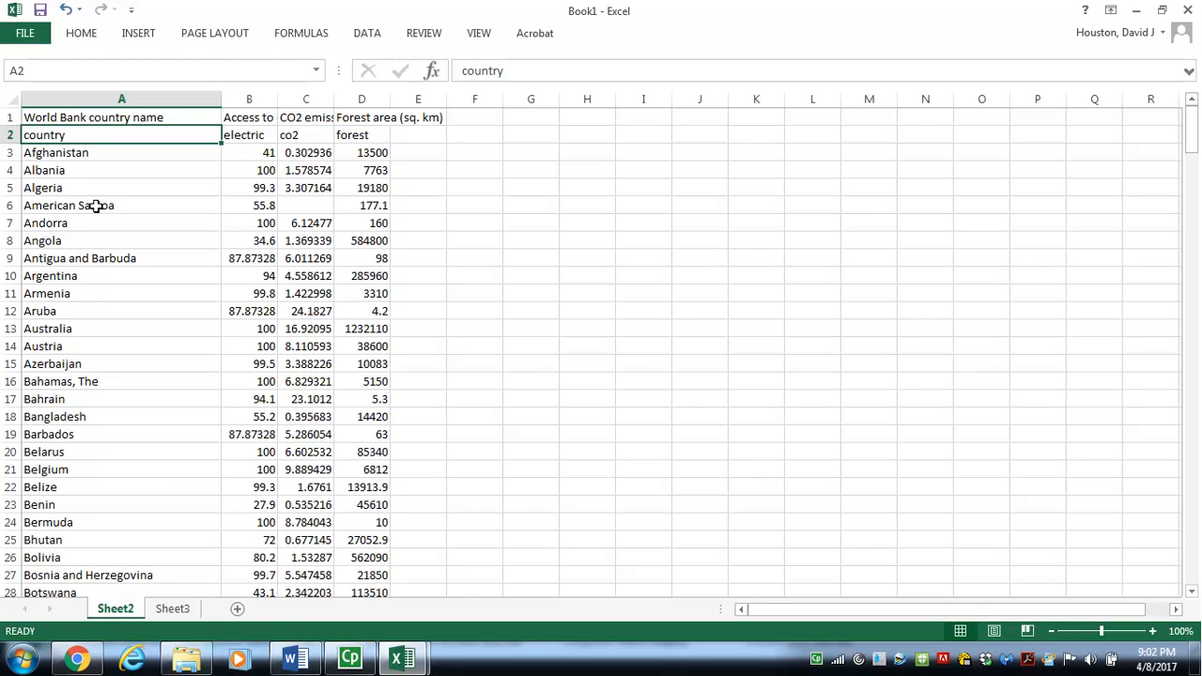
Copy the heading text "World Bank country name" from A1 of Sheet2 into cell B3 of Sheet3.
right_click(104, 122)
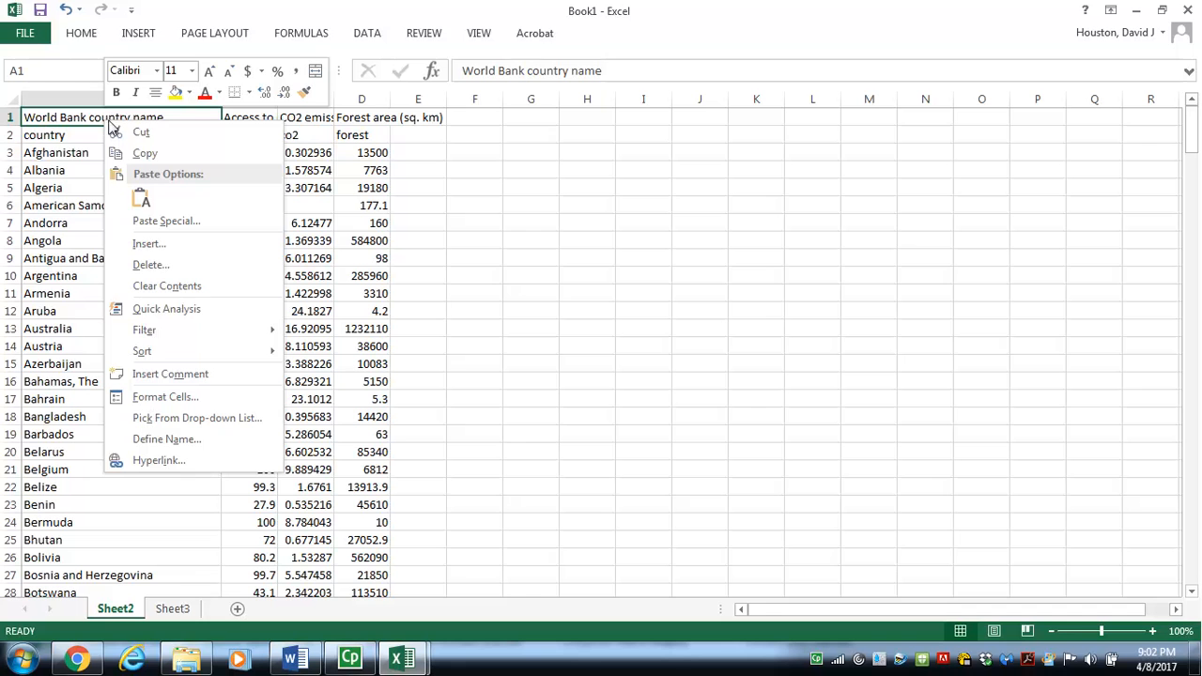
click(143, 153)
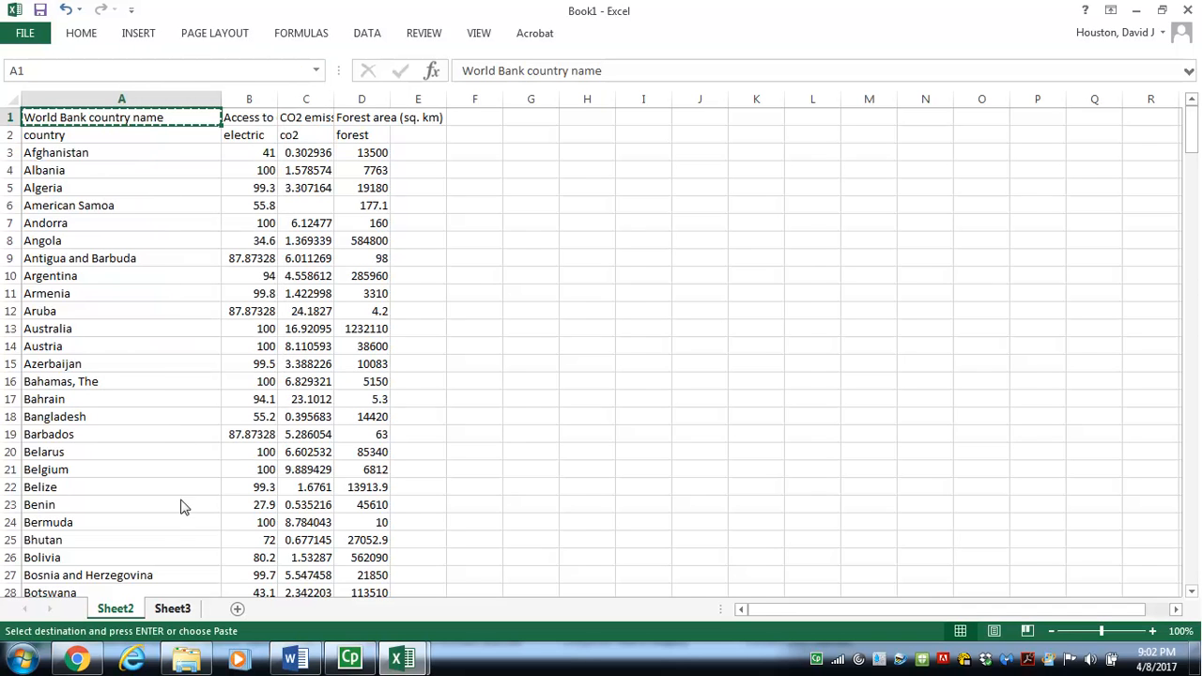
click(173, 609)
click(107, 150)
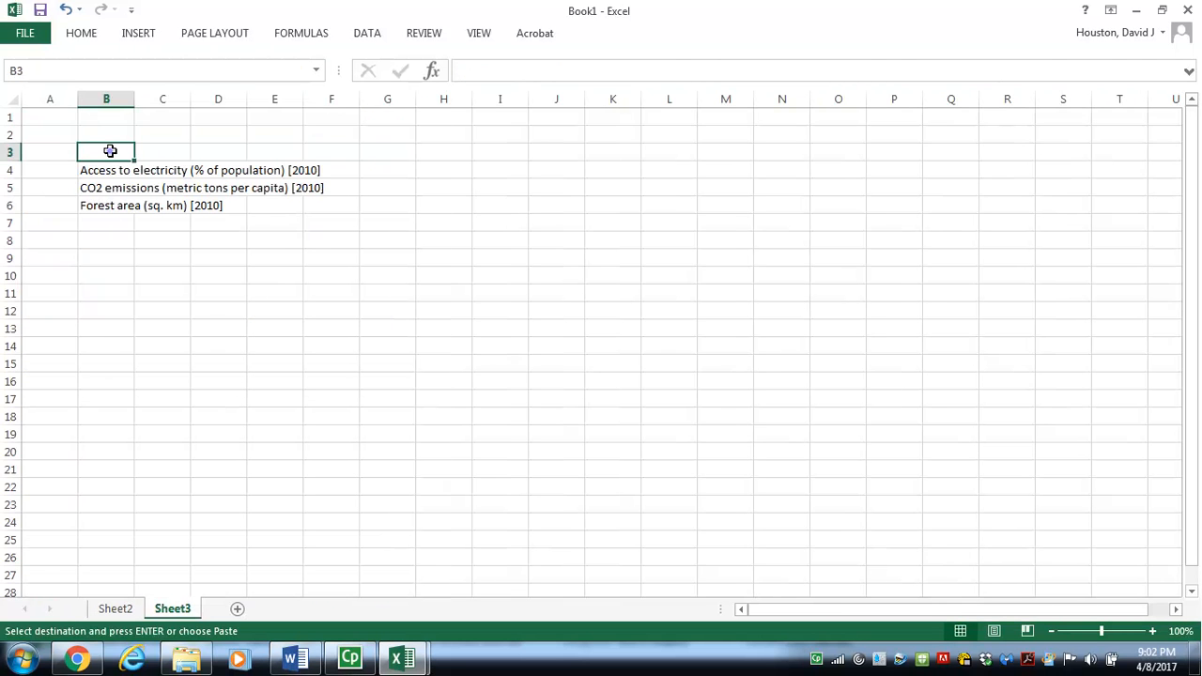
right_click(108, 152)
click(147, 230)
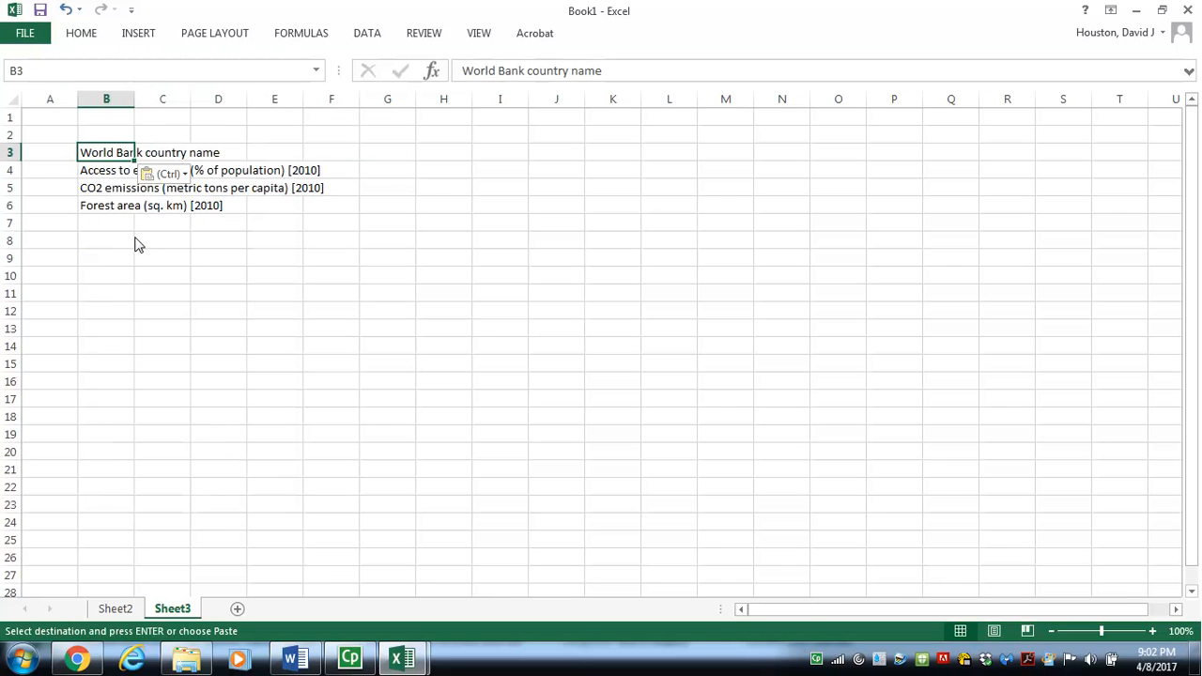
Enter the variable names "country" in cell A3 and "electric" in cell A4 of Sheet3, beside their descriptions.
click(114, 609)
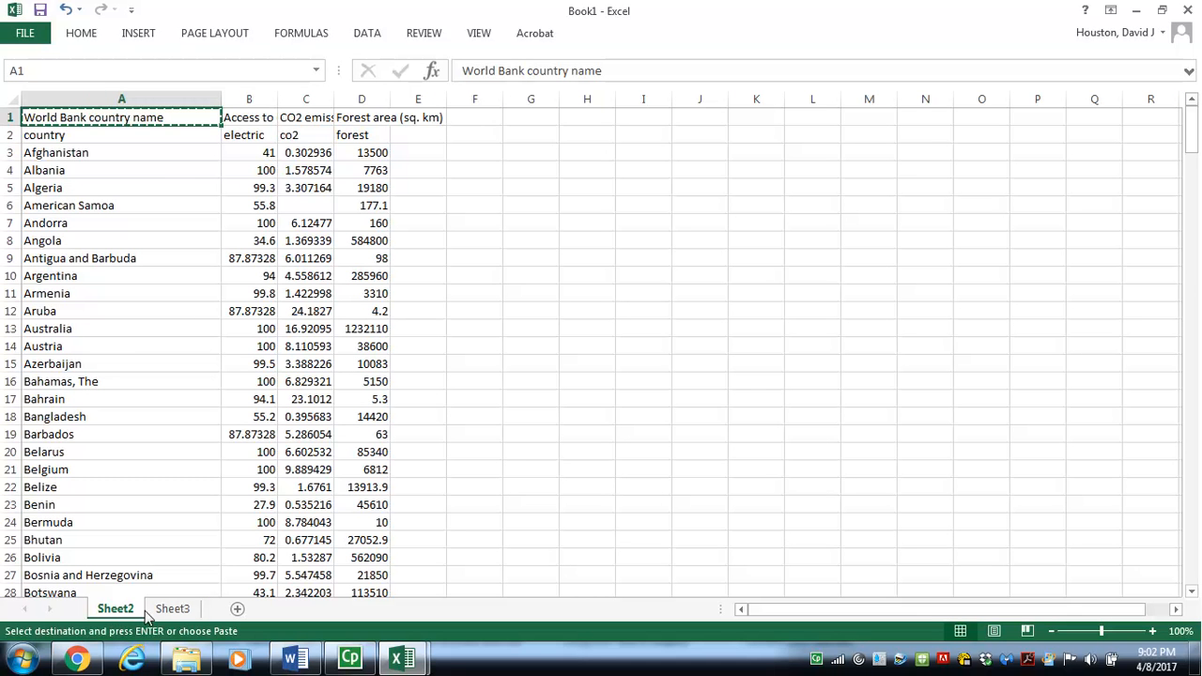
click(175, 610)
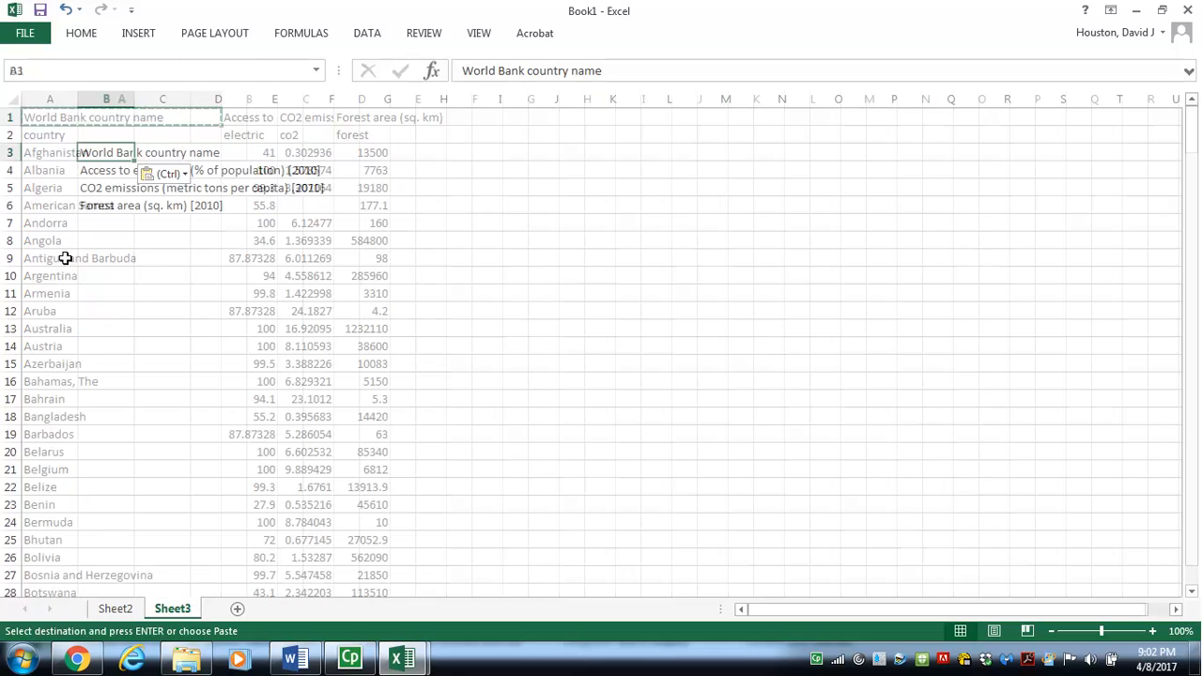
click(62, 152)
text(country)
click(64, 152)
key(Return)
text(electric)
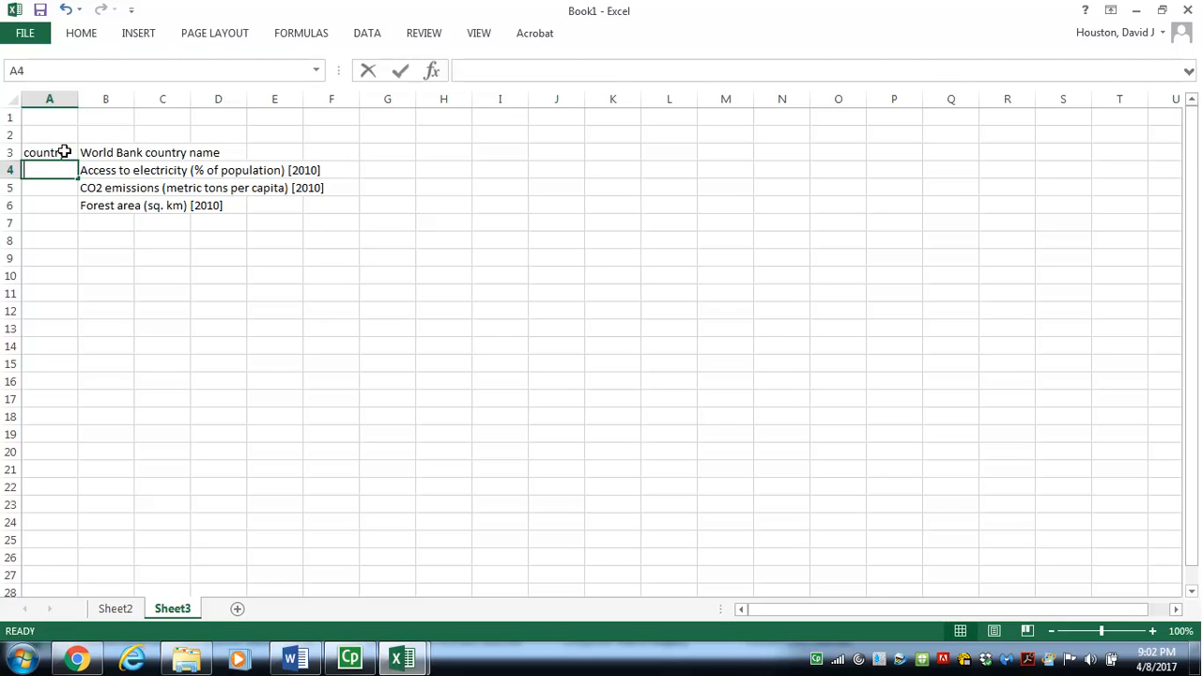
key(Return)
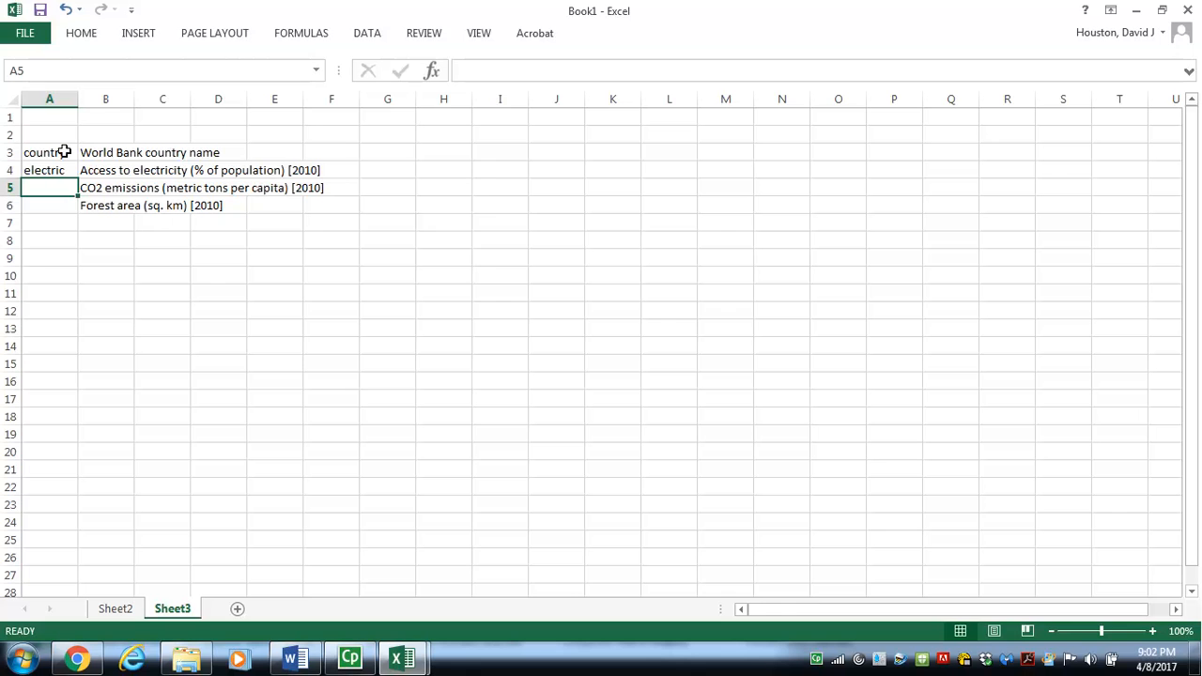
Enter the variable names "co2" in cell A5 and "forest" in cell A6 of Sheet3.
text(co2)
key(Return)
text(forec)
key(BackSpace)
text(st)
key(BackSpace)
text(t)
key(Return)
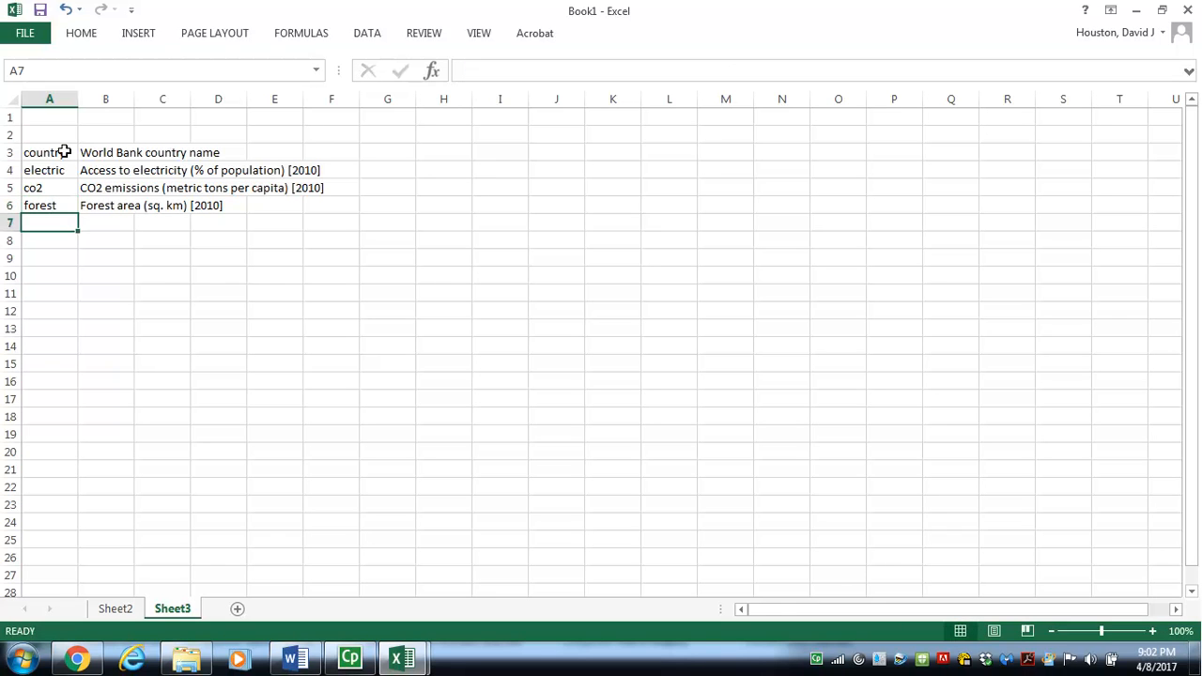
Enter the column heading "Var. Name" in cell A1 of Sheet3.
click(50, 123)
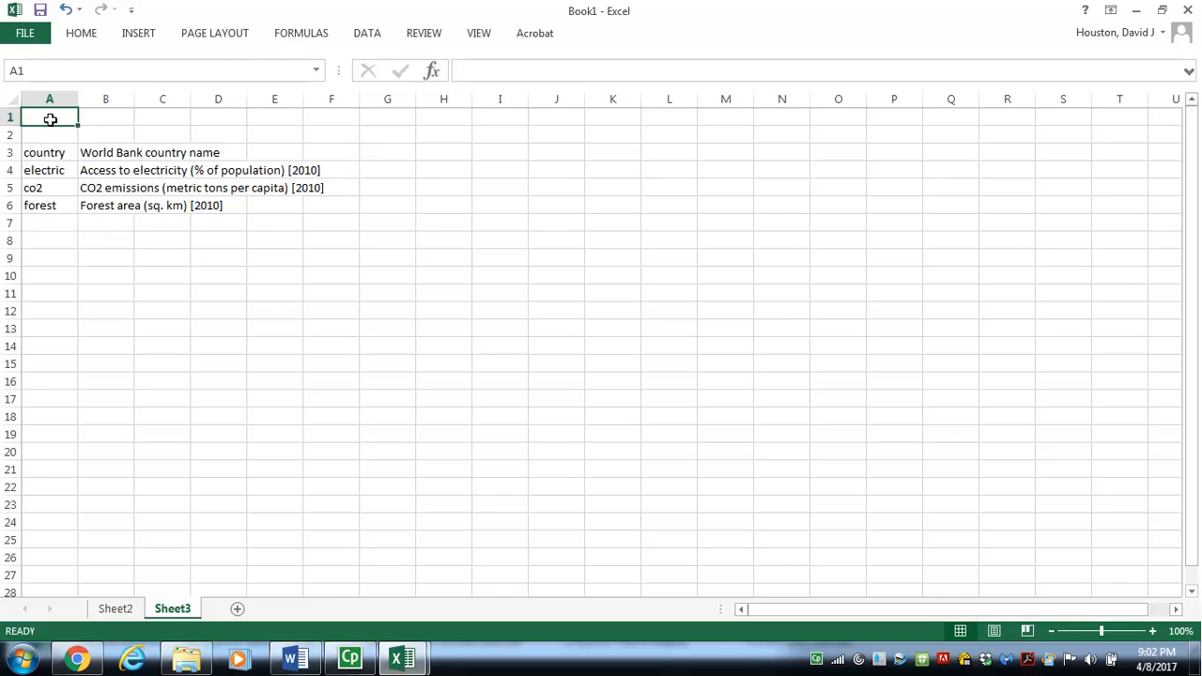
text(Var.)
click(52, 119)
text(Nam)
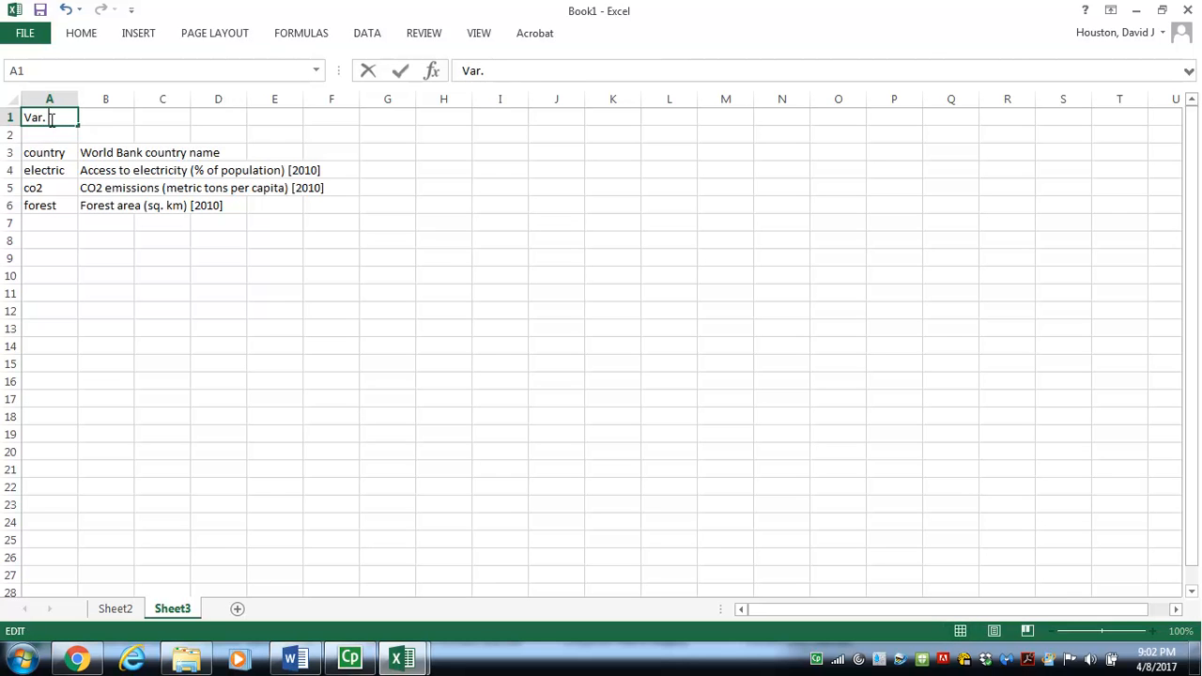
text(e)
key(Return)
Enter the heading "Variable label" in cell B1 of Sheet3 and widen columns A and B to fit their text.
click(51, 119)
key(Tab)
text(Variab)
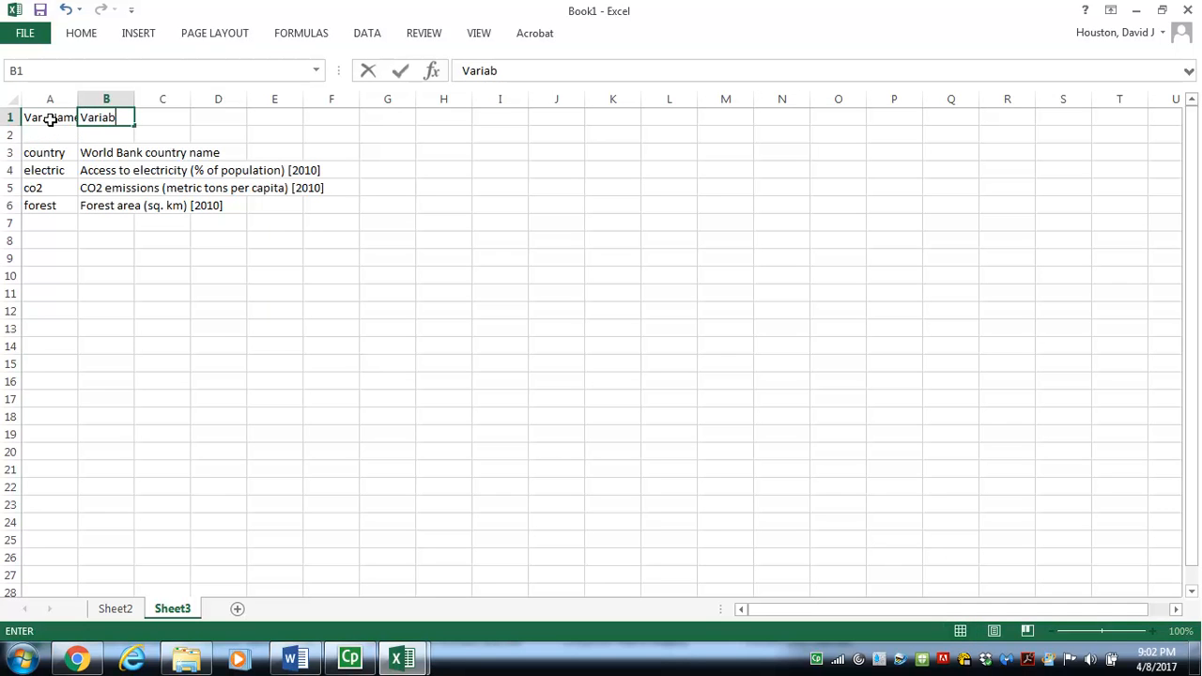
text(le label)
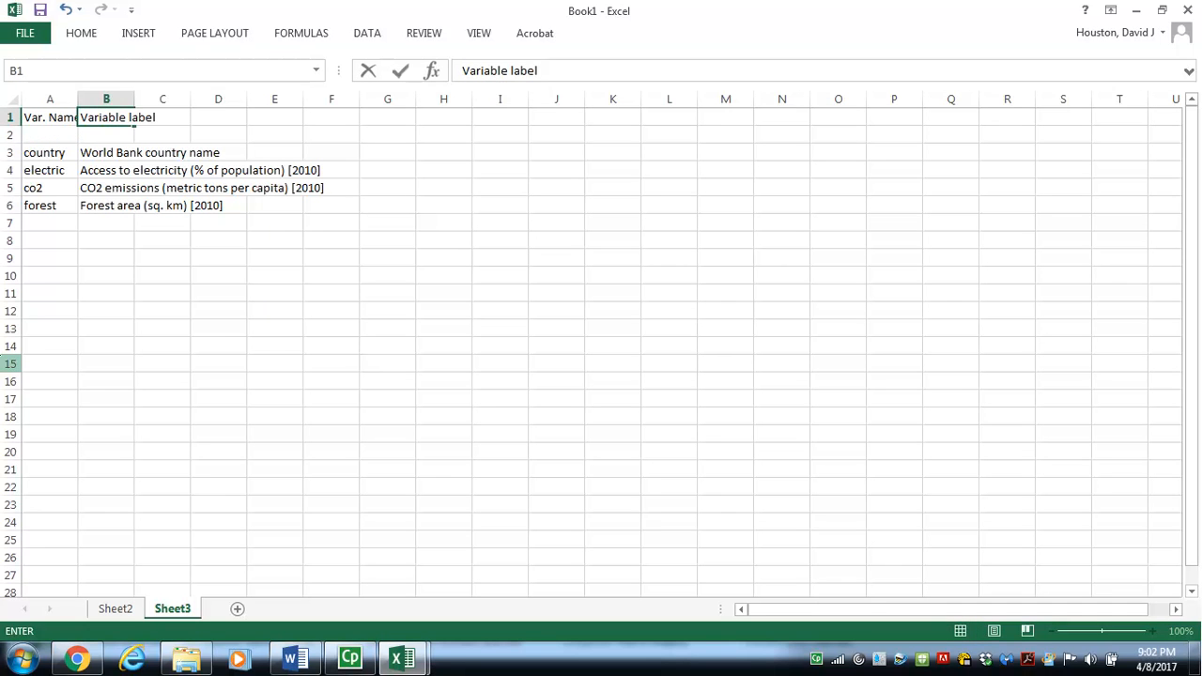
key(Return)
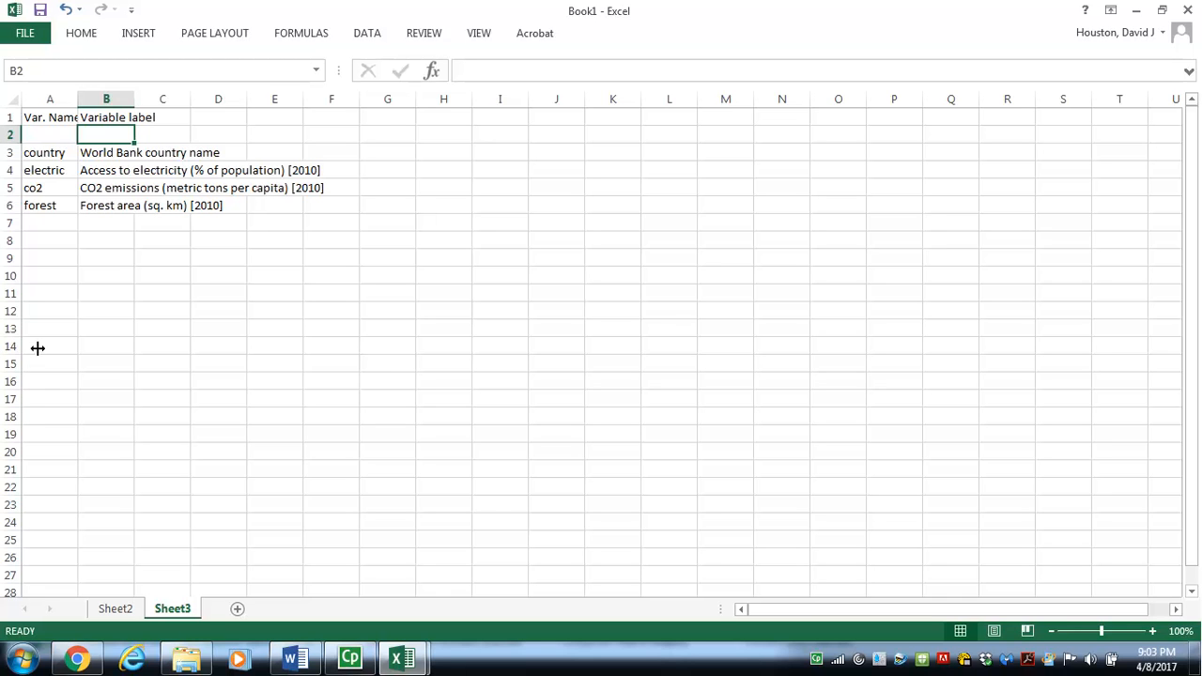
drag(132, 99, 334, 98)
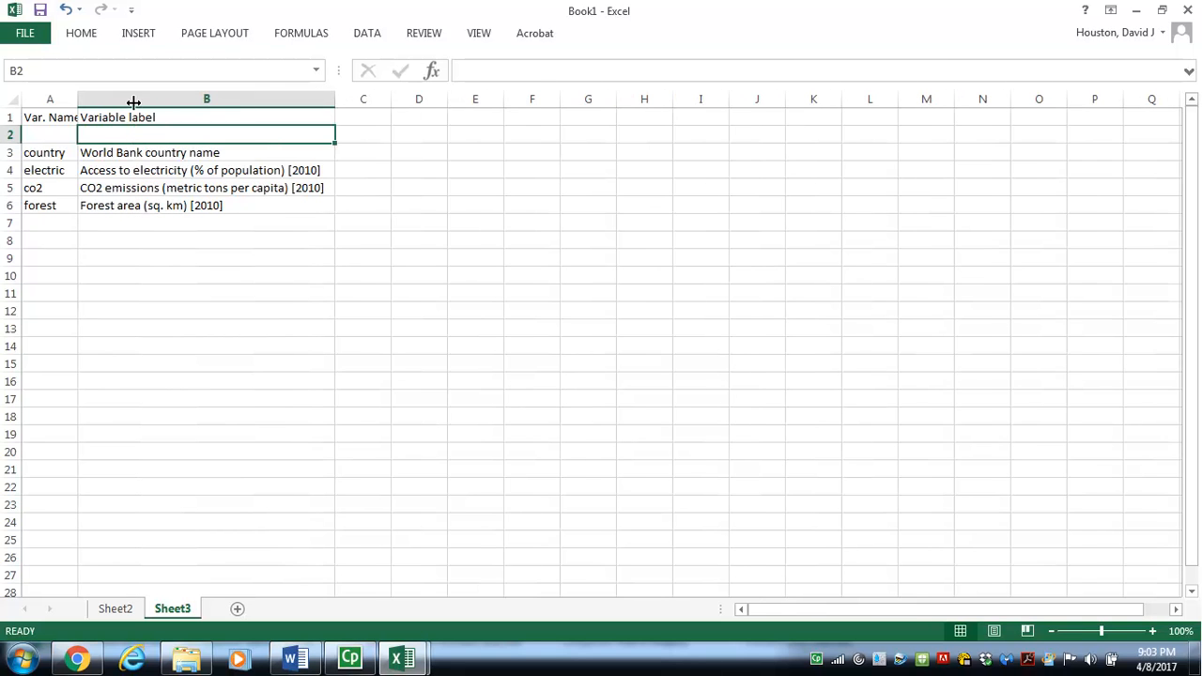
drag(80, 95, 93, 92)
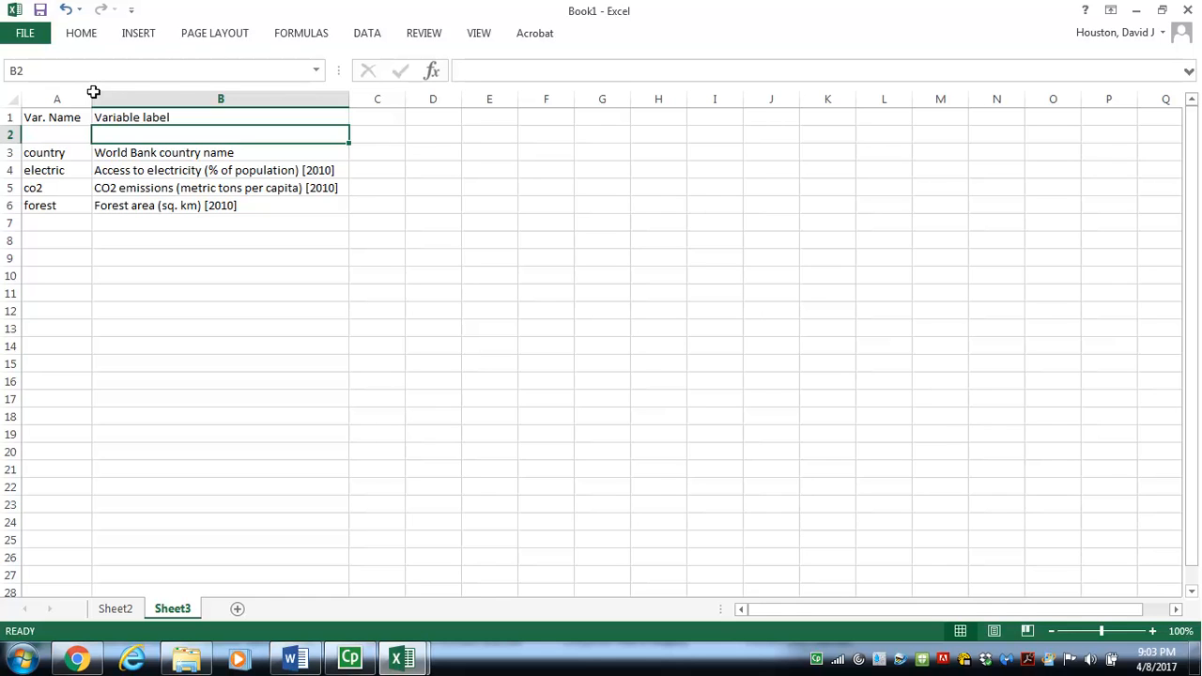
Enter the column heading "Source:" in cell C1 of Sheet3.
click(388, 154)
click(382, 120)
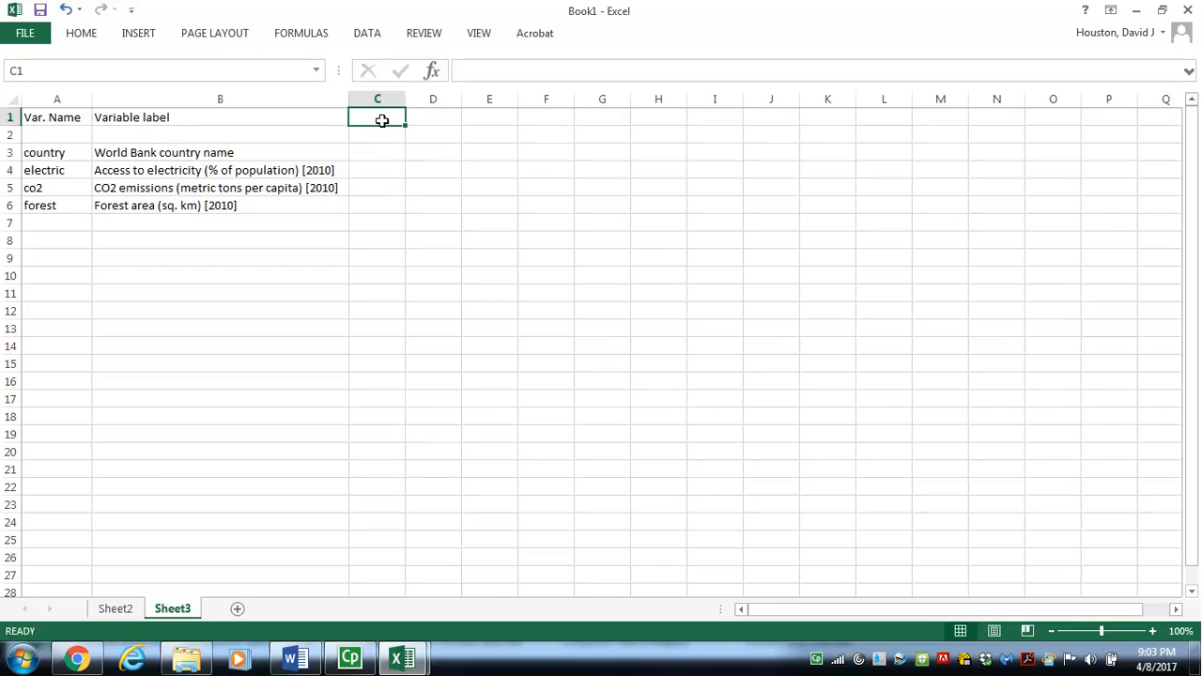
text(Sour)
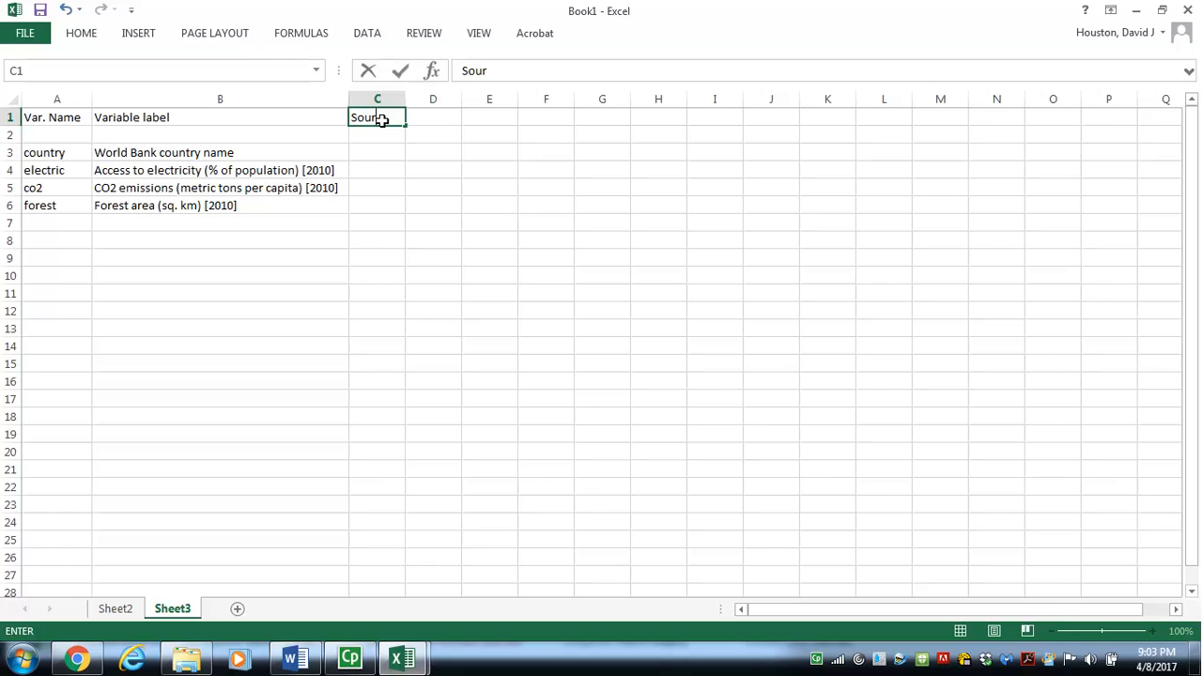
text(ce:)
key(Return)
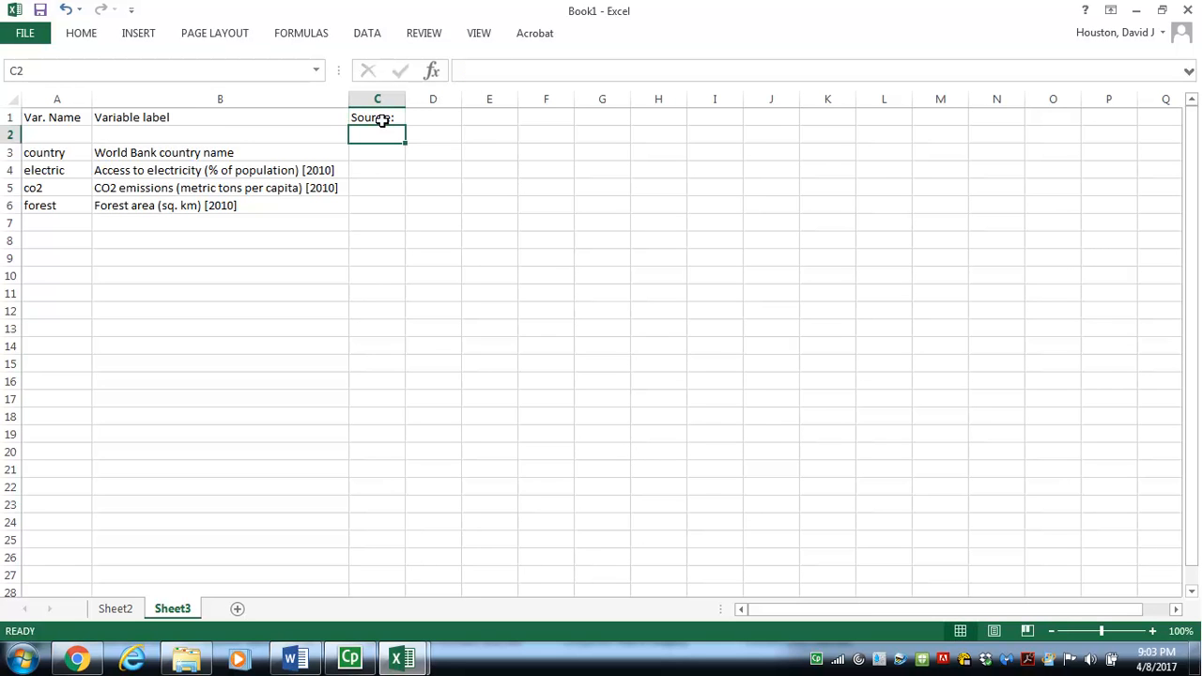
Enter a source name beginning with "World" in cell C3 of Sheet3 for the country variable.
key(Return)
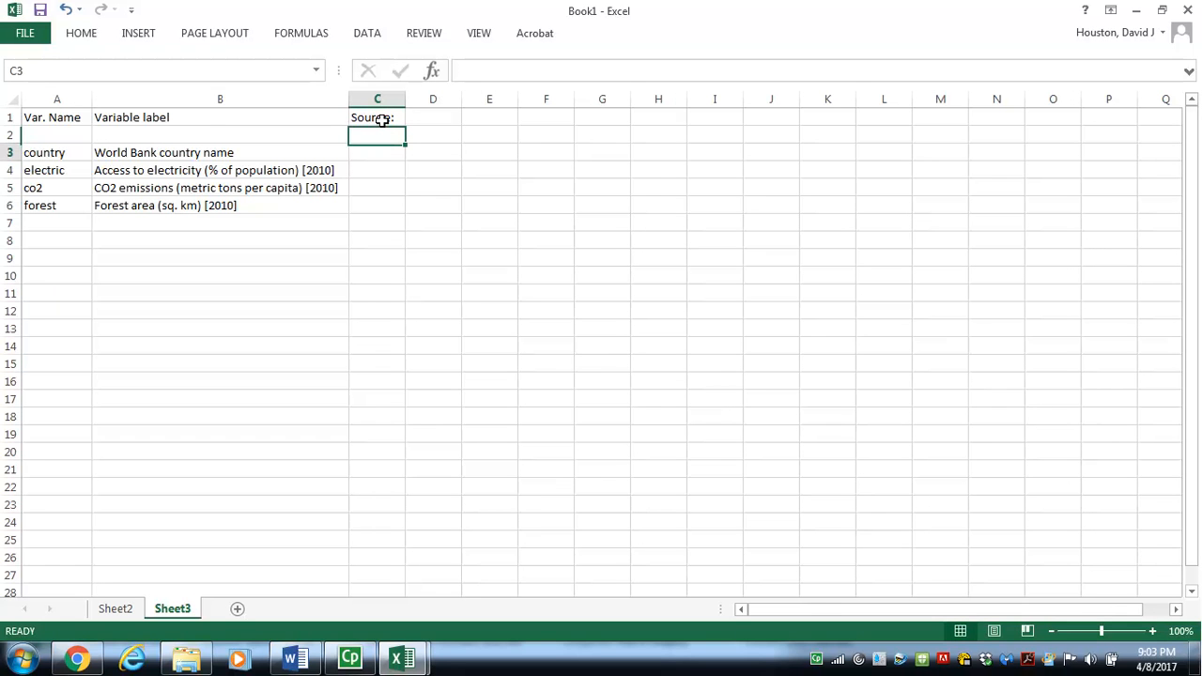
text(World)
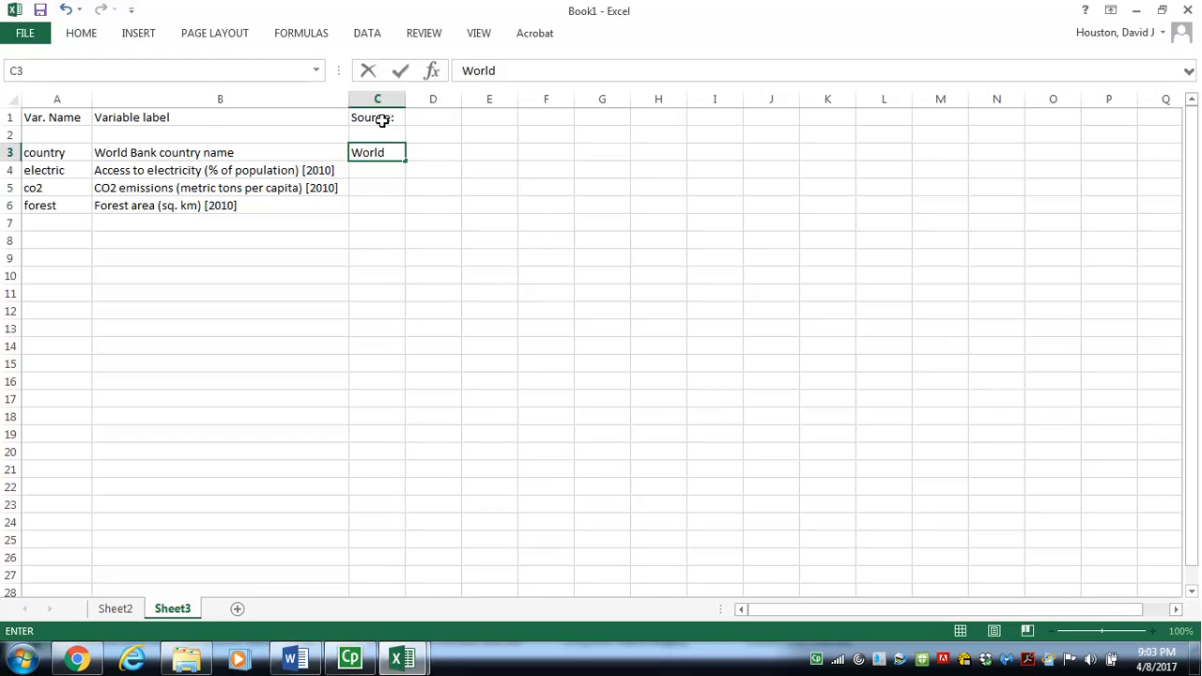